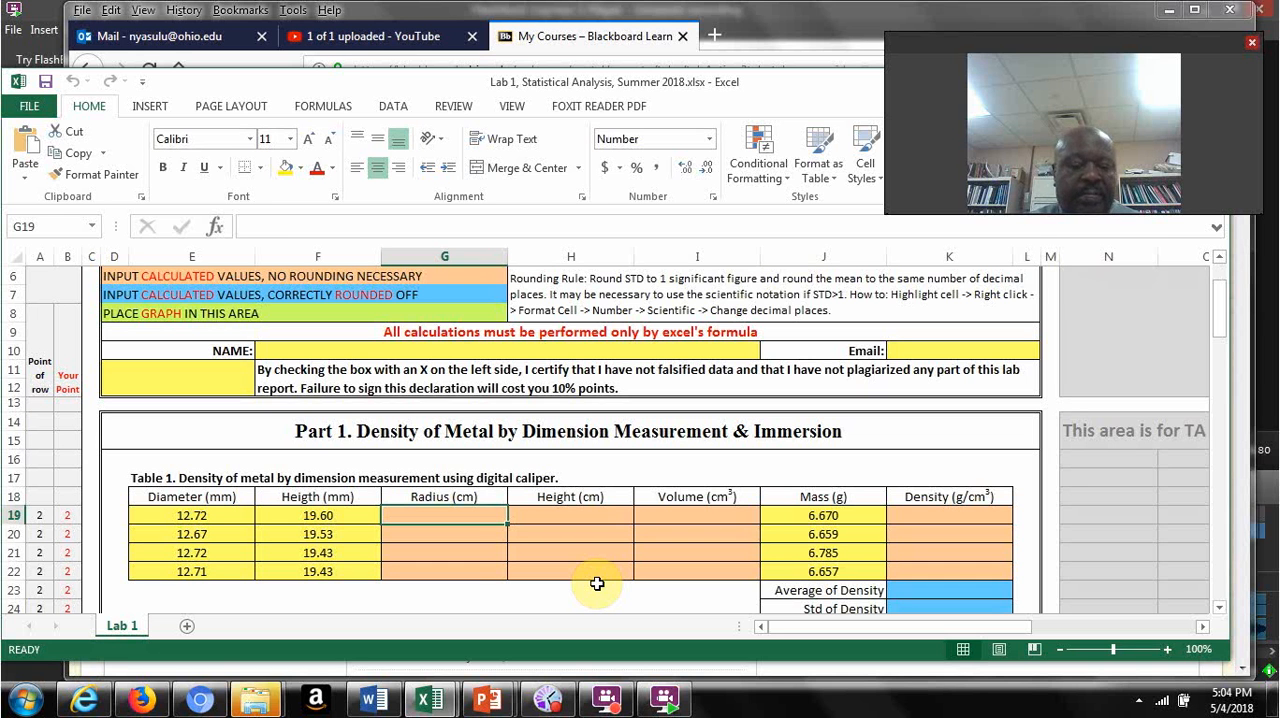
Step: Calculate the radius in G19 with =E19/(2*10) and fill the formula down to G22
{"action": "key", "text": "F2"}
{"action": "type", "text": "="}
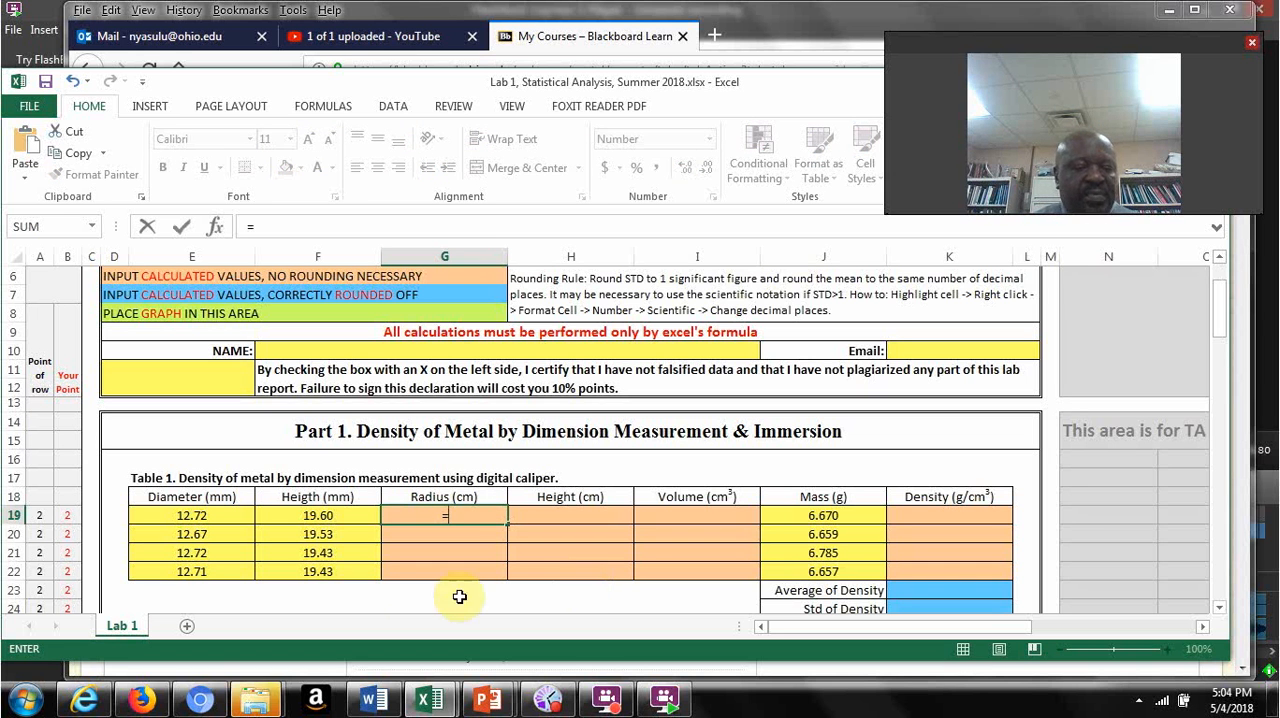
{"action": "left_click", "coordinate": [187, 516]}
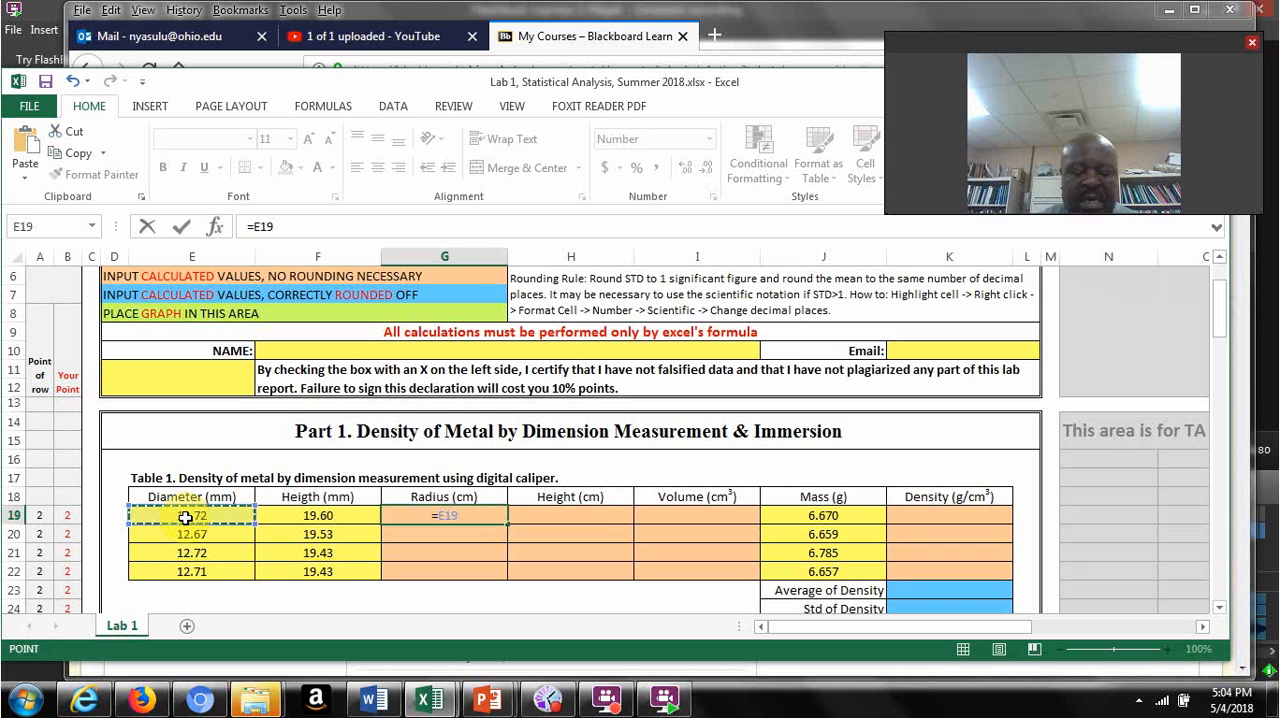
{"action": "type", "text": "/"}
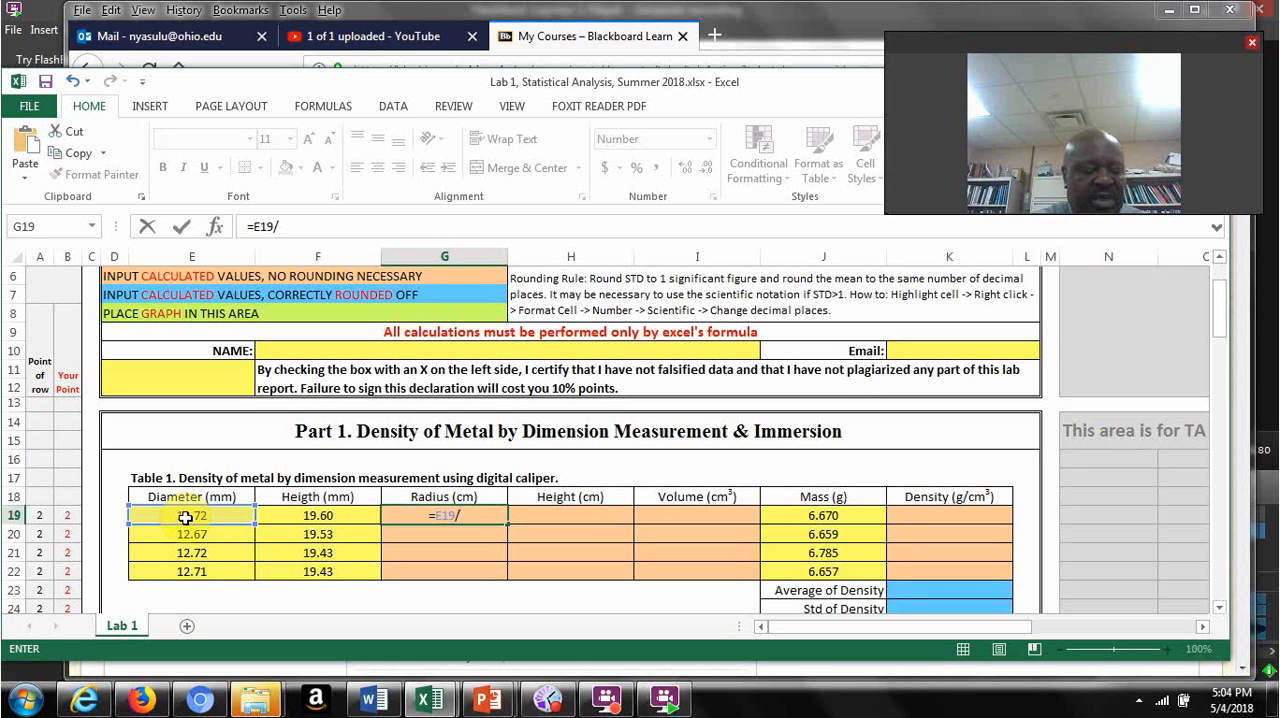
{"action": "type", "text": "("}
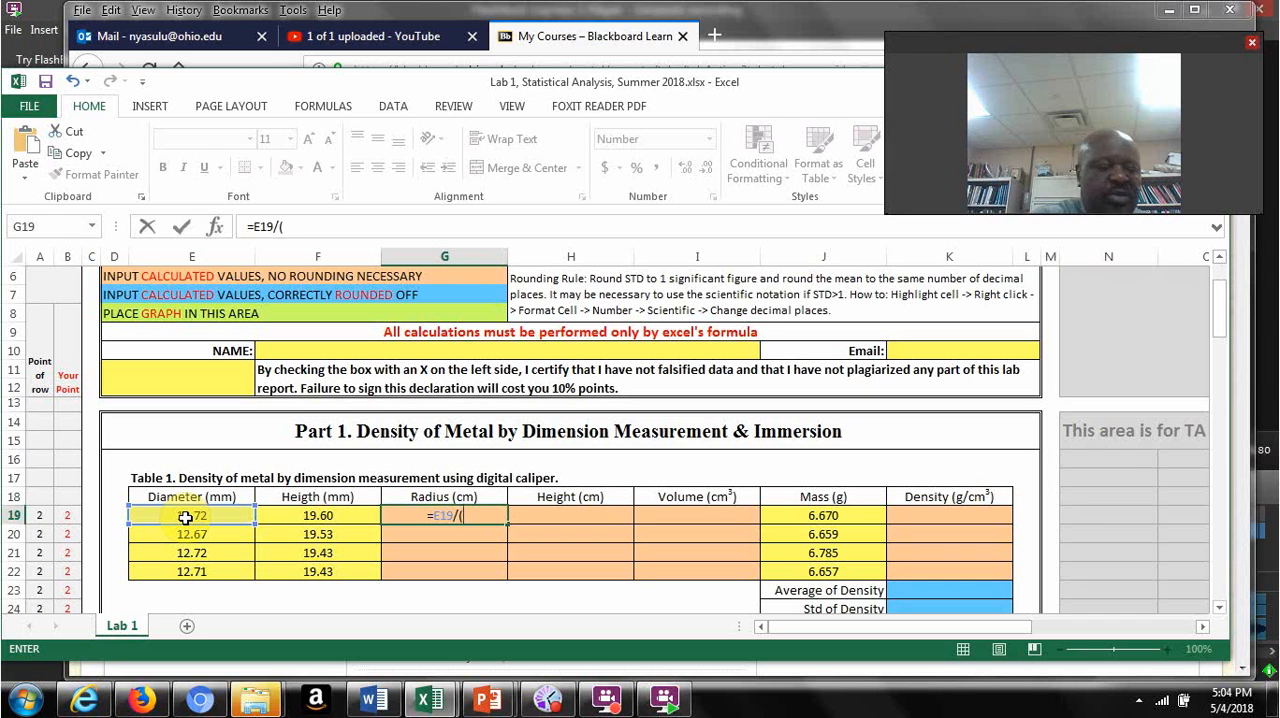
{"action": "type", "text": "2"}
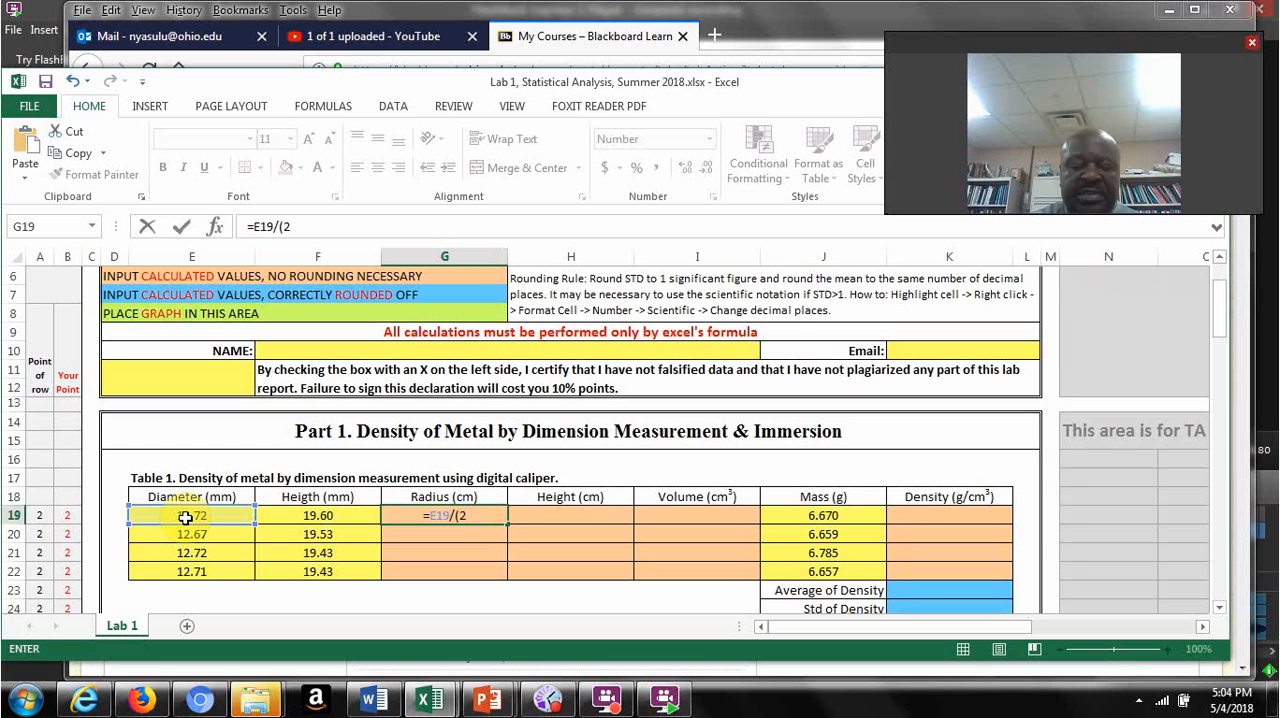
{"action": "type", "text": "*"}
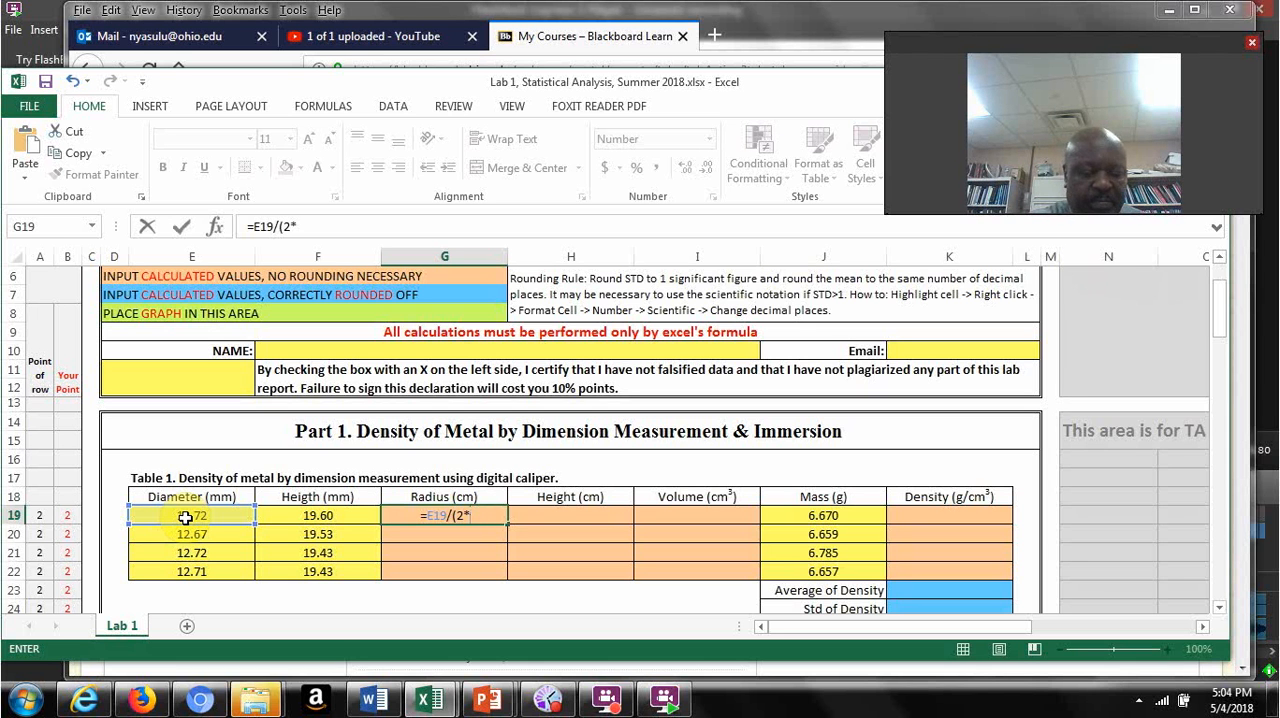
{"action": "type", "text": ")"}
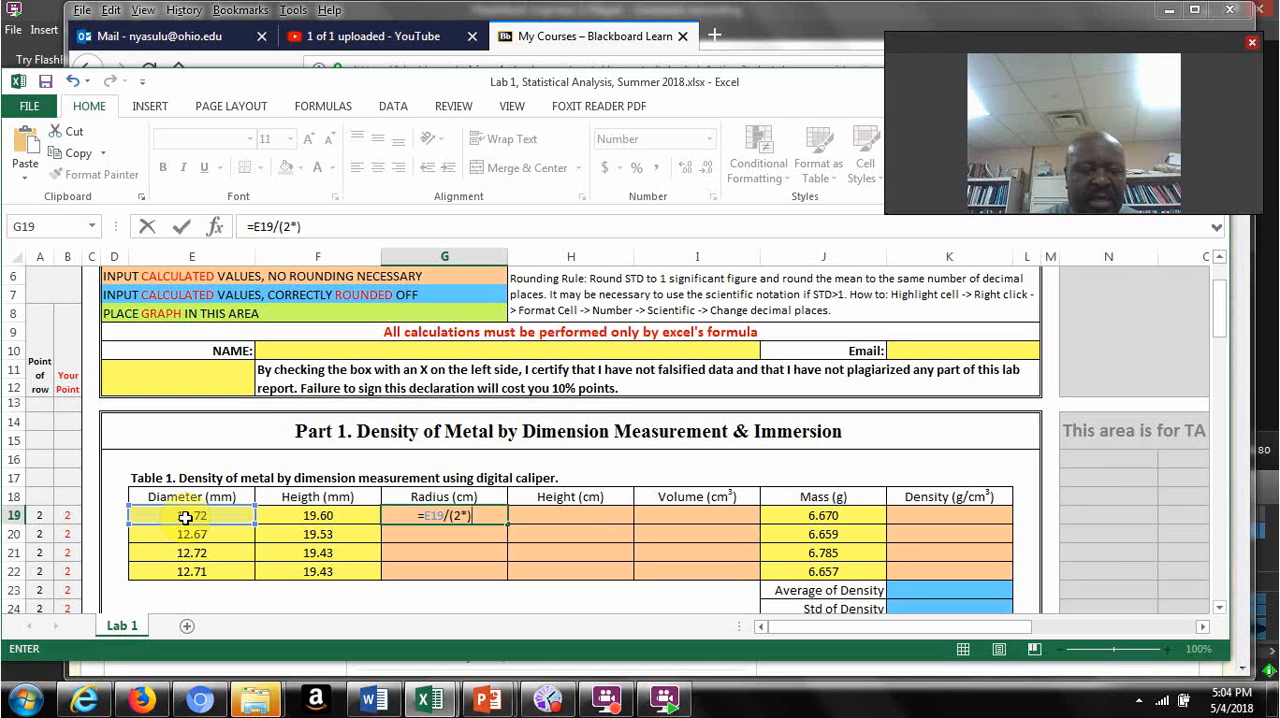
{"action": "key", "text": "BackSpace"}
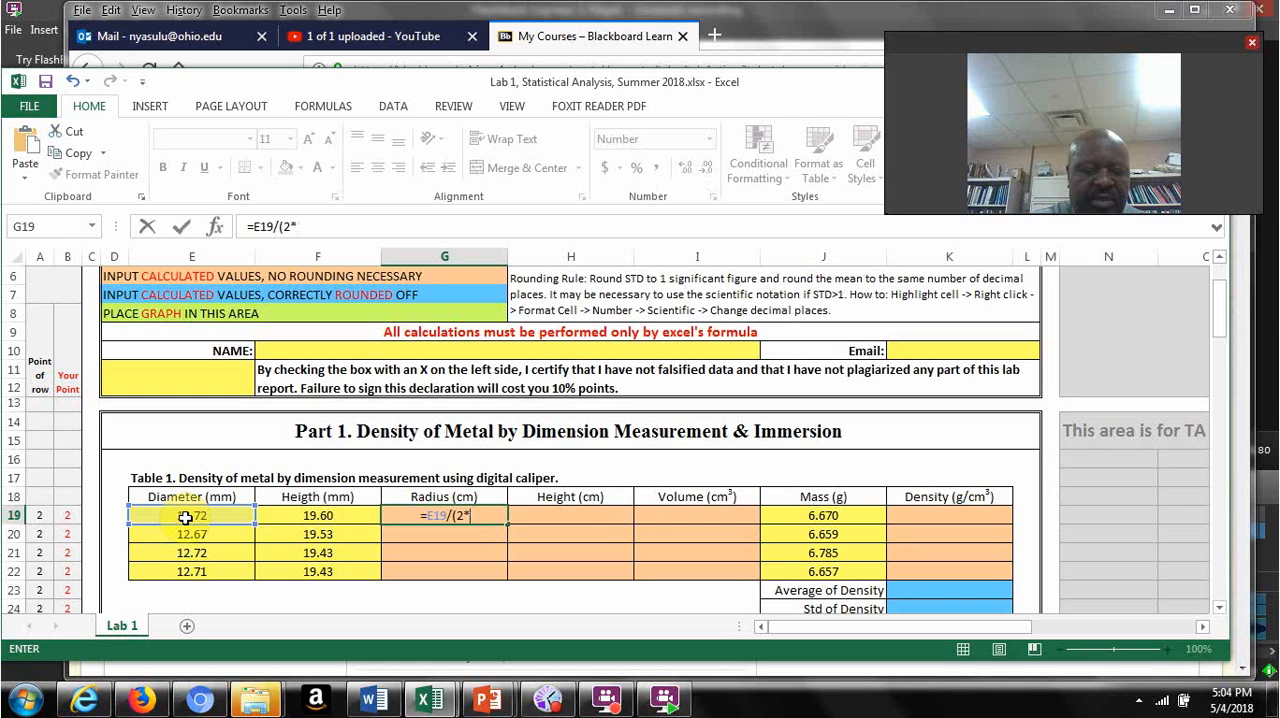
{"action": "type", "text": "10"}
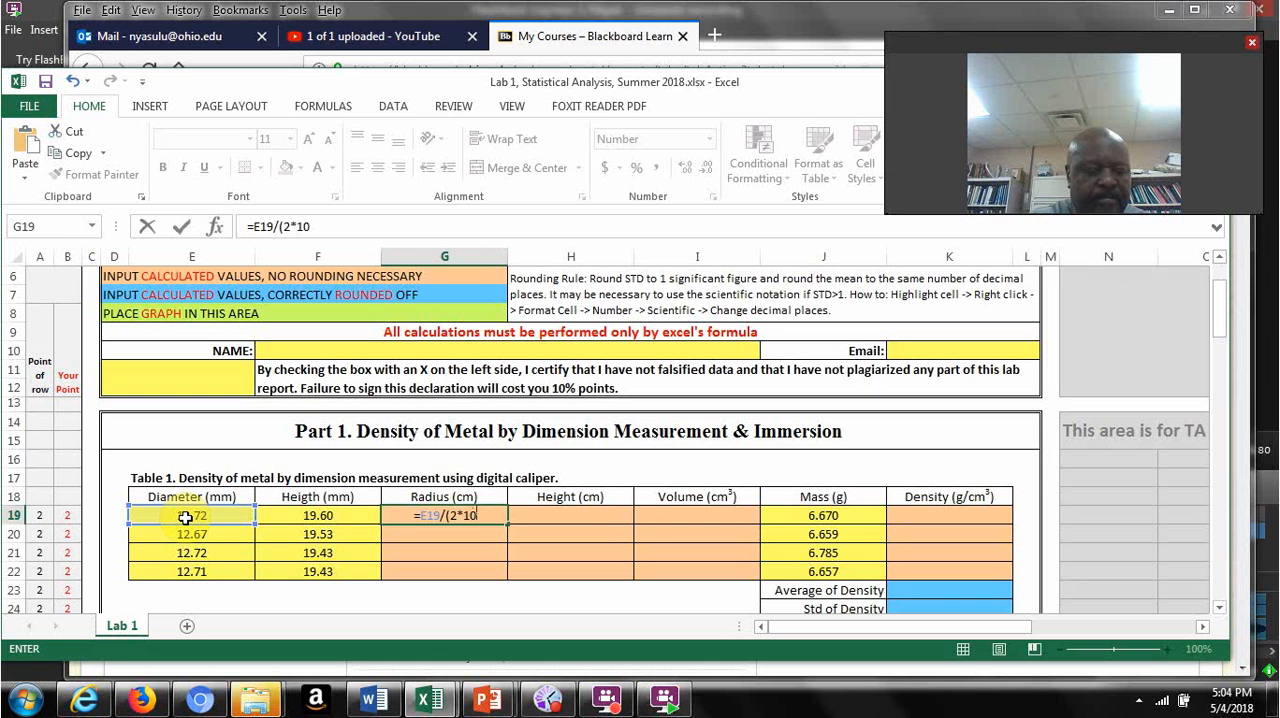
{"action": "type", "text": ")"}
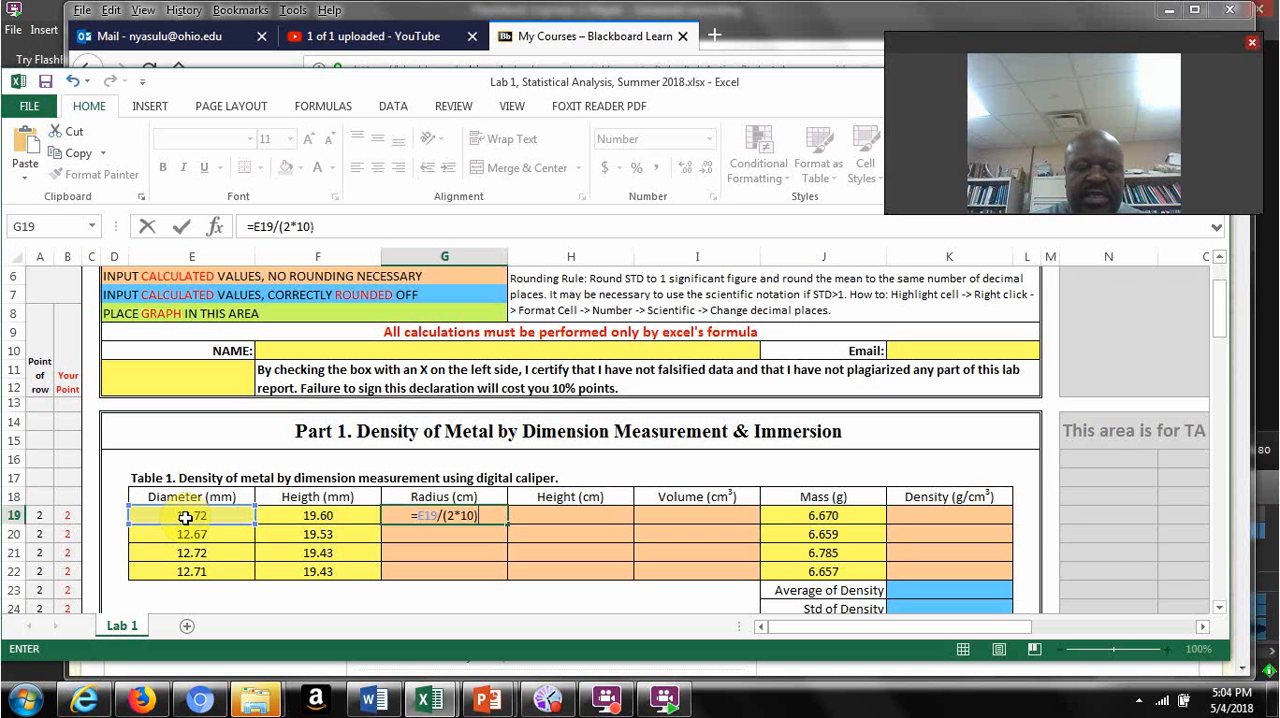
{"action": "key", "text": "Return"}
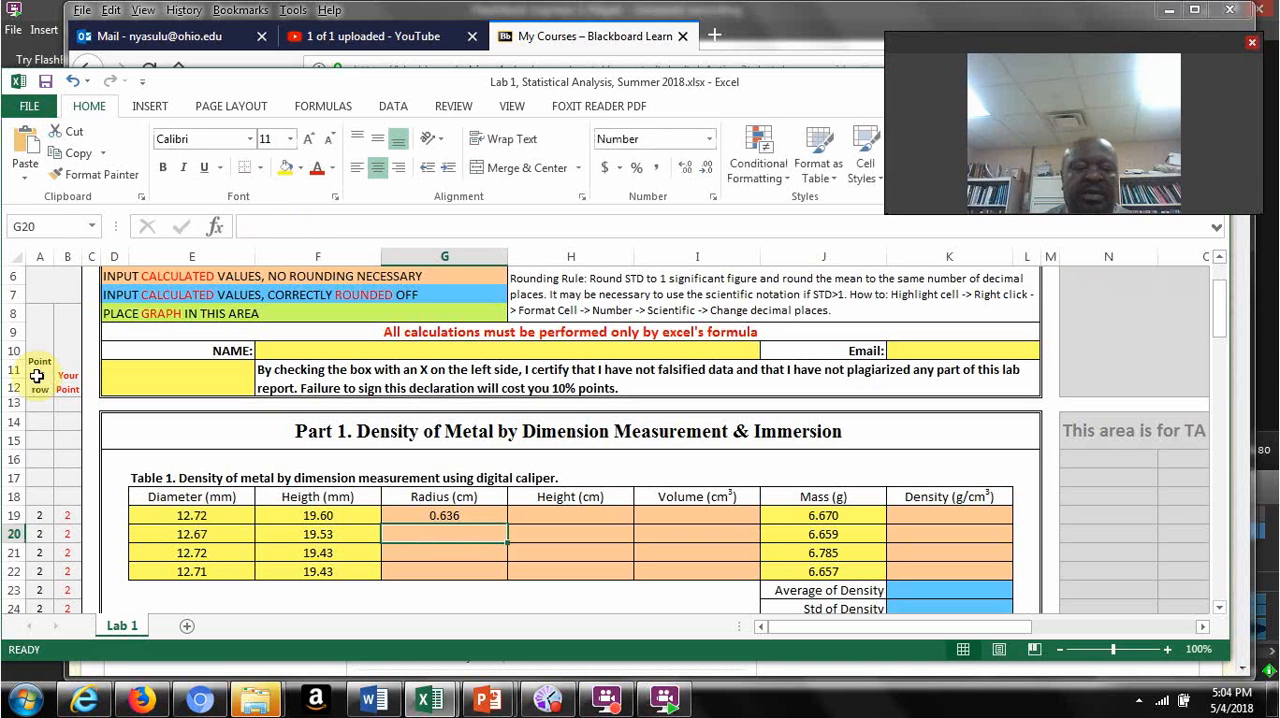
{"action": "left_click", "coordinate": [481, 514]}
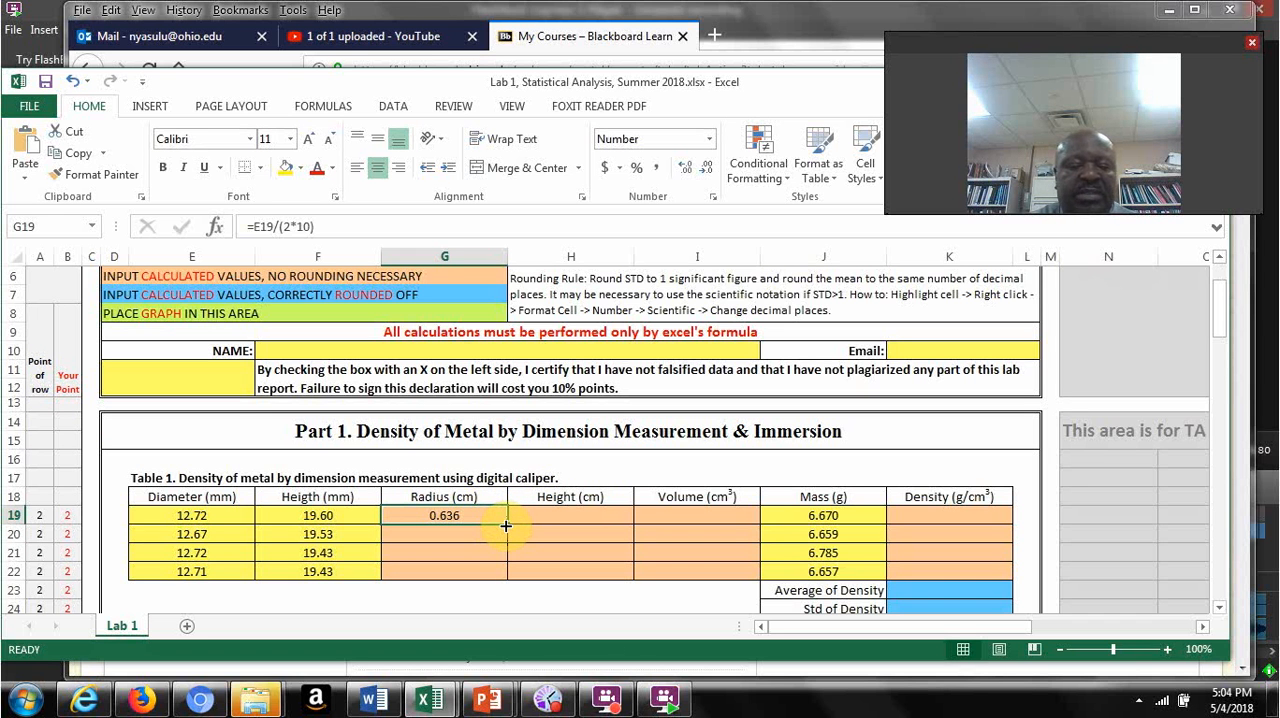
{"action": "left_click_drag", "start_coordinate": [506, 525], "coordinate": [505, 584]}
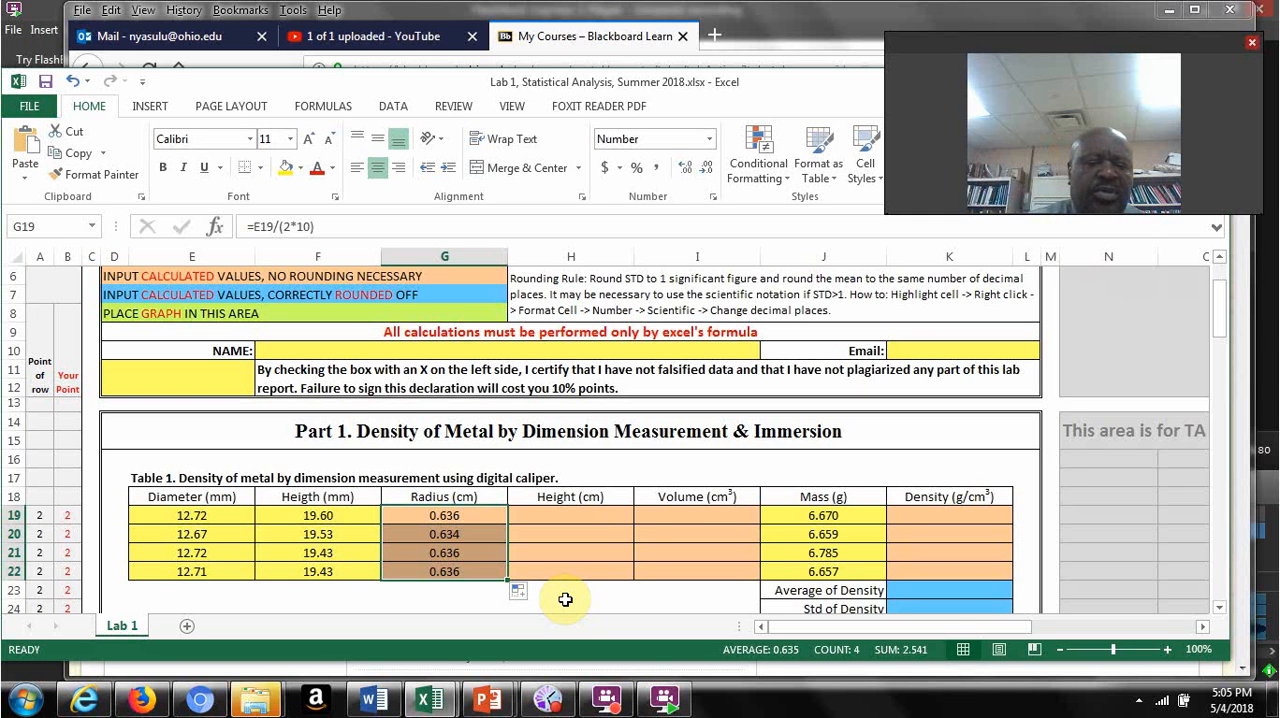
Step: Convert the first height to centimetres in H19 with =F19/10, and select the first volume cell, I19
{"action": "left_click", "coordinate": [570, 518]}
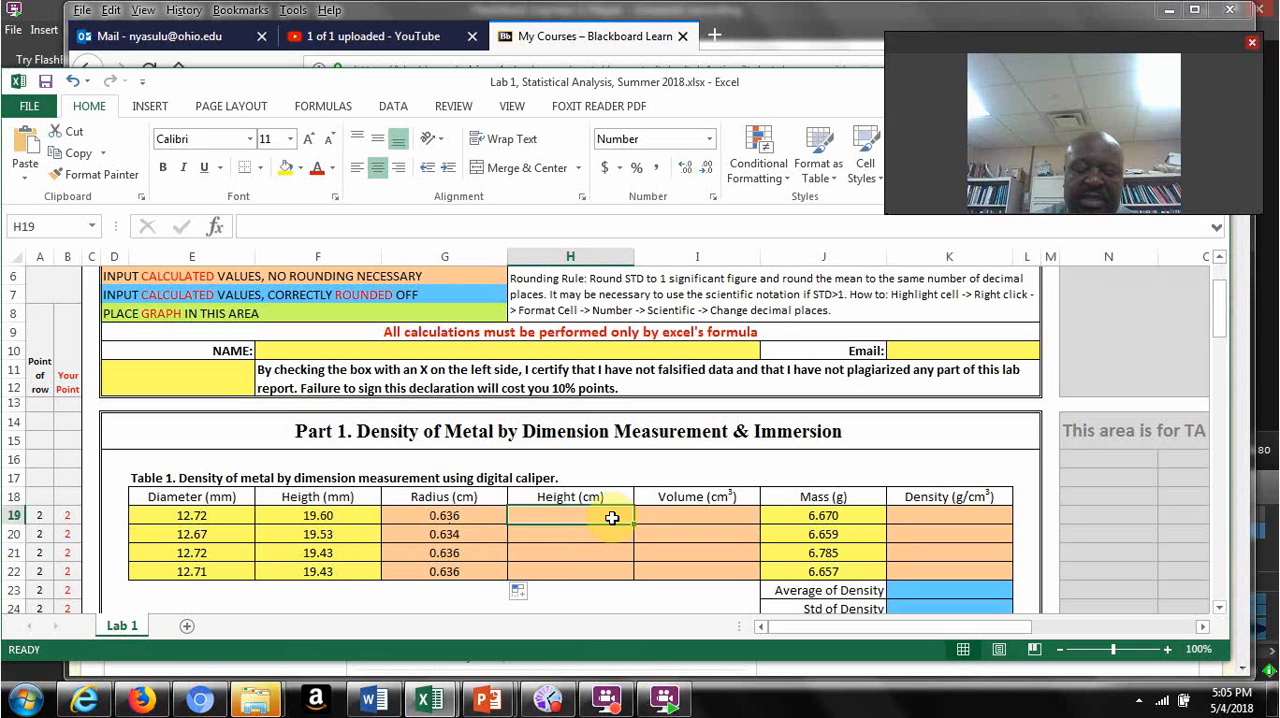
{"action": "type", "text": "="}
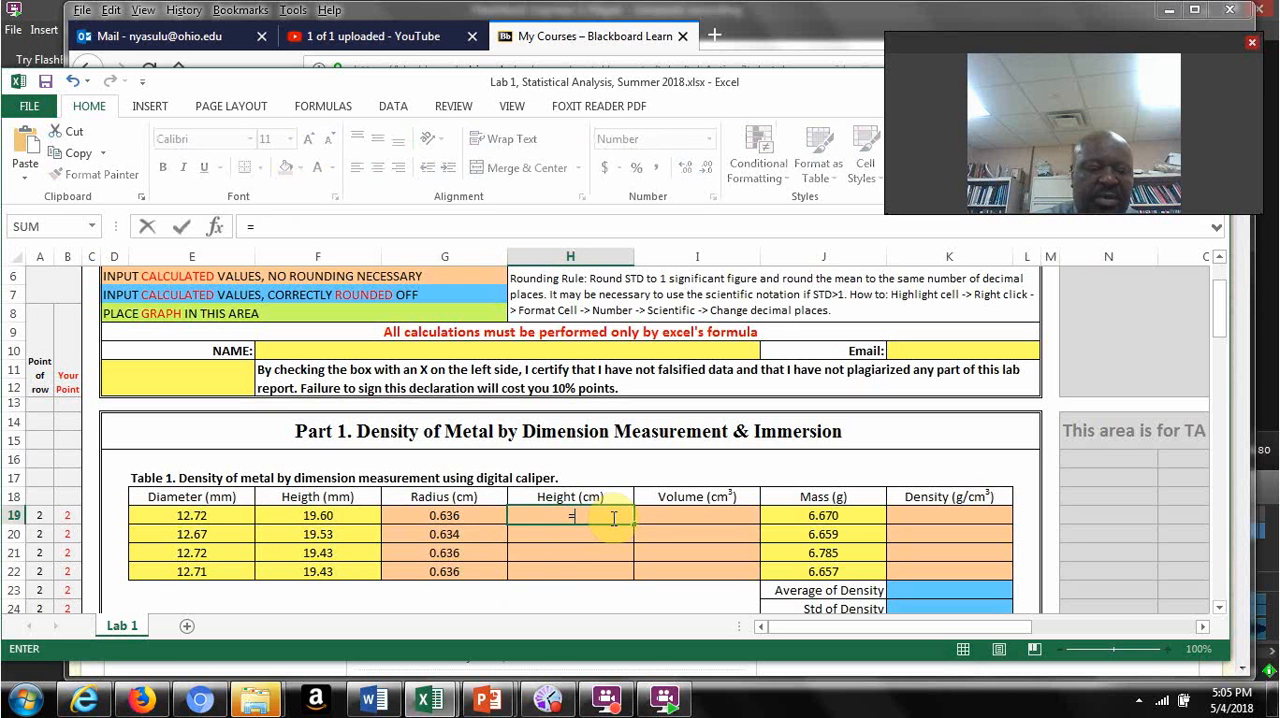
{"action": "left_click", "coordinate": [336, 515]}
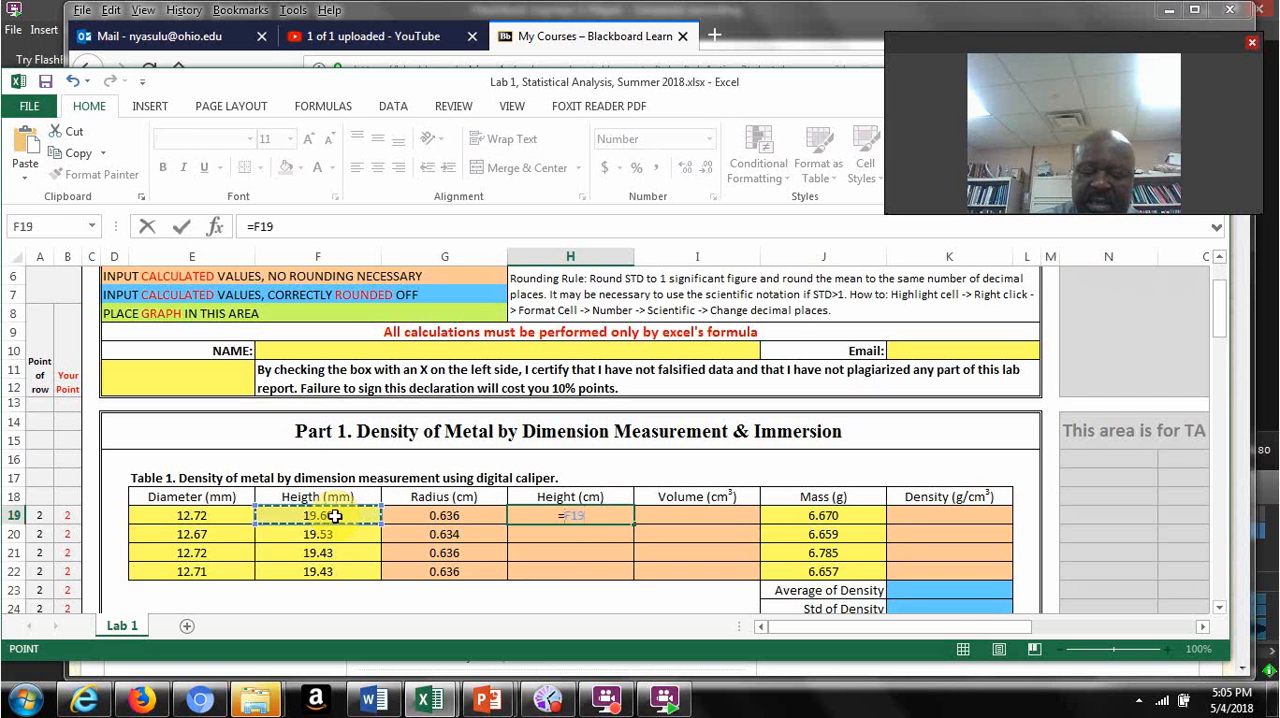
{"action": "type", "text": "/10"}
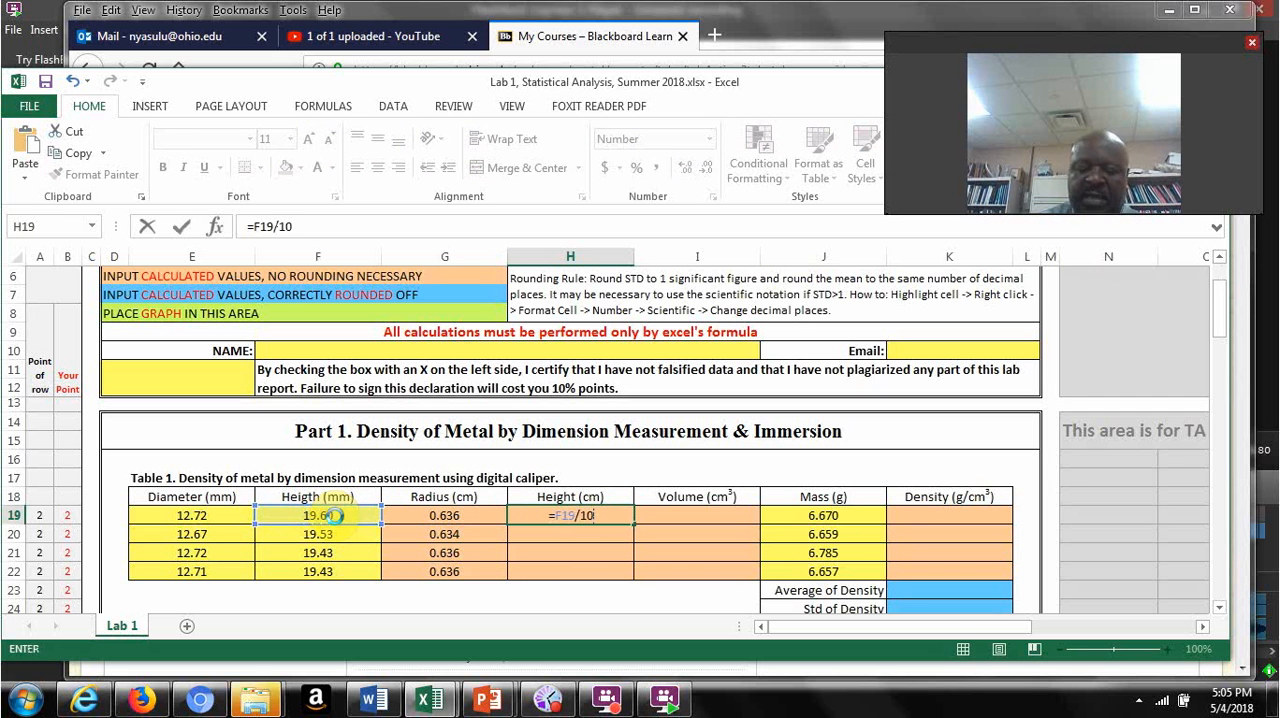
{"action": "key", "text": "Return"}
{"action": "left_click", "coordinate": [706, 514]}
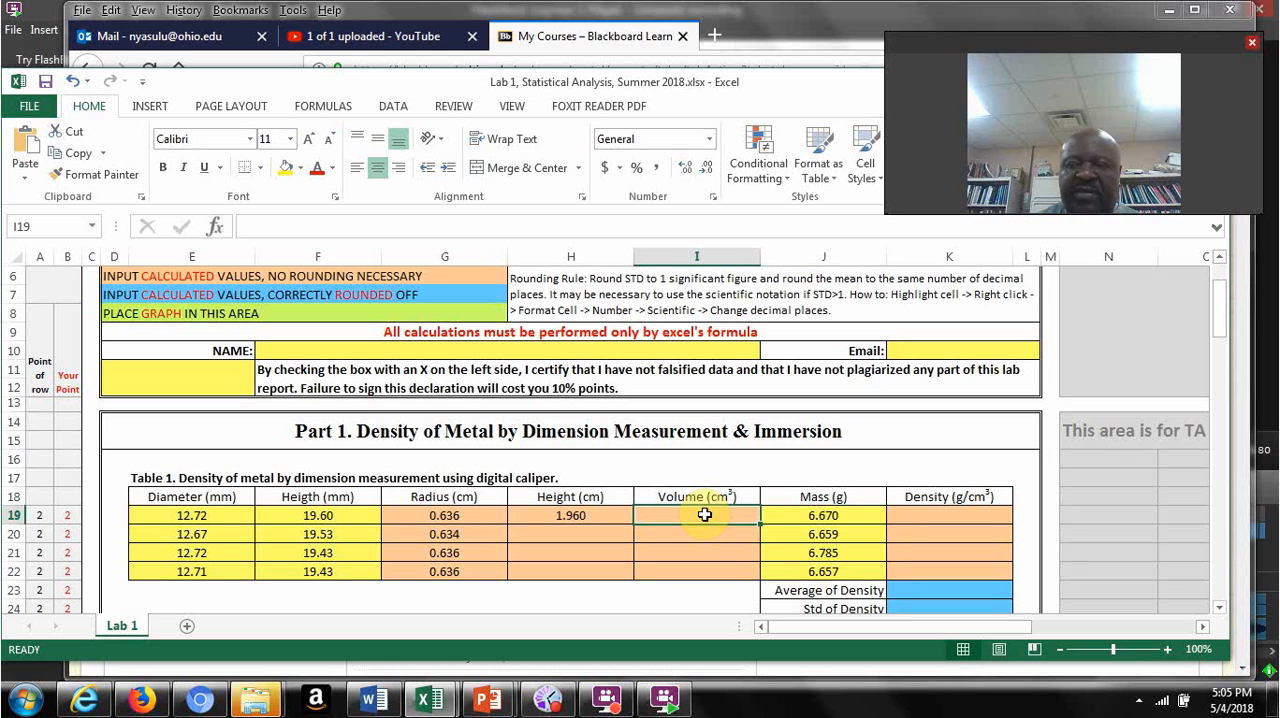
{"action": "type", "text": "3.142"}
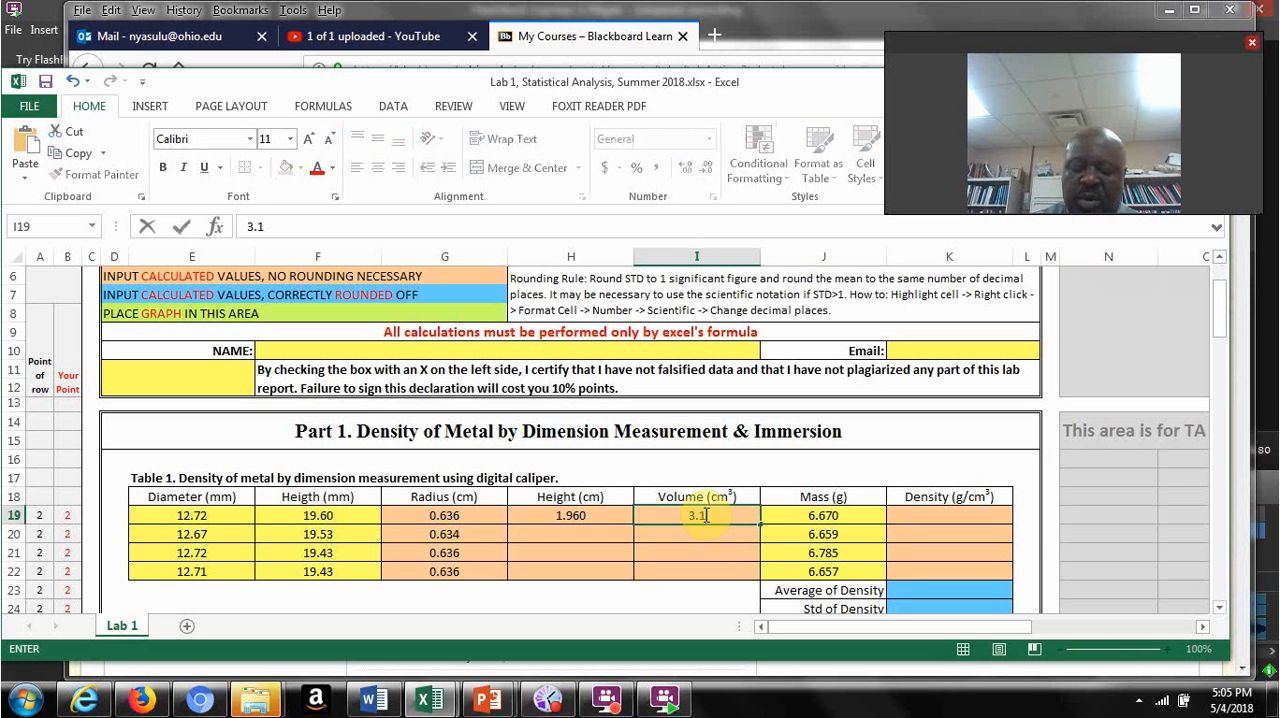
{"action": "key", "text": "BackSpace"}
{"action": "key", "text": "BackSpace"}
{"action": "key", "text": "BackSpace"}
{"action": "key", "text": "BackSpace"}
{"action": "key", "text": "BackSpace"}
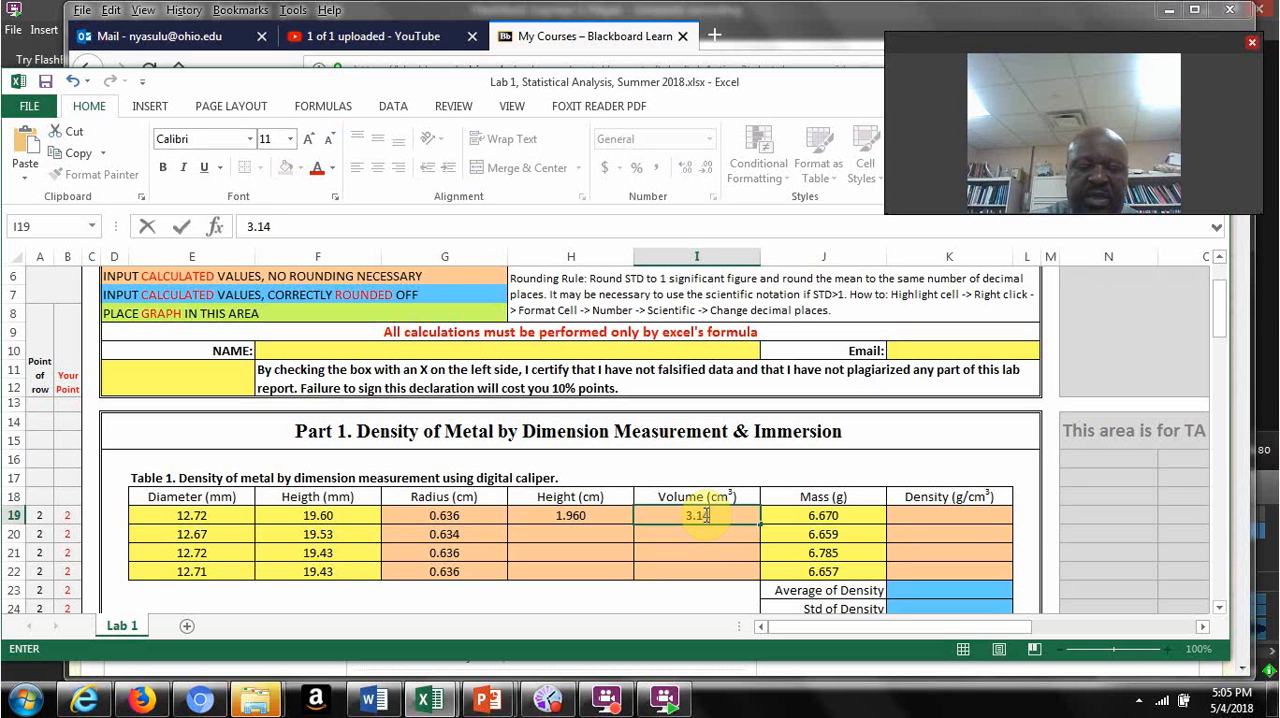
Step: Calculate the volume in I19 with =3.142*G19^2*H19 and fill the height and volume formulas in H19:I19 down to row 22
{"action": "type", "text": "="}
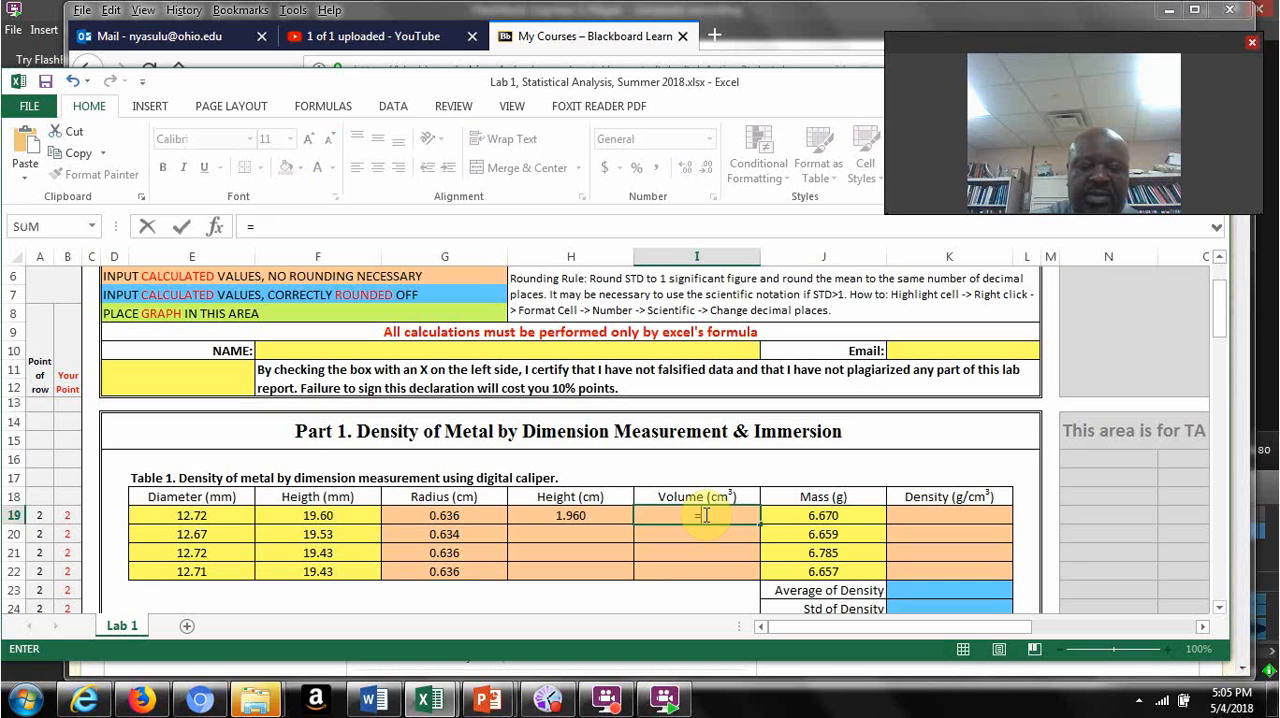
{"action": "type", "text": "3.142"}
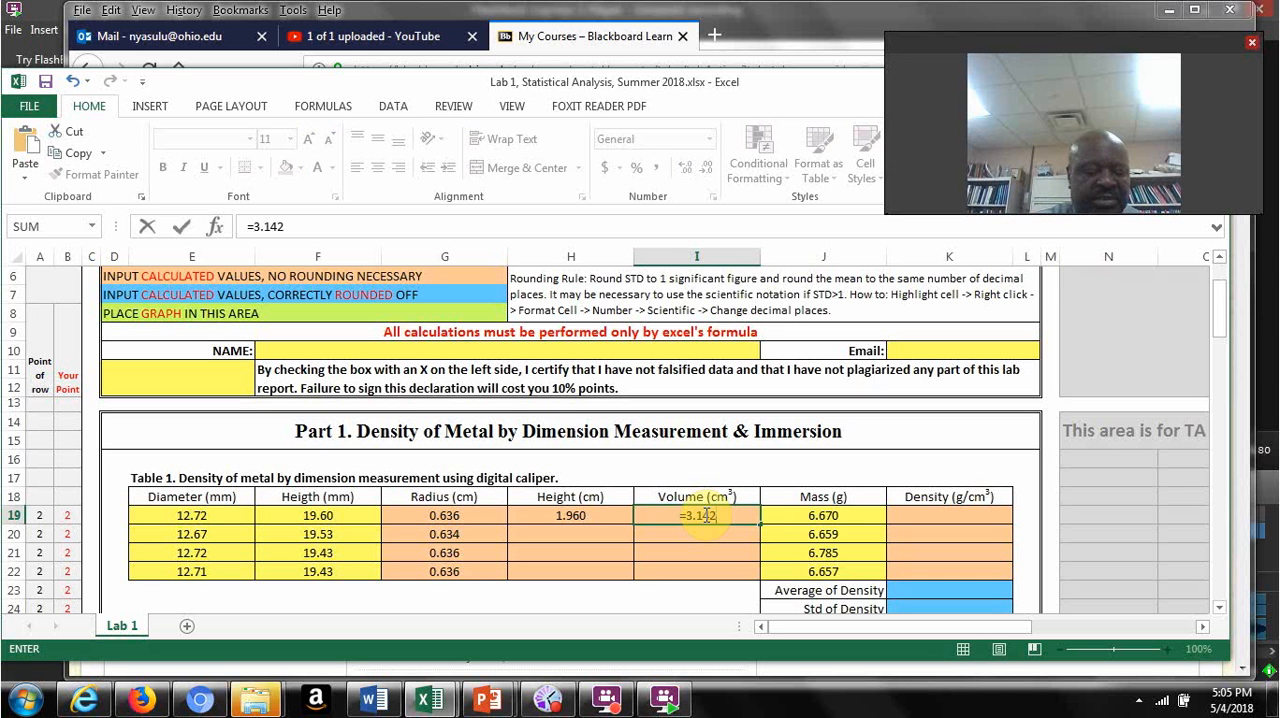
{"action": "type", "text": "*"}
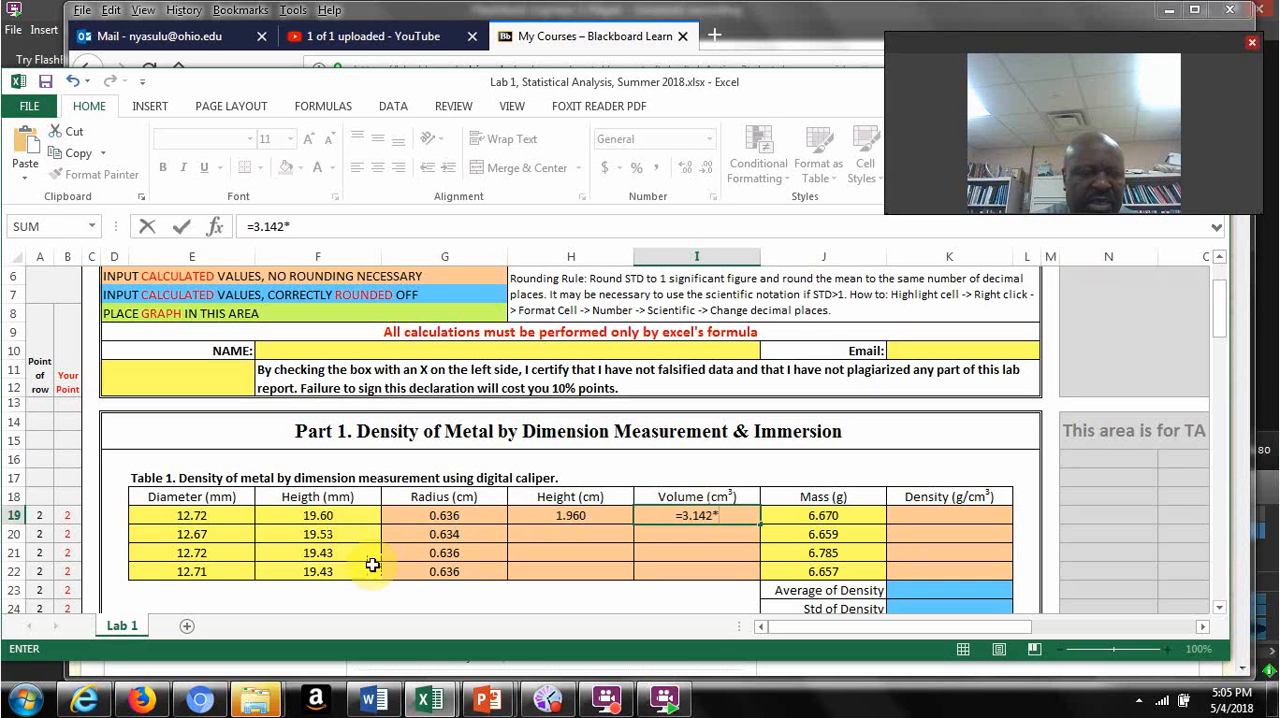
{"action": "left_click", "coordinate": [435, 513]}
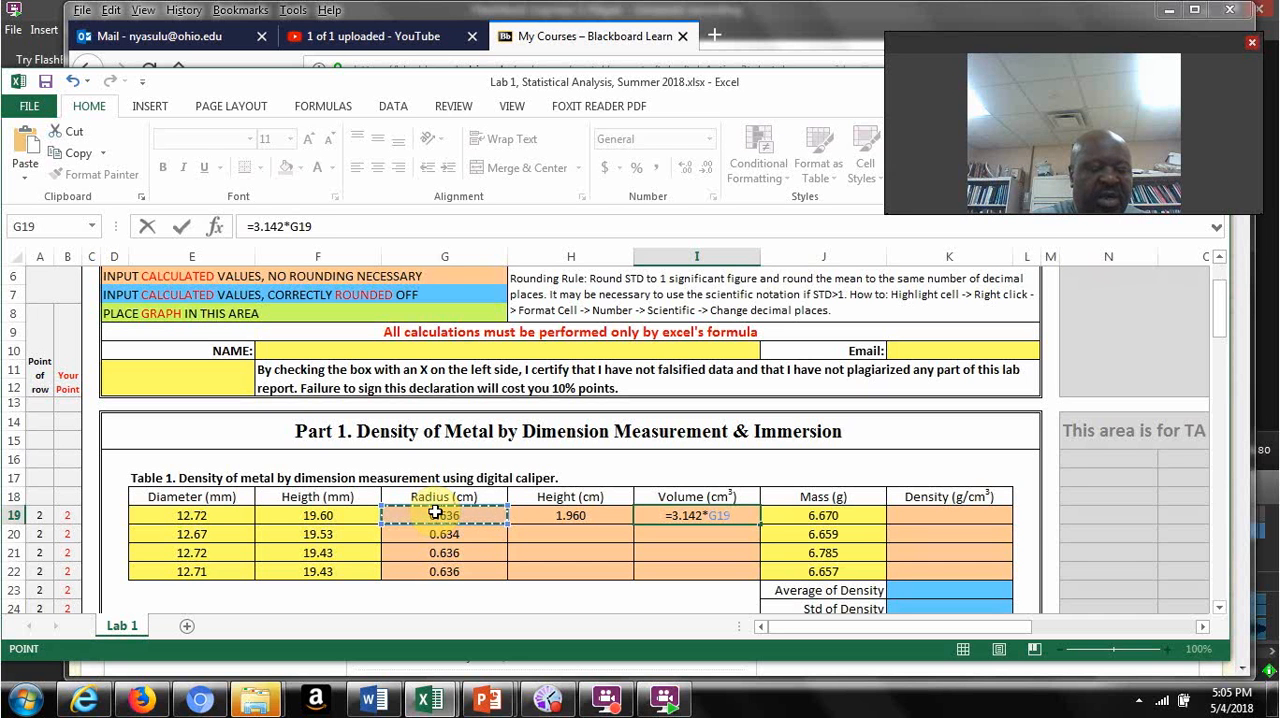
{"action": "type", "text": "^"}
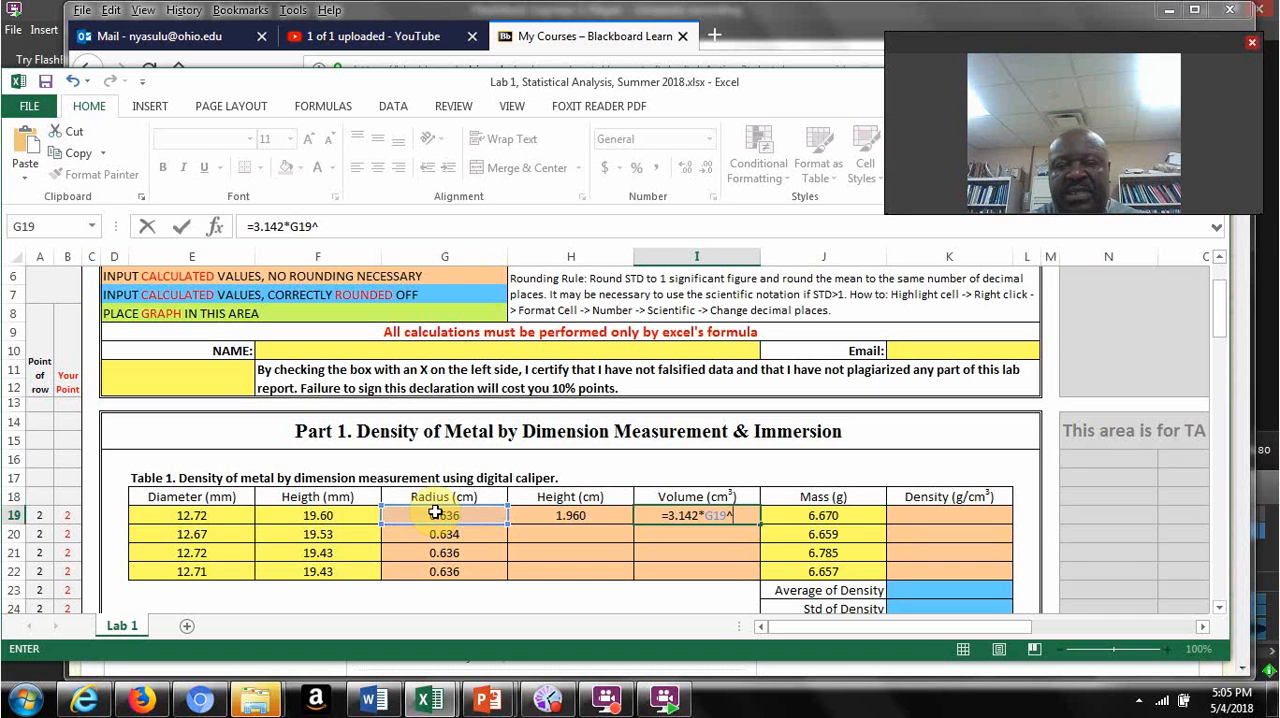
{"action": "type", "text": "2"}
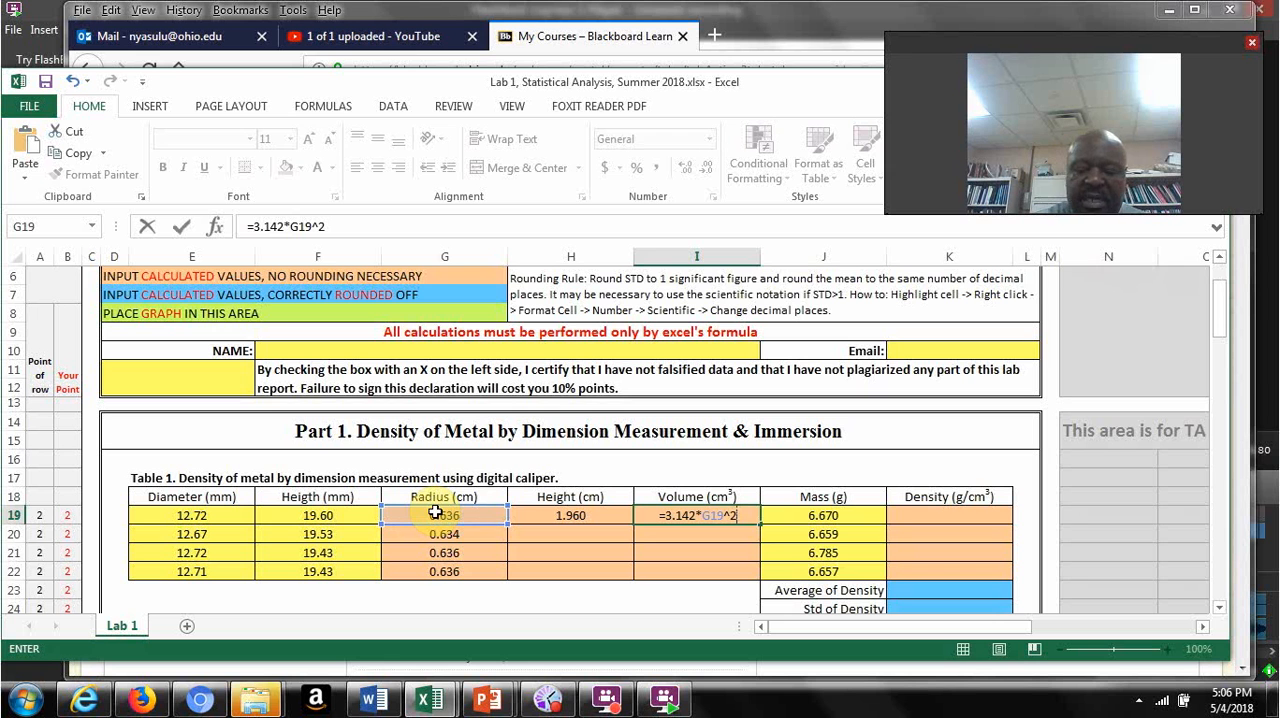
{"action": "type", "text": "*"}
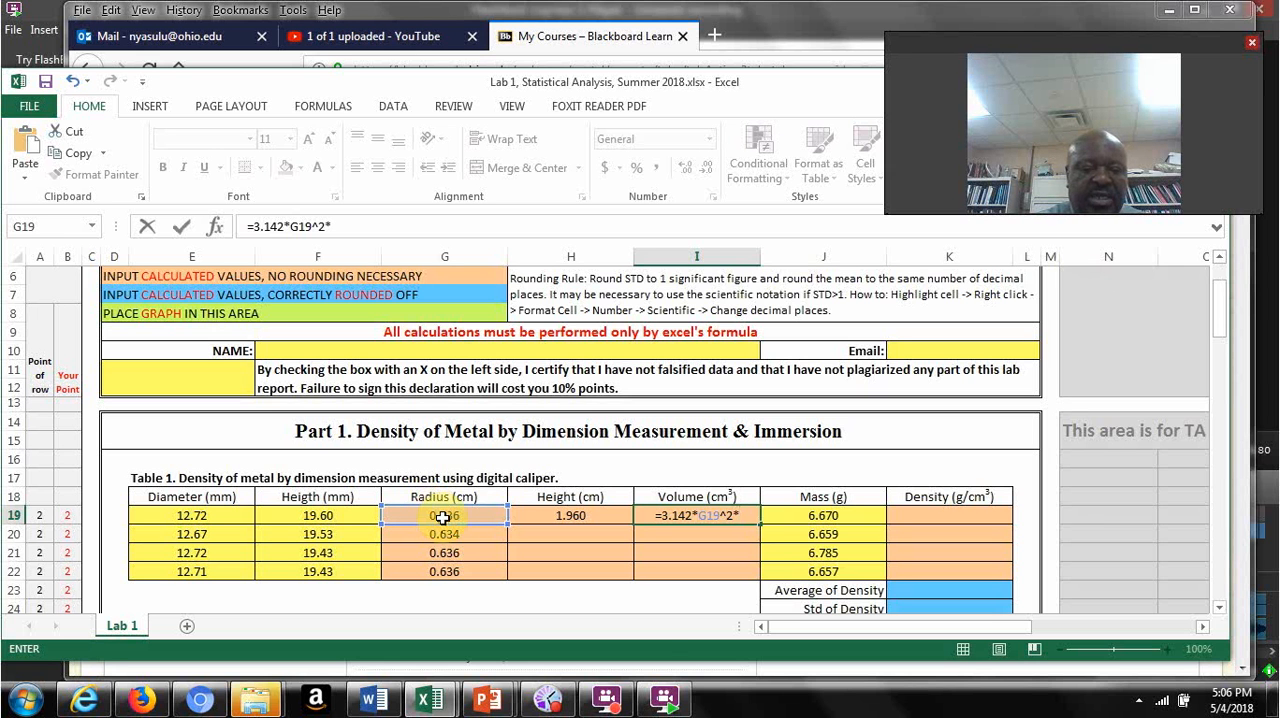
{"action": "left_click", "coordinate": [553, 516]}
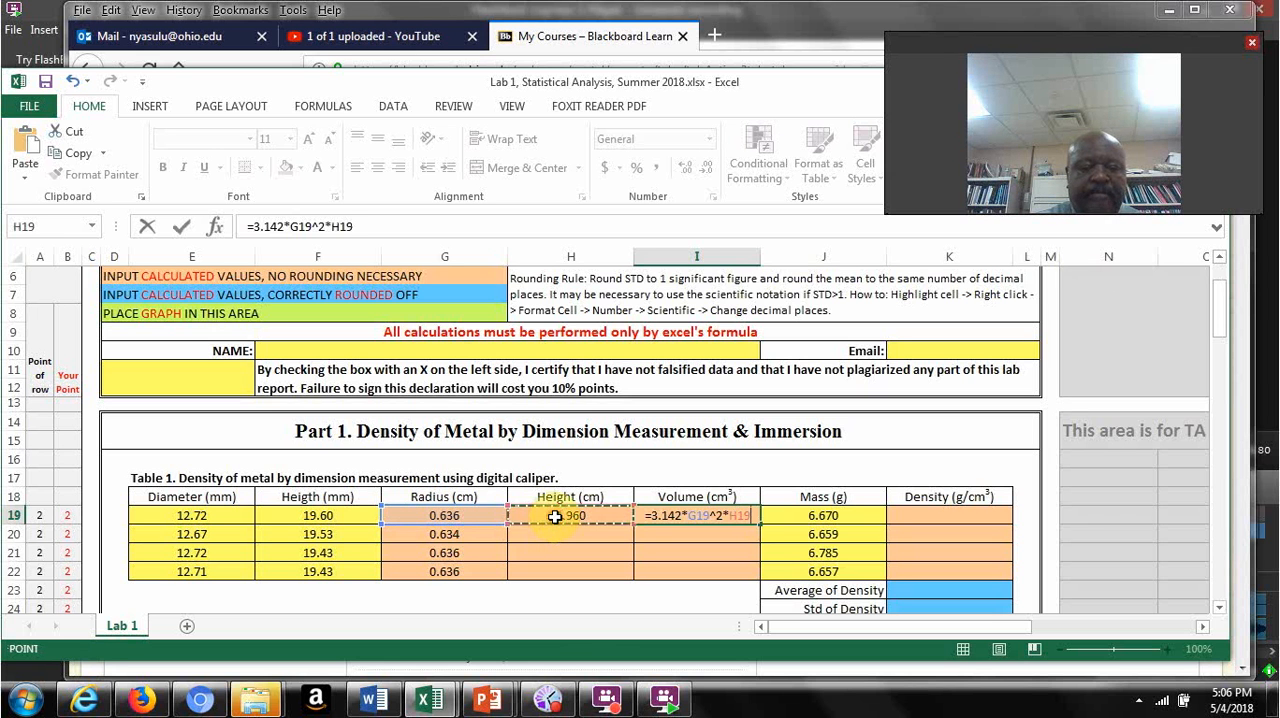
{"action": "key", "text": "Return"}
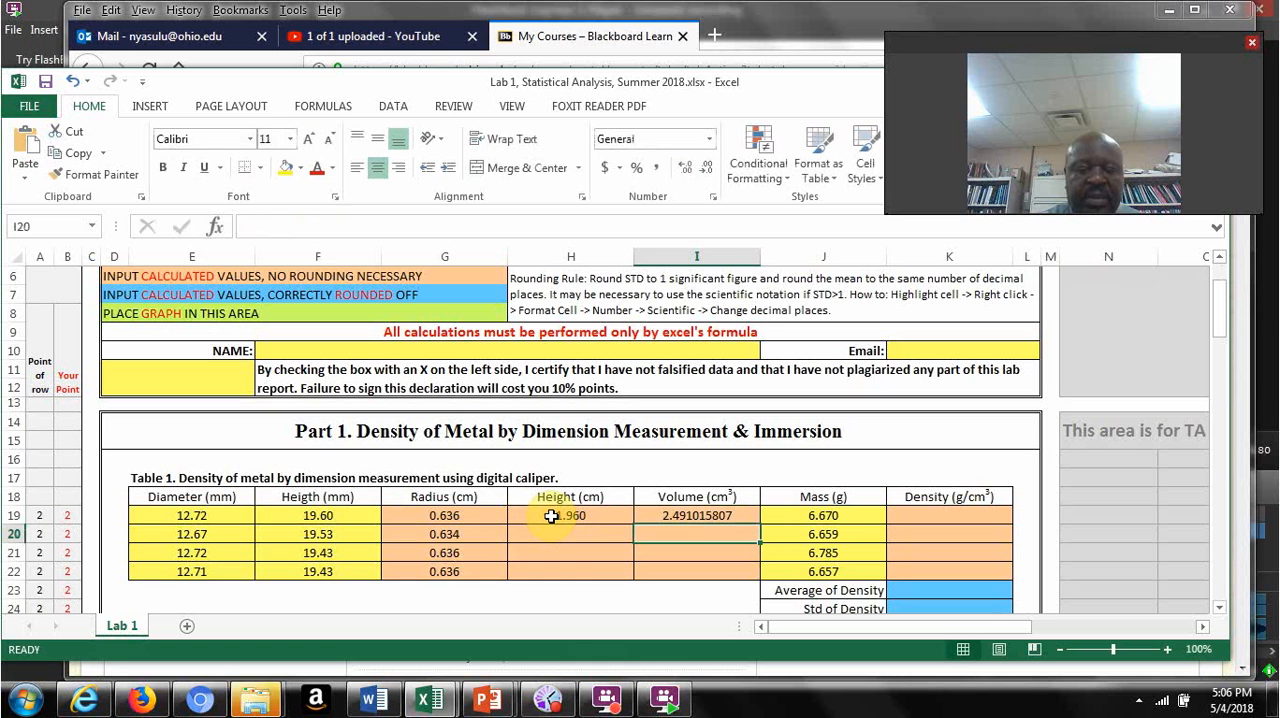
{"action": "left_click_drag", "start_coordinate": [537, 512], "coordinate": [694, 517]}
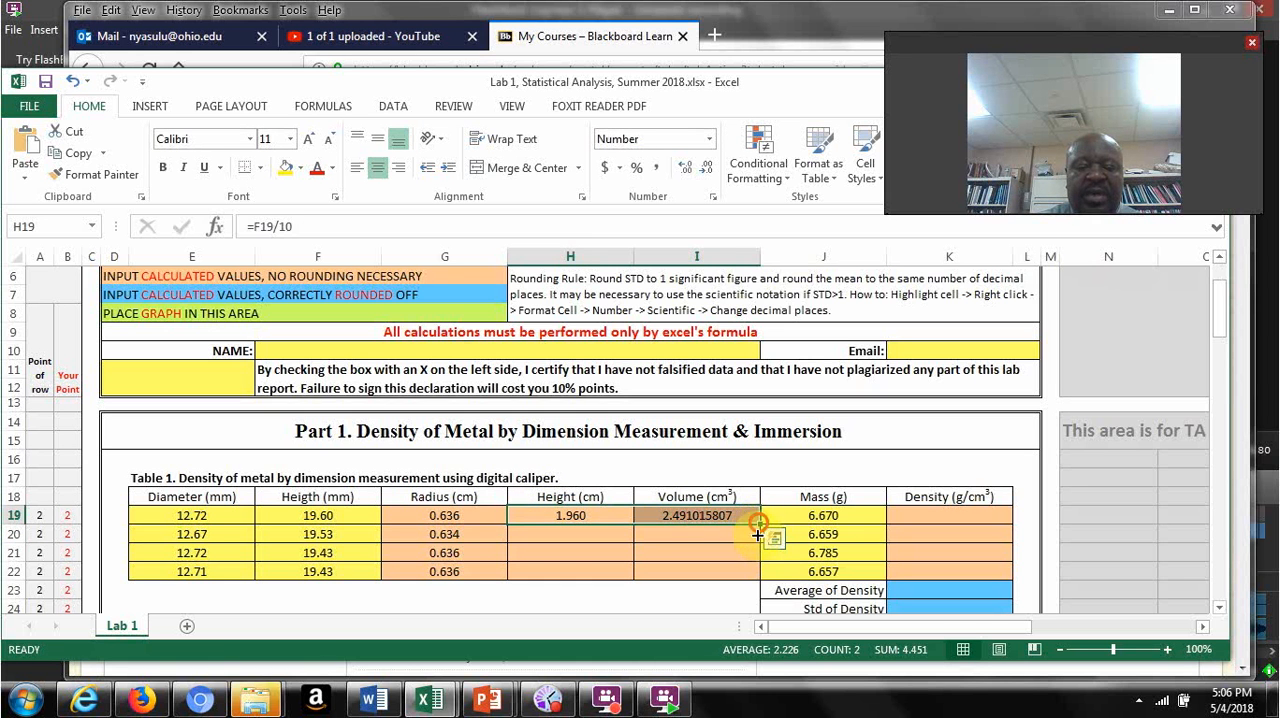
{"action": "left_click_drag", "start_coordinate": [757, 528], "coordinate": [751, 581]}
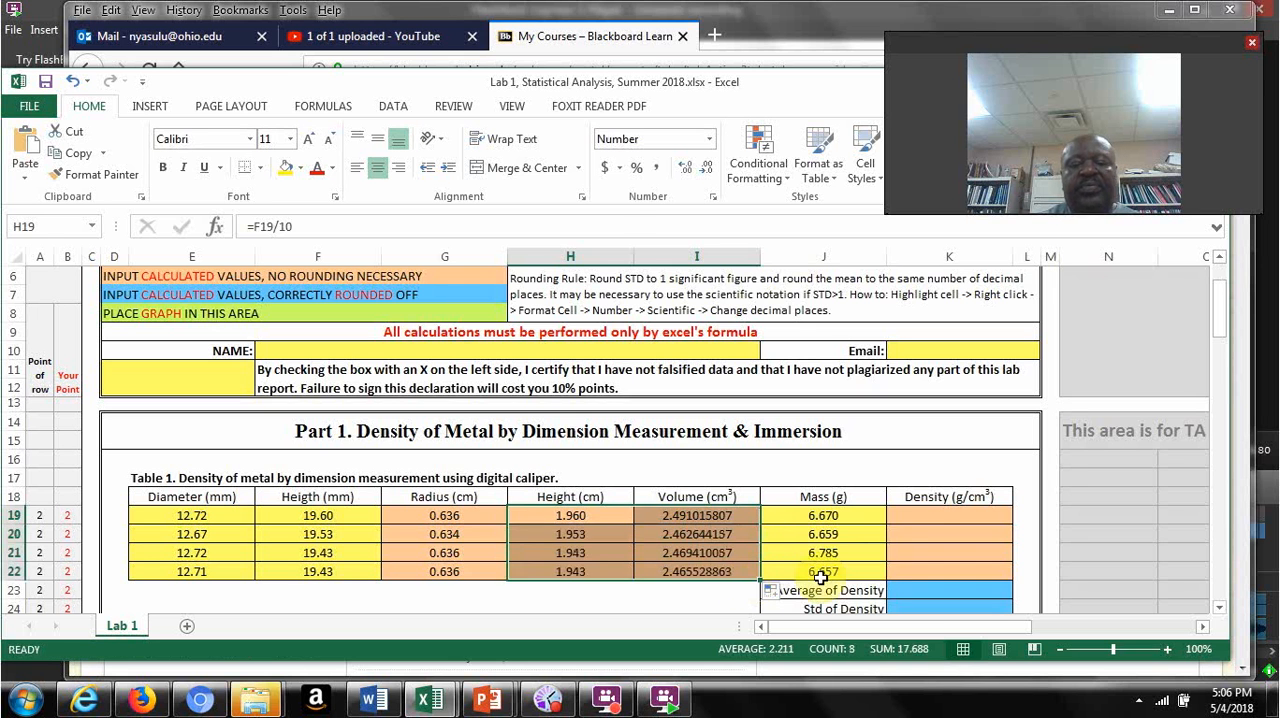
Step: Calculate the first density in K19 by dividing mass by volume with =J19/I19
{"action": "left_click", "coordinate": [914, 520]}
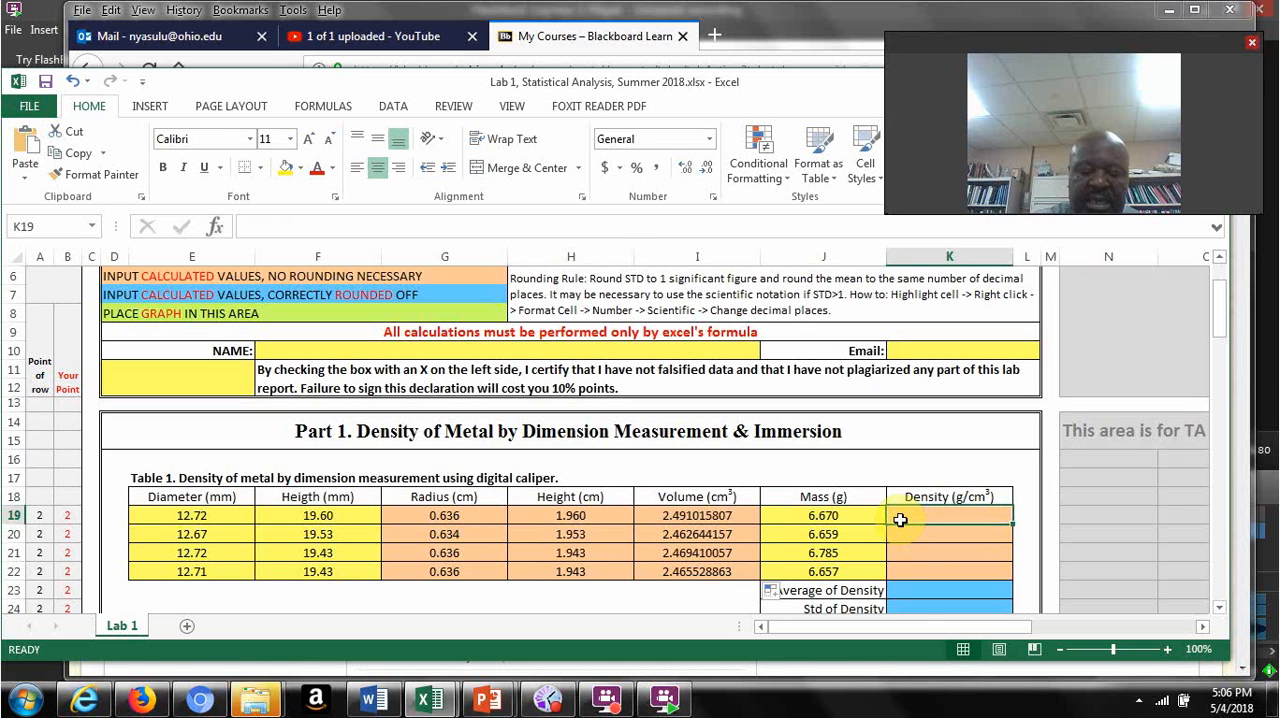
{"action": "type", "text": "="}
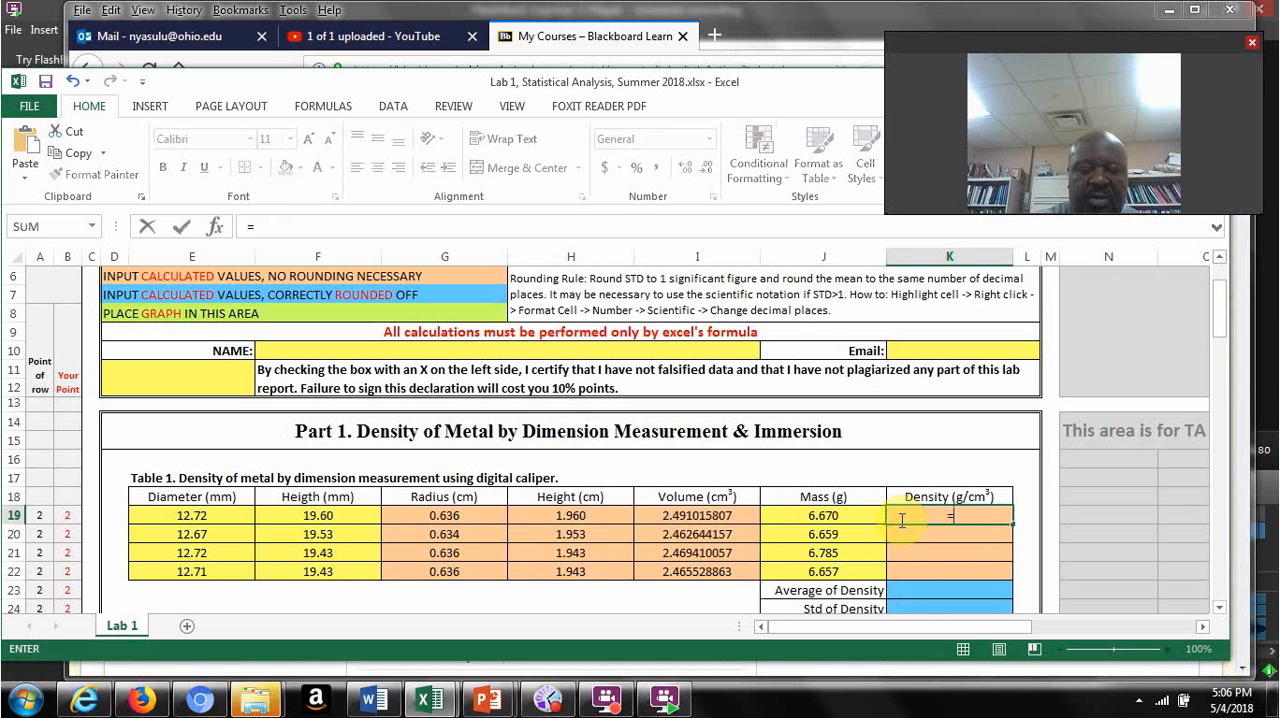
{"action": "left_click", "coordinate": [830, 516]}
{"action": "type", "text": "/"}
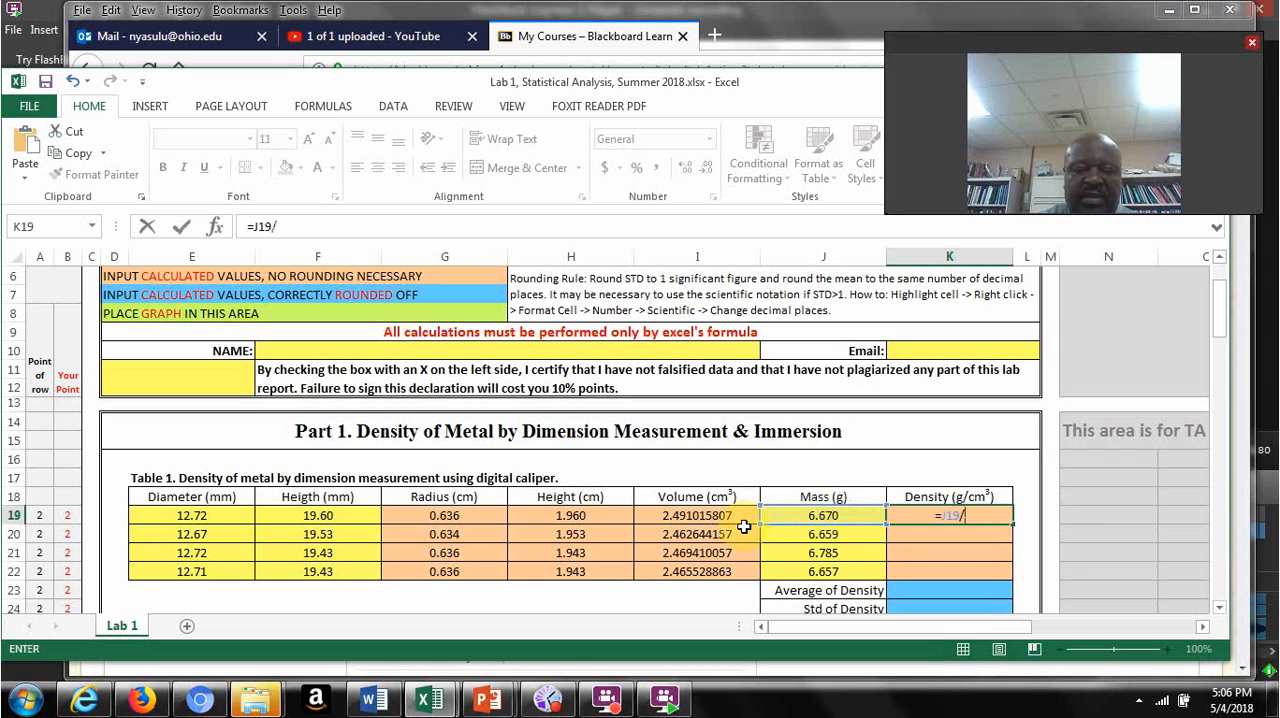
{"action": "left_click", "coordinate": [708, 516]}
{"action": "key", "text": "Return"}
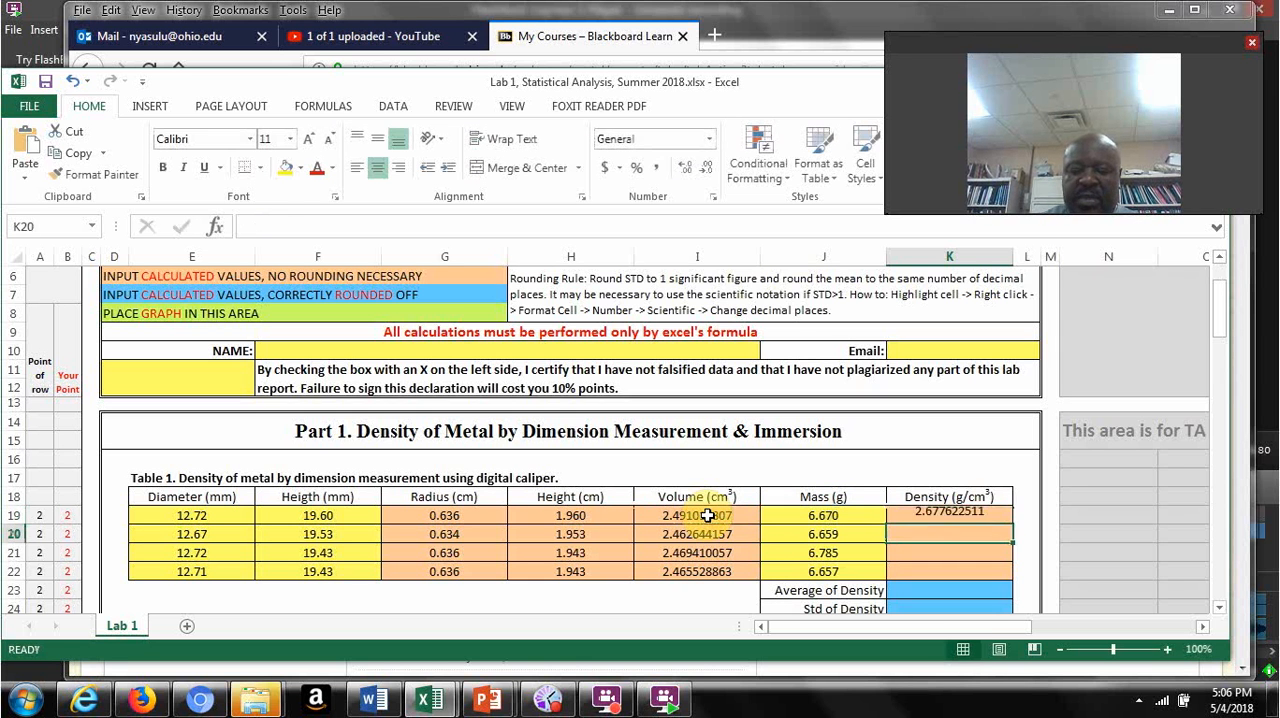
Step: Fill the density formula from K19 down to K22 and calculate the average density in K23 with =AVERAGE(K19:K22)
{"action": "left_click", "coordinate": [905, 515]}
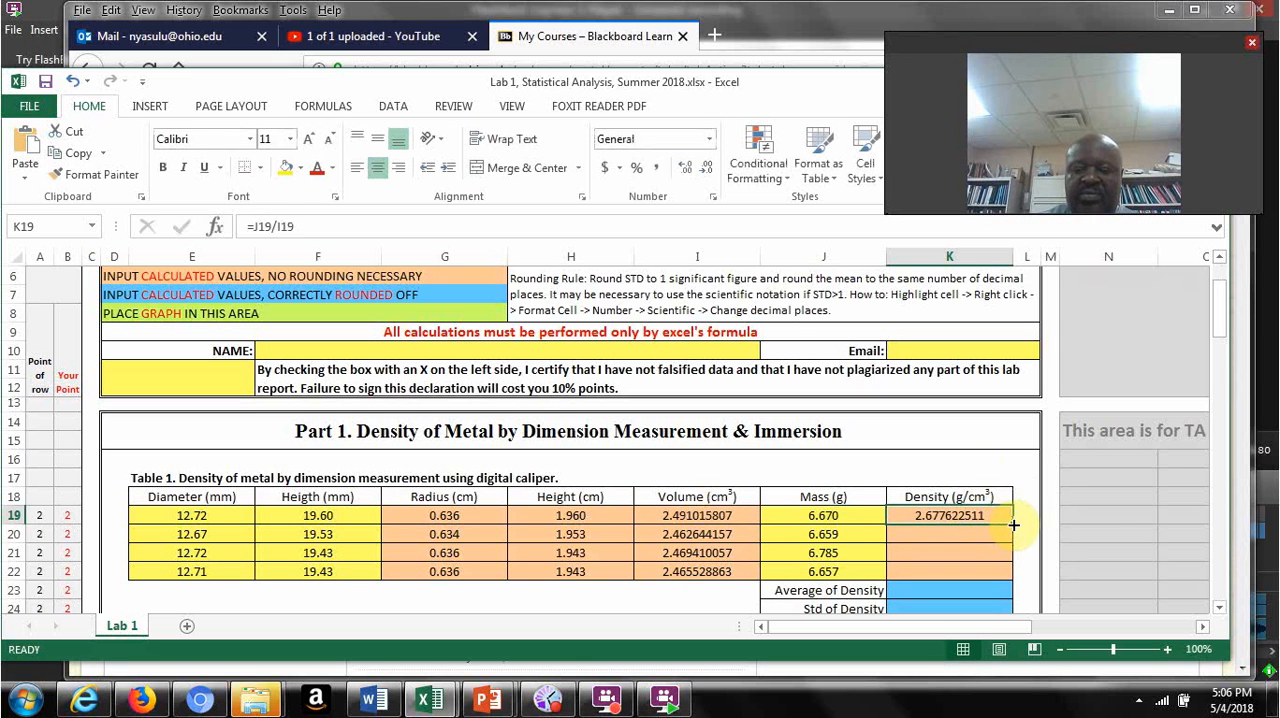
{"action": "left_click_drag", "start_coordinate": [1013, 524], "coordinate": [1012, 590]}
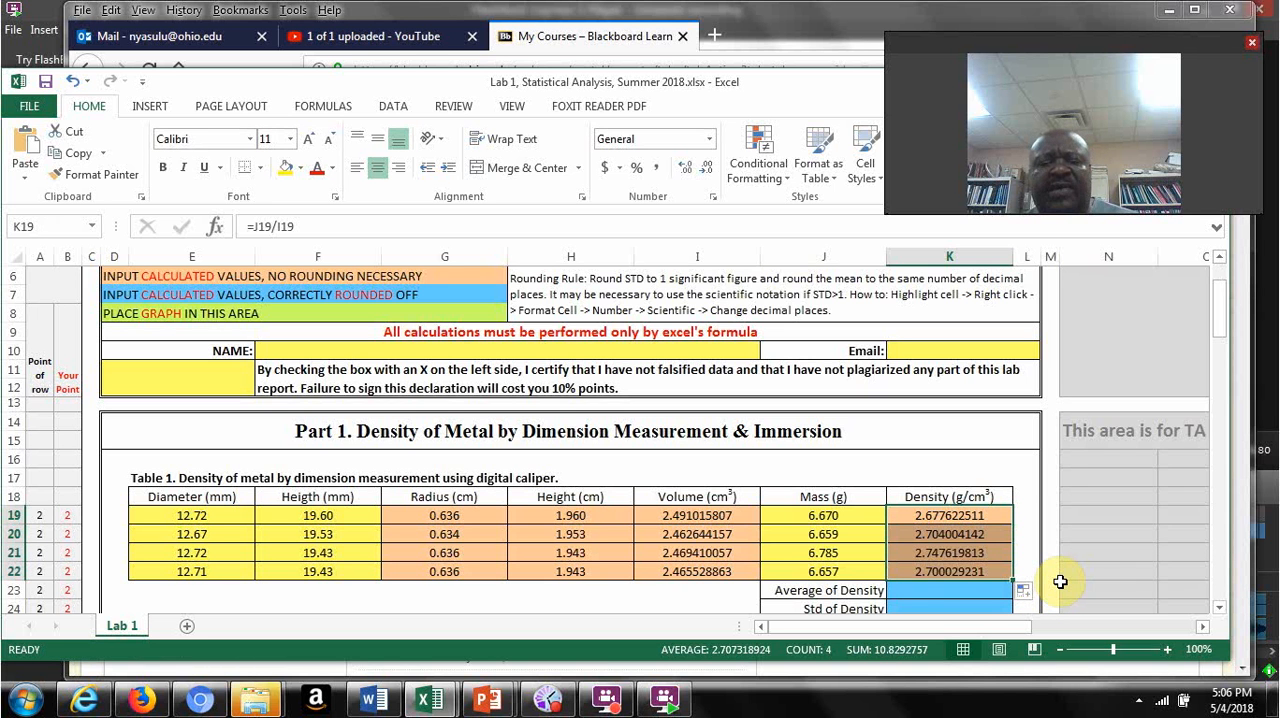
{"action": "left_click", "coordinate": [921, 593]}
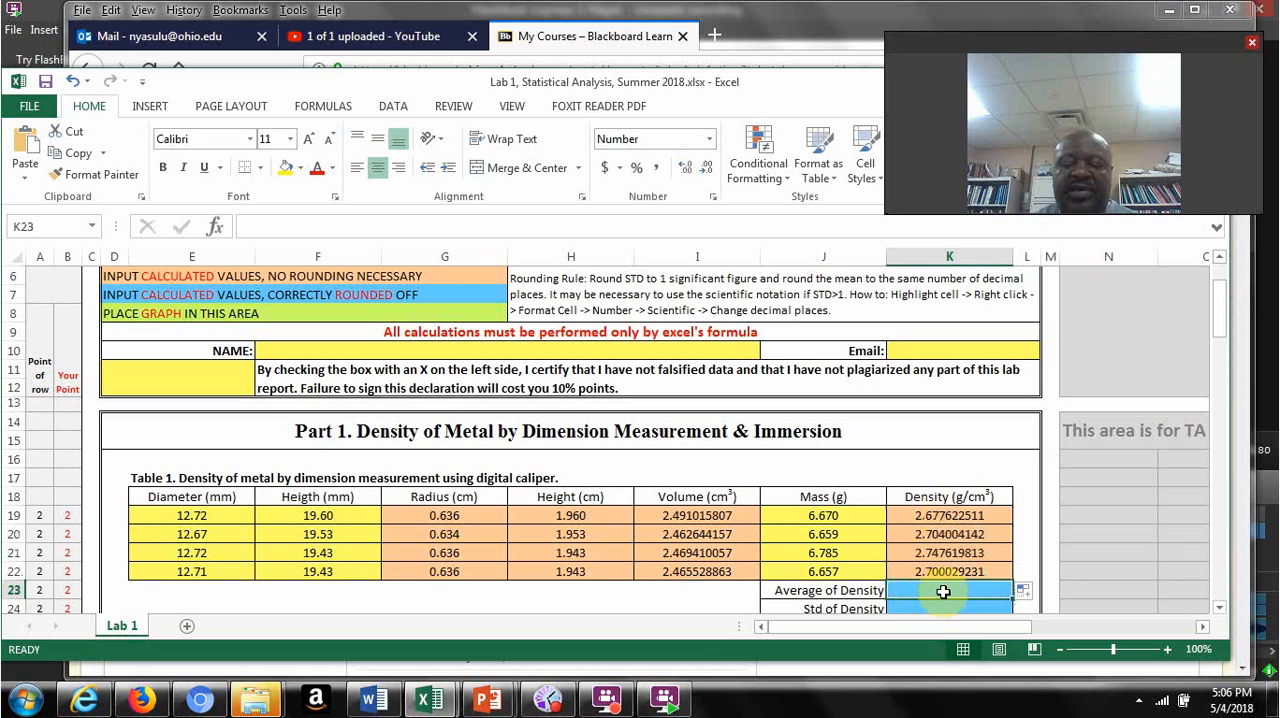
{"action": "type", "text": "="}
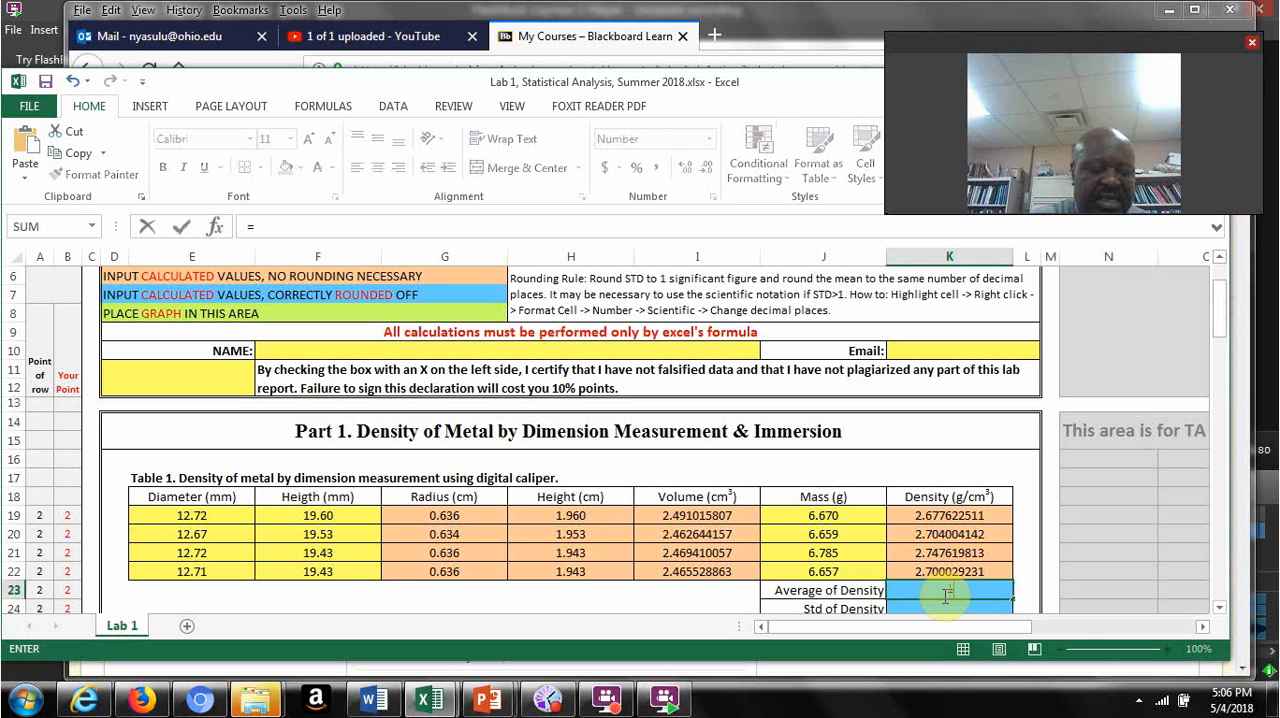
{"action": "type", "text": "a"}
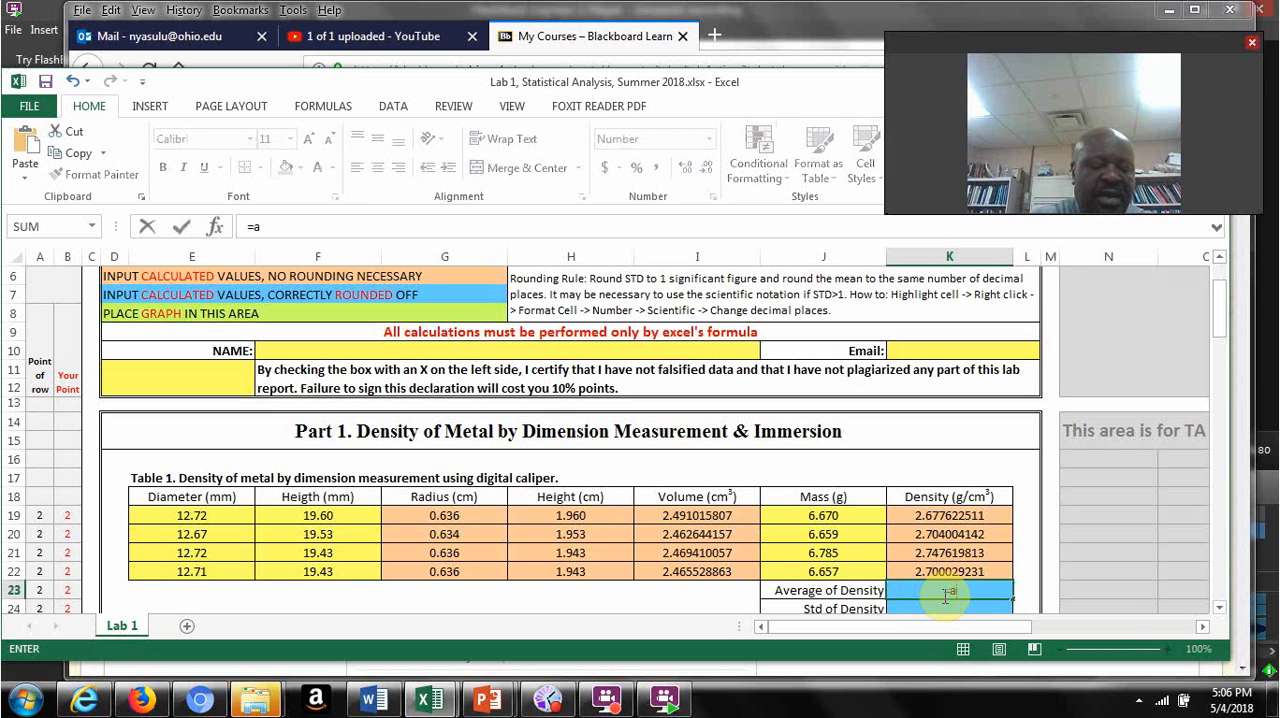
{"action": "type", "text": "veage"}
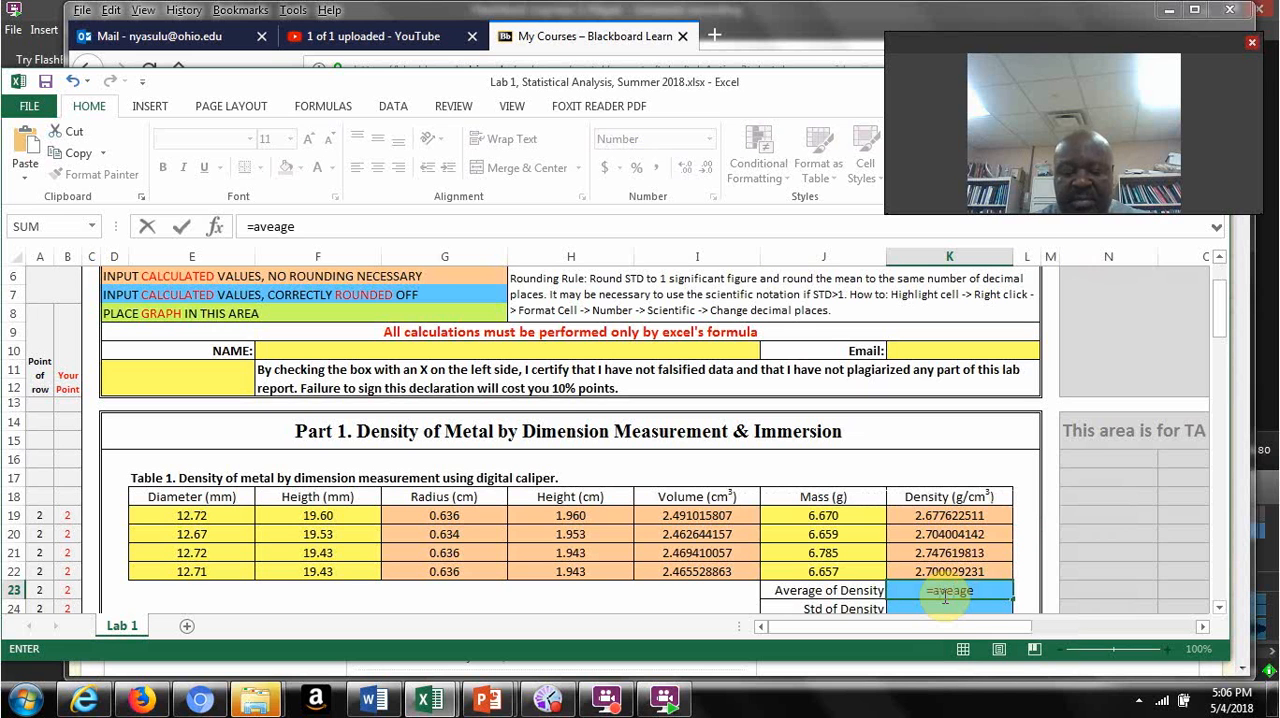
{"action": "key", "text": "BackSpace"}
{"action": "key", "text": "BackSpace"}
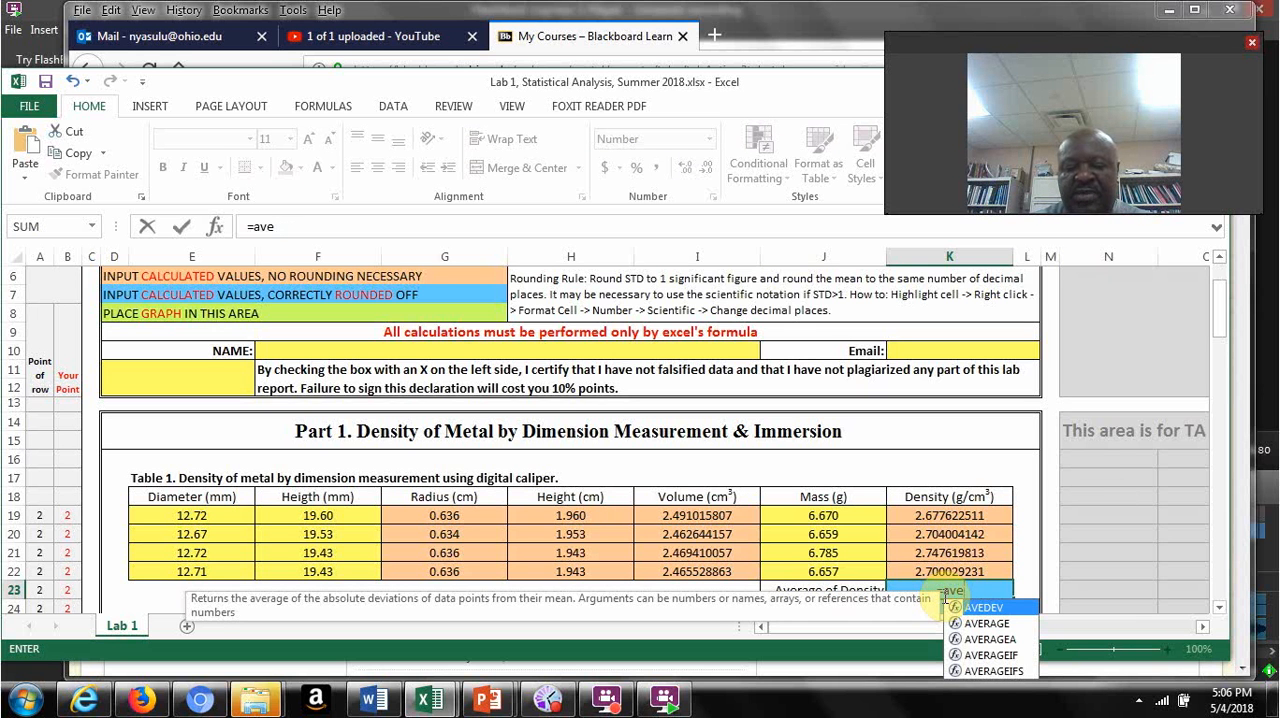
{"action": "type", "text": "rage"}
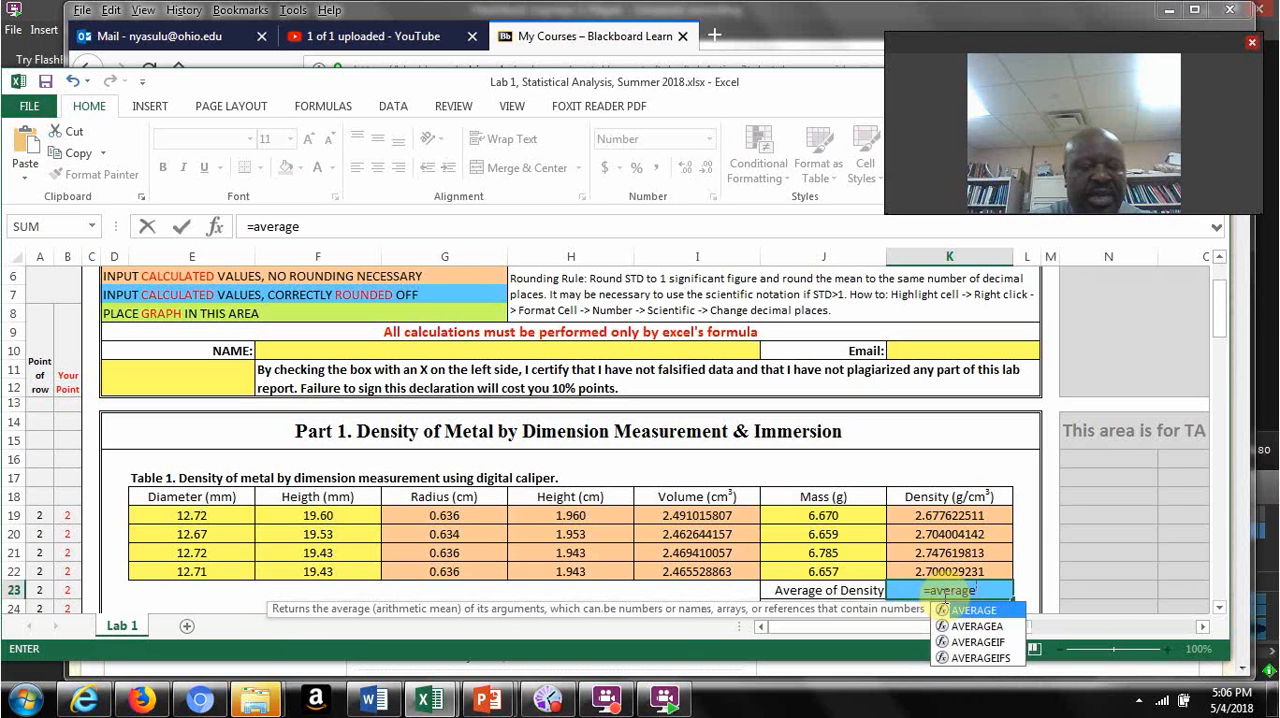
{"action": "type", "text": "("}
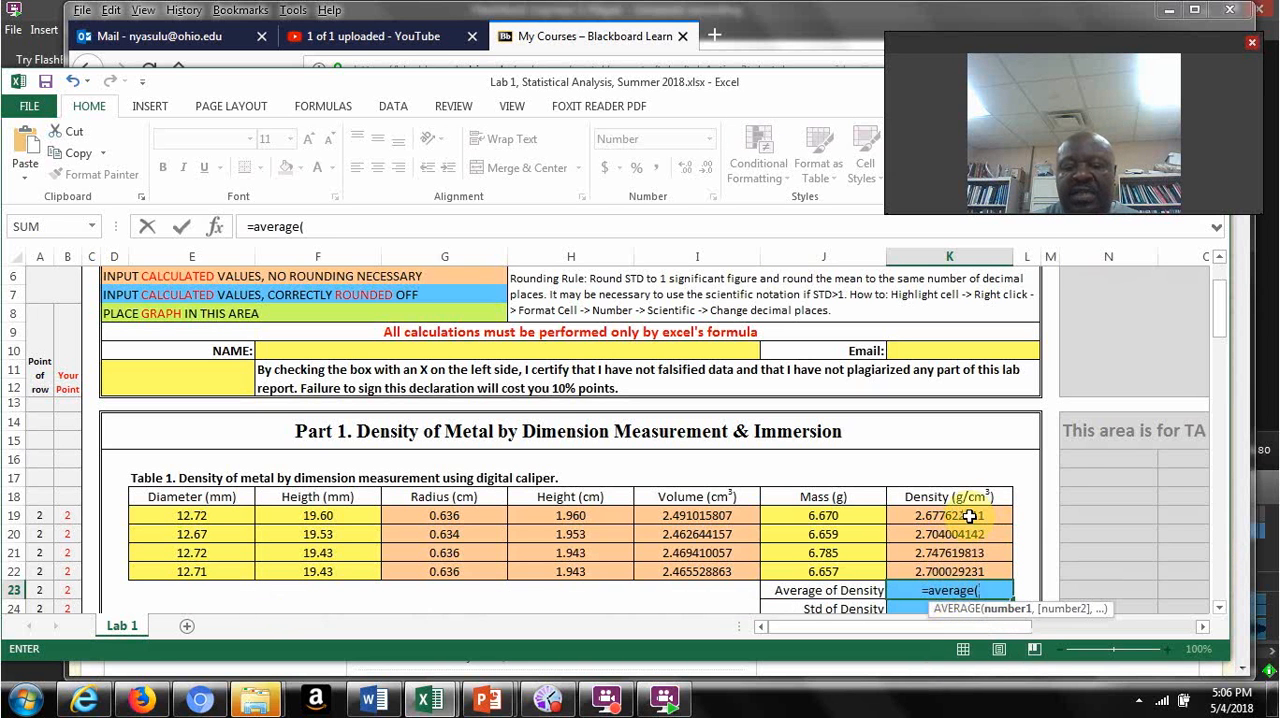
{"action": "left_click_drag", "start_coordinate": [969, 516], "coordinate": [962, 586]}
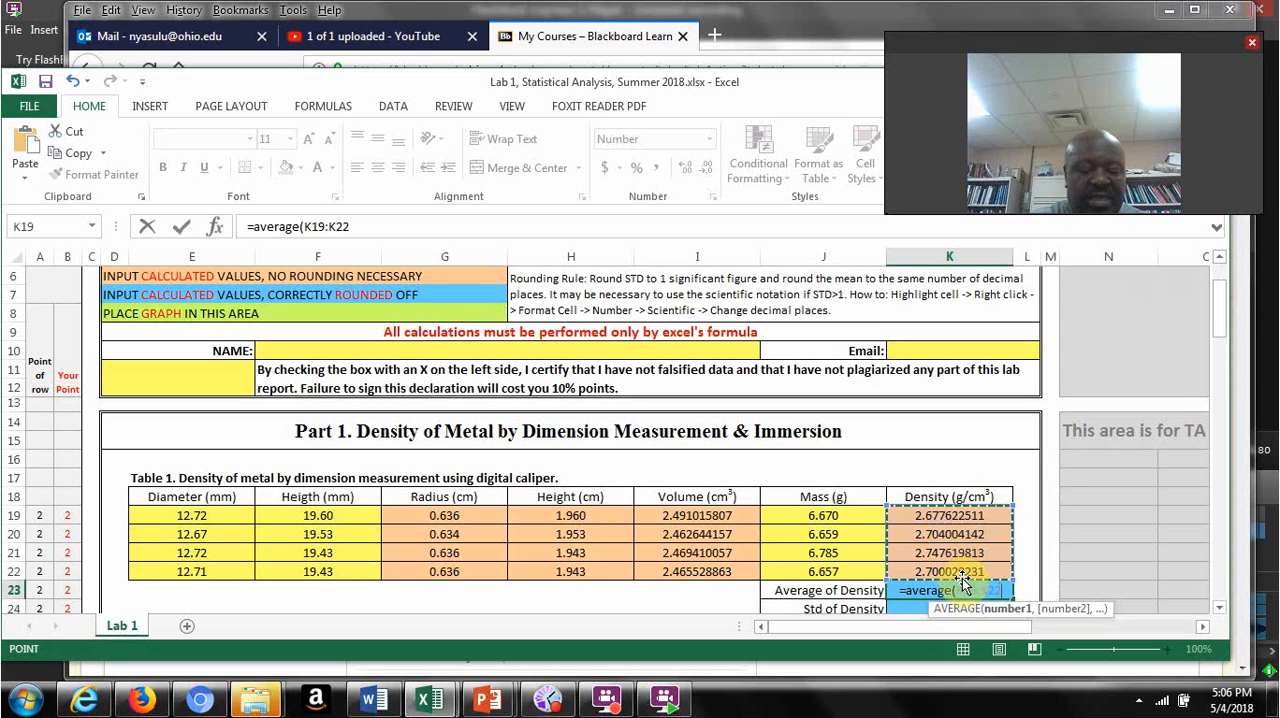
{"action": "key", "text": "Return"}
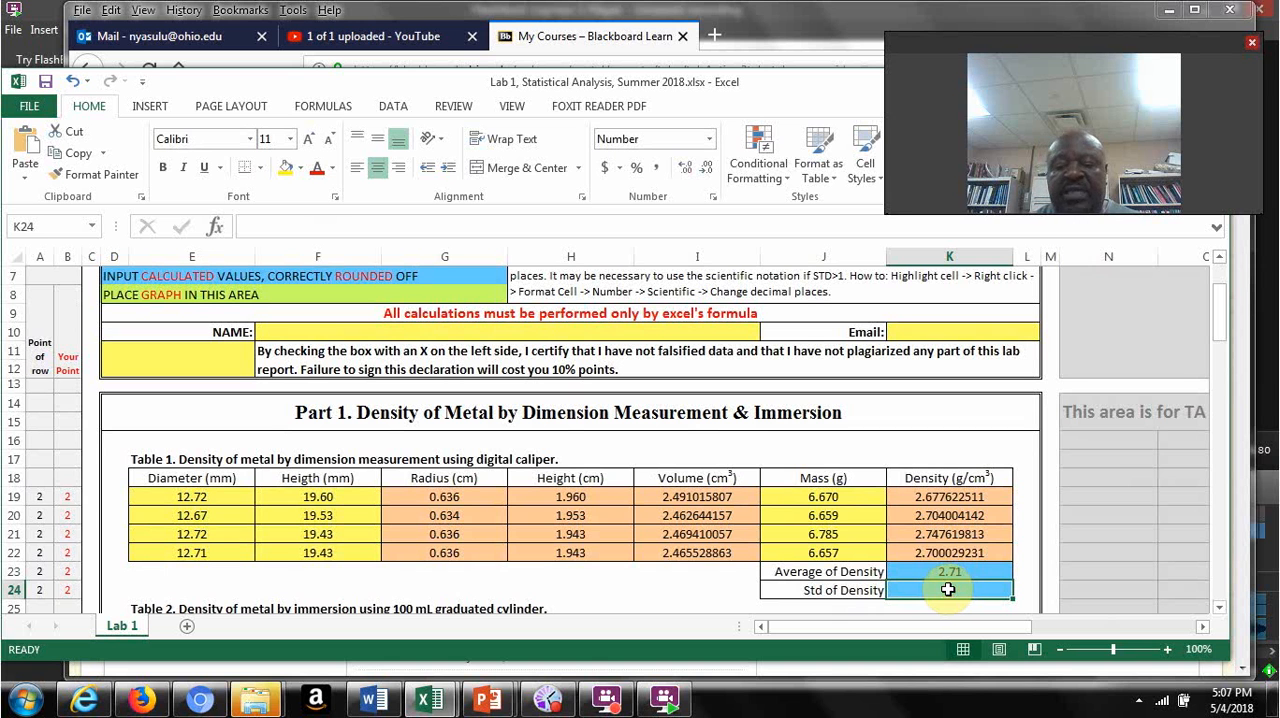
Step: Calculate the standard deviation of the Table 1 densities in K24 with =STDEV(K19:K22)
{"action": "type", "text": "="}
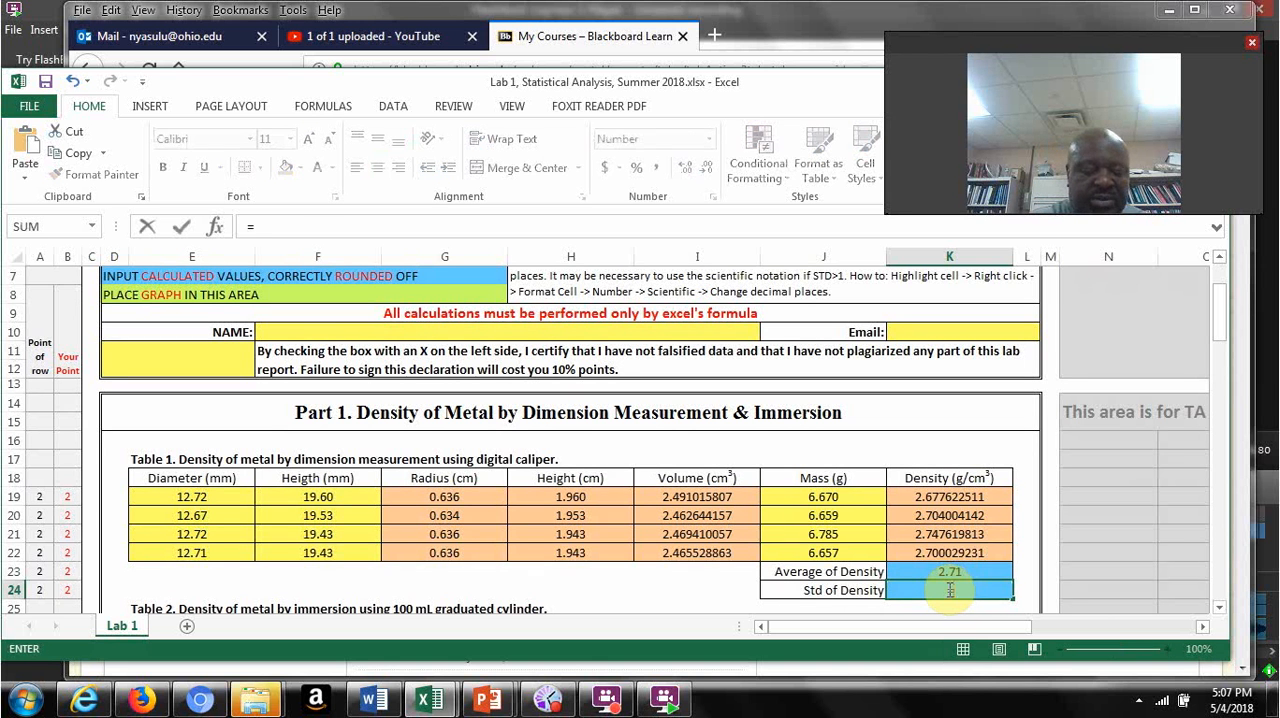
{"action": "type", "text": "stdev"}
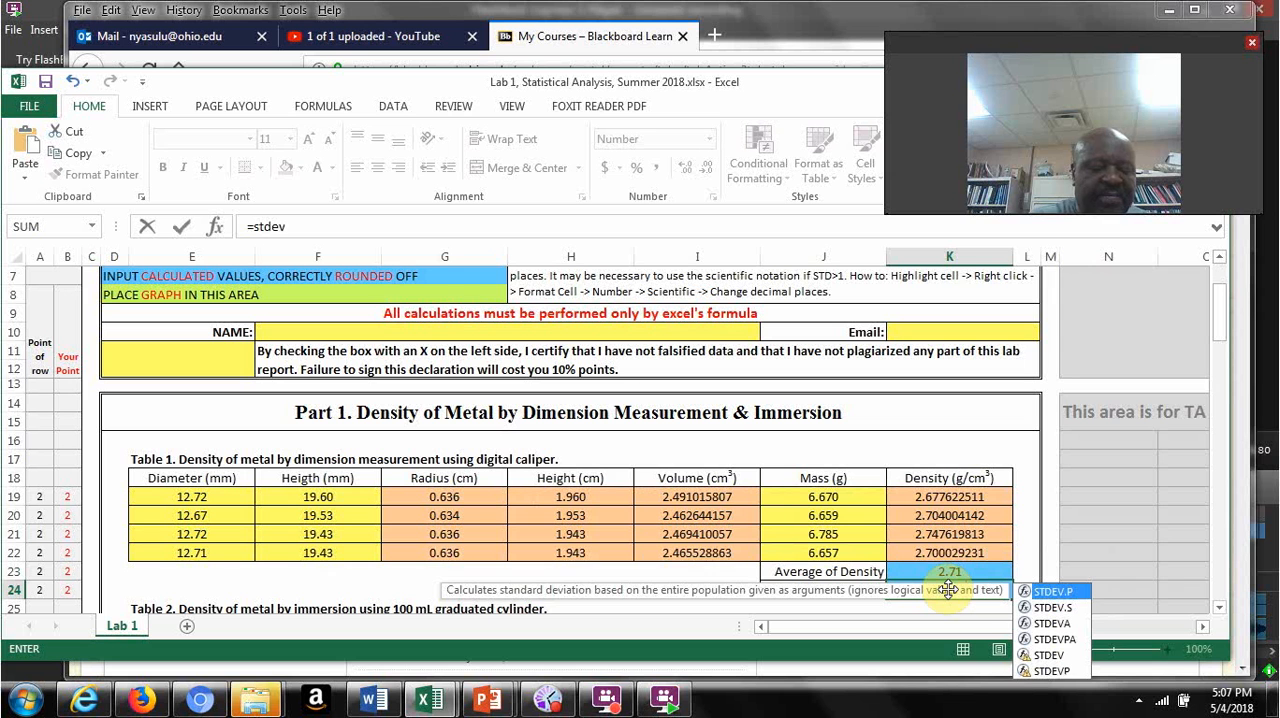
{"action": "type", "text": "("}
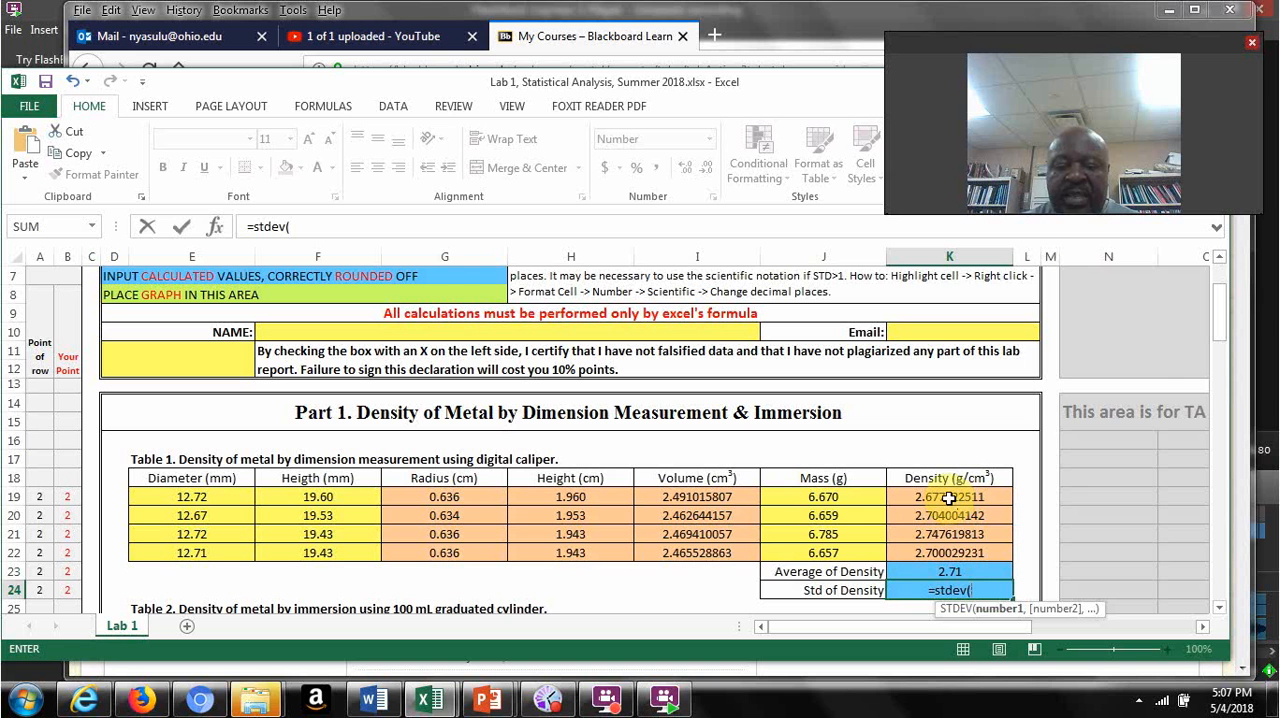
{"action": "left_click_drag", "start_coordinate": [948, 497], "coordinate": [952, 553]}
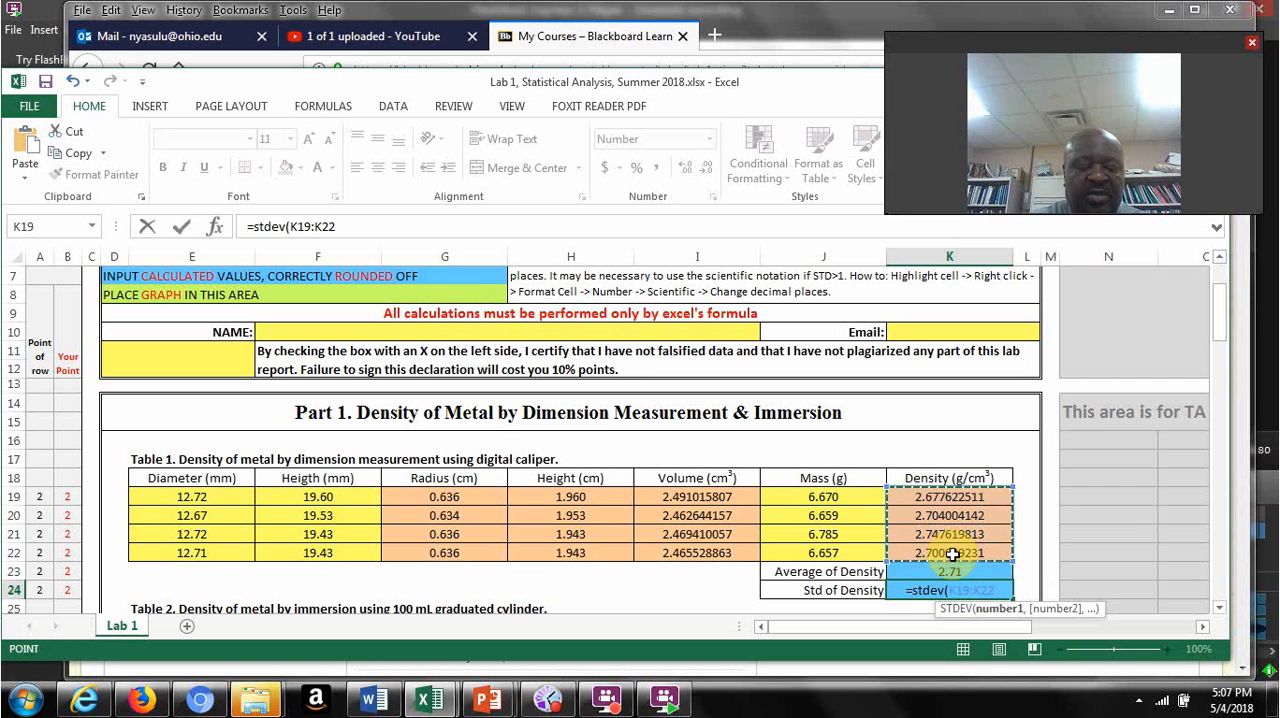
{"action": "type", "text": ")"}
{"action": "key", "text": "Return"}
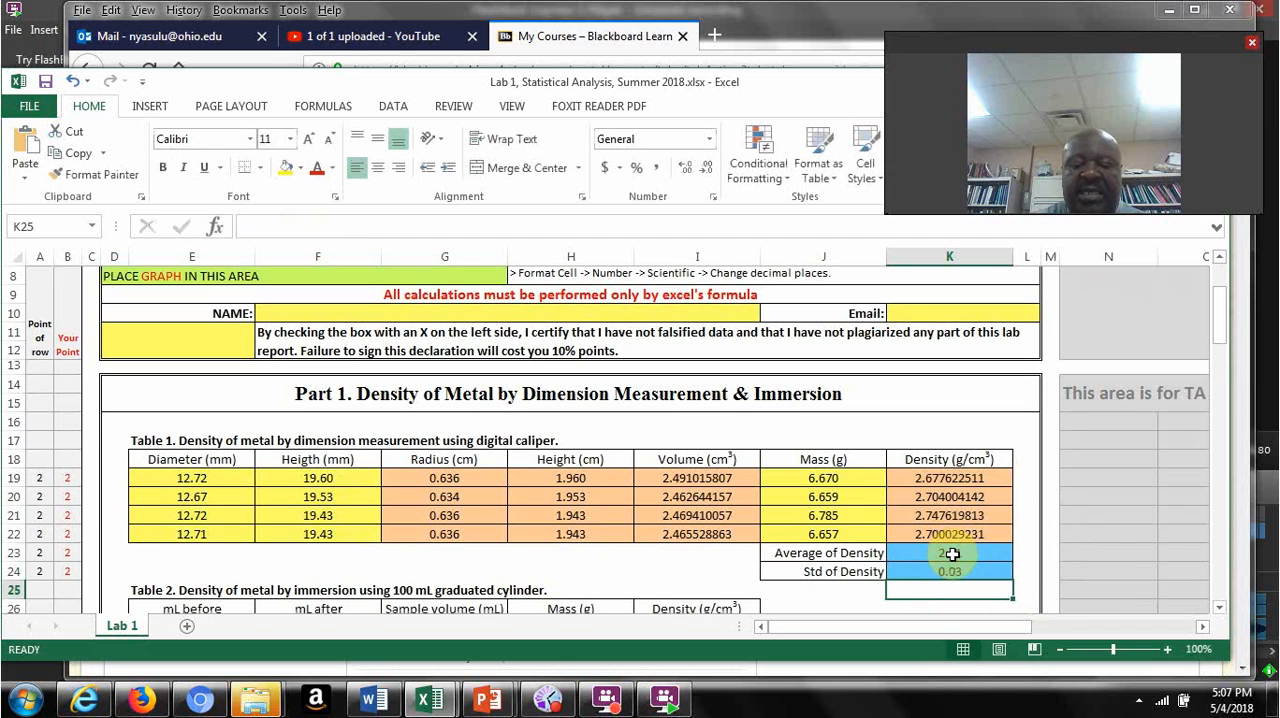
Step: Try fewer and more decimal places on the standard deviation in K24, return it to two decimals, and select the average in K23
{"action": "left_click", "coordinate": [940, 570]}
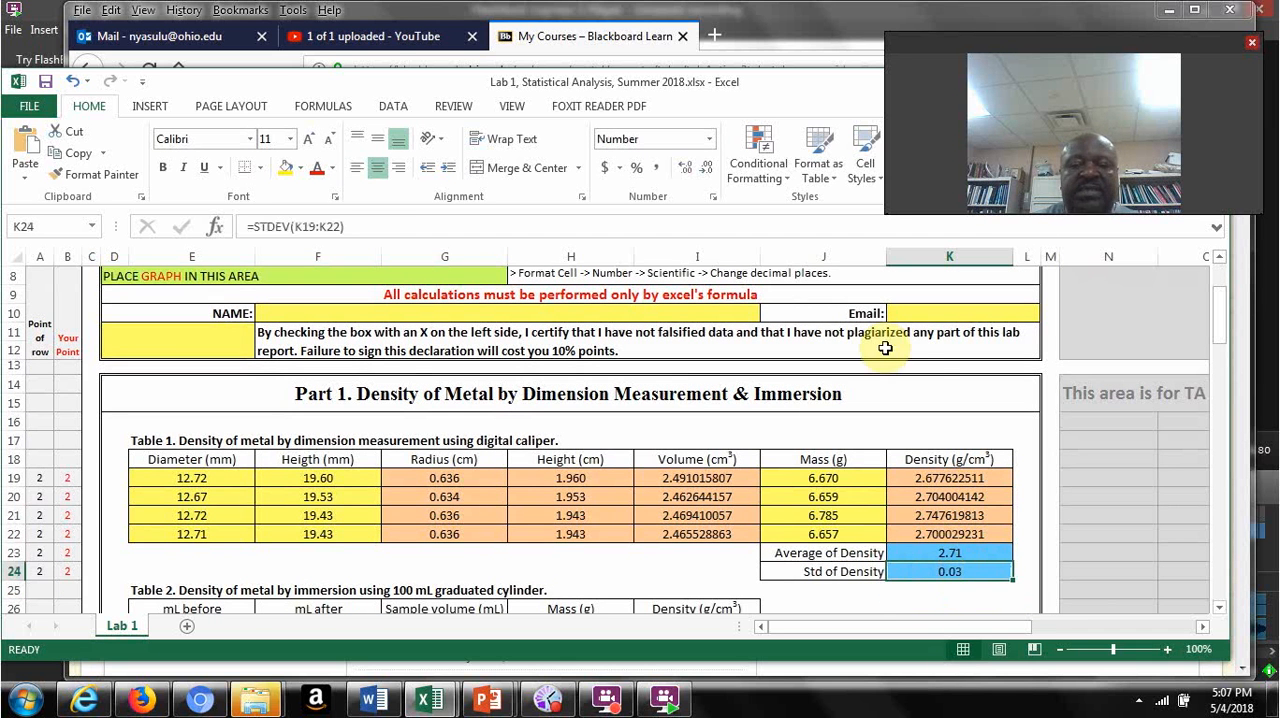
{"action": "left_click", "coordinate": [705, 172]}
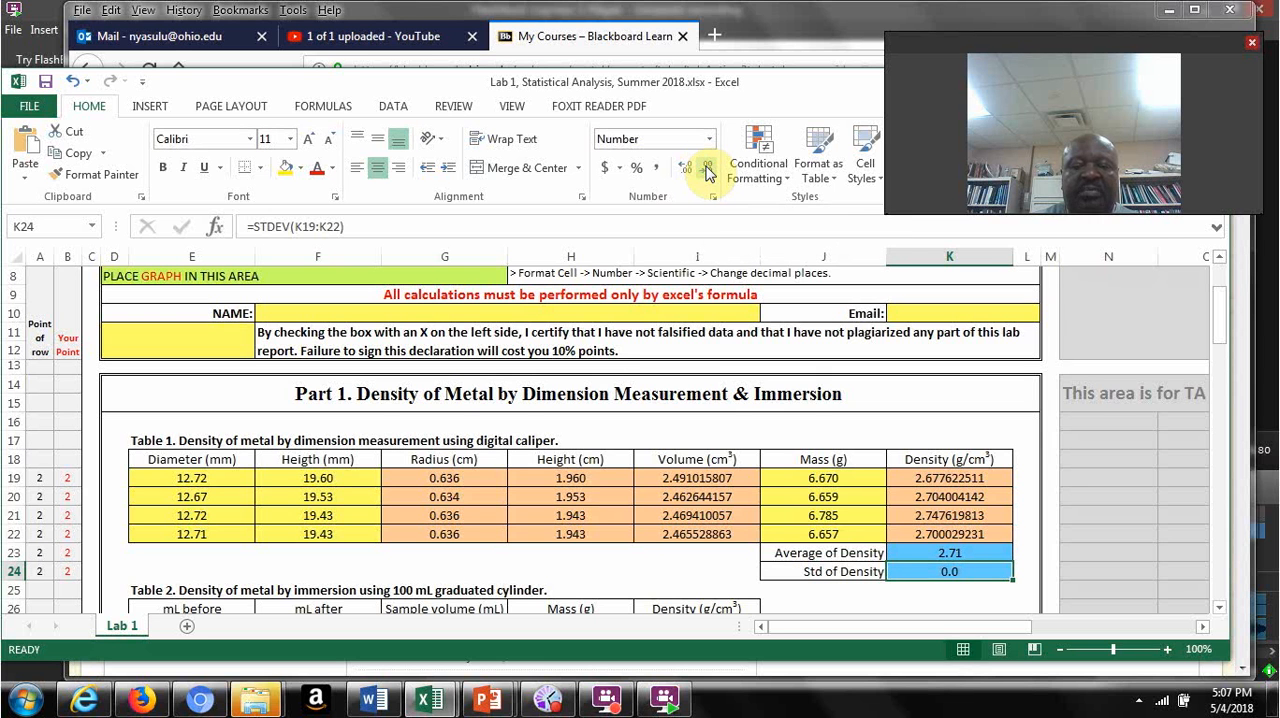
{"action": "left_click", "coordinate": [684, 167]}
{"action": "left_click", "coordinate": [684, 167]}
{"action": "left_click", "coordinate": [684, 167]}
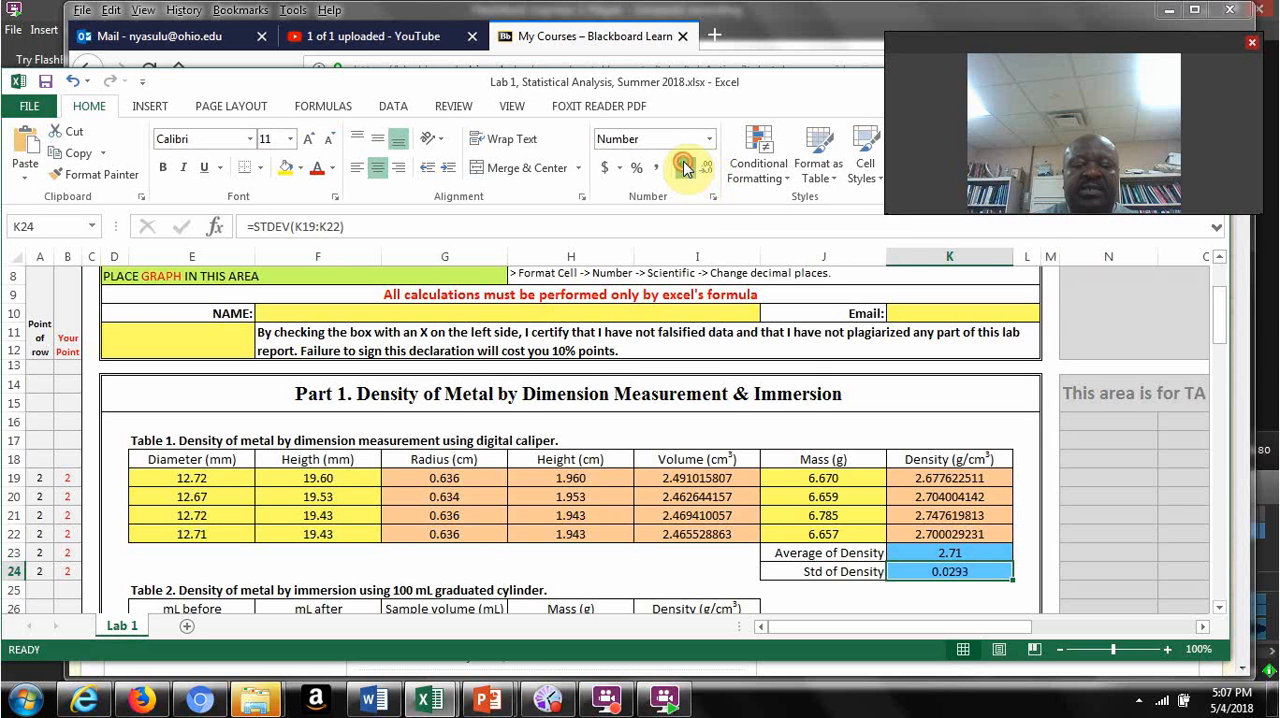
{"action": "left_click", "coordinate": [684, 167]}
{"action": "left_click", "coordinate": [684, 167]}
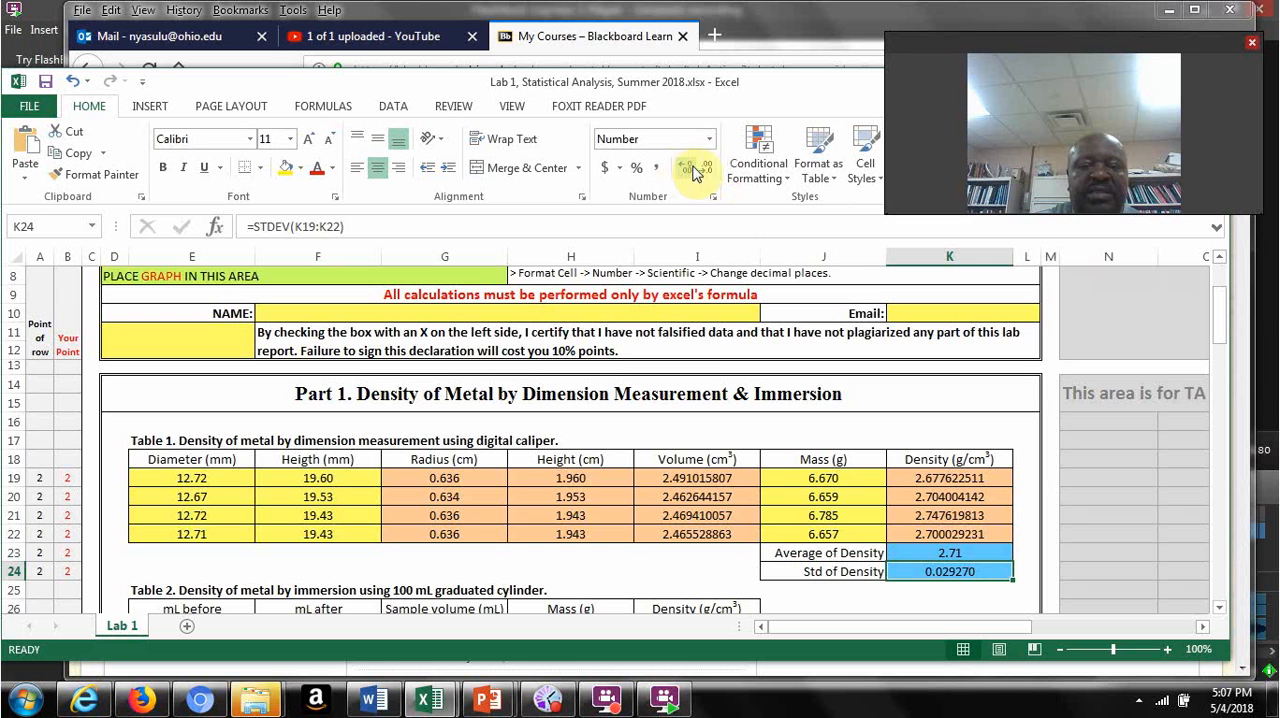
{"action": "left_click", "coordinate": [703, 168]}
{"action": "left_click", "coordinate": [703, 168]}
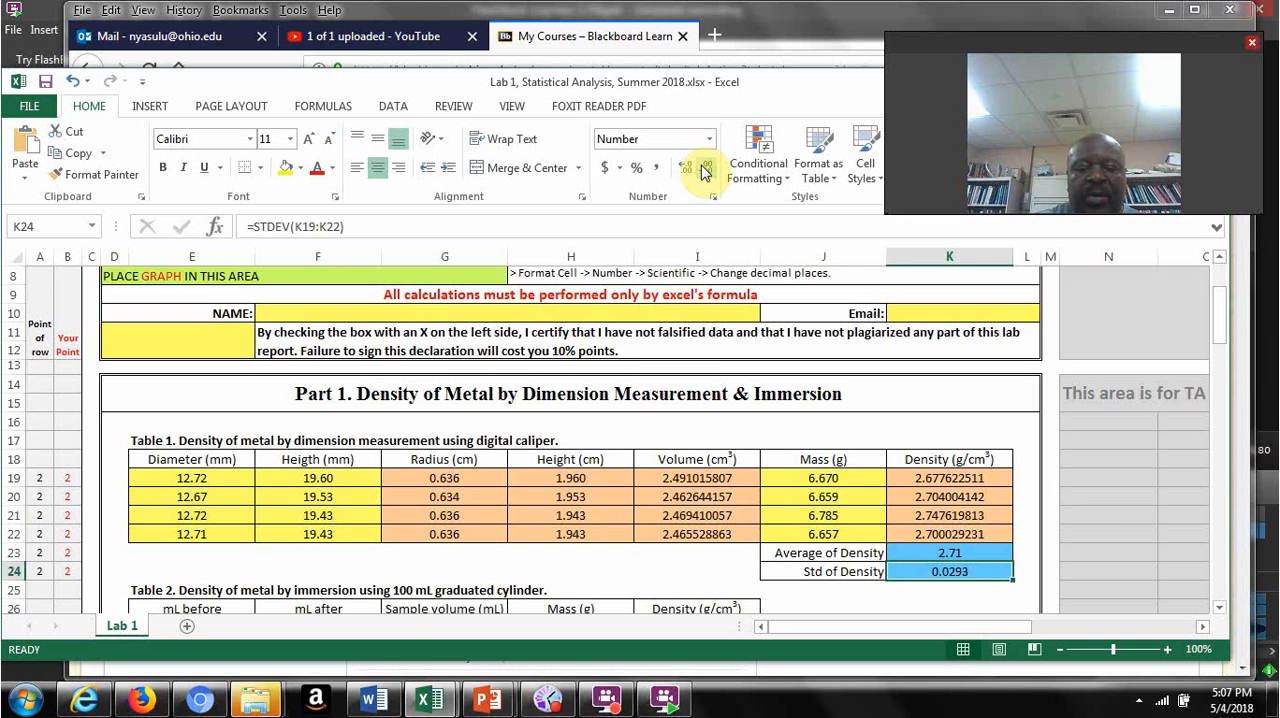
{"action": "left_click", "coordinate": [703, 168]}
{"action": "left_click", "coordinate": [703, 168]}
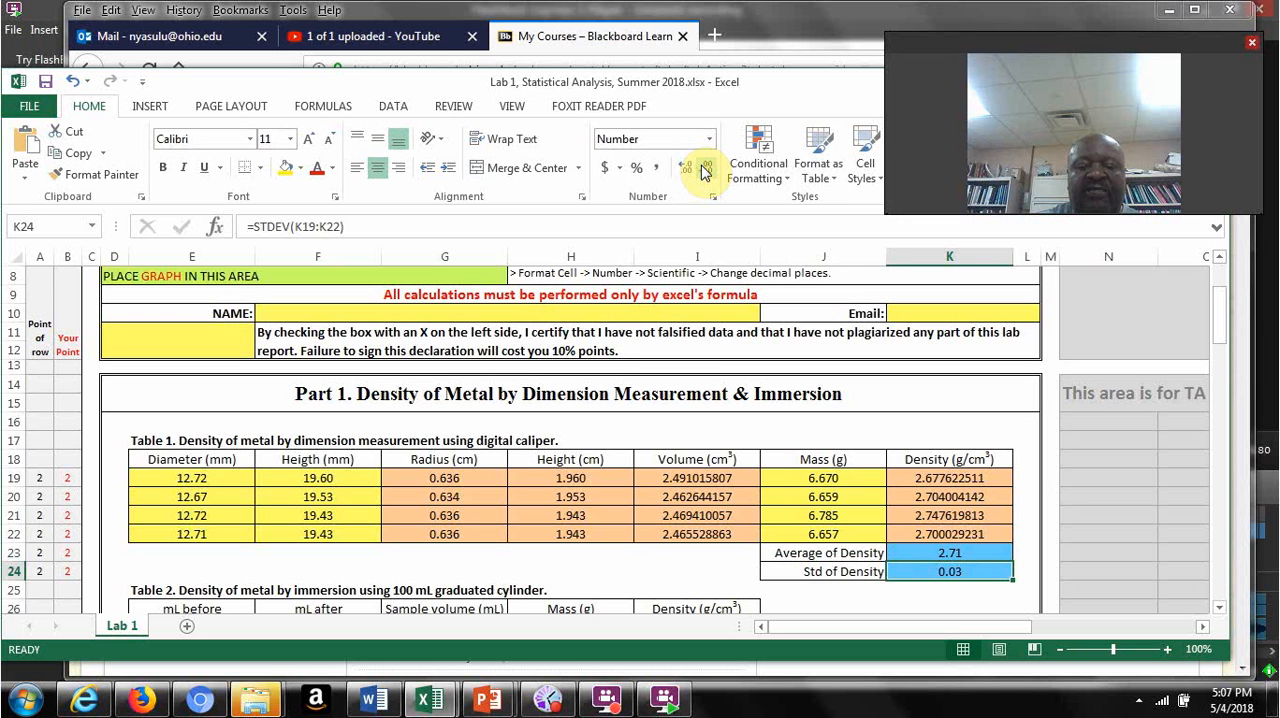
{"action": "left_click", "coordinate": [962, 552]}
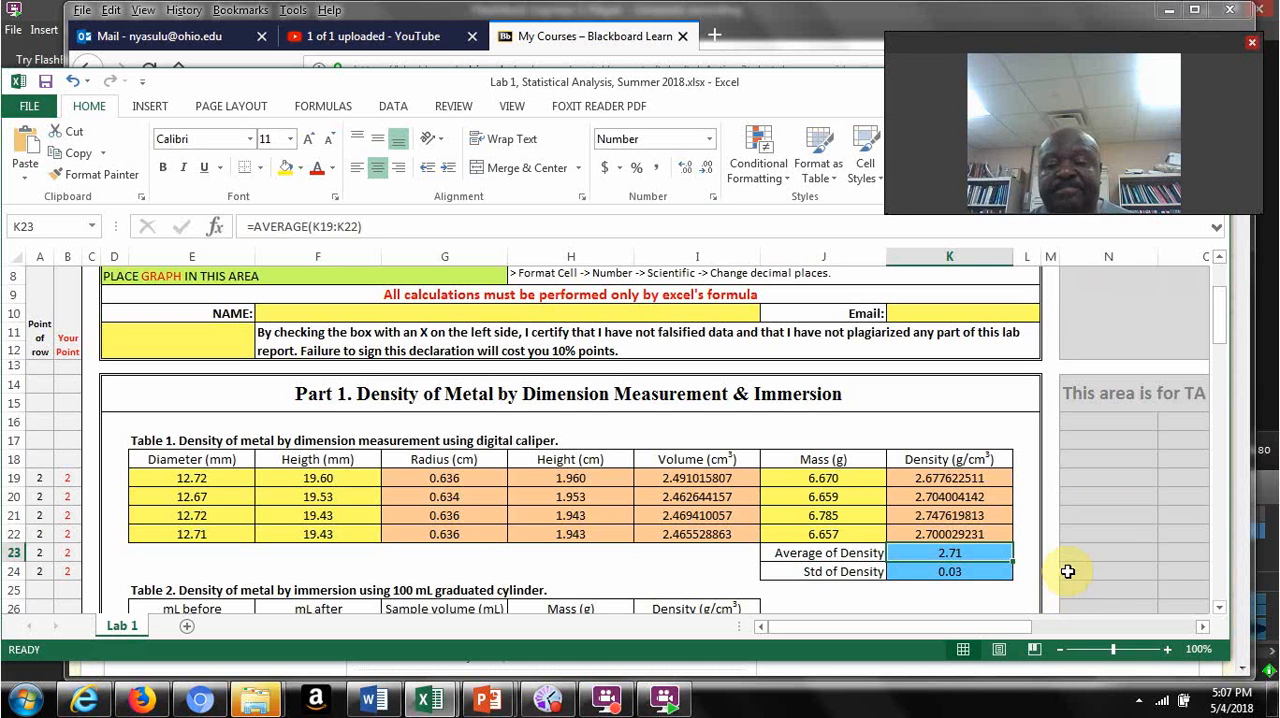
Step: Calculate the first water density of Table 4 in G43 with =F43/E43 and fill the formula down to G52
{"action": "left_click_drag", "start_coordinate": [1220, 325], "coordinate": [1224, 350]}
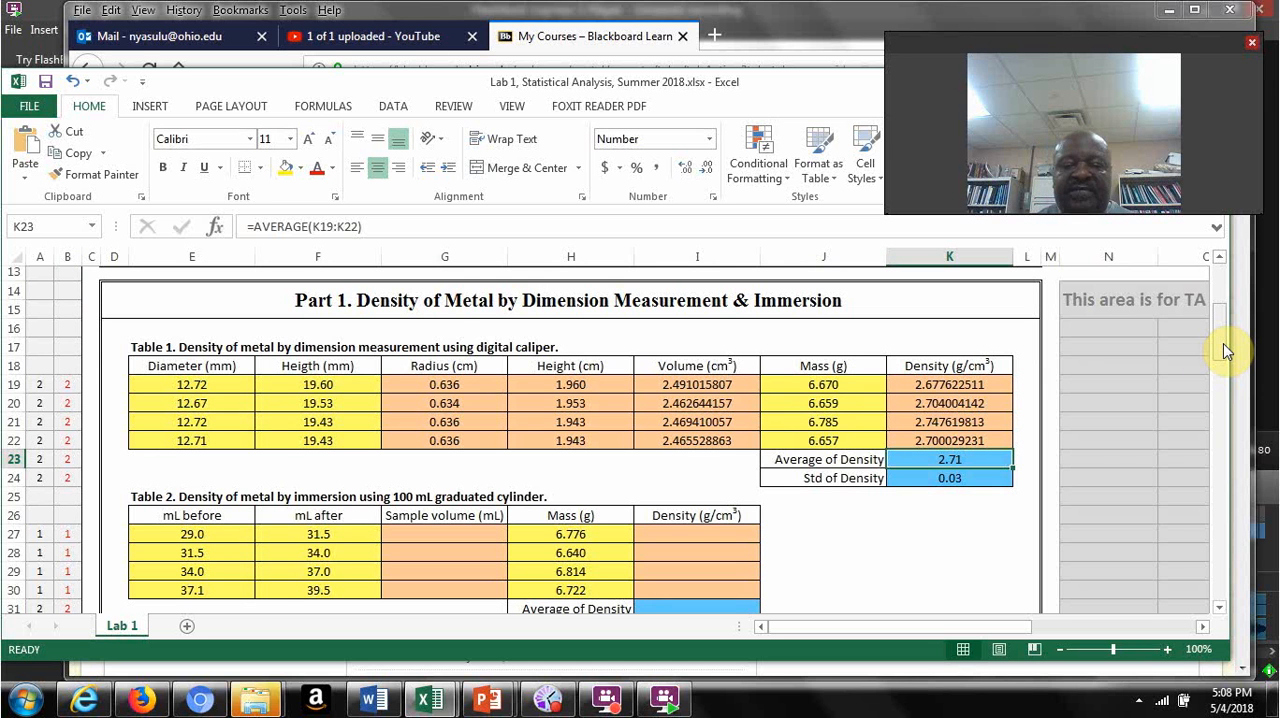
{"action": "left_click_drag", "start_coordinate": [1223, 350], "coordinate": [1228, 420]}
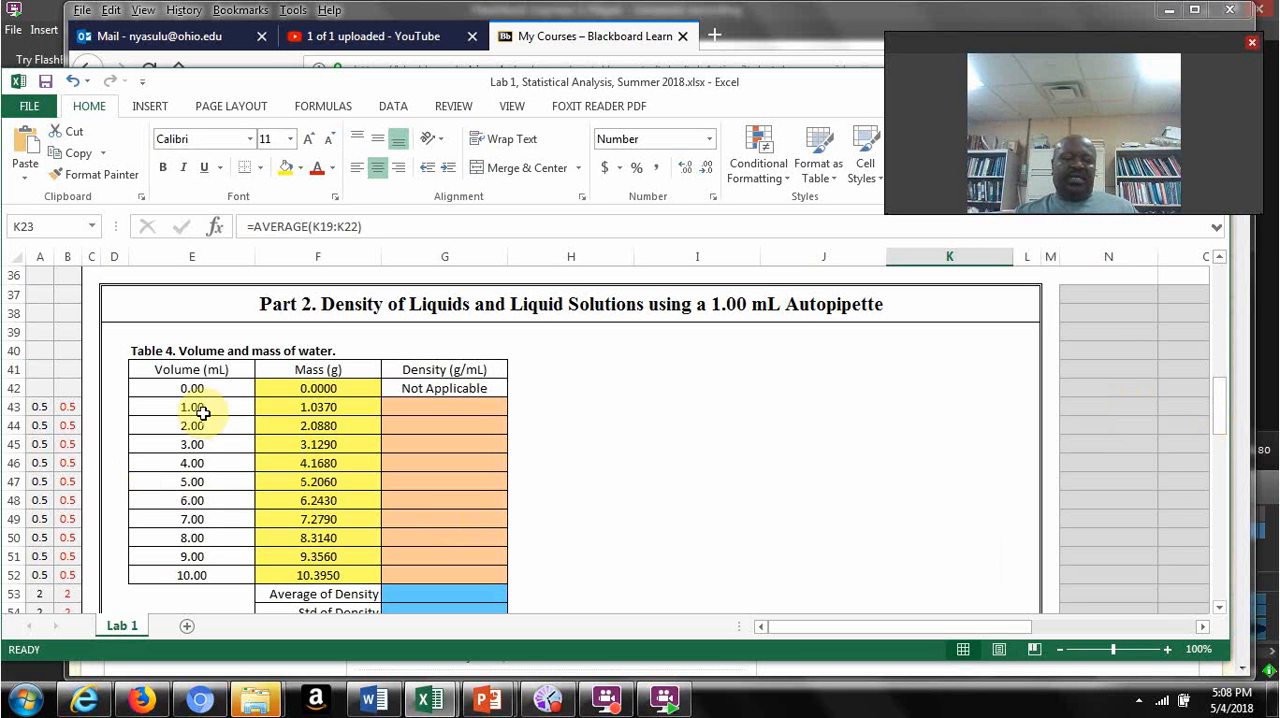
{"action": "left_click", "coordinate": [449, 405]}
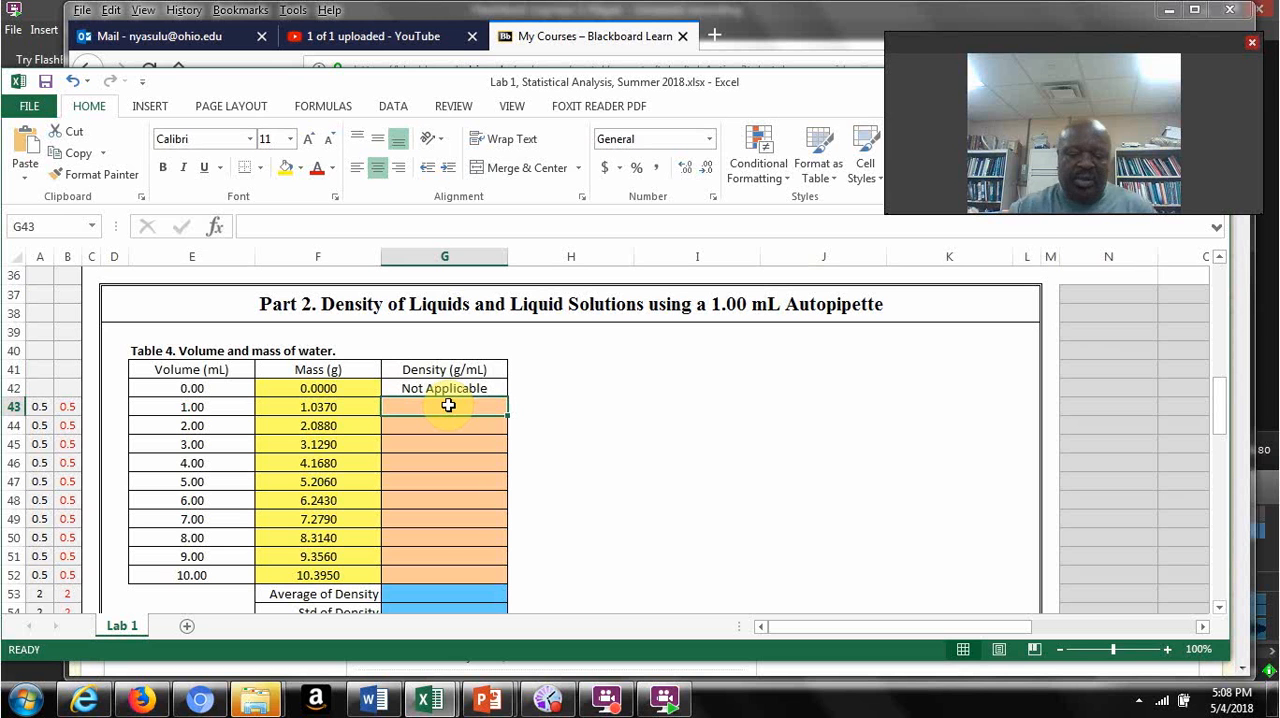
{"action": "type", "text": "="}
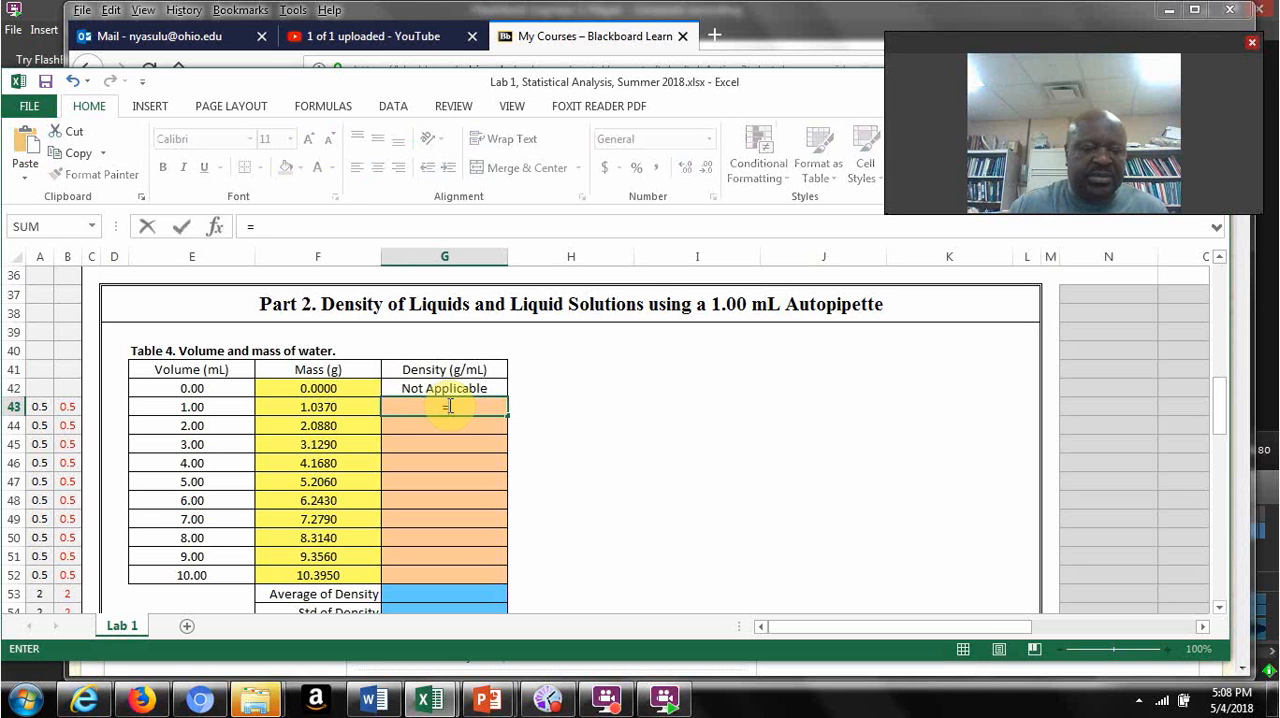
{"action": "left_click", "coordinate": [354, 406]}
{"action": "type", "text": "/"}
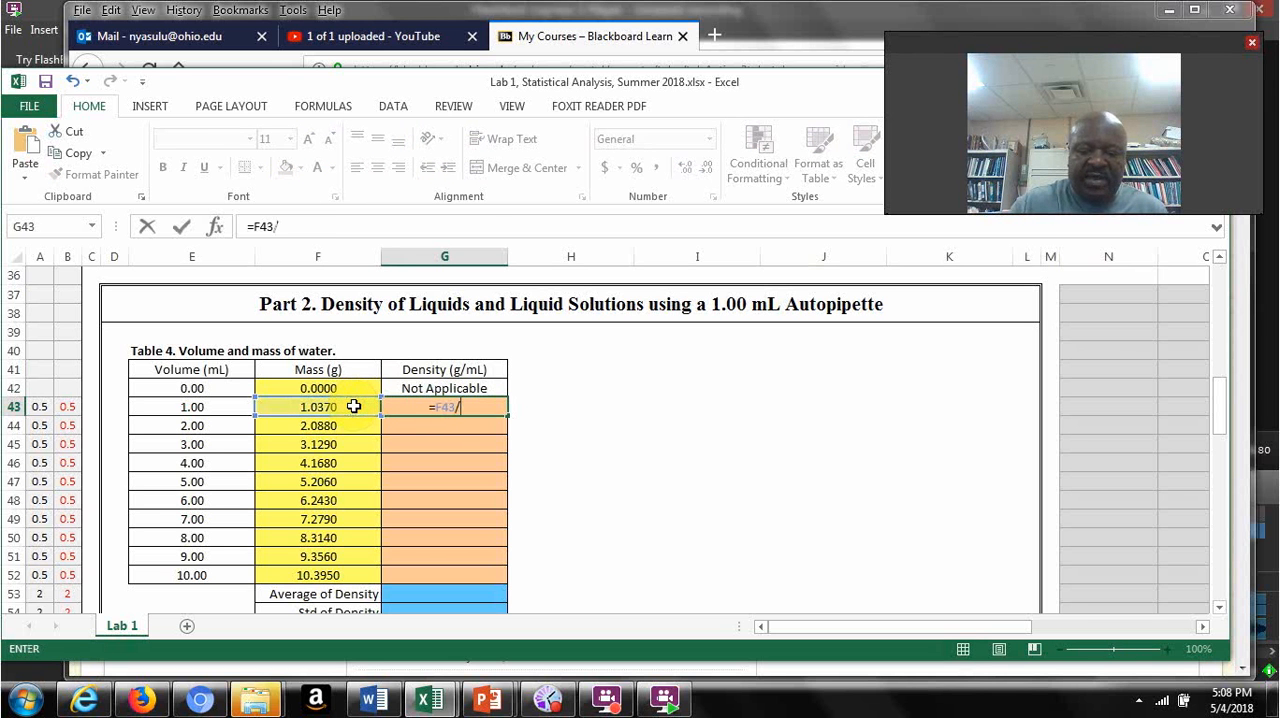
{"action": "left_click", "coordinate": [202, 407]}
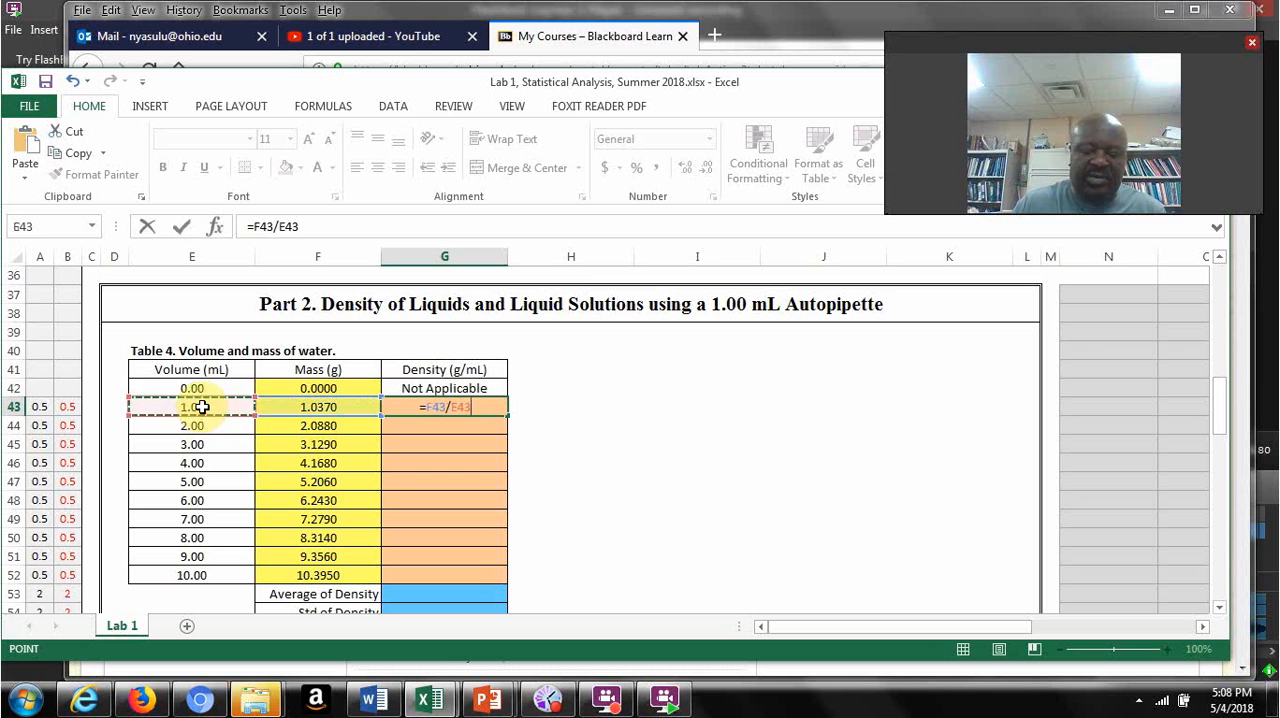
{"action": "key", "text": "Return"}
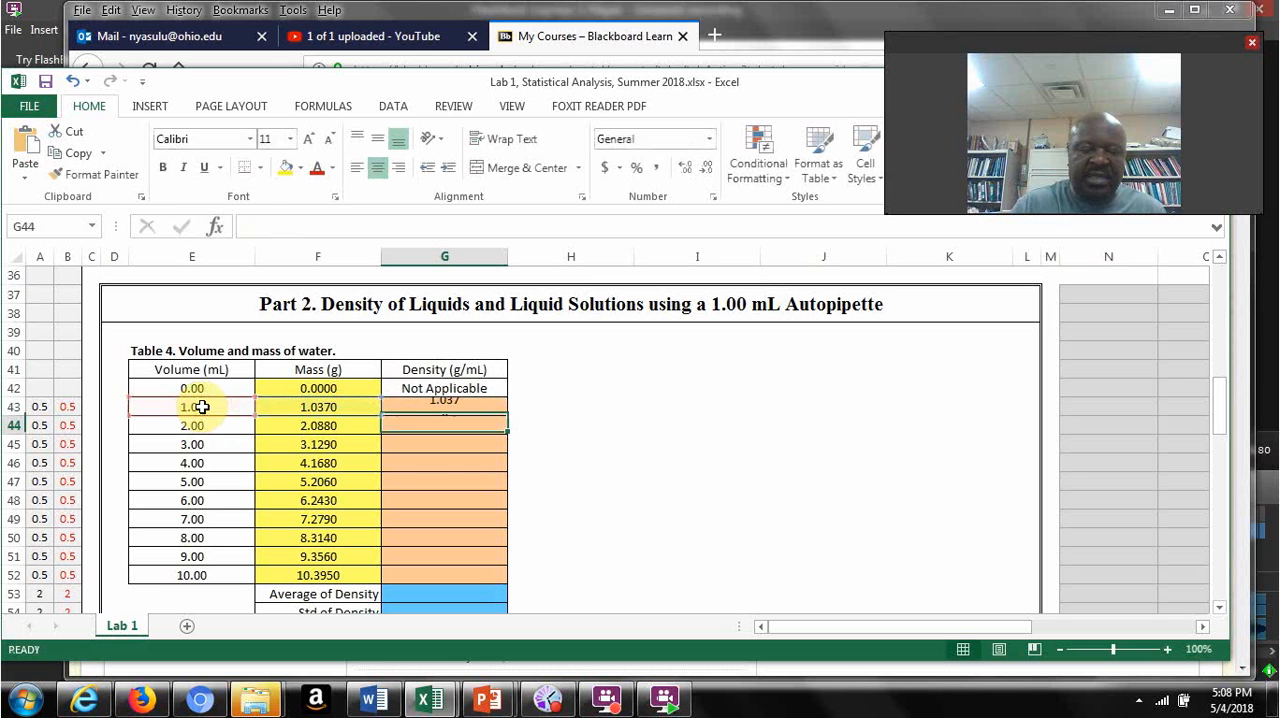
{"action": "left_click", "coordinate": [471, 403]}
{"action": "left_click_drag", "start_coordinate": [507, 416], "coordinate": [497, 578]}
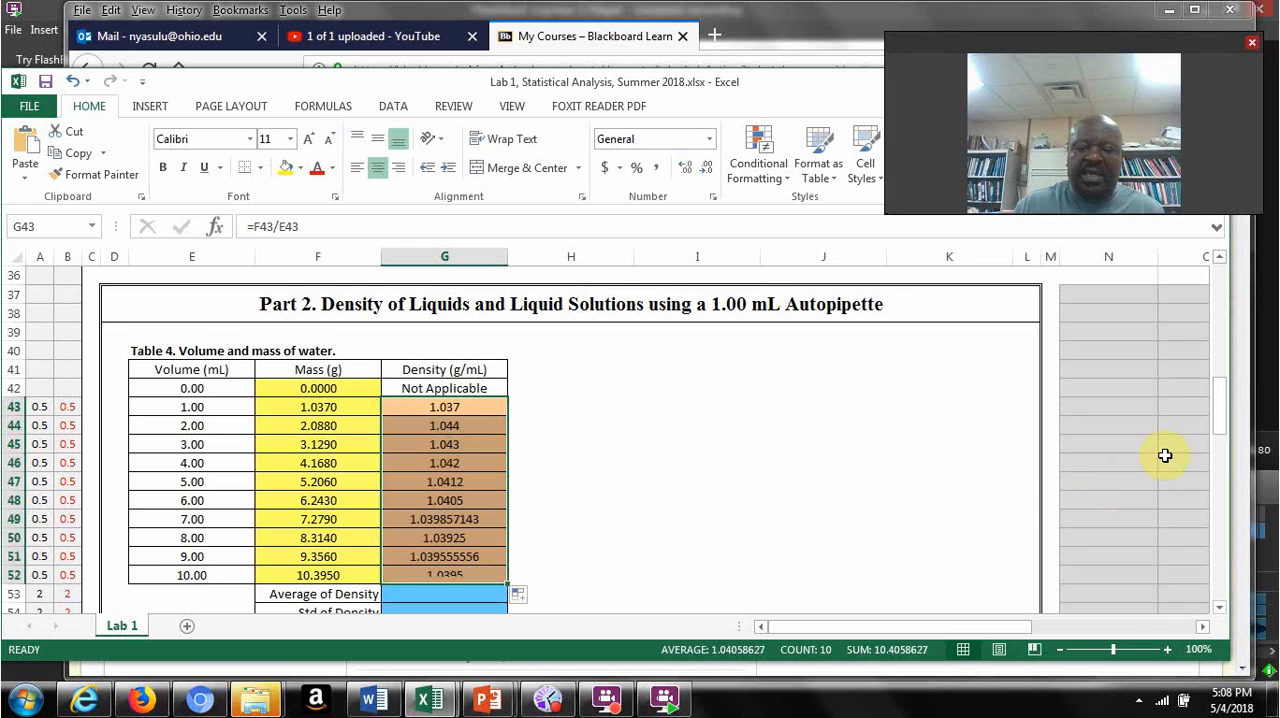
Step: Calculate the average water density of Table 4 in G53 with =AVERAGE(G43:G52)
{"action": "left_click_drag", "start_coordinate": [1218, 424], "coordinate": [1216, 440]}
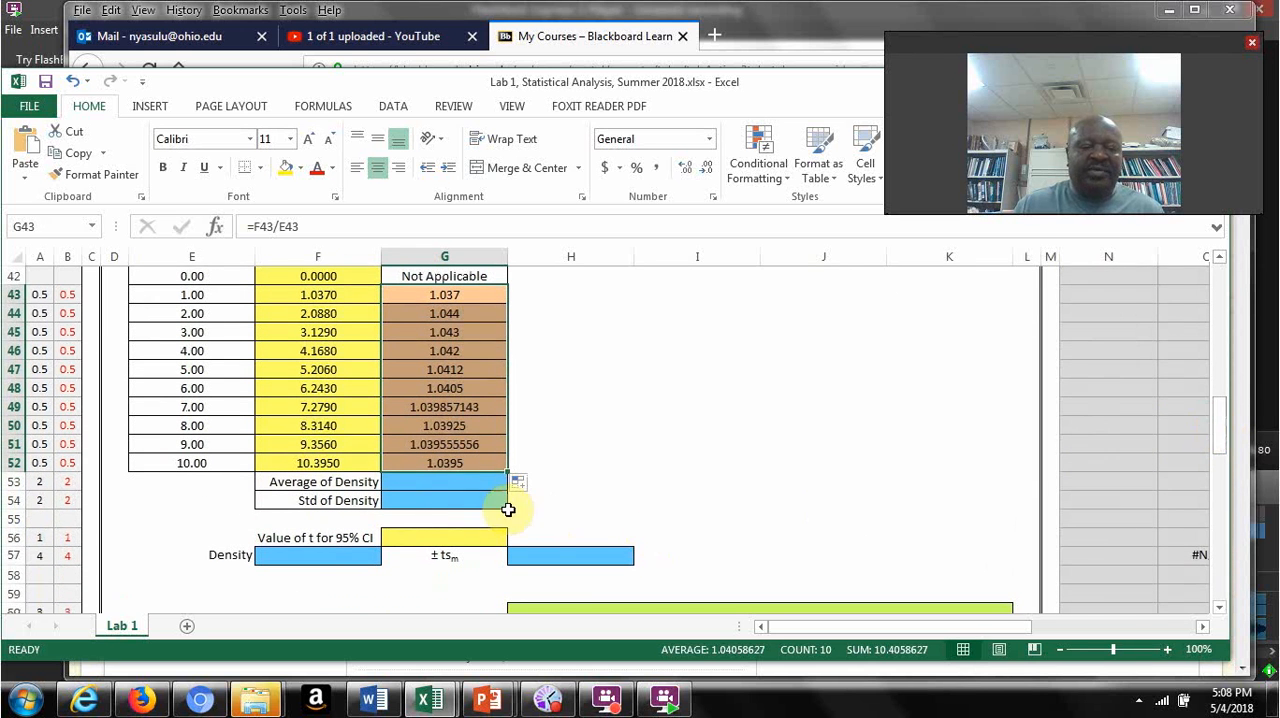
{"action": "left_click", "coordinate": [446, 484]}
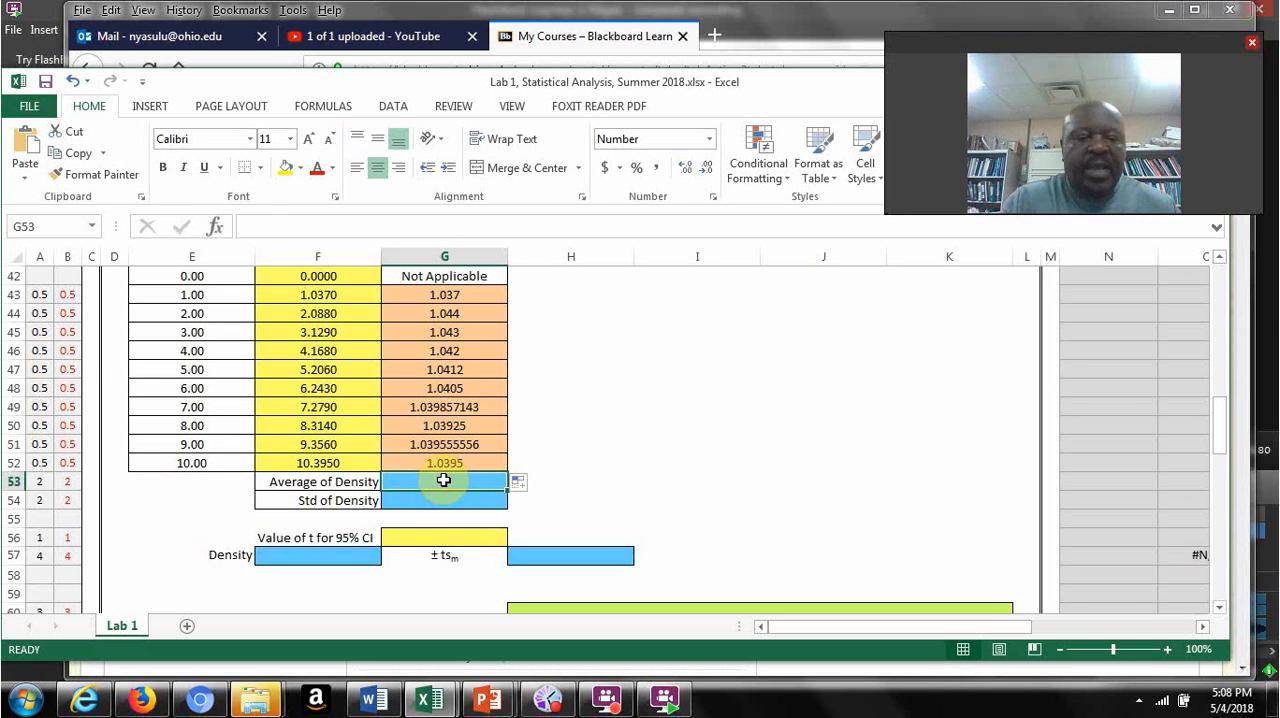
{"action": "type", "text": "="}
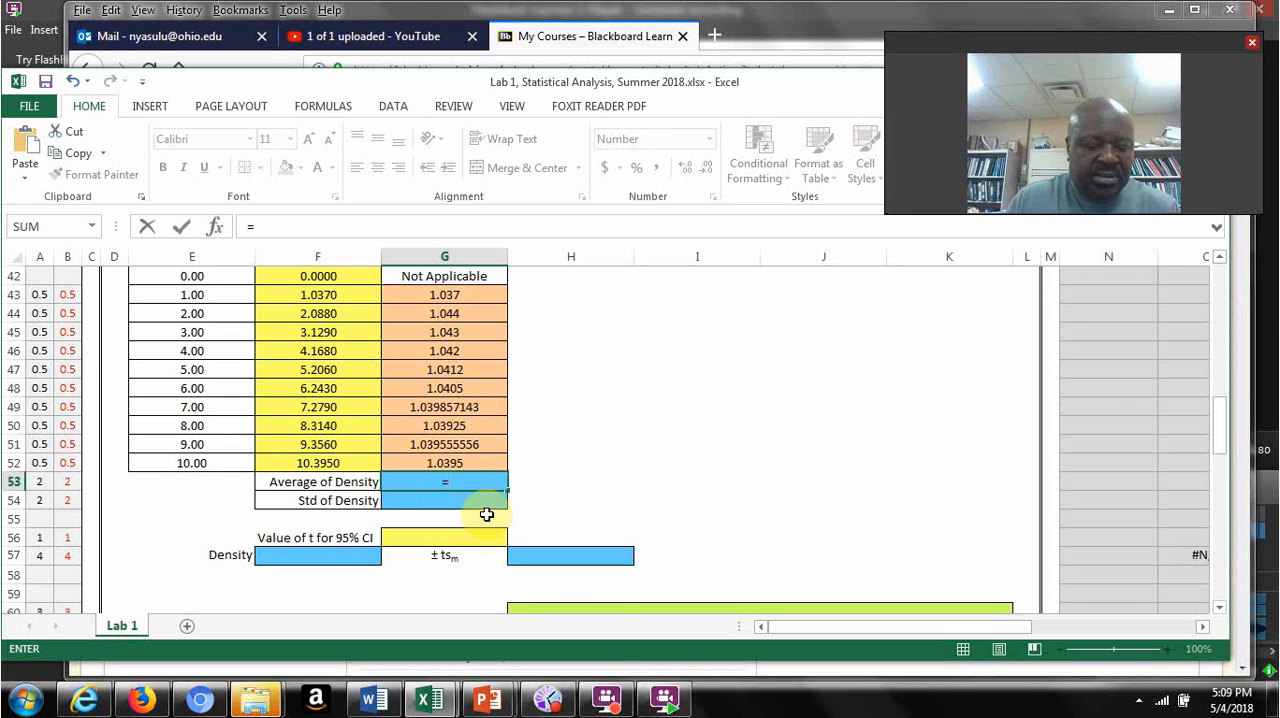
{"action": "type", "text": "average"}
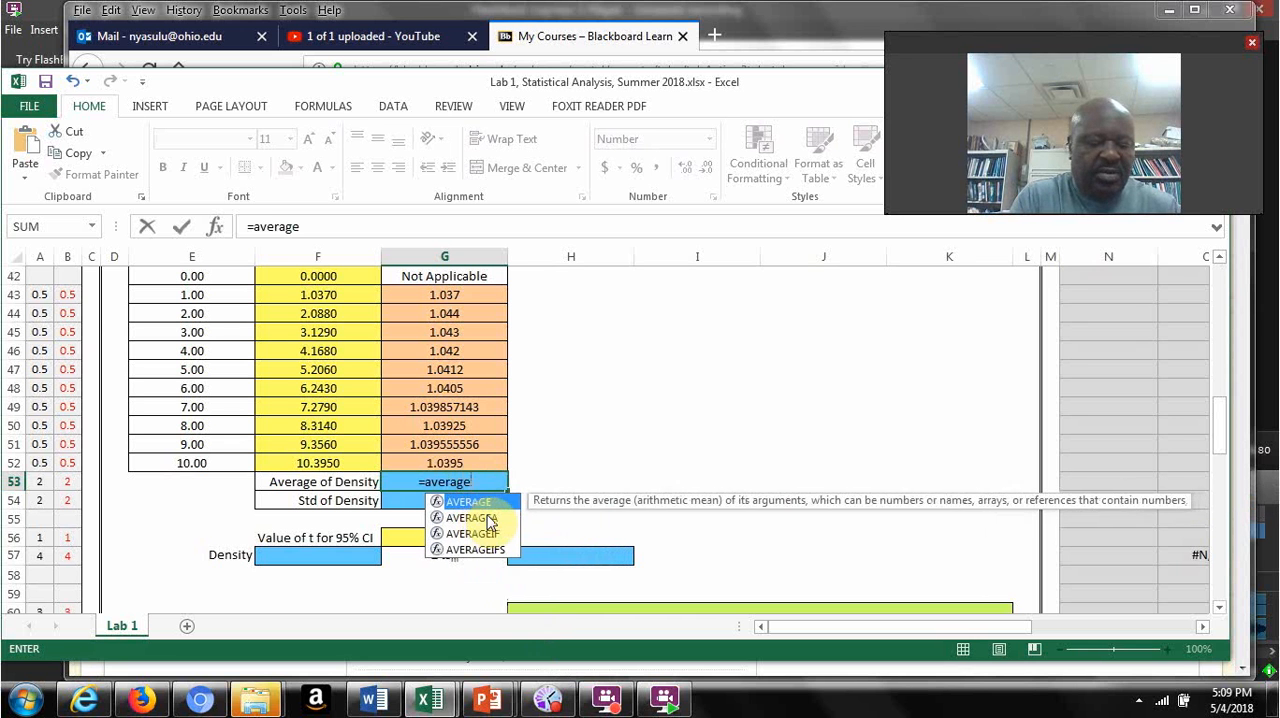
{"action": "type", "text": "("}
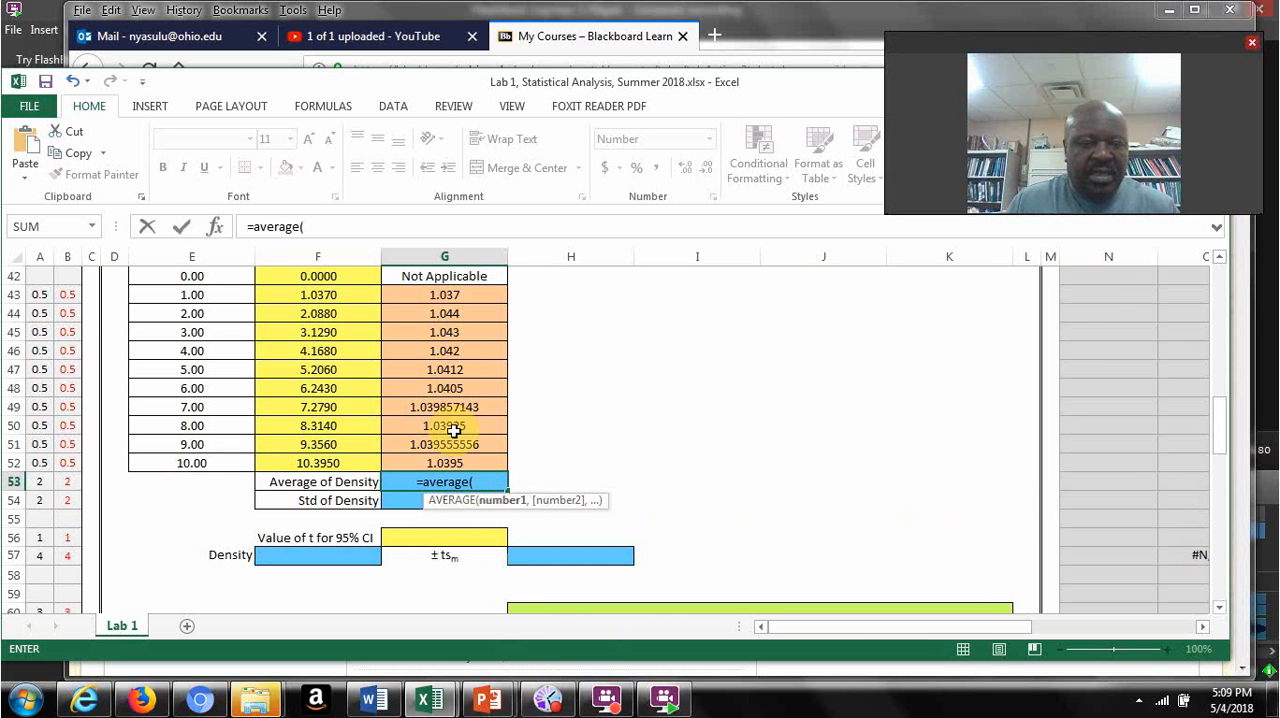
{"action": "left_click_drag", "start_coordinate": [471, 292], "coordinate": [476, 448]}
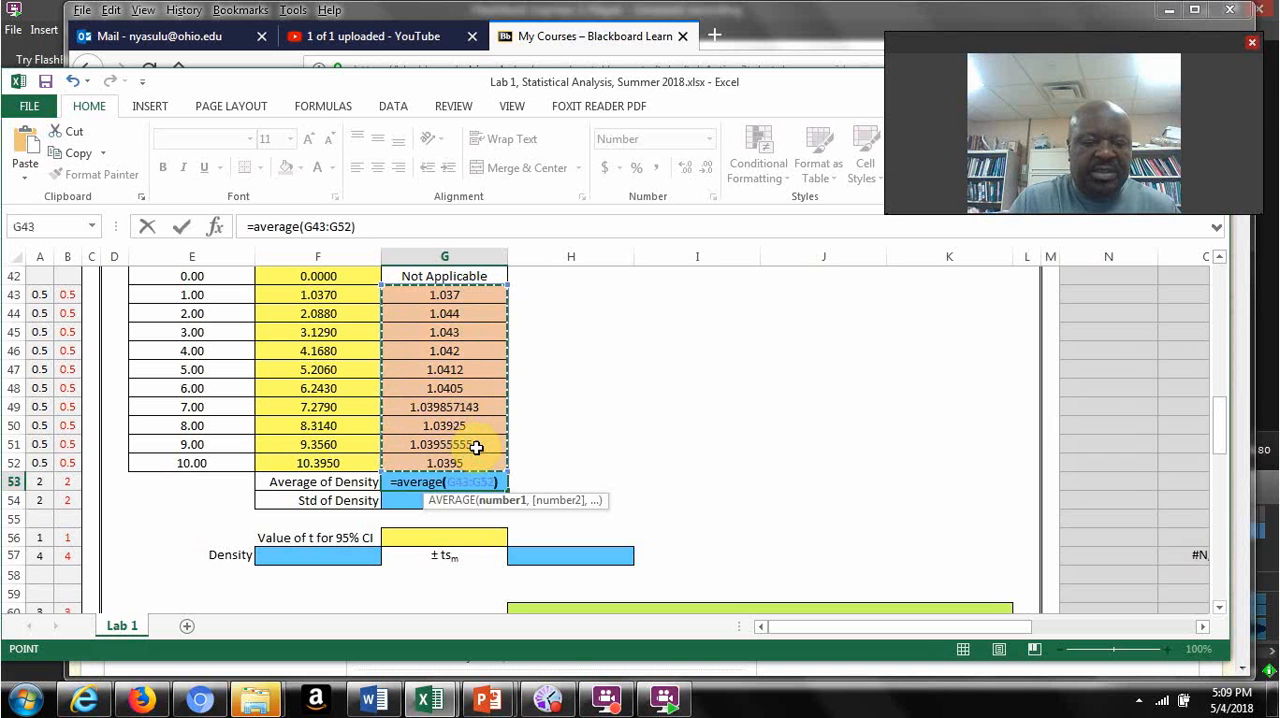
{"action": "type", "text": ")"}
{"action": "key", "text": "Return"}
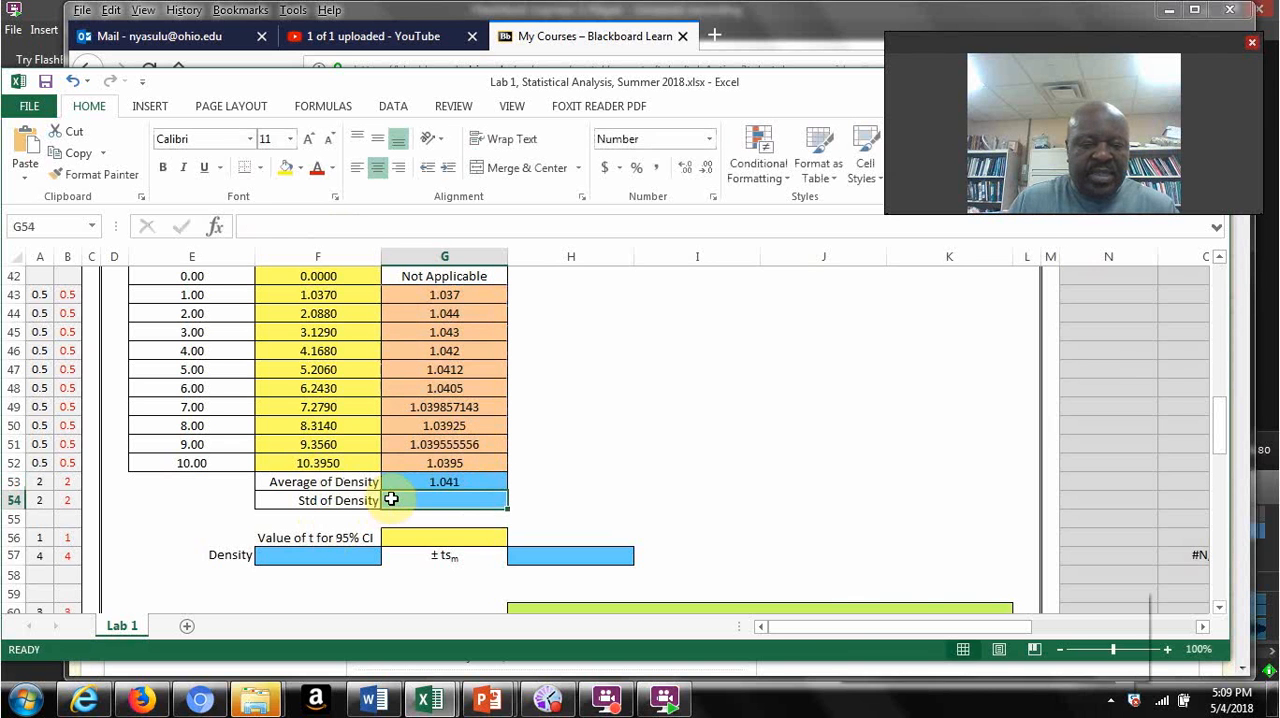
Step: Calculate the standard deviation of the Table 4 densities in G54 with =STDEV(G43:G52), and check the formulas in G54 and G53
{"action": "type", "text": "="}
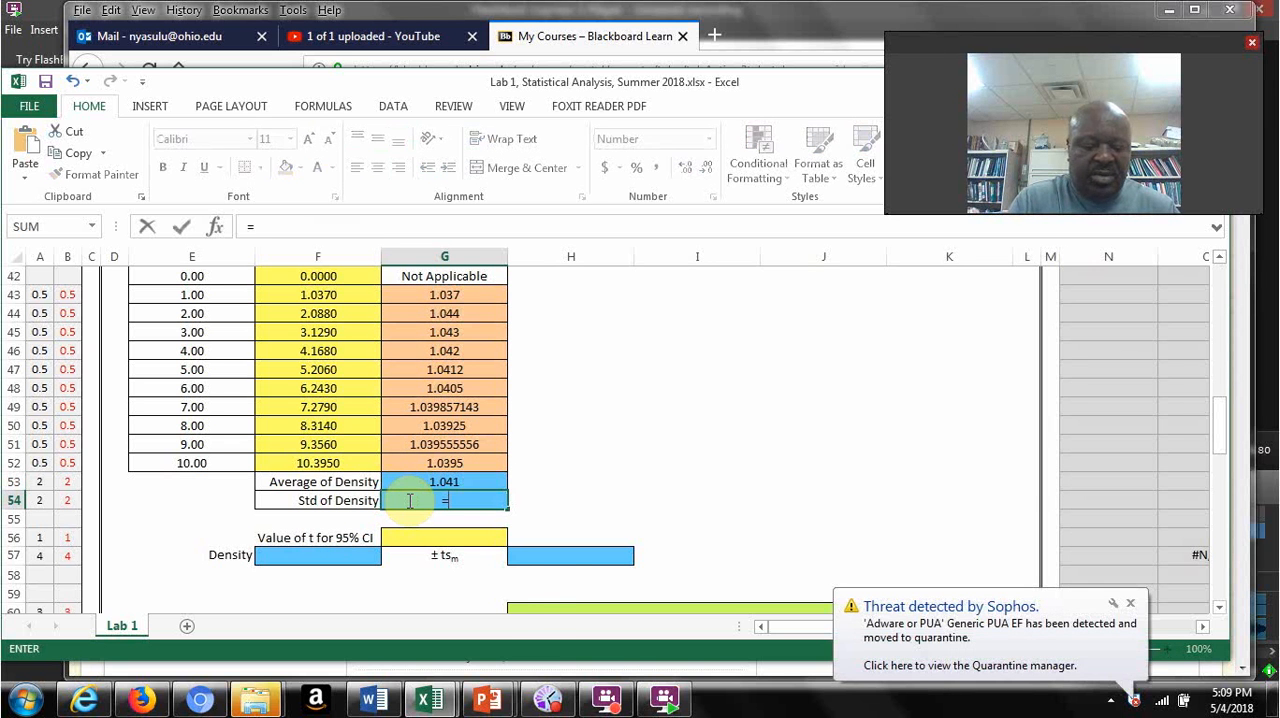
{"action": "type", "text": "stdev"}
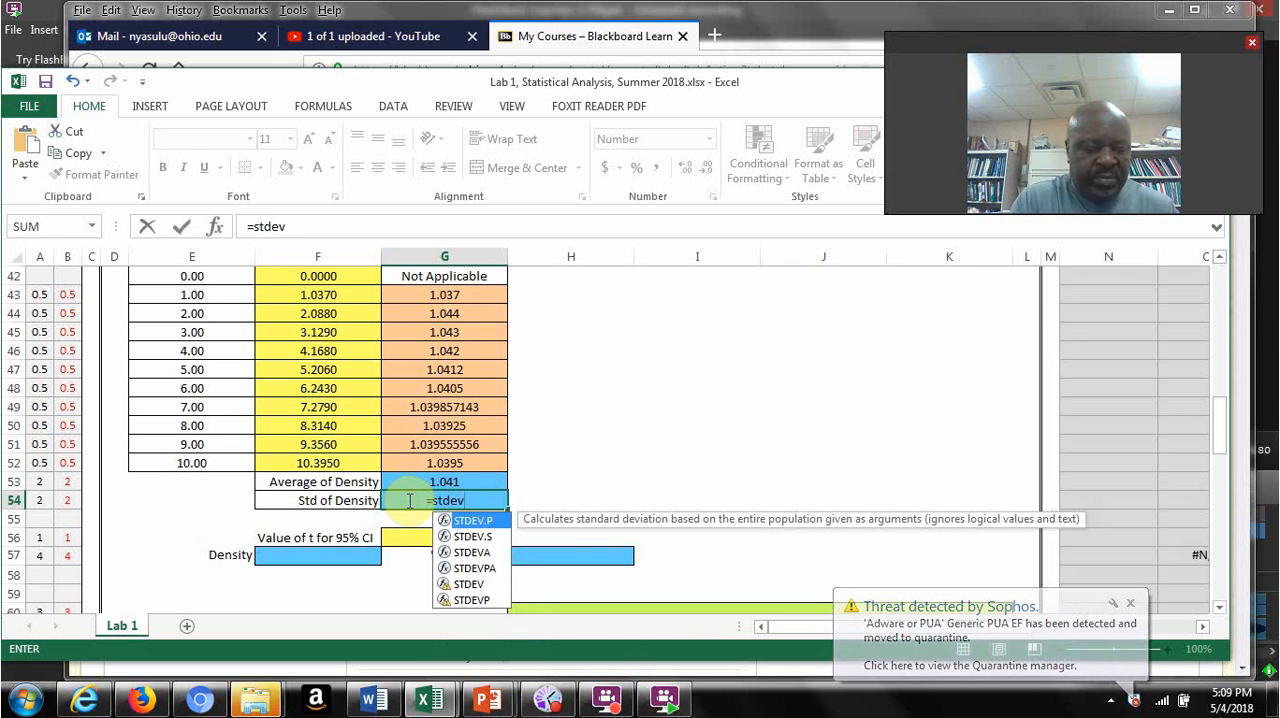
{"action": "type", "text": "("}
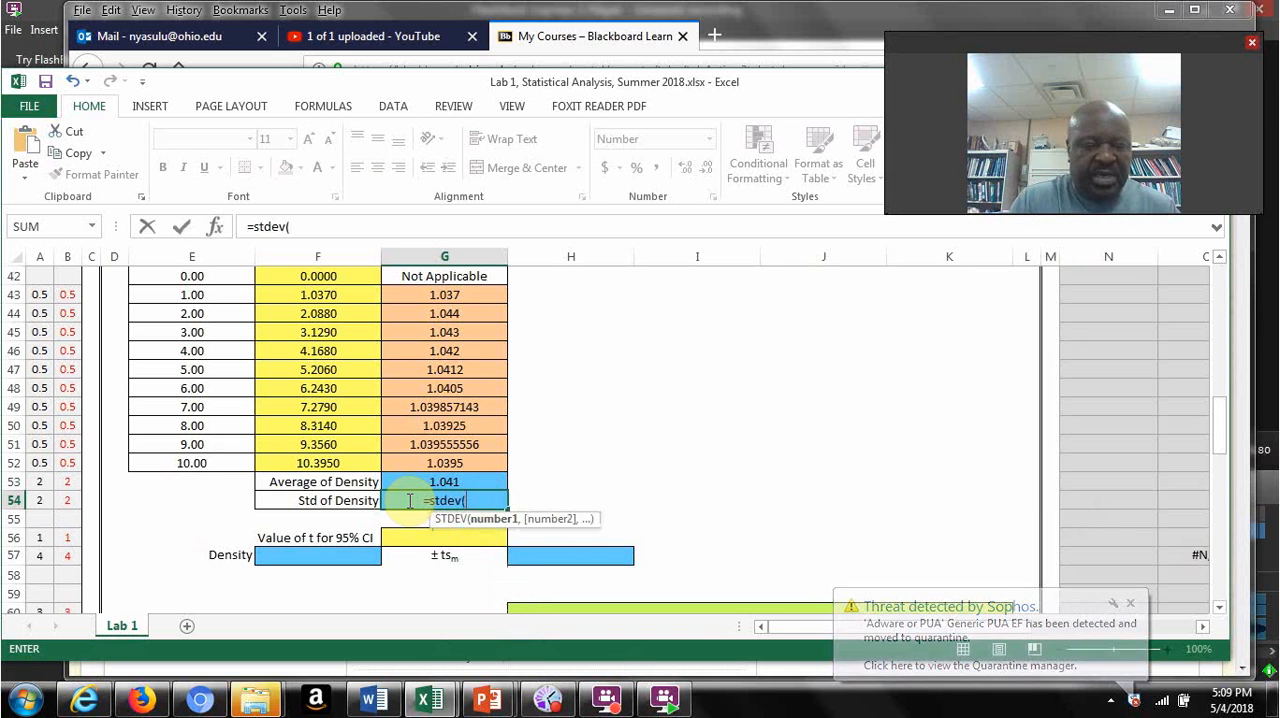
{"action": "left_click", "coordinate": [455, 295]}
{"action": "left_click_drag", "start_coordinate": [461, 341], "coordinate": [465, 460]}
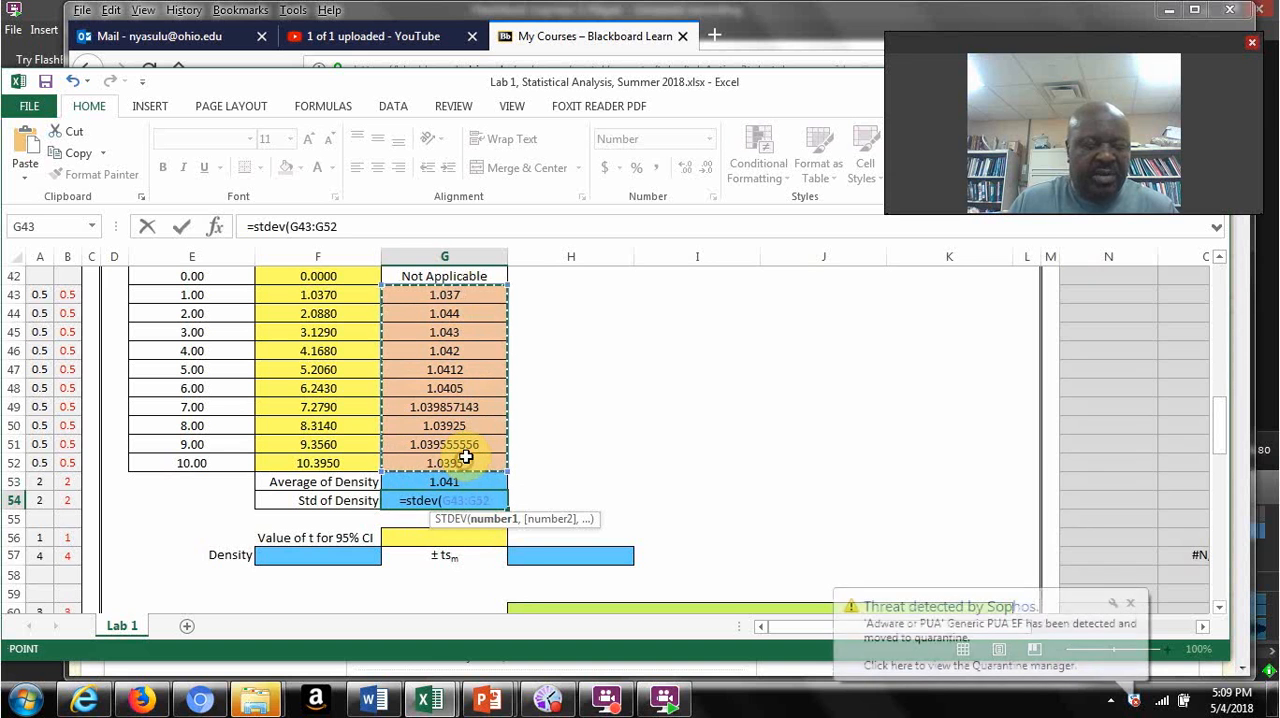
{"action": "type", "text": ")"}
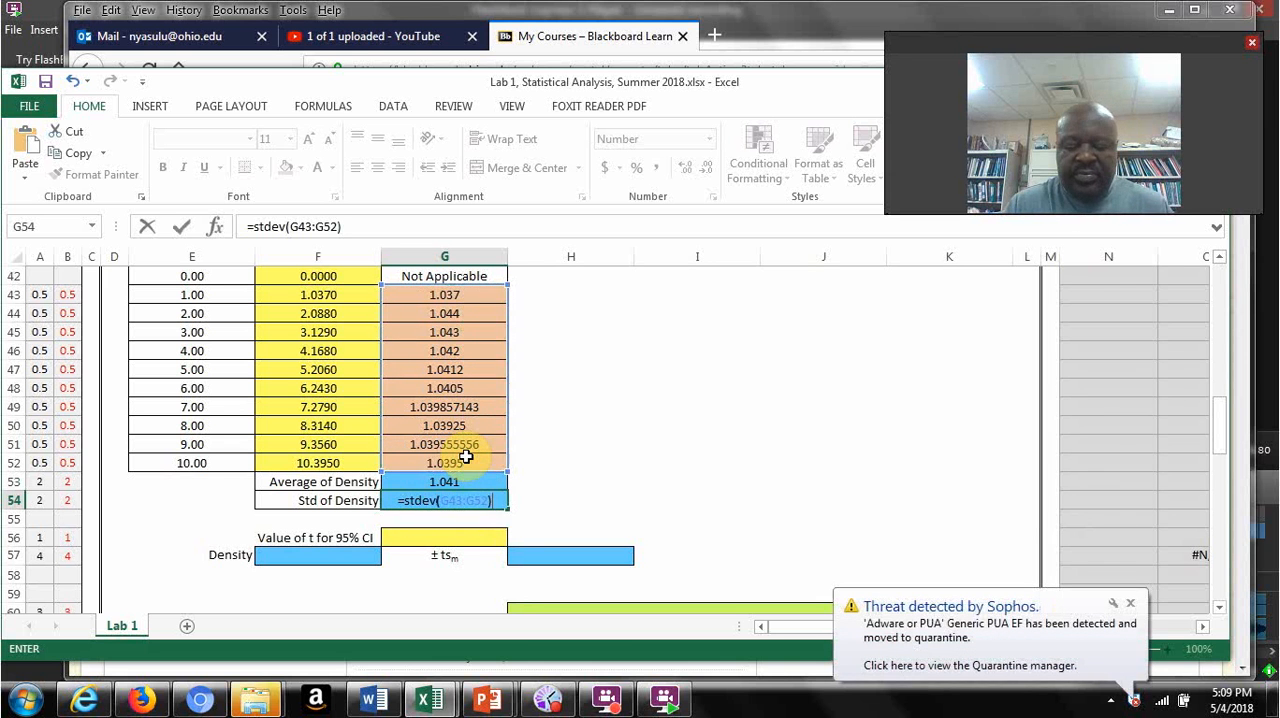
{"action": "key", "text": "Return"}
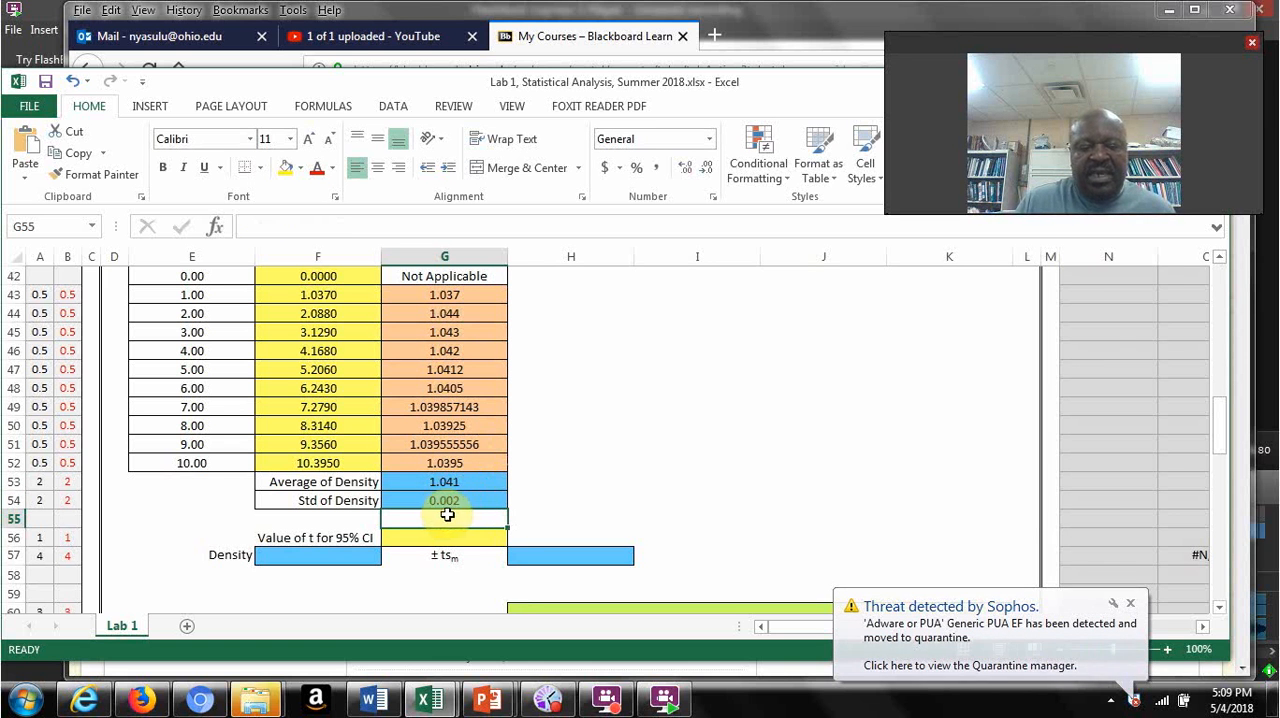
{"action": "left_click", "coordinate": [463, 500]}
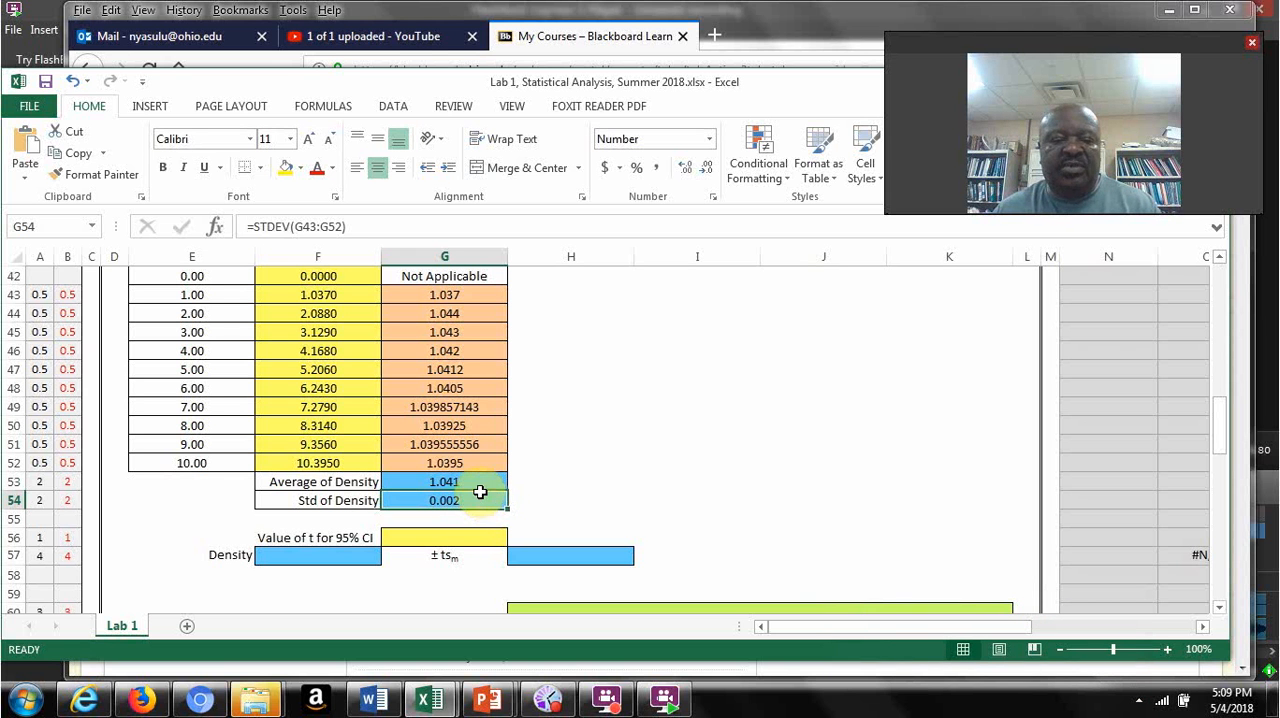
{"action": "left_click", "coordinate": [472, 482]}
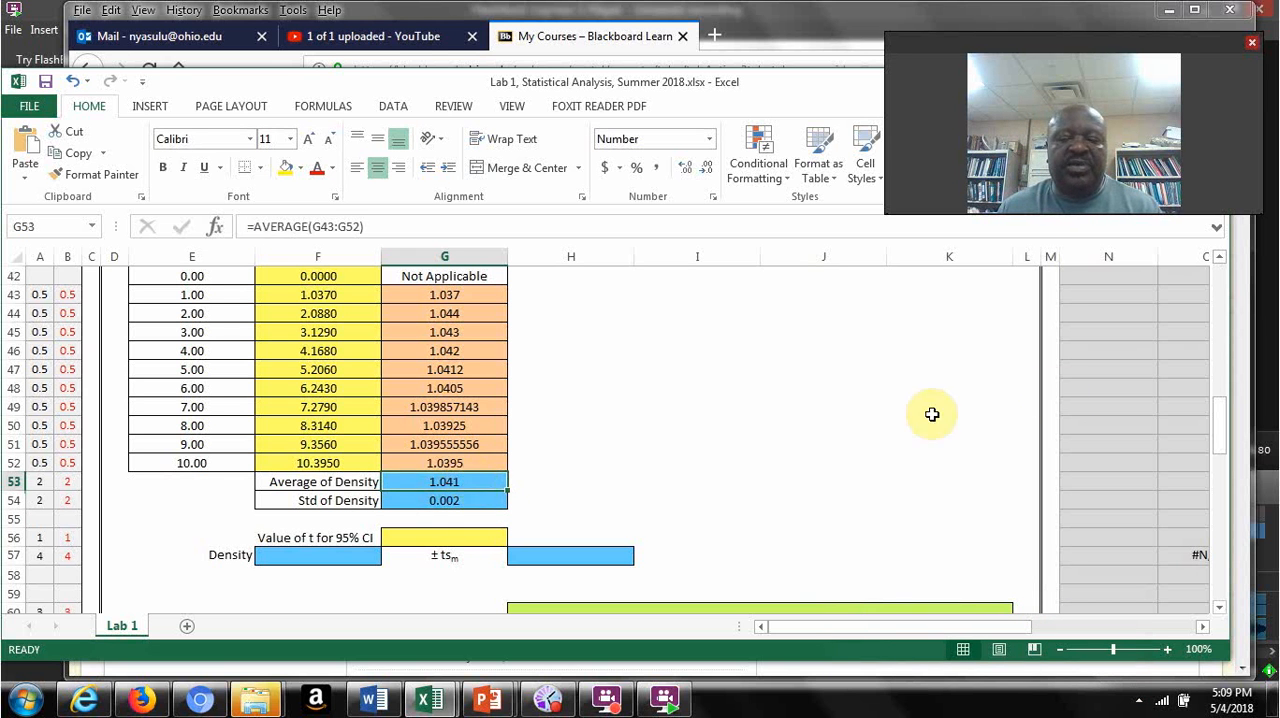
Step: Switch to the statistical analysis presentation in PowerPoint and look up the 95% confidence t value in the Student's T table on slide 12
{"action": "left_click_drag", "start_coordinate": [1220, 436], "coordinate": [1219, 456]}
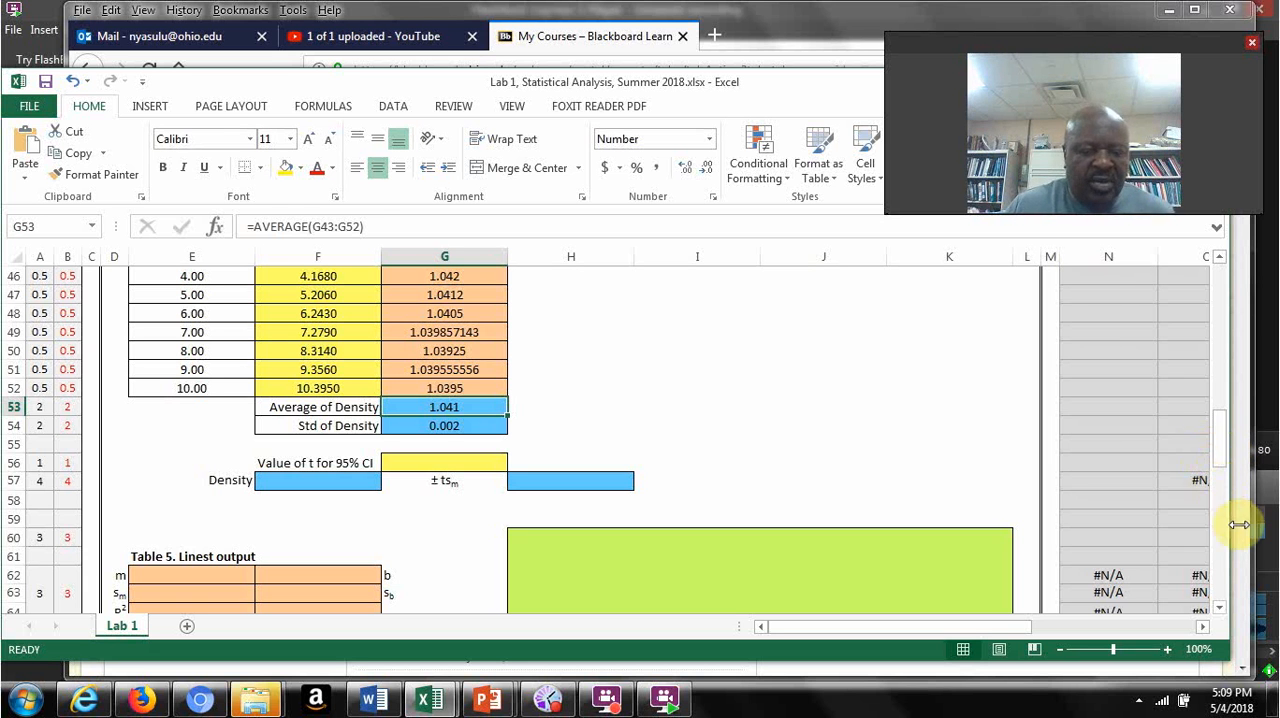
{"action": "left_click", "coordinate": [495, 707]}
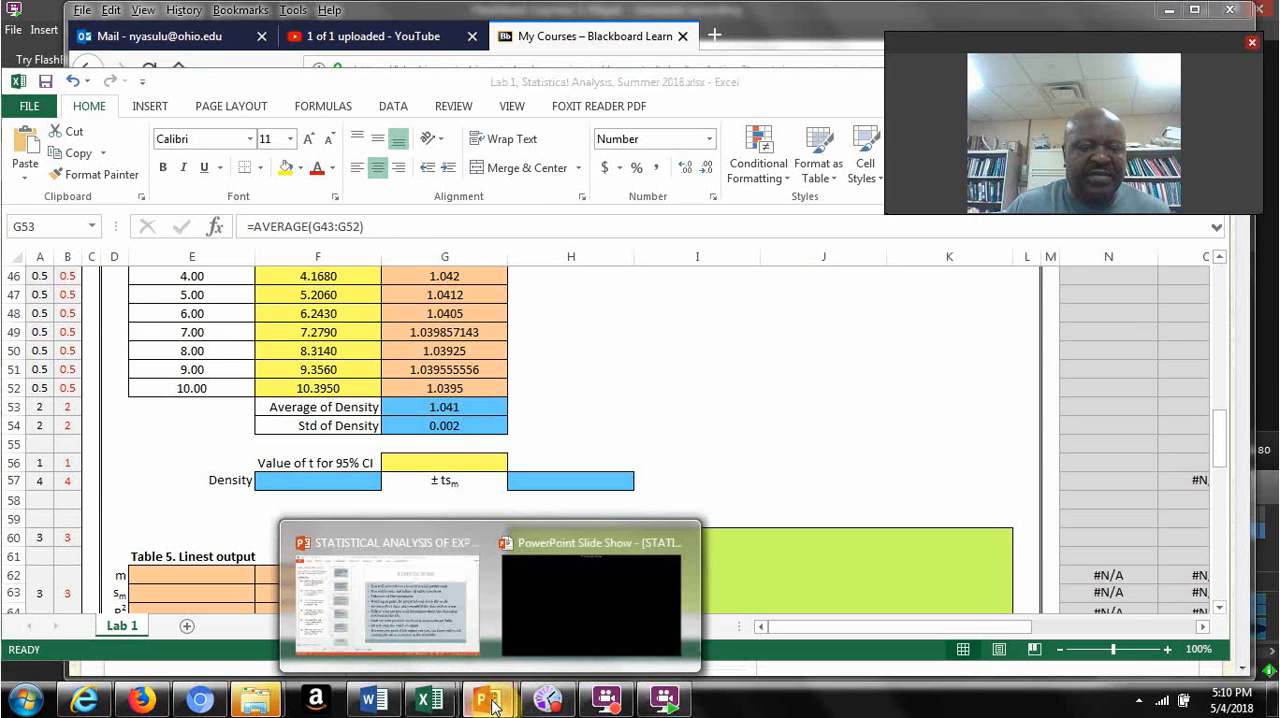
{"action": "left_click", "coordinate": [431, 615]}
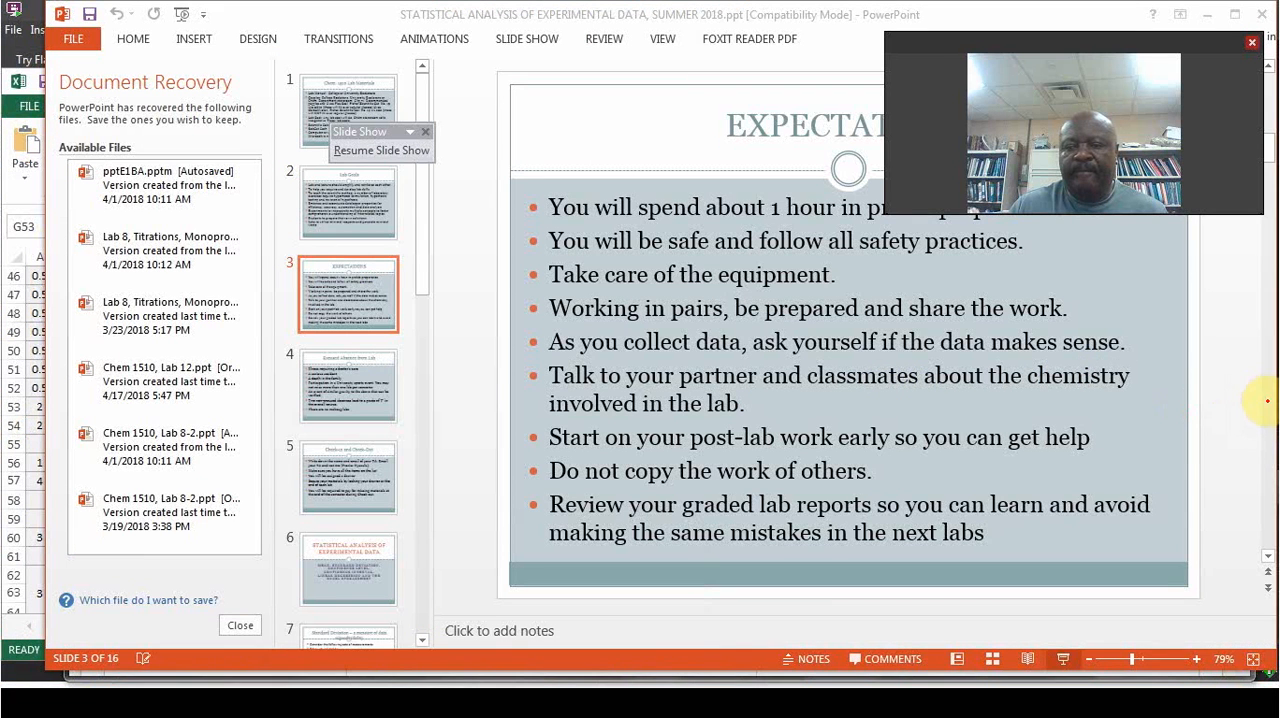
{"action": "left_click", "coordinate": [1267, 407]}
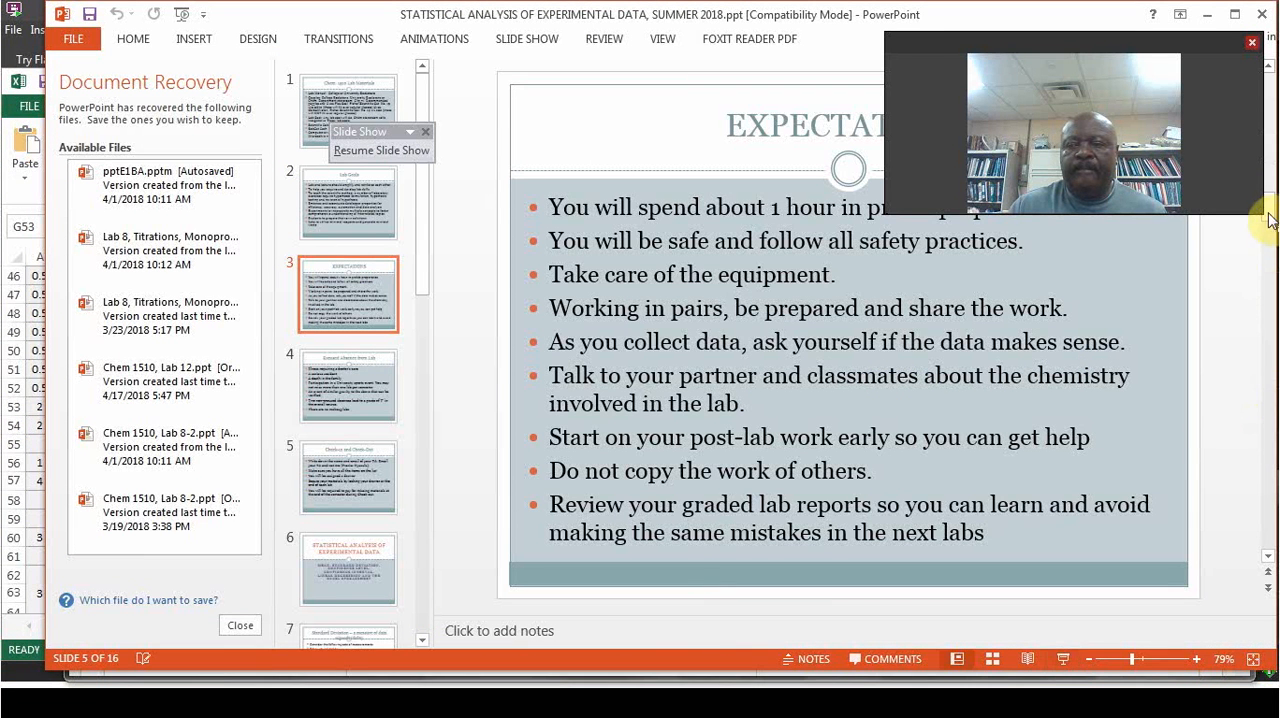
{"action": "left_click", "coordinate": [1267, 316]}
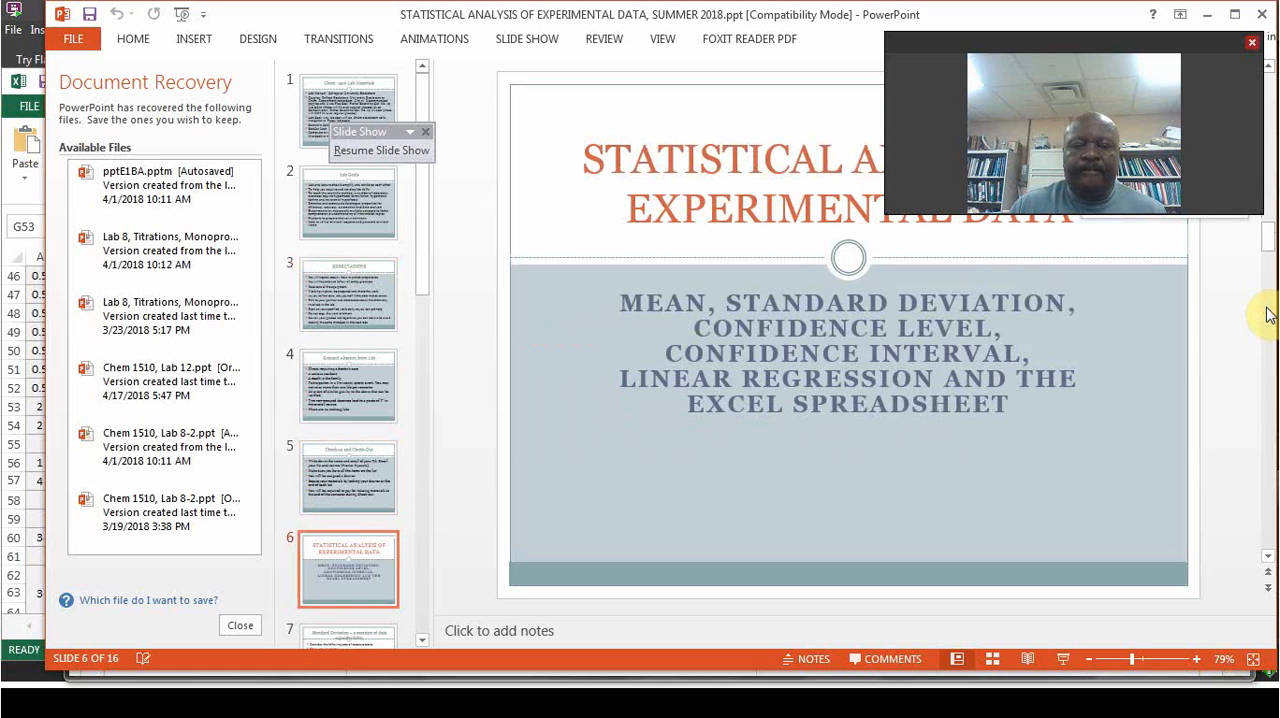
{"action": "left_click", "coordinate": [1267, 315]}
{"action": "left_click", "coordinate": [1268, 345]}
{"action": "left_click", "coordinate": [1268, 366]}
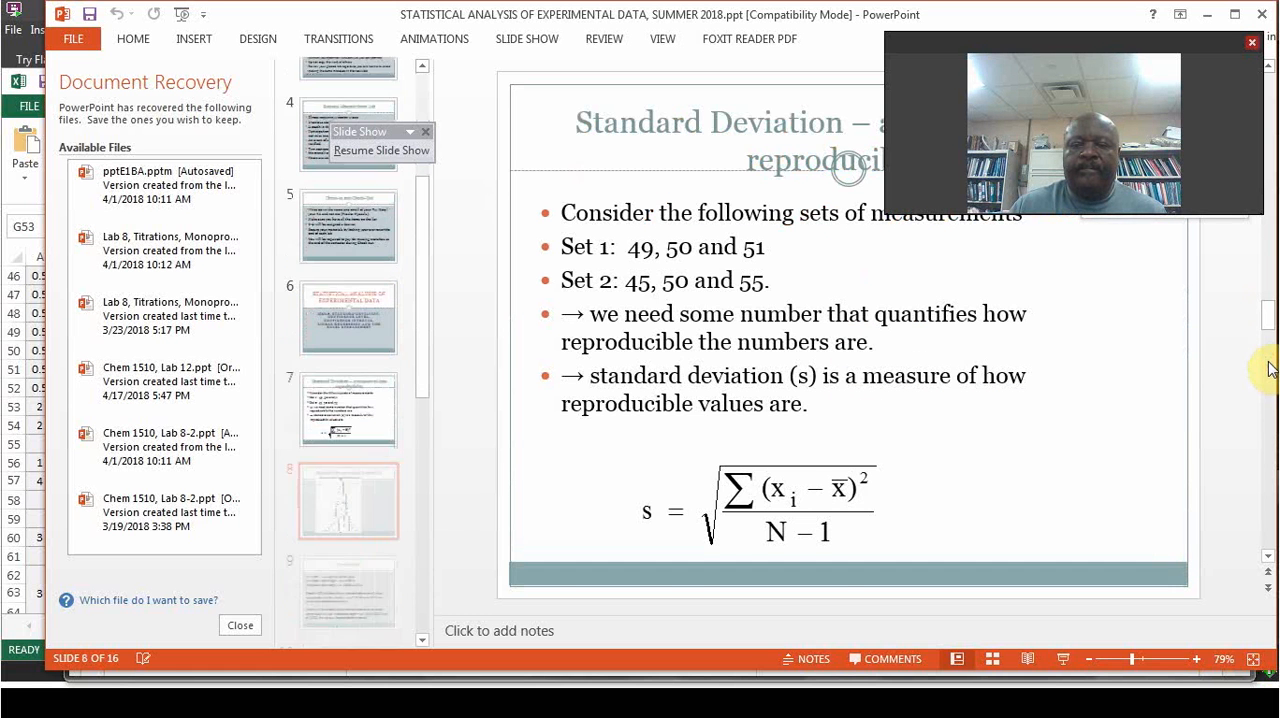
{"action": "left_click", "coordinate": [1268, 366]}
{"action": "left_click", "coordinate": [1268, 402]}
{"action": "left_click", "coordinate": [1268, 408]}
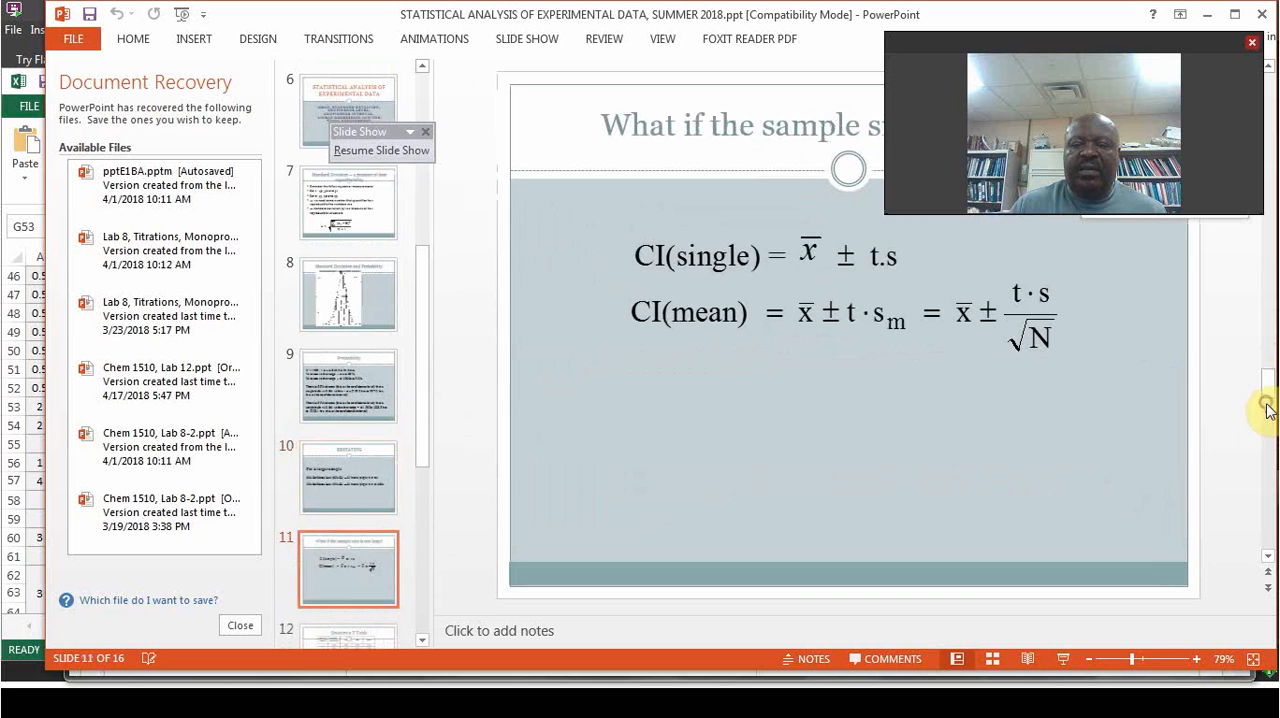
{"action": "left_click", "coordinate": [1268, 481]}
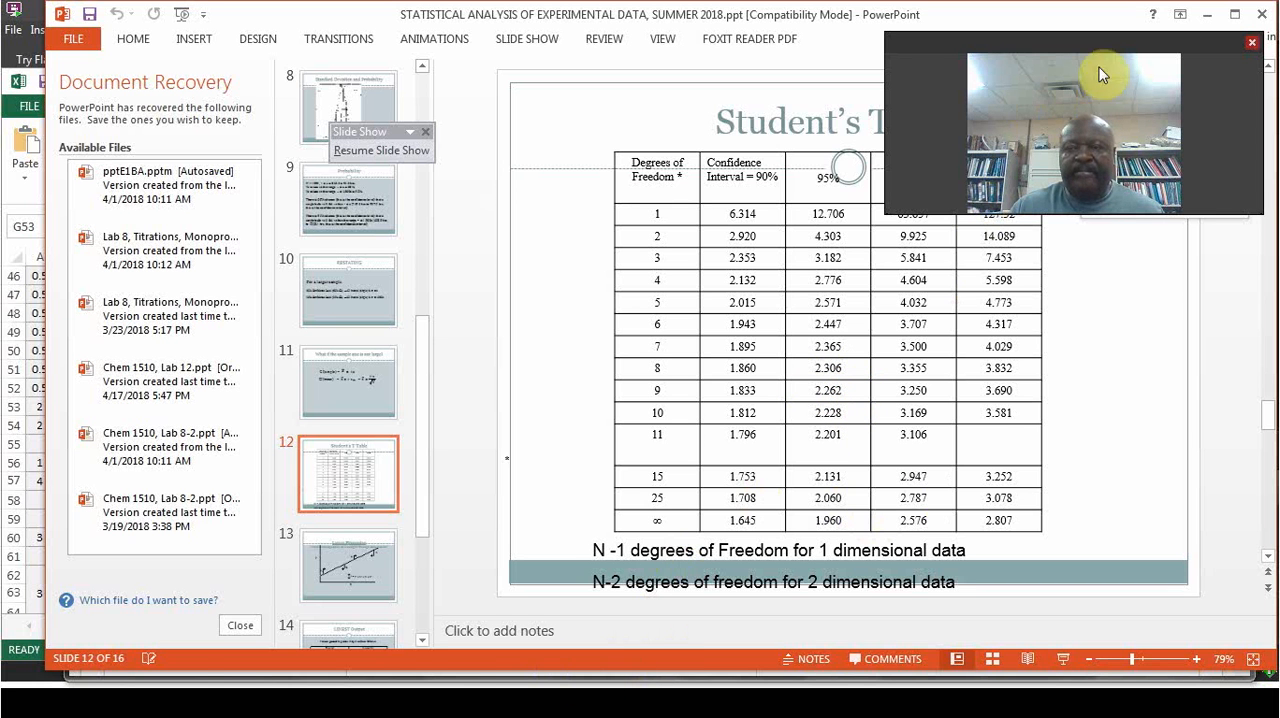
Step: Return to the Lab 1 workbook in Excel and enter 2.262 in G56 as the t value for the 95% CI
{"action": "left_click", "coordinate": [1207, 16]}
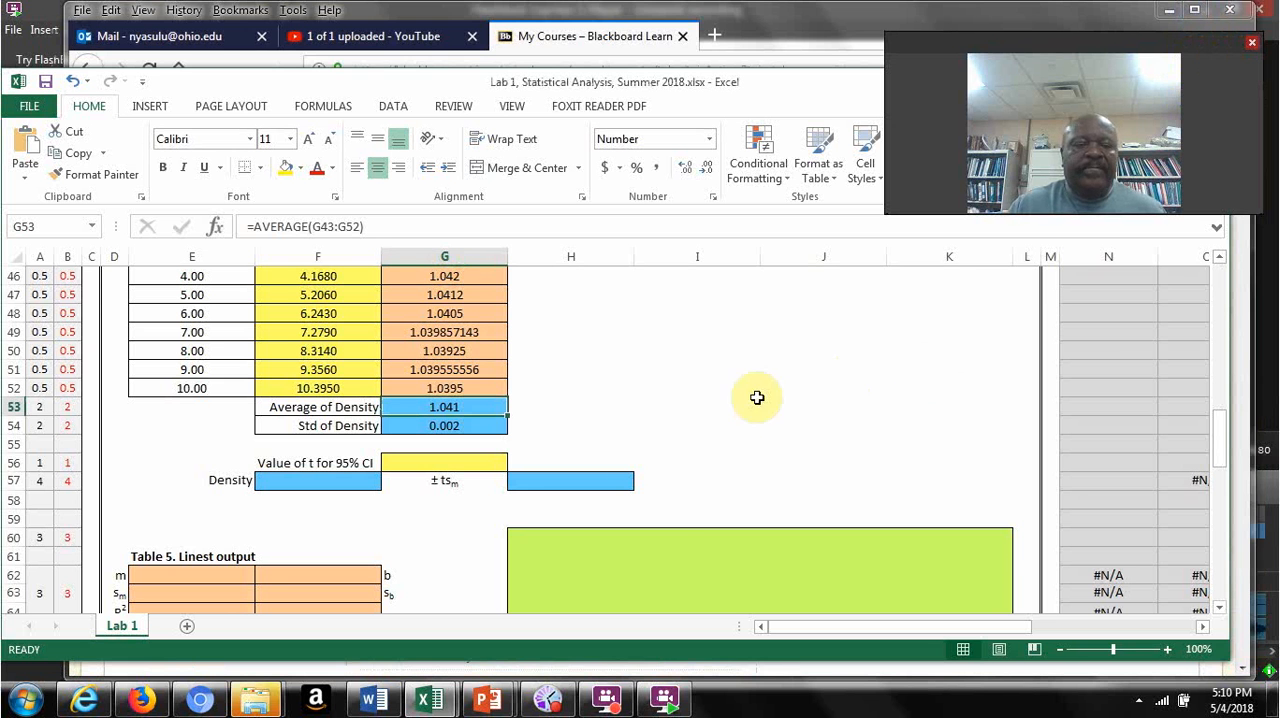
{"action": "left_click", "coordinate": [451, 464]}
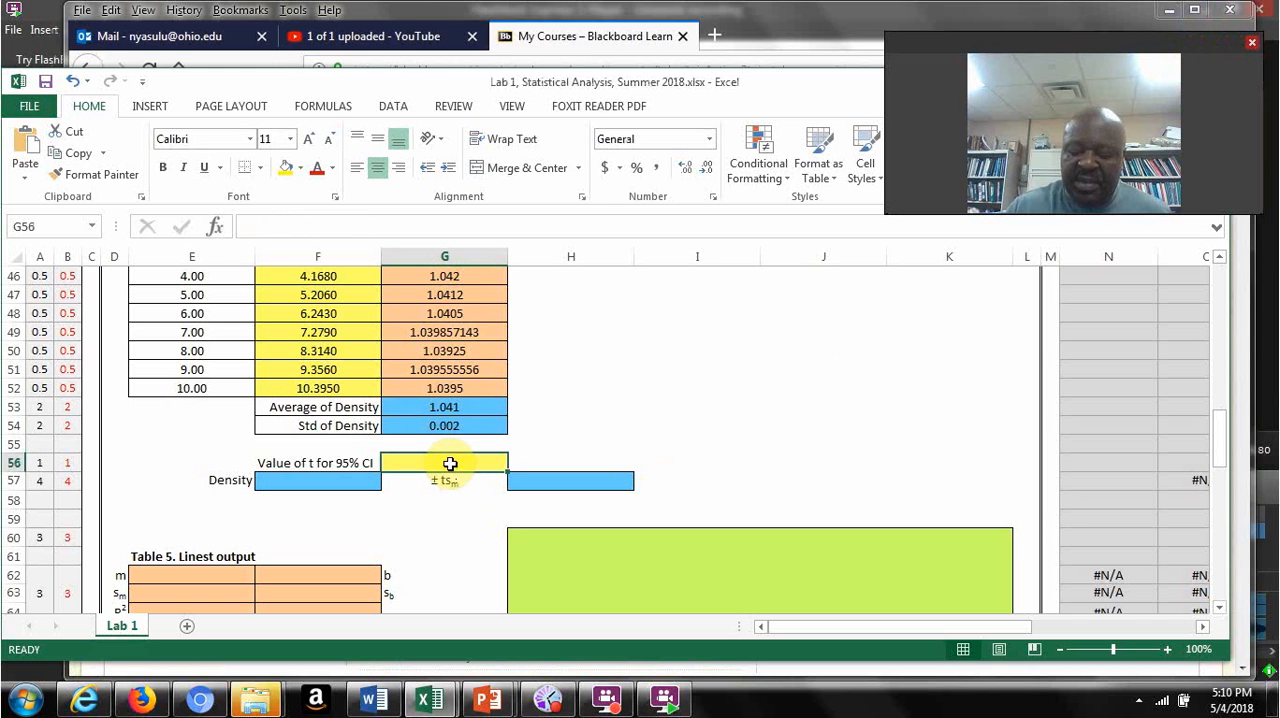
{"action": "type", "text": "2.262"}
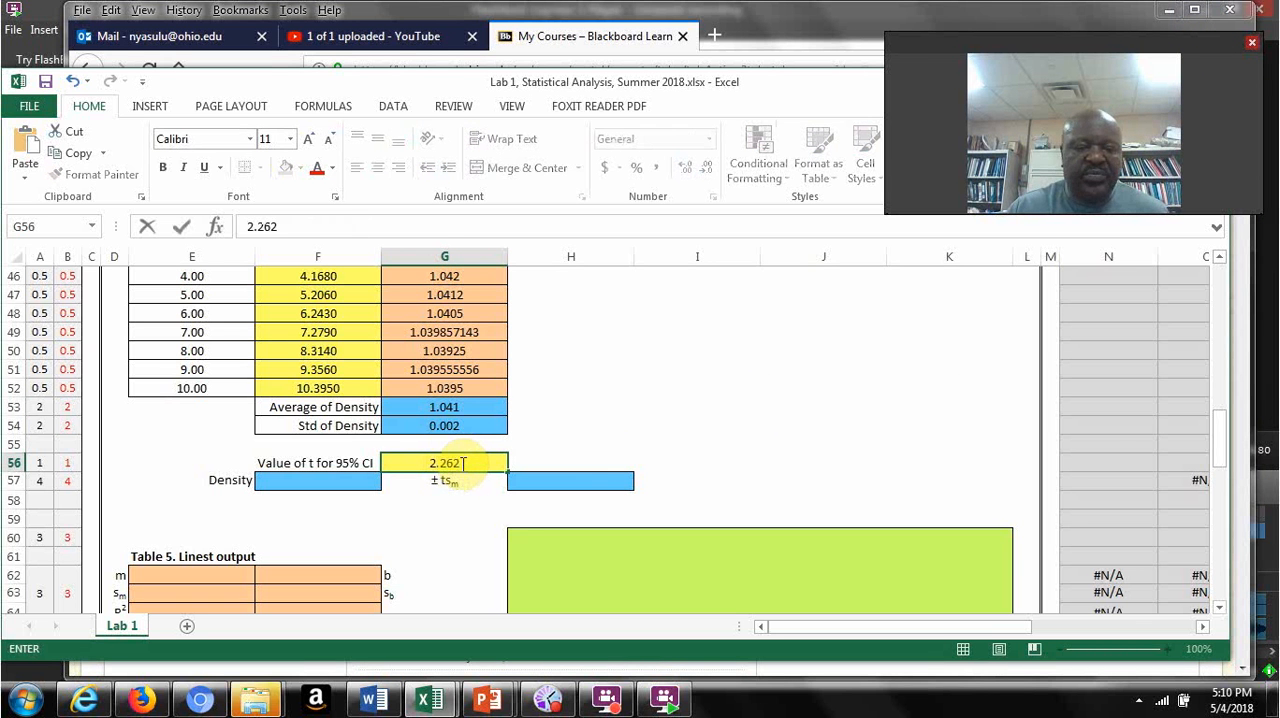
Step: Calculate the ± ts_m value of the water density in H57 with =G56*G54/10^0.5
{"action": "left_click", "coordinate": [559, 480]}
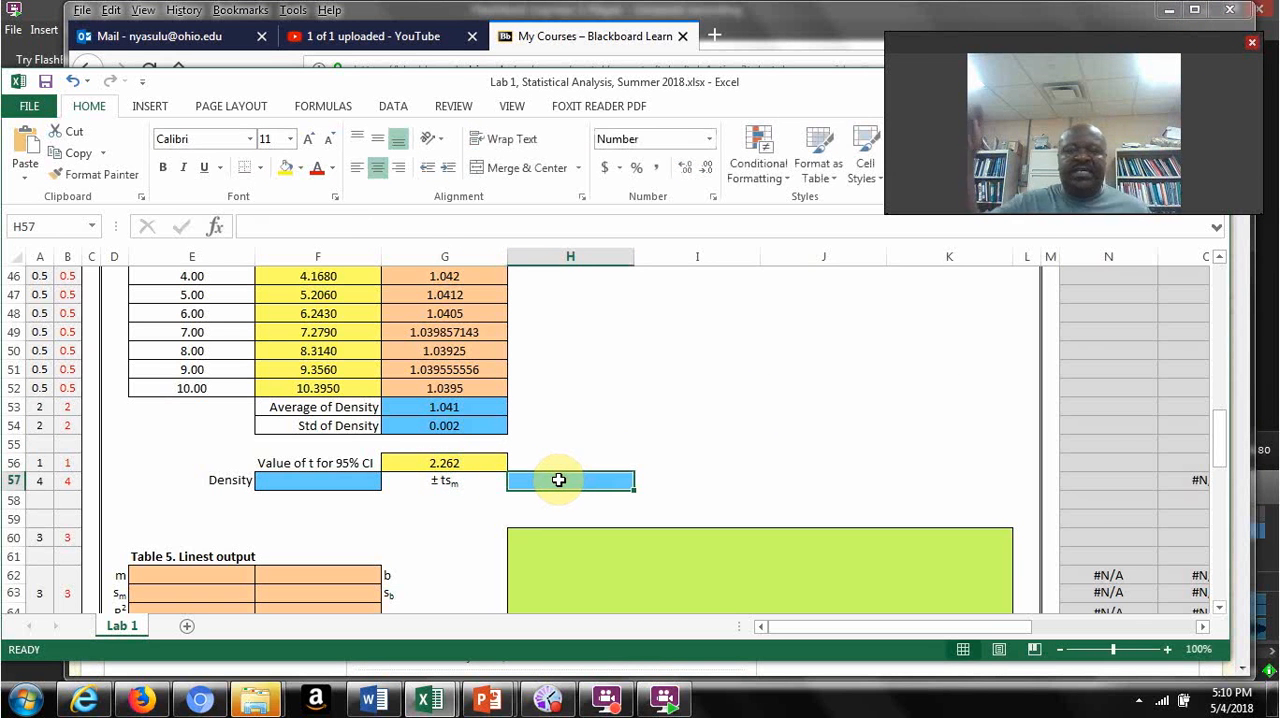
{"action": "type", "text": "="}
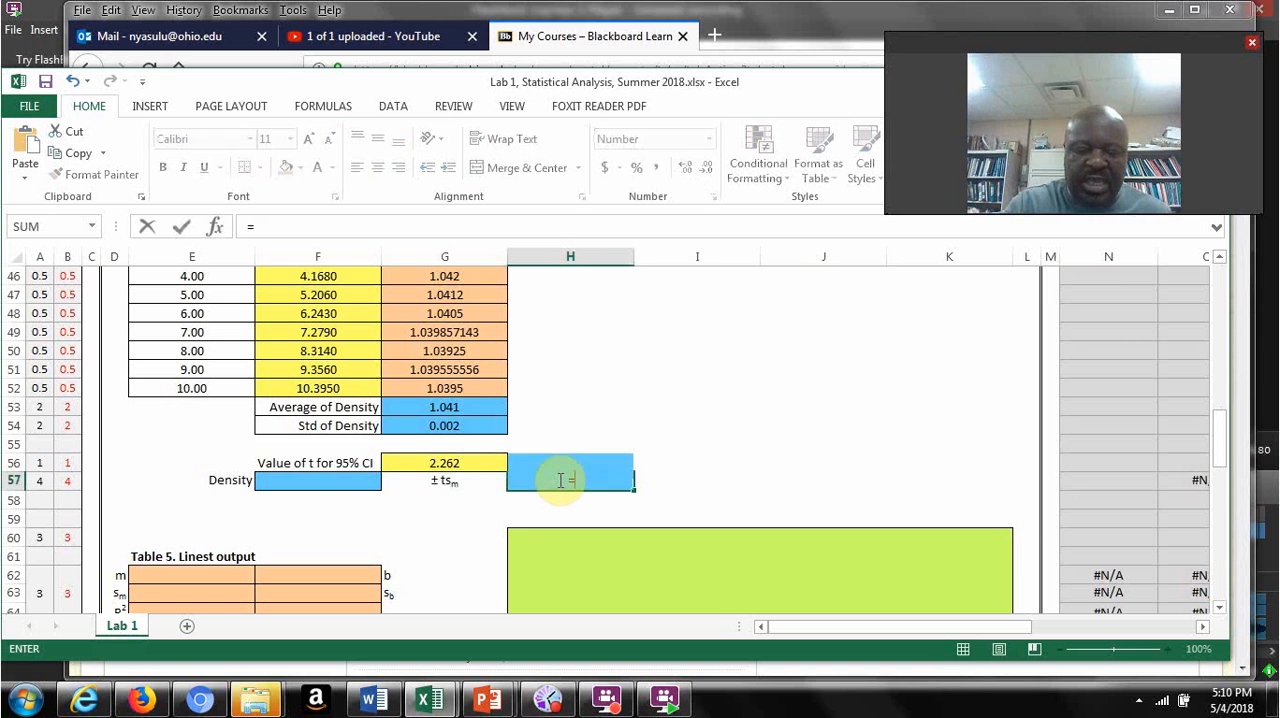
{"action": "left_click", "coordinate": [461, 462]}
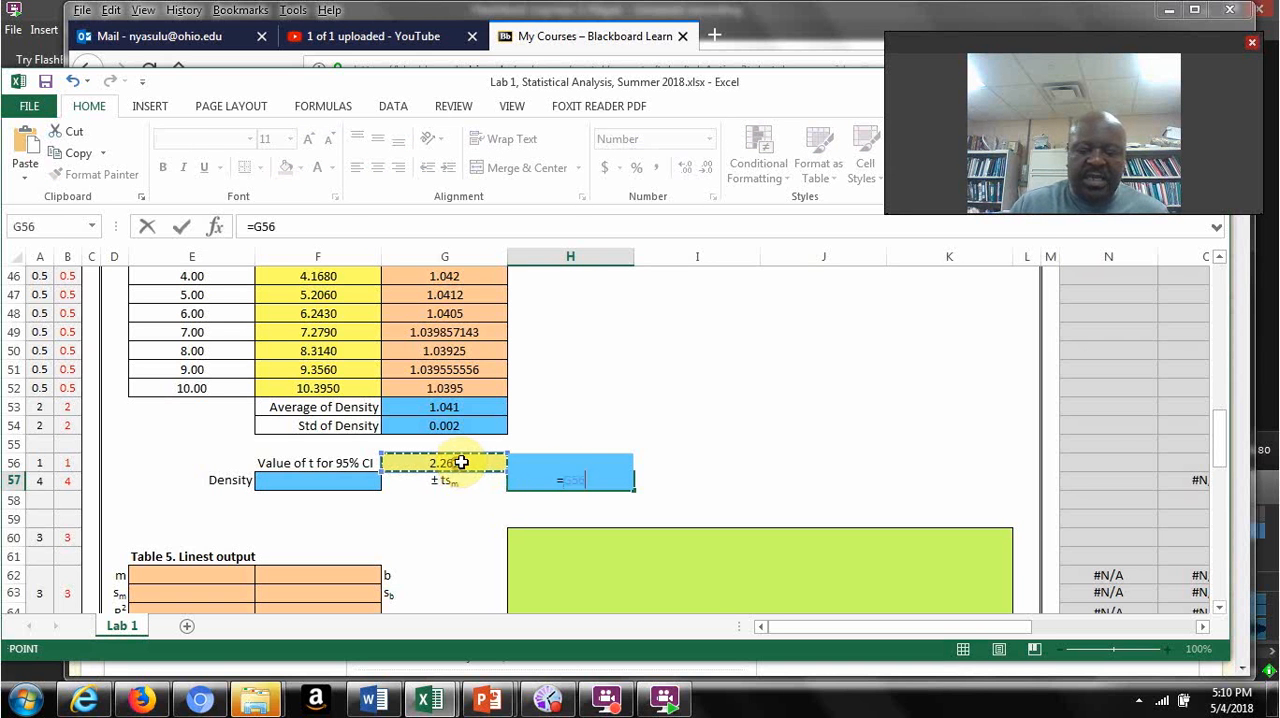
{"action": "type", "text": "*"}
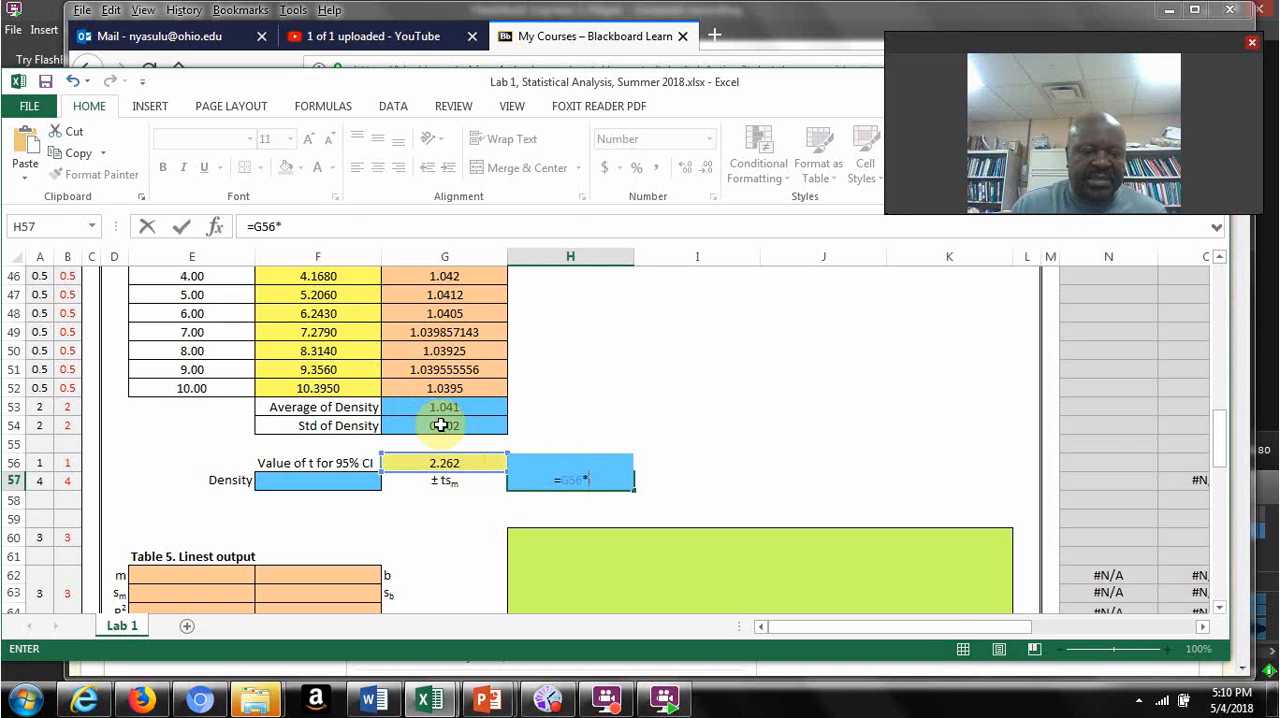
{"action": "left_click", "coordinate": [441, 425]}
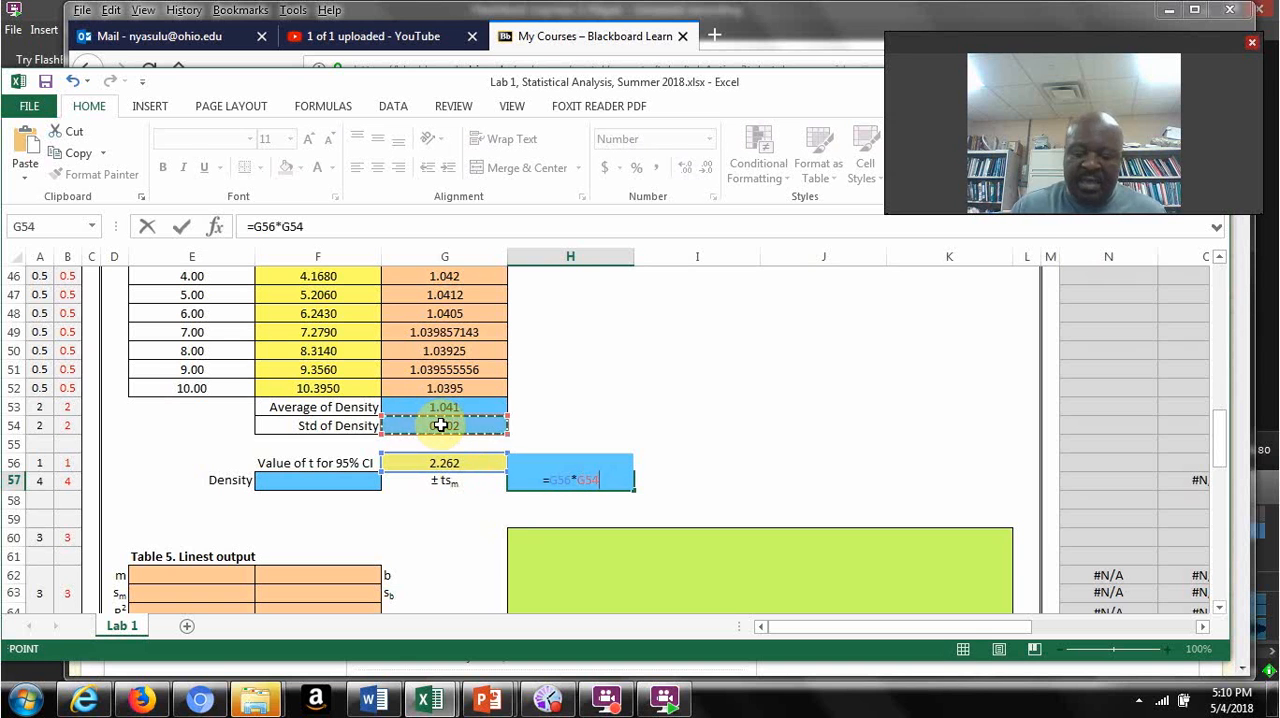
{"action": "type", "text": "/"}
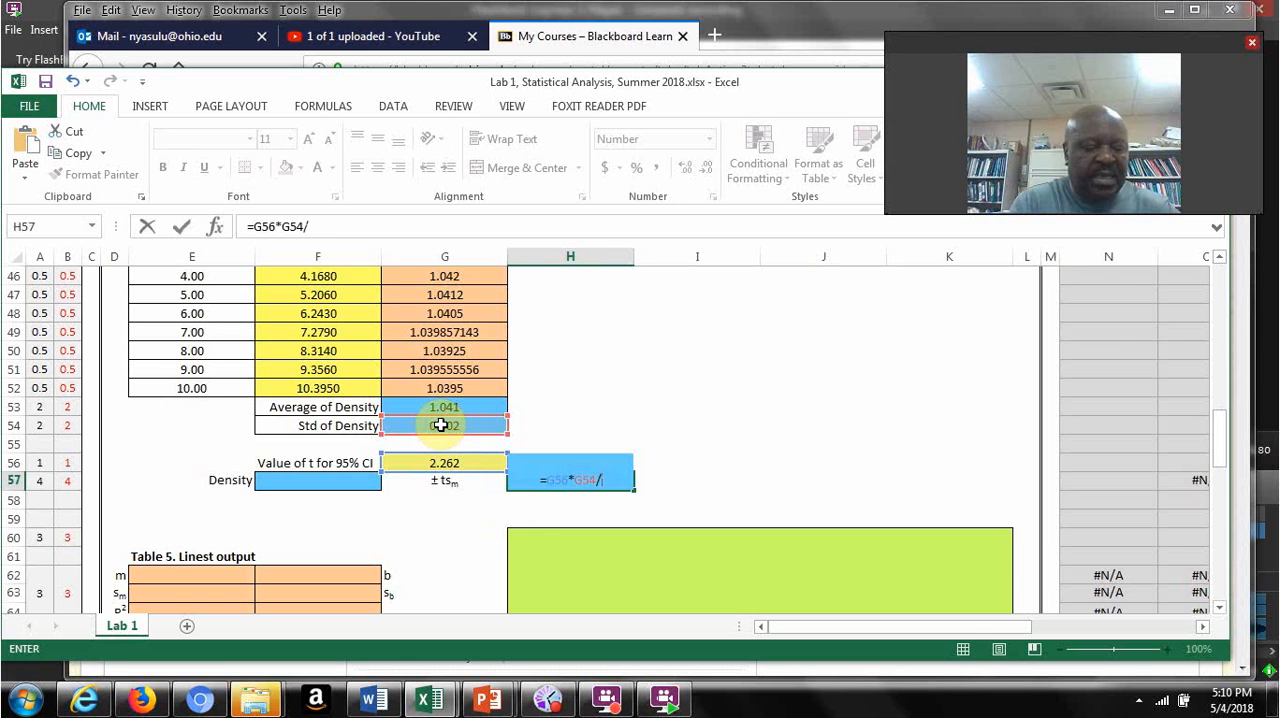
{"action": "type", "text": "10"}
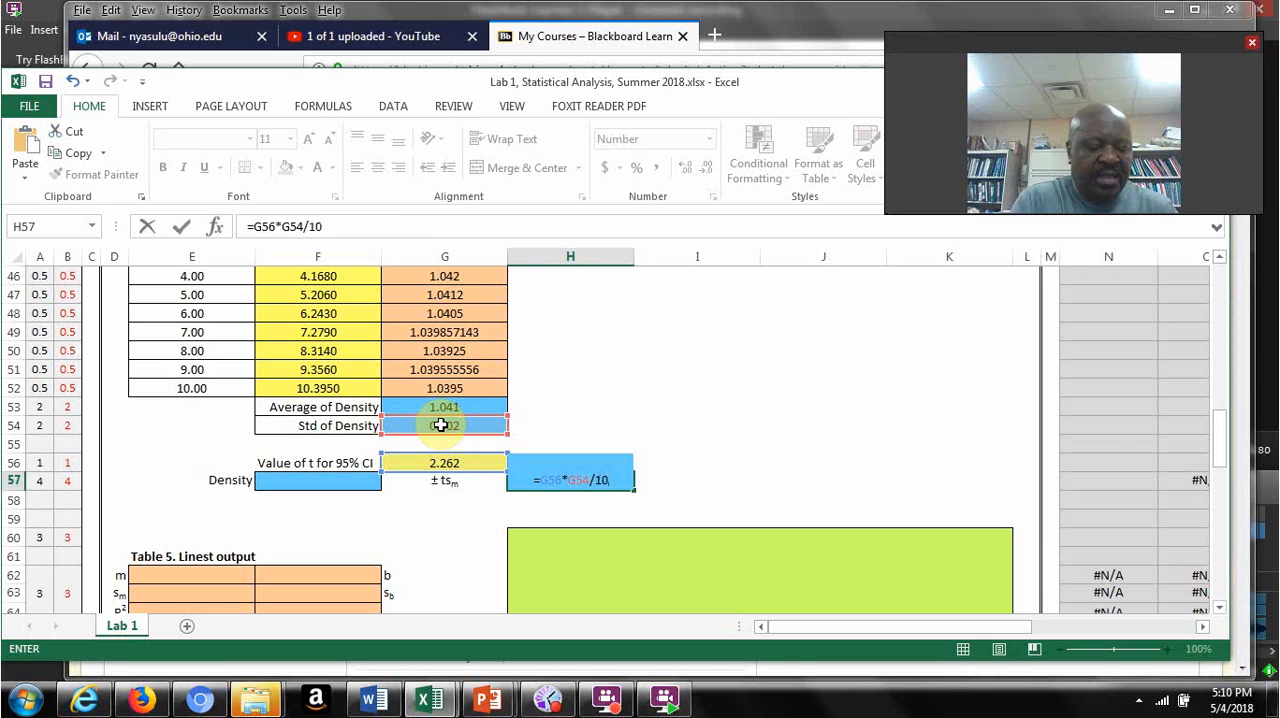
{"action": "type", "text": "^"}
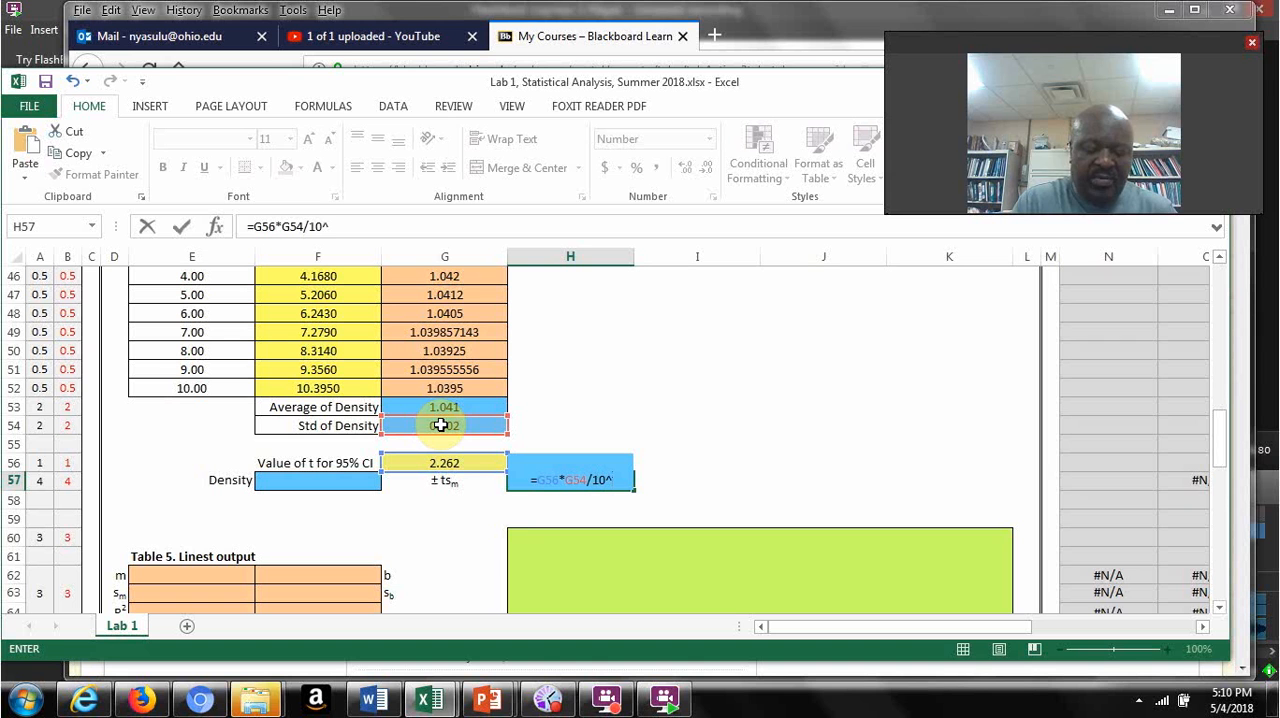
{"action": "type", "text": ".5"}
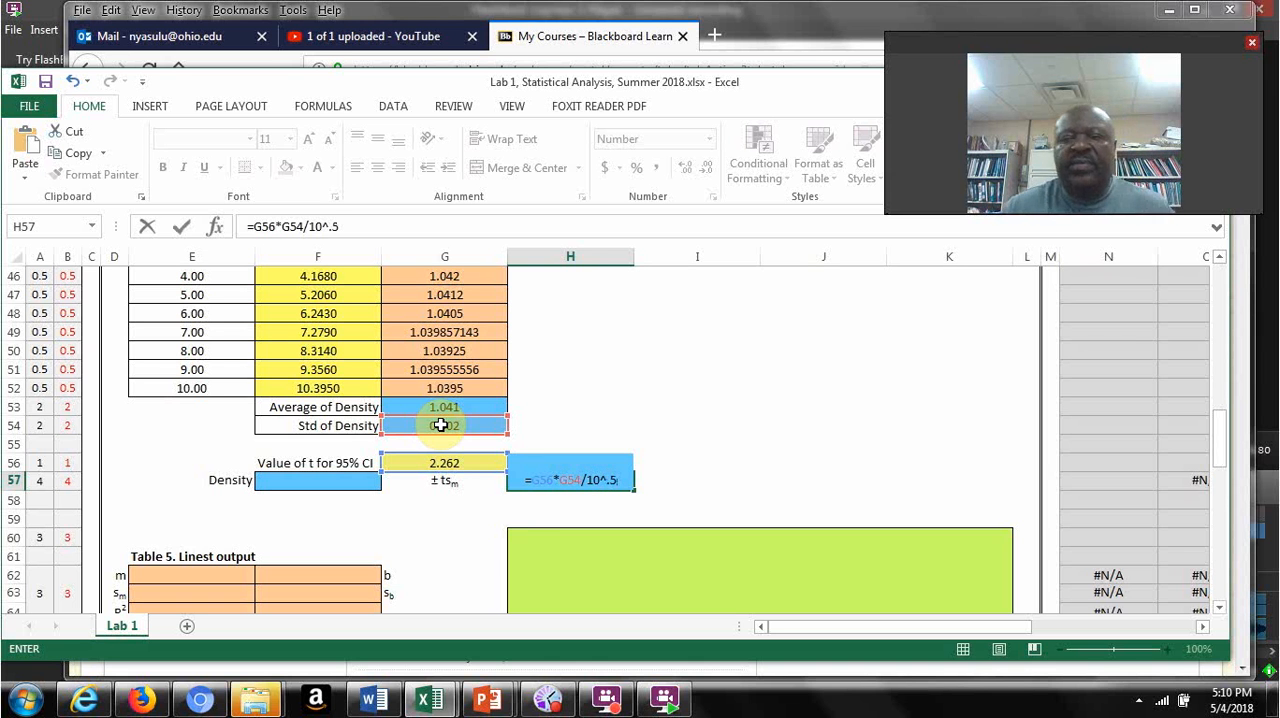
{"action": "key", "text": "Return"}
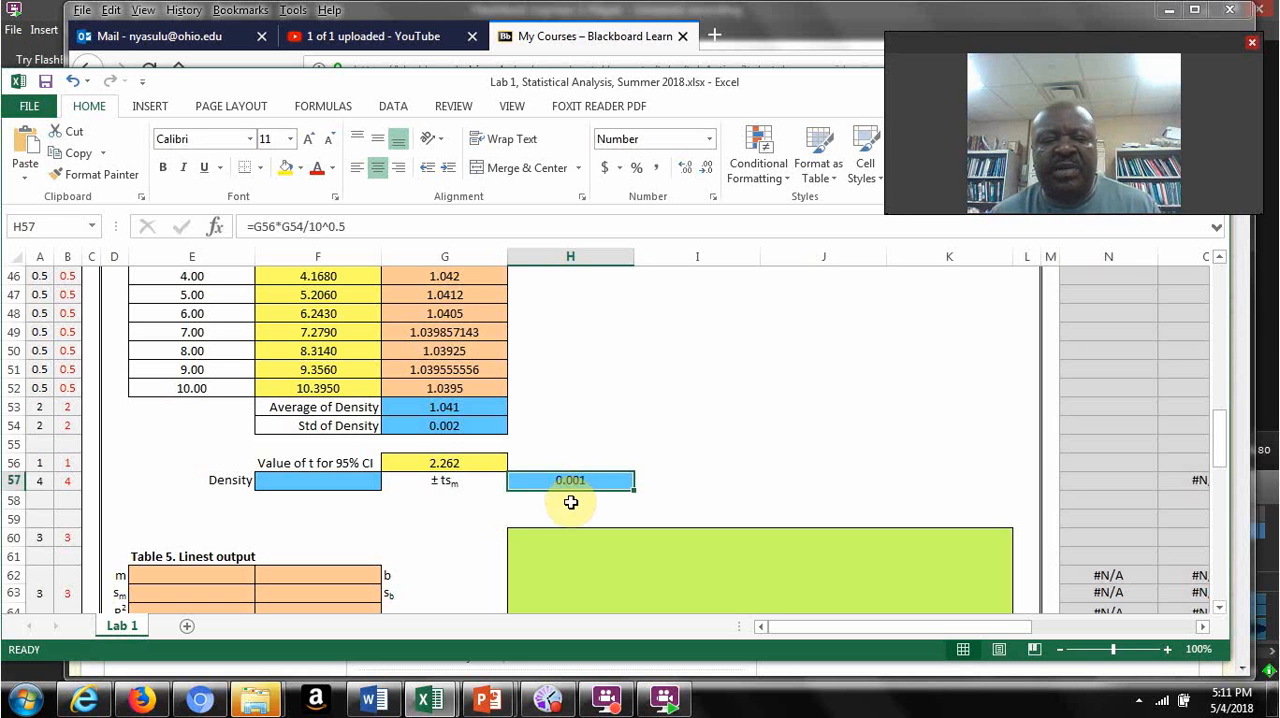
Step: Fill the Density cell F57 with the average density using =G53, and check its formula
{"action": "left_click", "coordinate": [327, 481]}
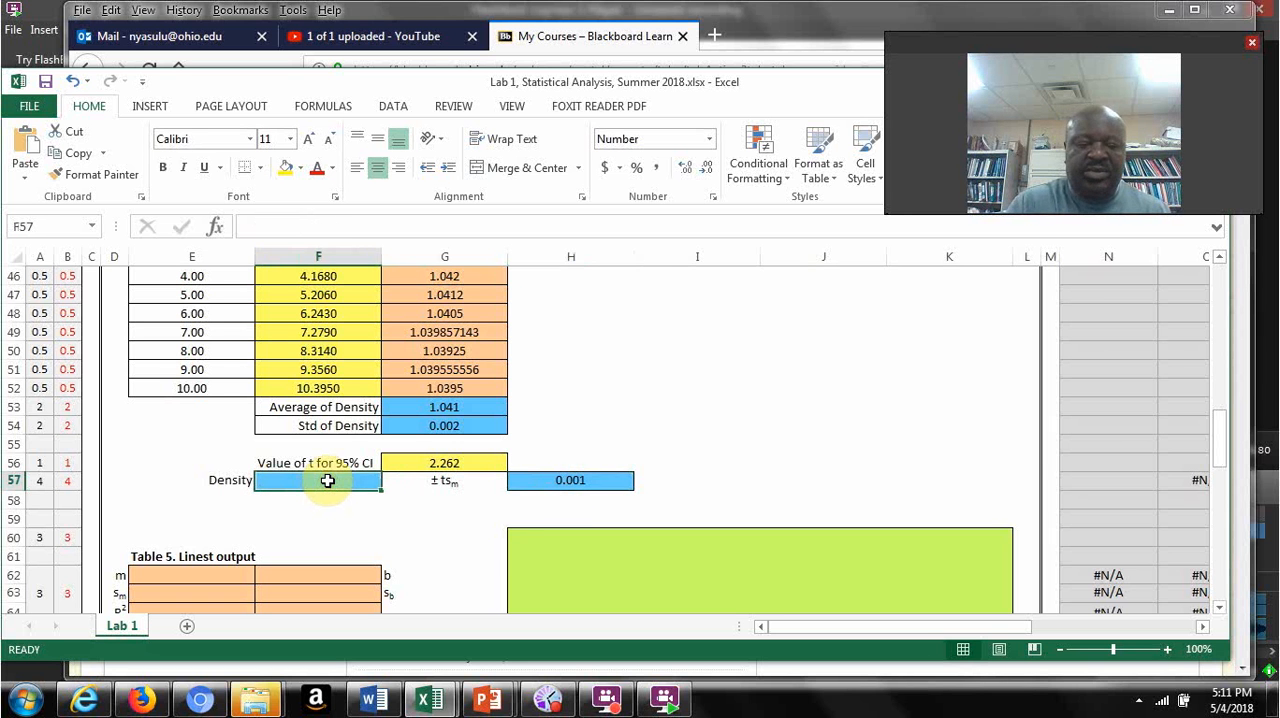
{"action": "type", "text": "="}
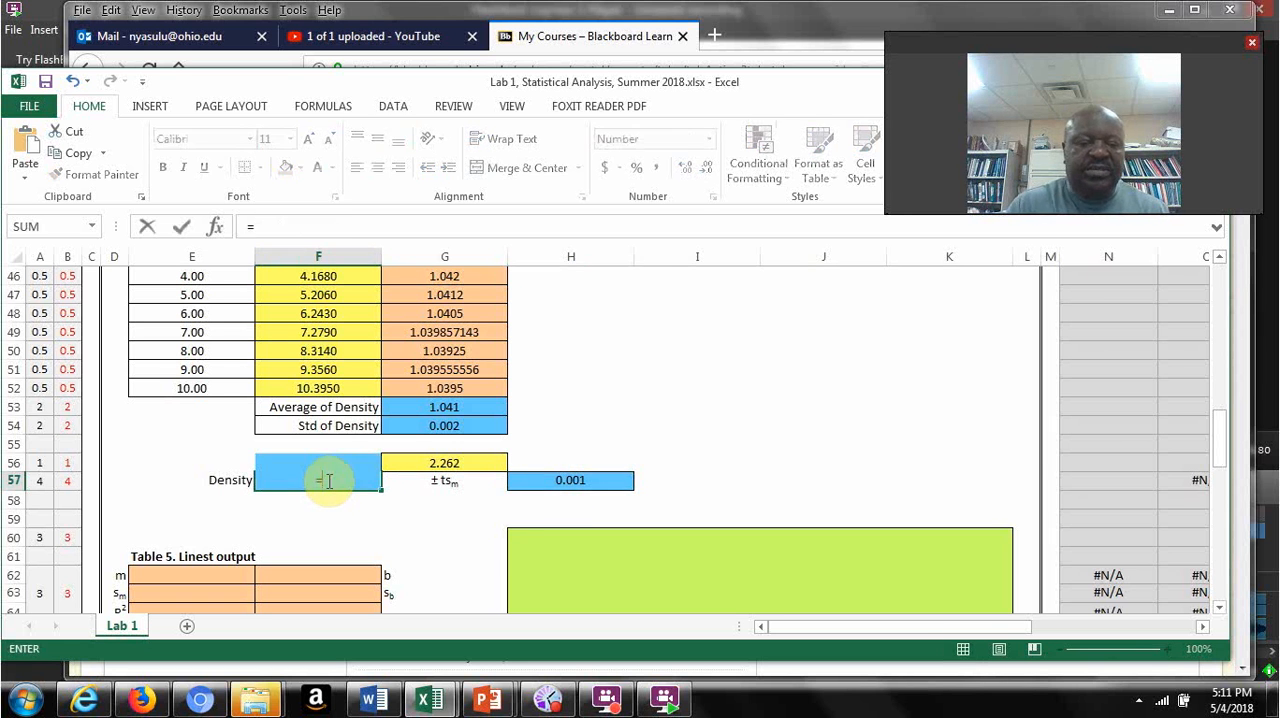
{"action": "left_click", "coordinate": [447, 407]}
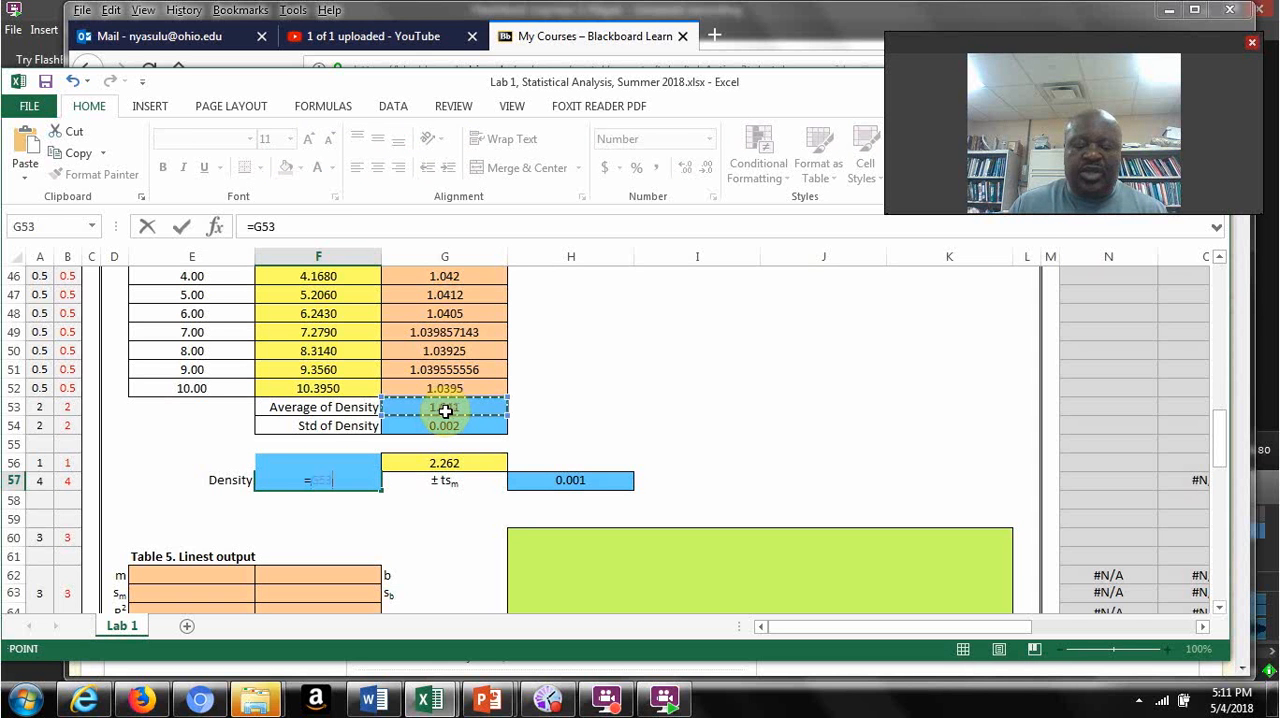
{"action": "key", "text": "Return"}
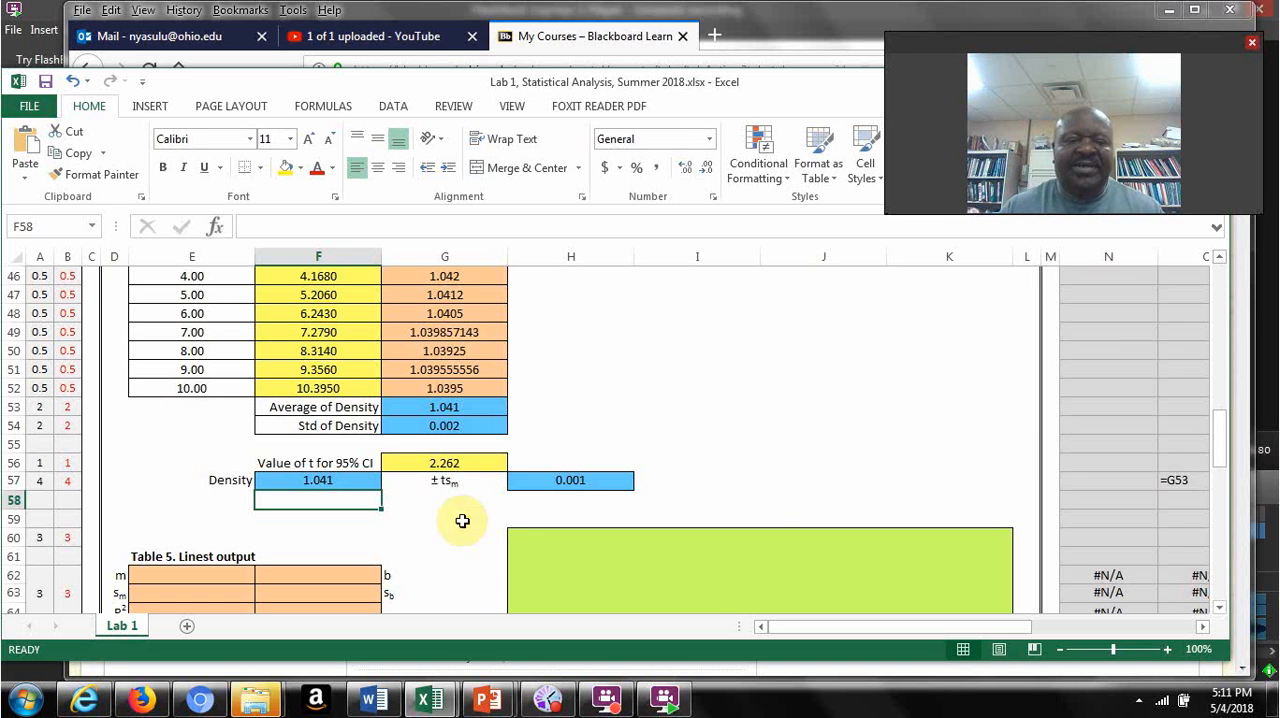
{"action": "left_click", "coordinate": [334, 480]}
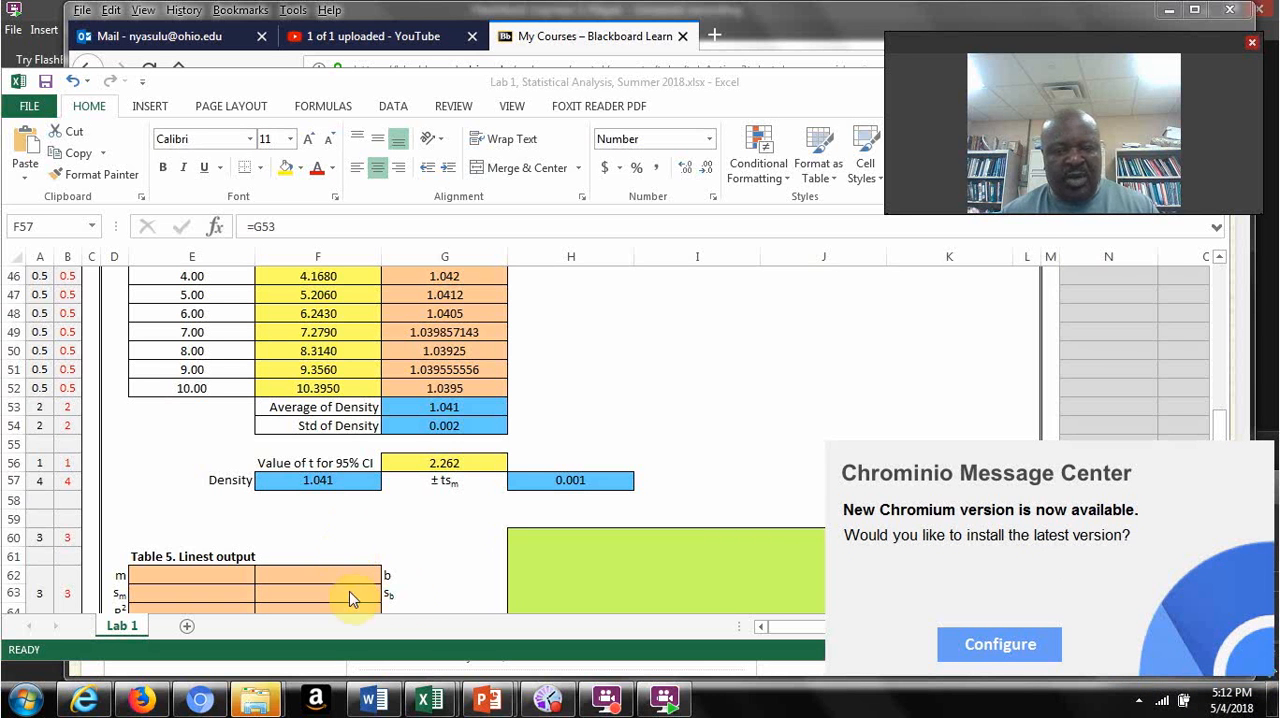
{"action": "left_click", "coordinate": [629, 403]}
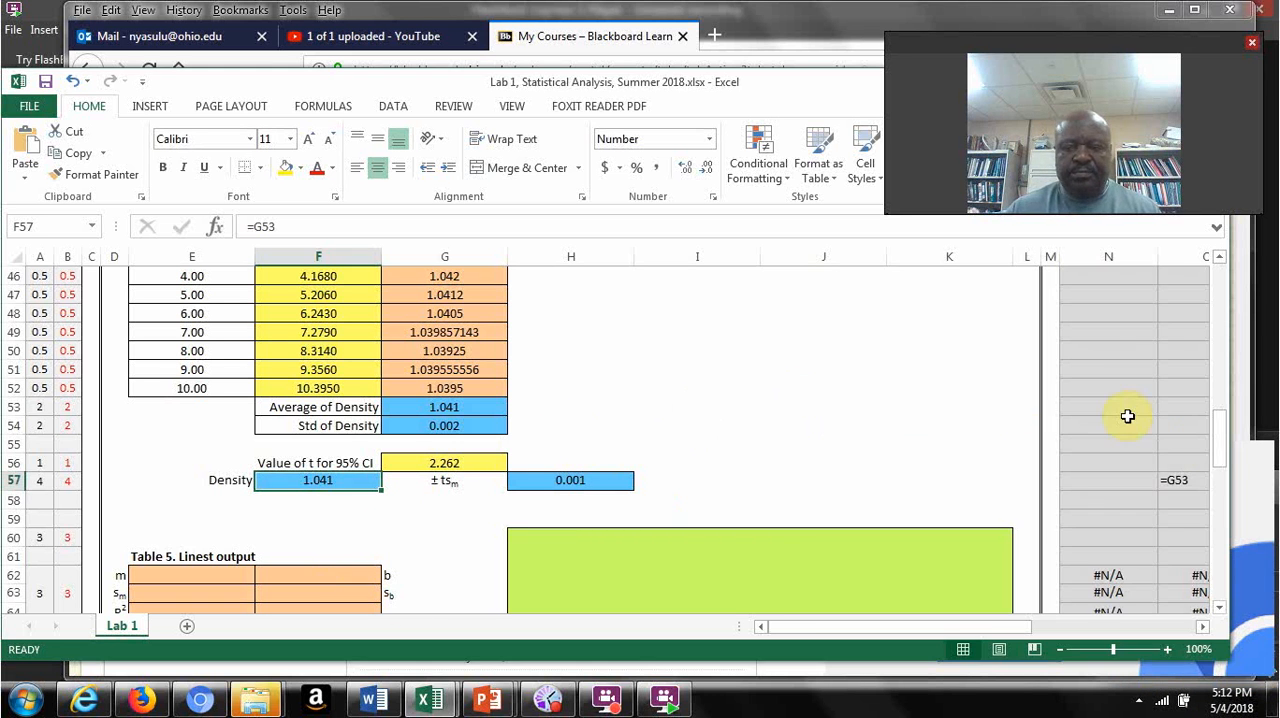
Step: Insert a markers-only scatter chart from the Table 4 water masses in F42:F52
{"action": "left_click_drag", "start_coordinate": [1223, 443], "coordinate": [1199, 422]}
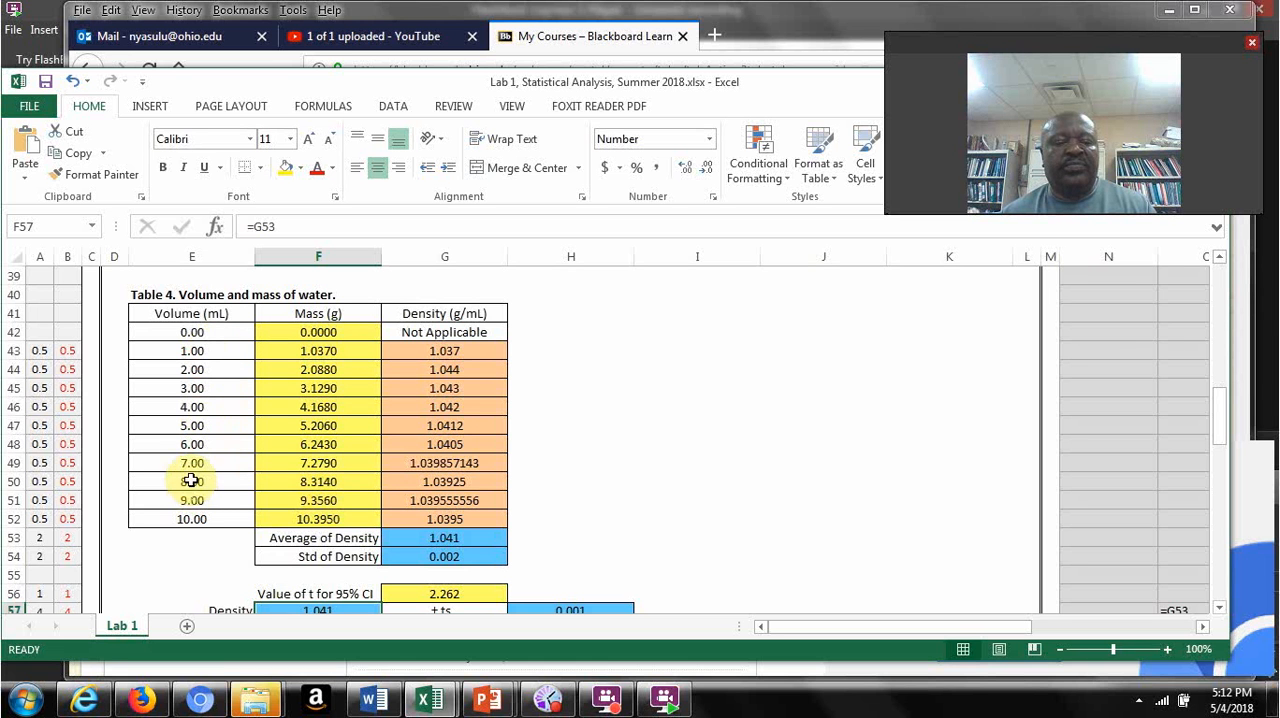
{"action": "left_click_drag", "start_coordinate": [320, 336], "coordinate": [319, 519]}
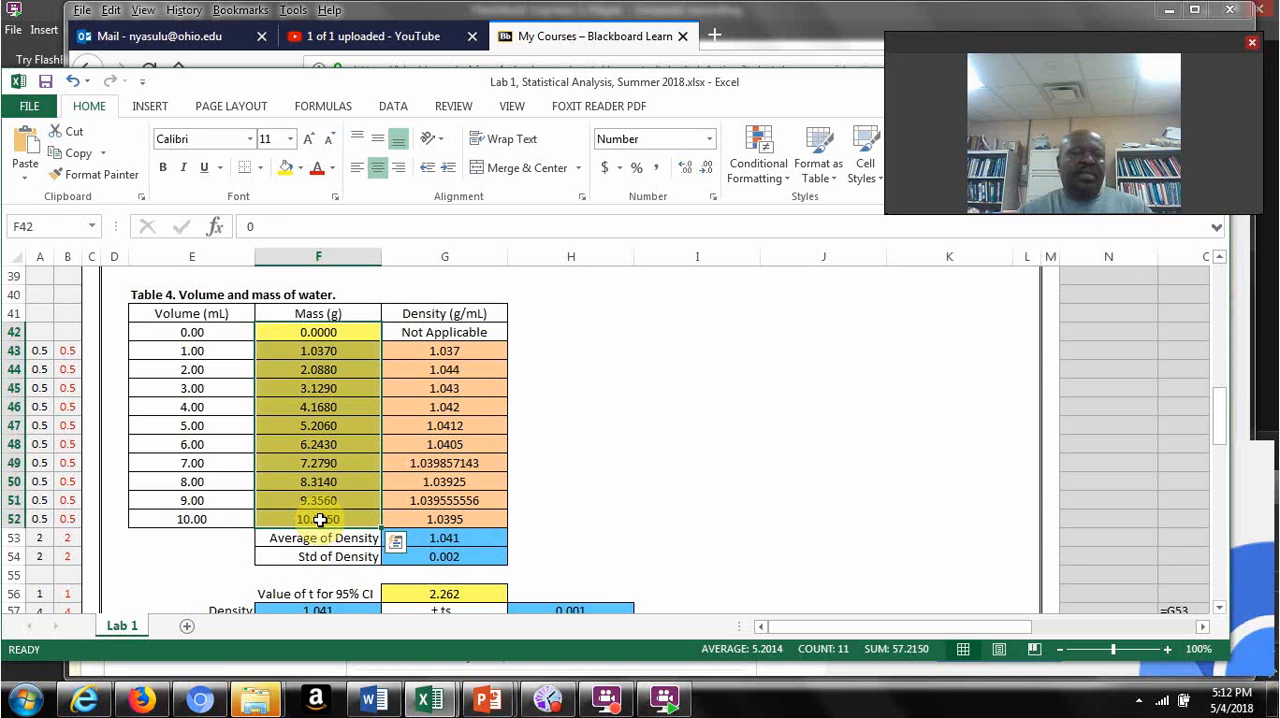
{"action": "left_click", "coordinate": [148, 110]}
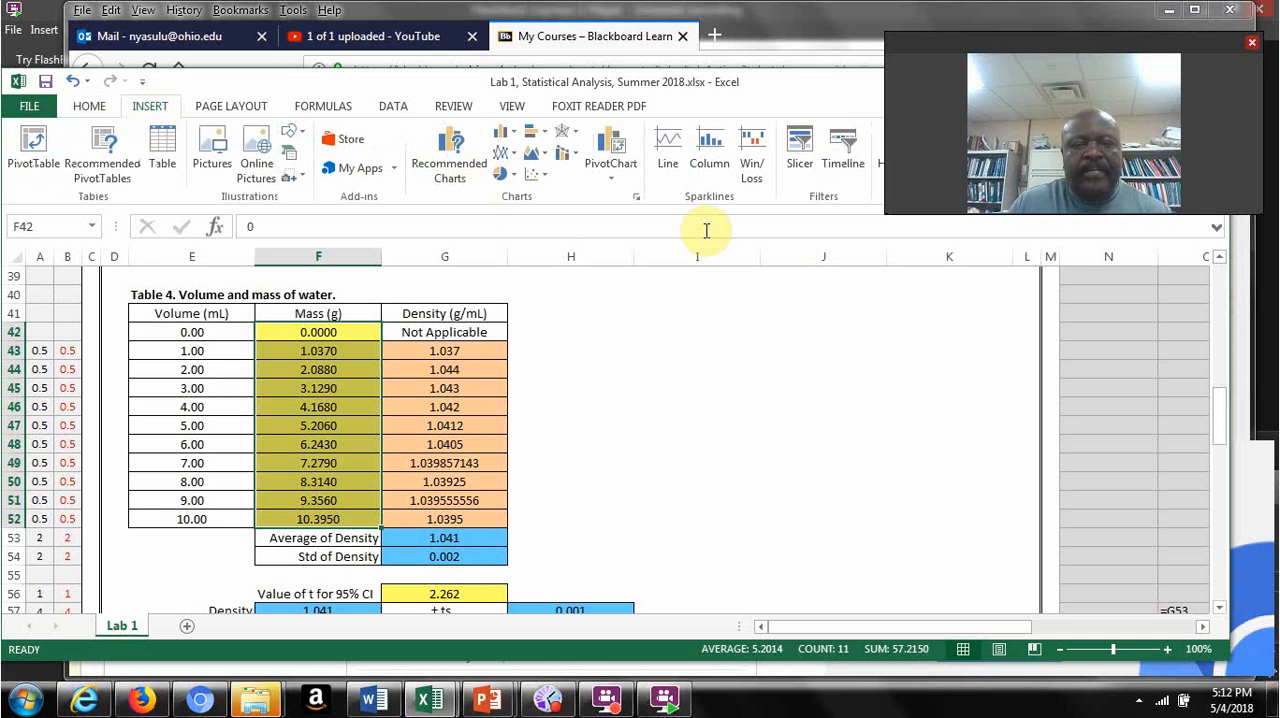
{"action": "left_click", "coordinate": [545, 178]}
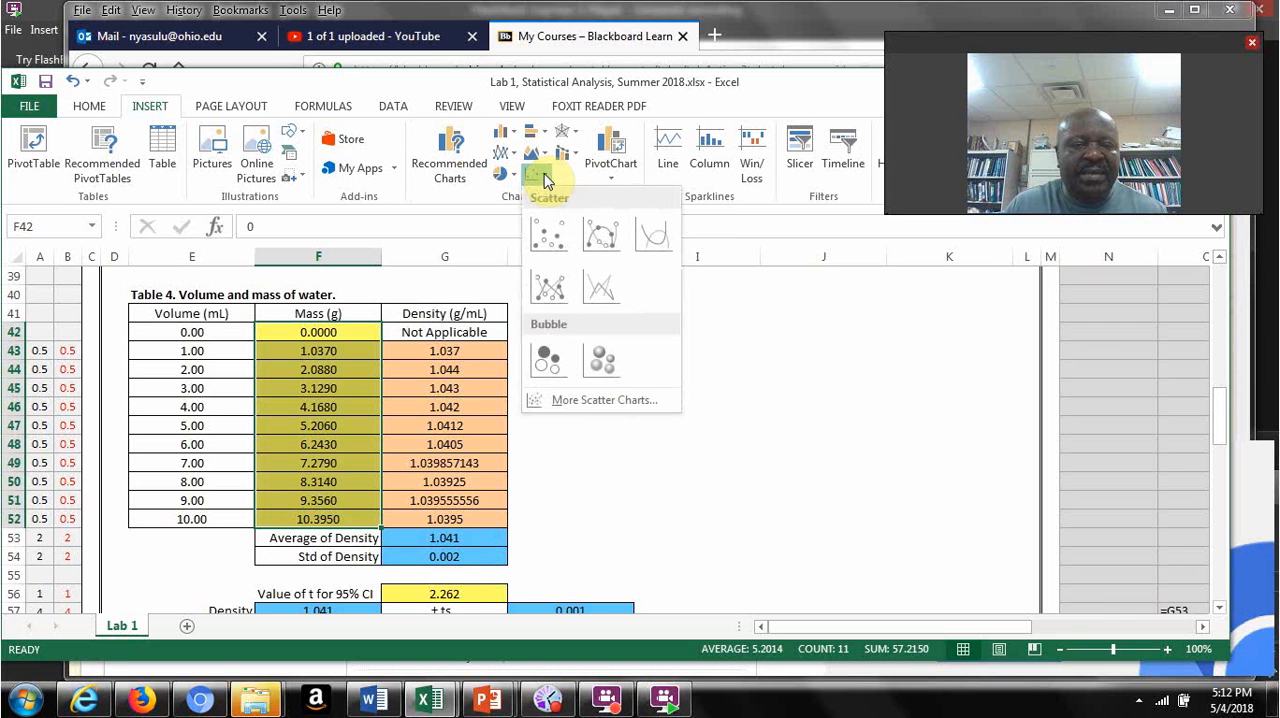
{"action": "left_click", "coordinate": [550, 240]}
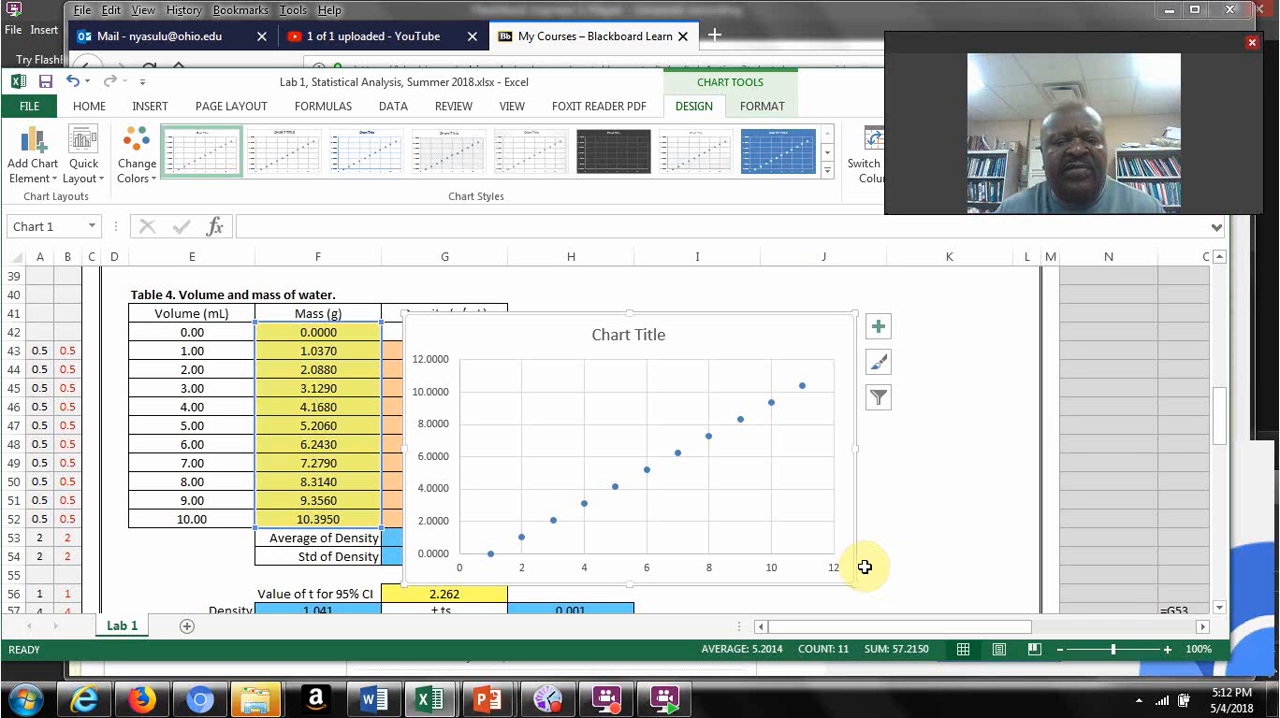
Step: Set the chart series' X values to the Table 4 volumes in E42:E52
{"action": "left_click", "coordinate": [609, 423]}
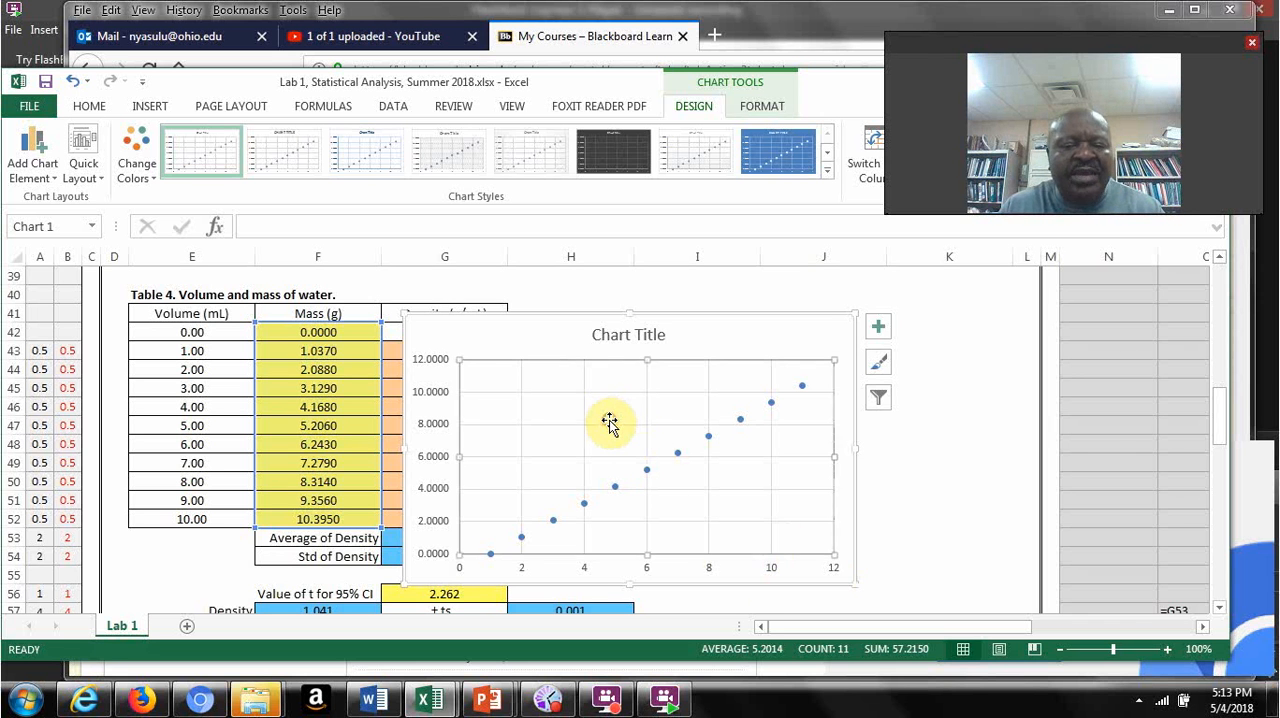
{"action": "right_click", "coordinate": [613, 428]}
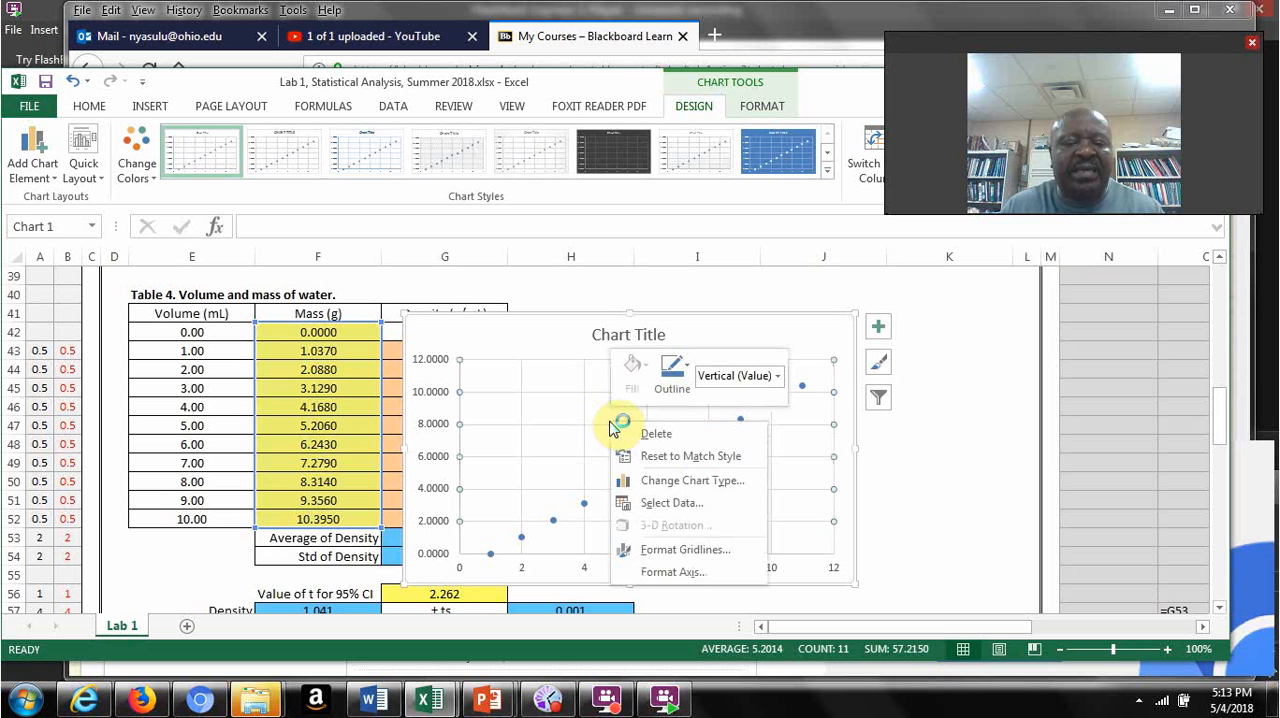
{"action": "left_click", "coordinate": [668, 505]}
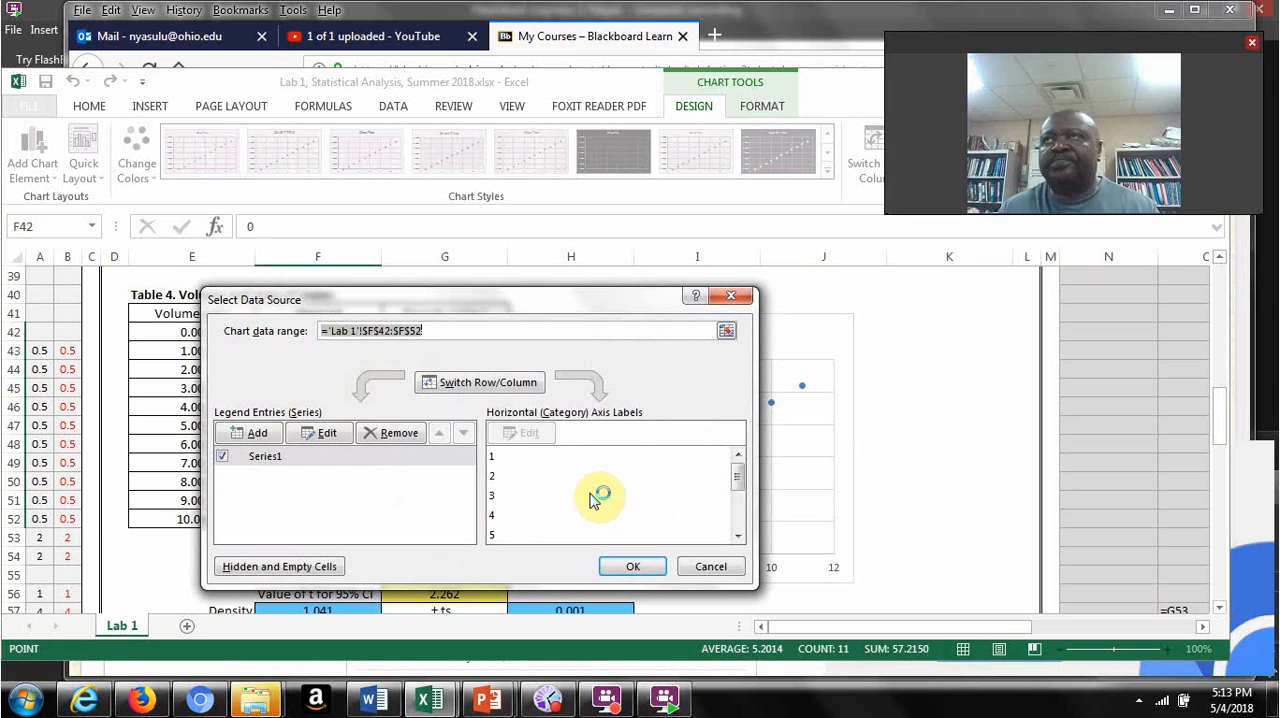
{"action": "left_click", "coordinate": [325, 434]}
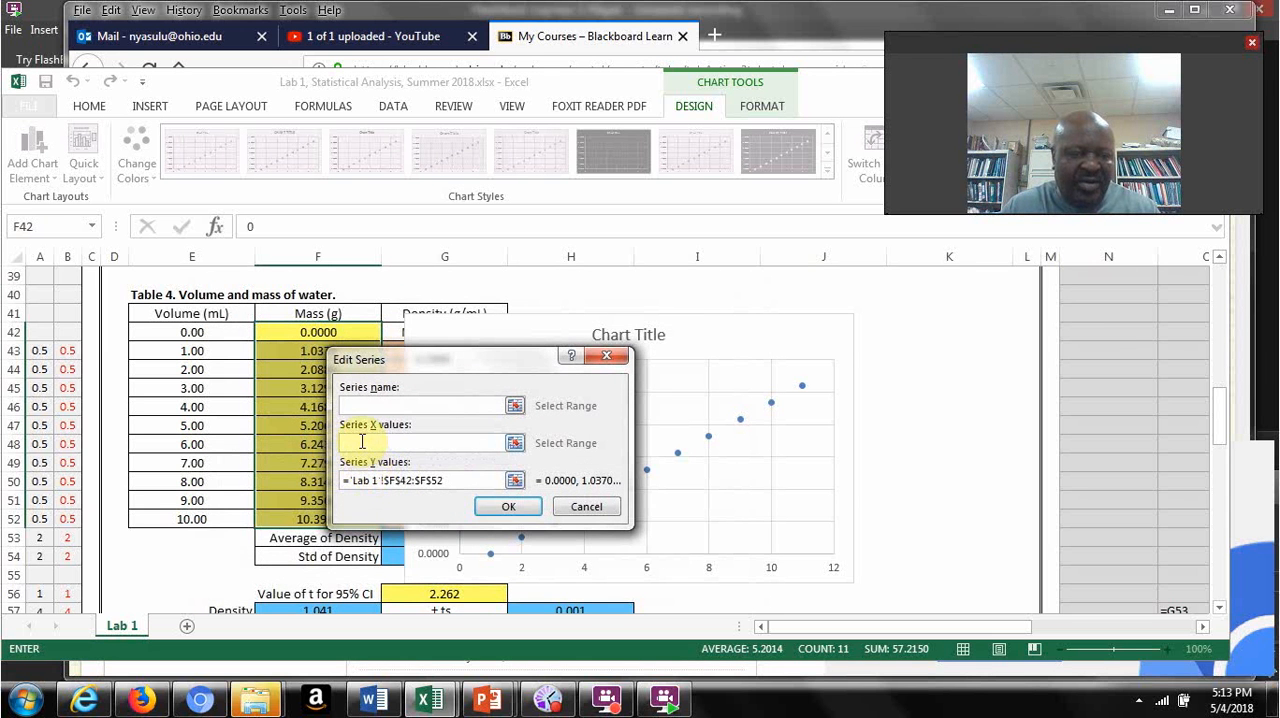
{"action": "left_click", "coordinate": [361, 442]}
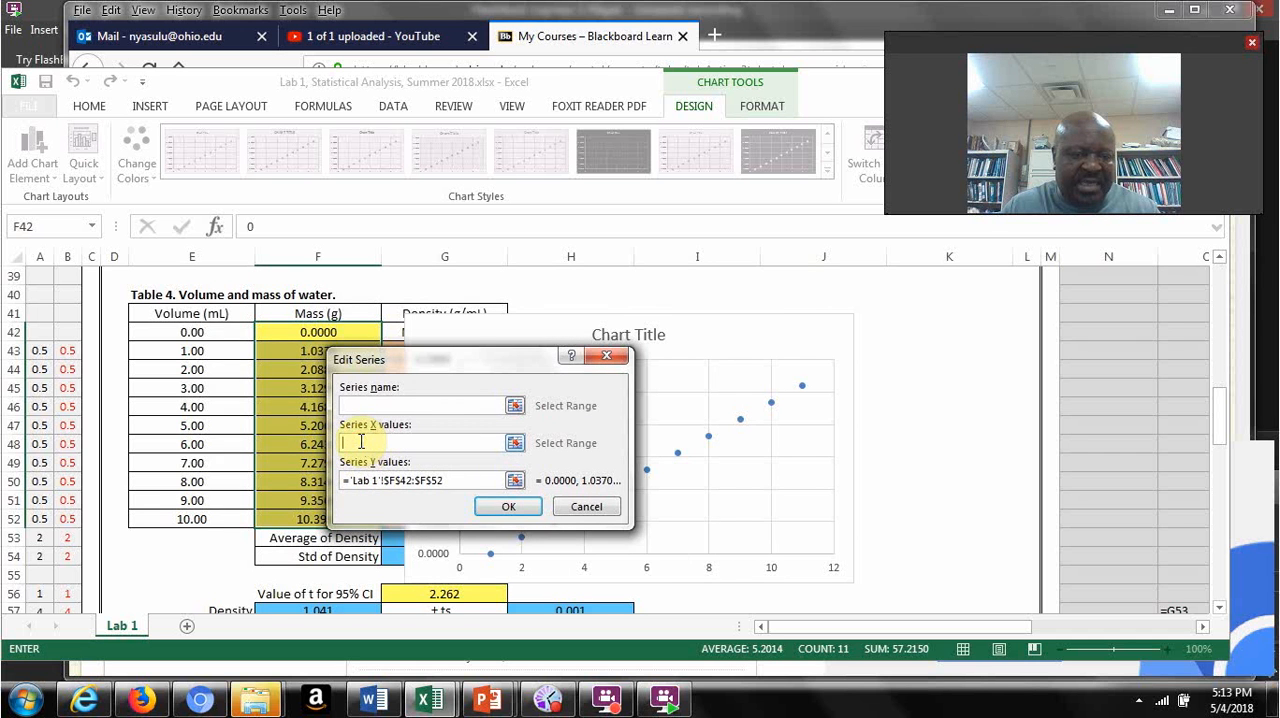
{"action": "left_click_drag", "start_coordinate": [206, 330], "coordinate": [203, 497]}
{"action": "left_click_drag", "start_coordinate": [203, 511], "coordinate": [206, 514]}
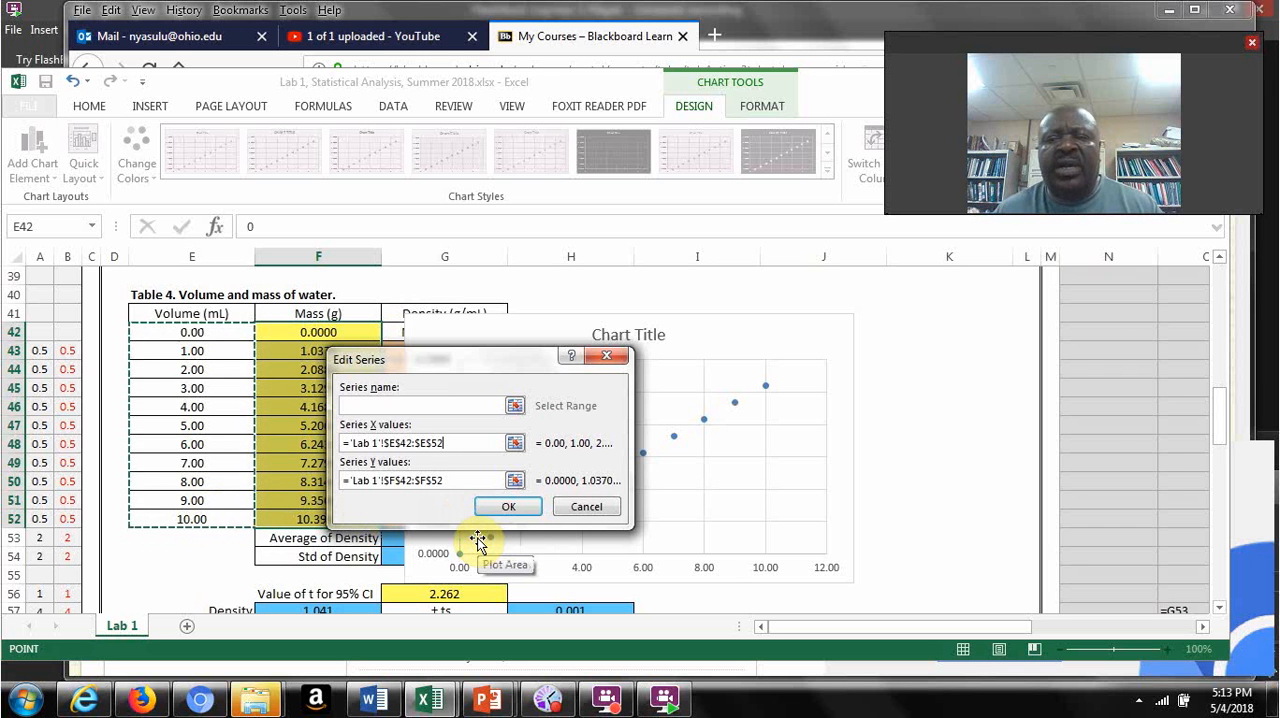
{"action": "left_click", "coordinate": [509, 507]}
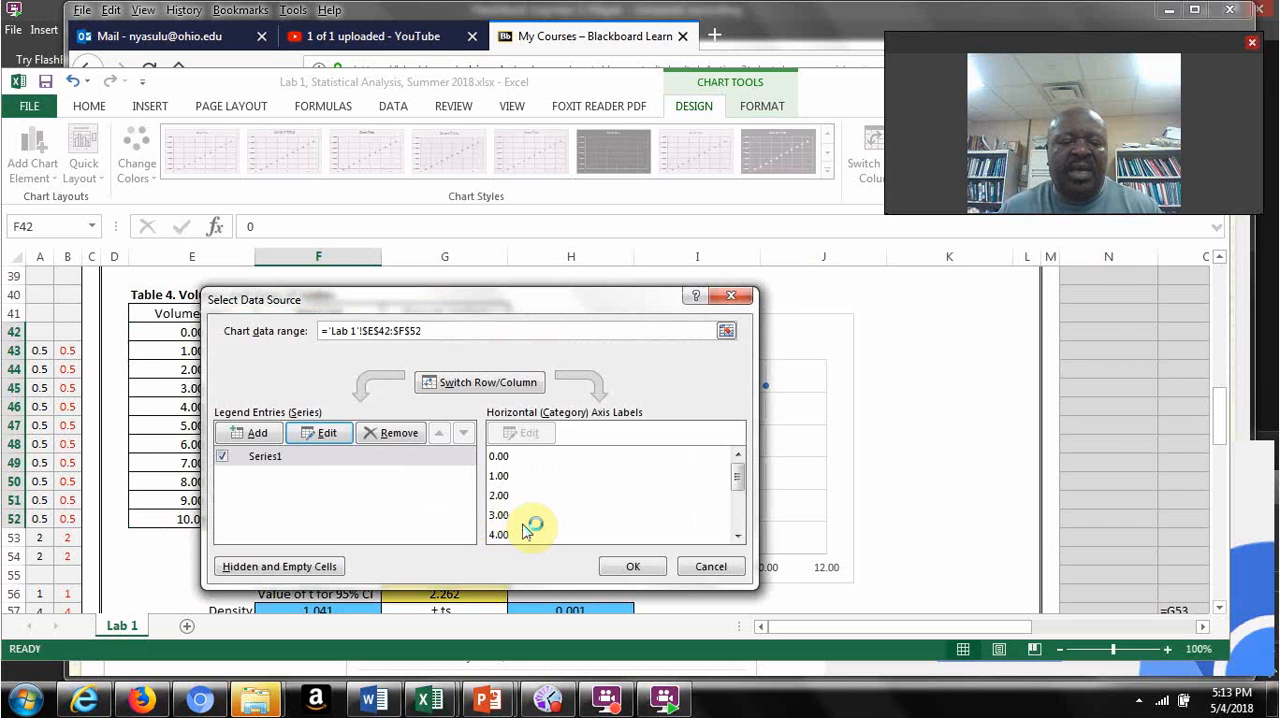
{"action": "left_click", "coordinate": [633, 564]}
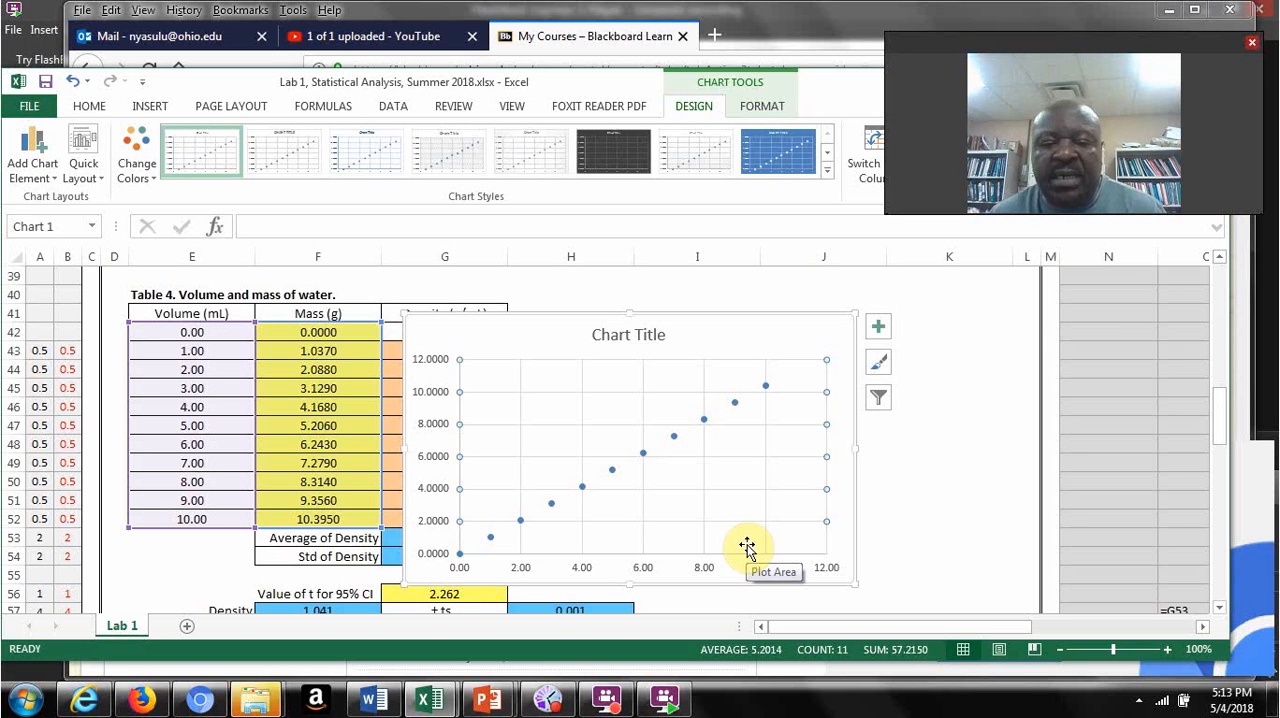
Step: Add a linear trendline to the mass-versus-volume data series and display its equation and R-squared value on the chart
{"action": "left_click", "coordinate": [674, 438]}
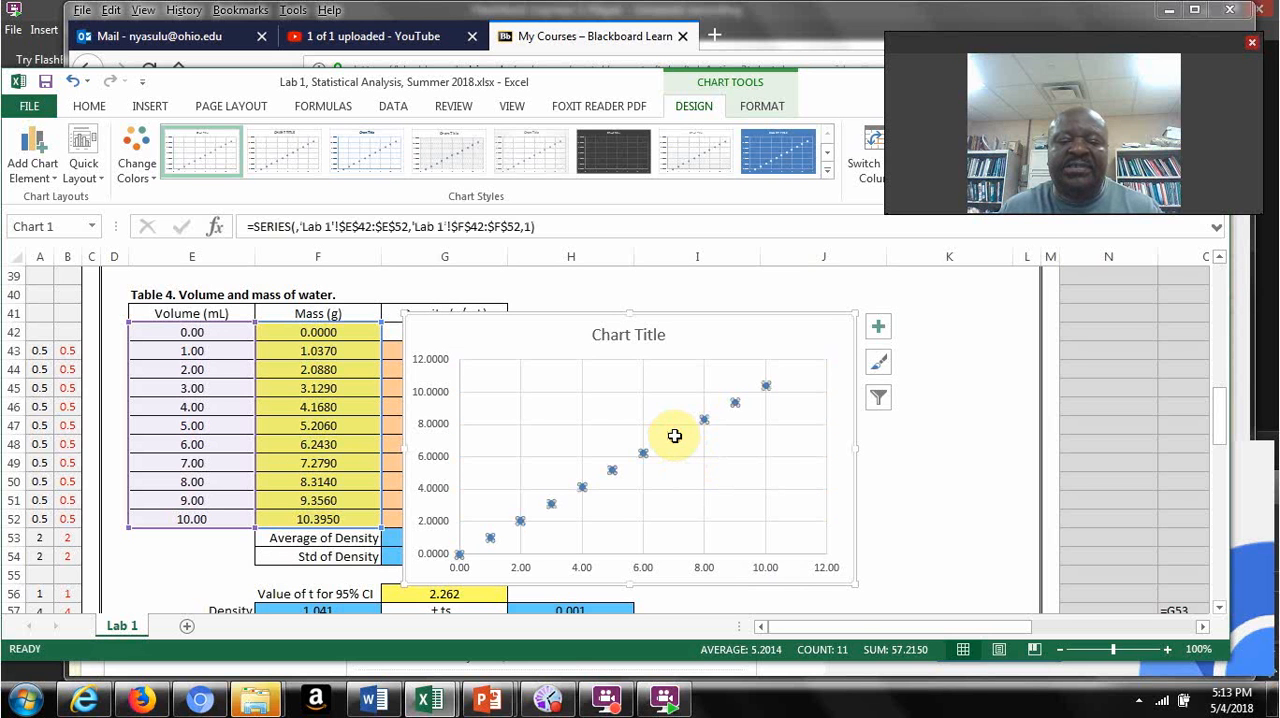
{"action": "right_click", "coordinate": [676, 436]}
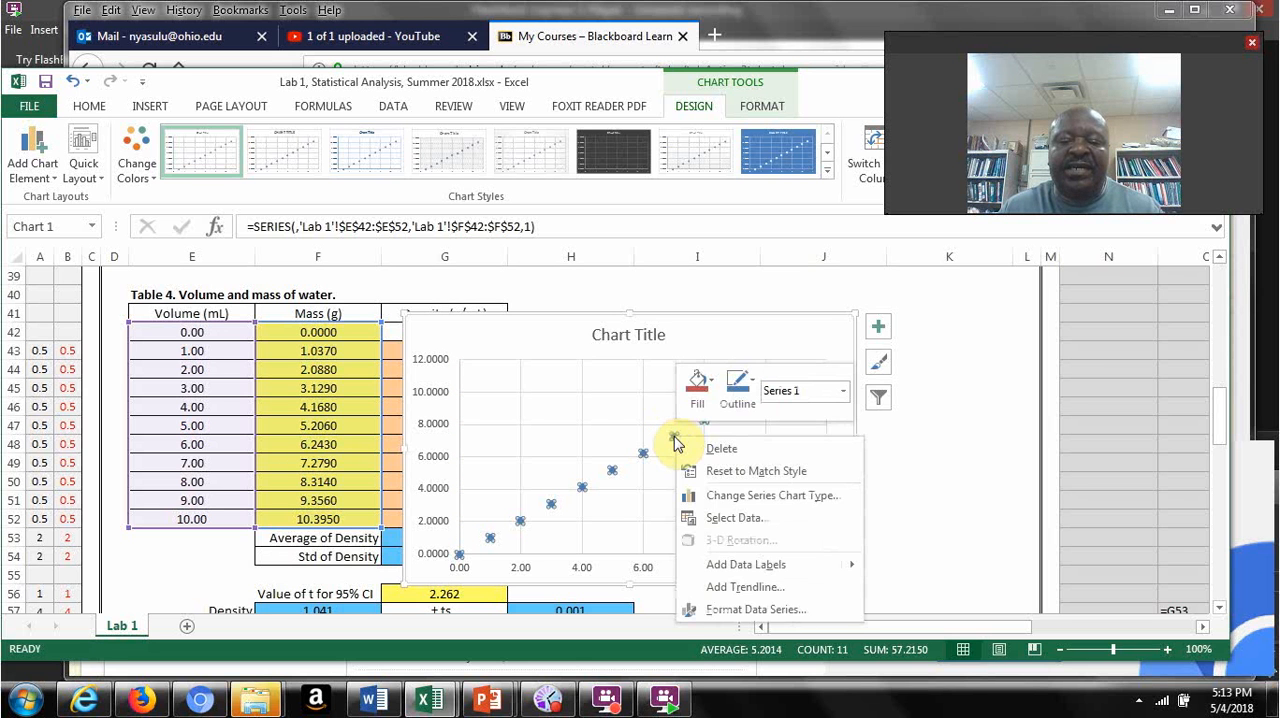
{"action": "left_click", "coordinate": [741, 591]}
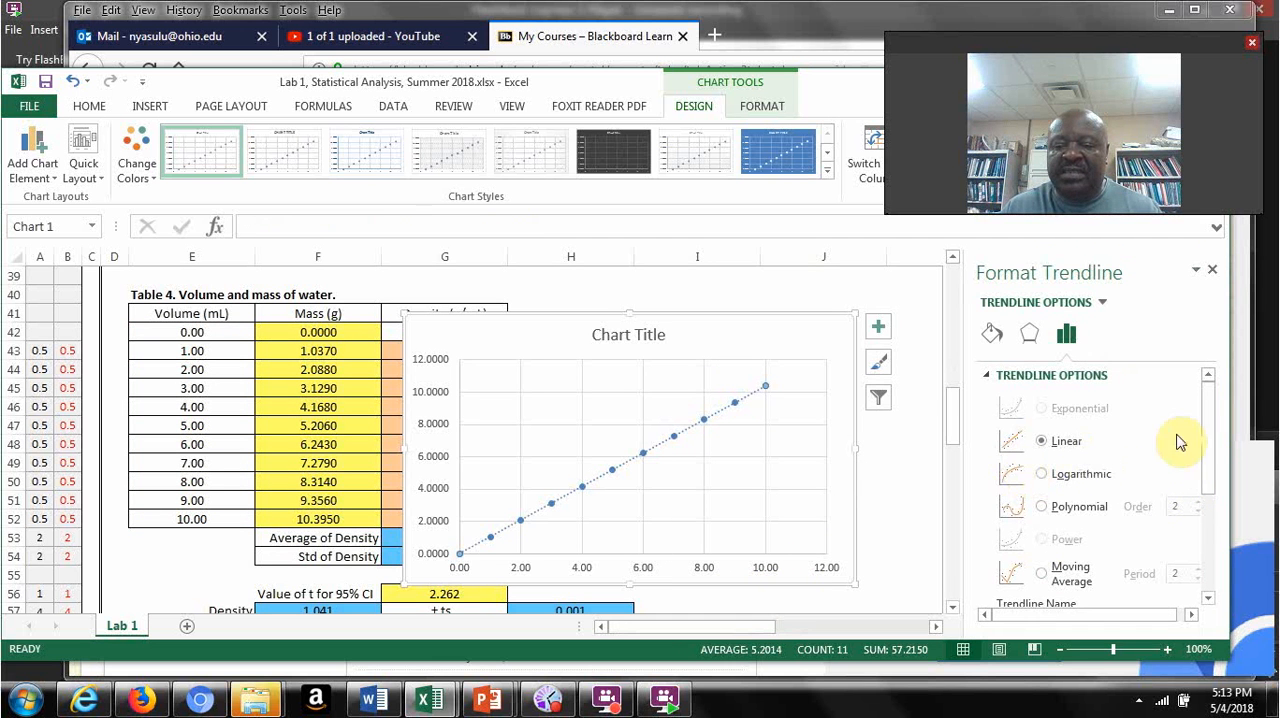
{"action": "left_click_drag", "start_coordinate": [1213, 434], "coordinate": [1208, 560]}
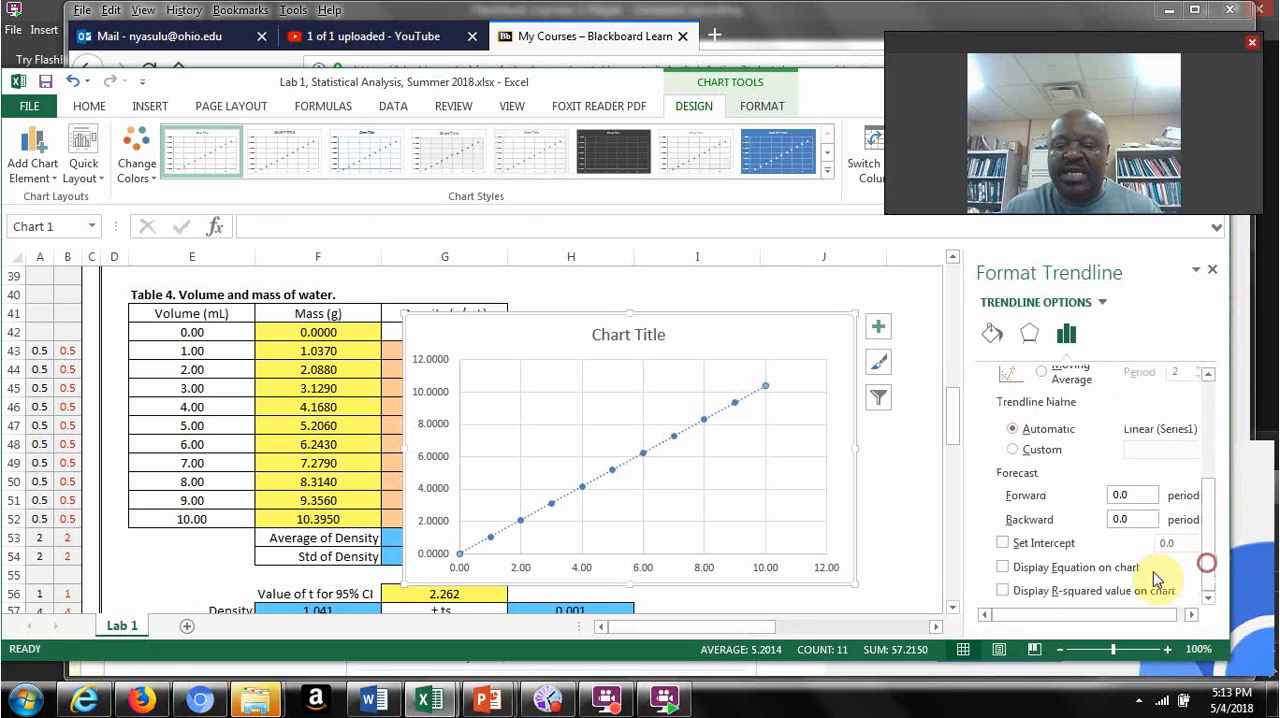
{"action": "left_click", "coordinate": [1004, 591]}
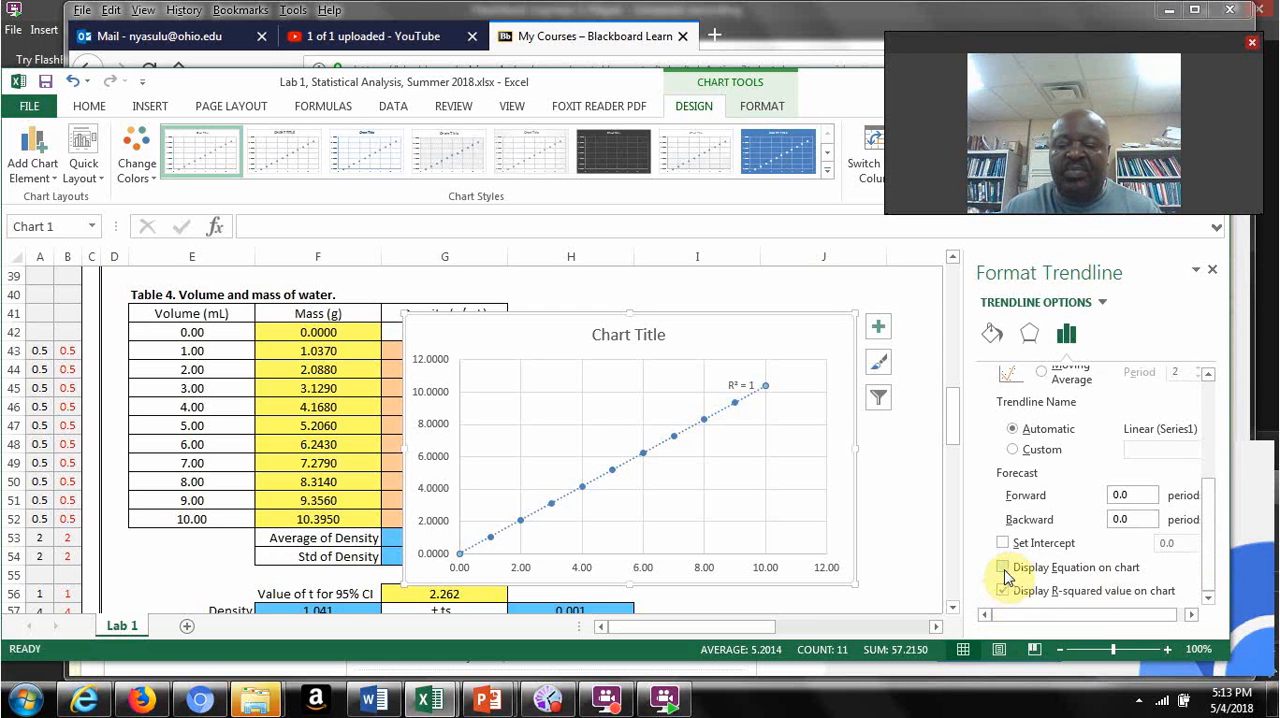
{"action": "left_click", "coordinate": [1004, 568]}
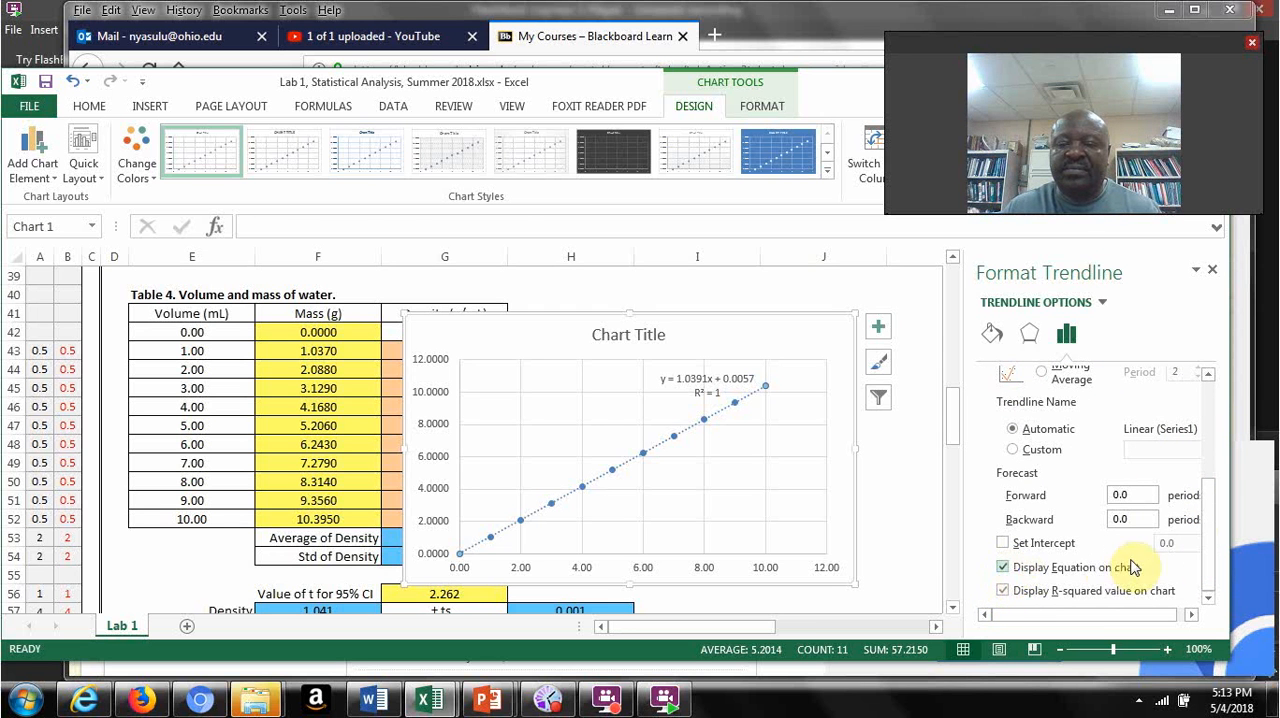
Step: Close the trendline formatting options and review the empty Table 5 Linest output section and its plot placement instructions
{"action": "left_click", "coordinate": [1212, 270]}
{"action": "left_click", "coordinate": [723, 393]}
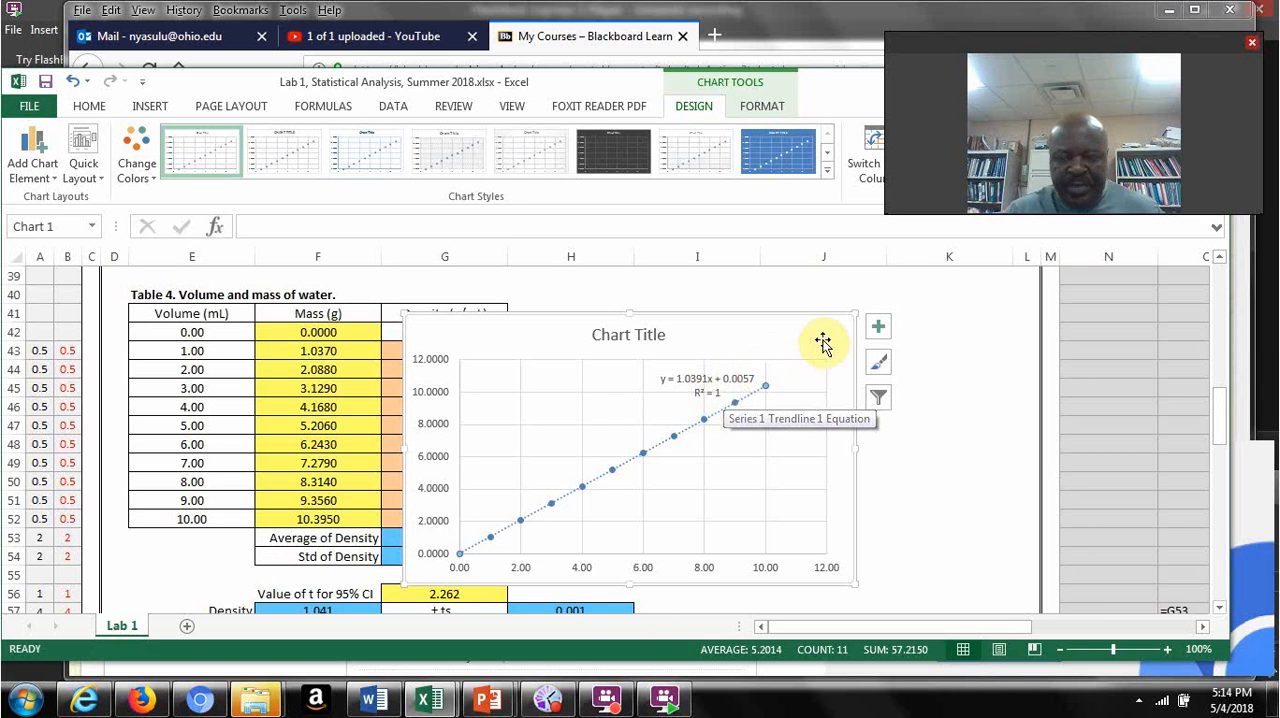
{"action": "left_click_drag", "start_coordinate": [1221, 424], "coordinate": [1214, 462]}
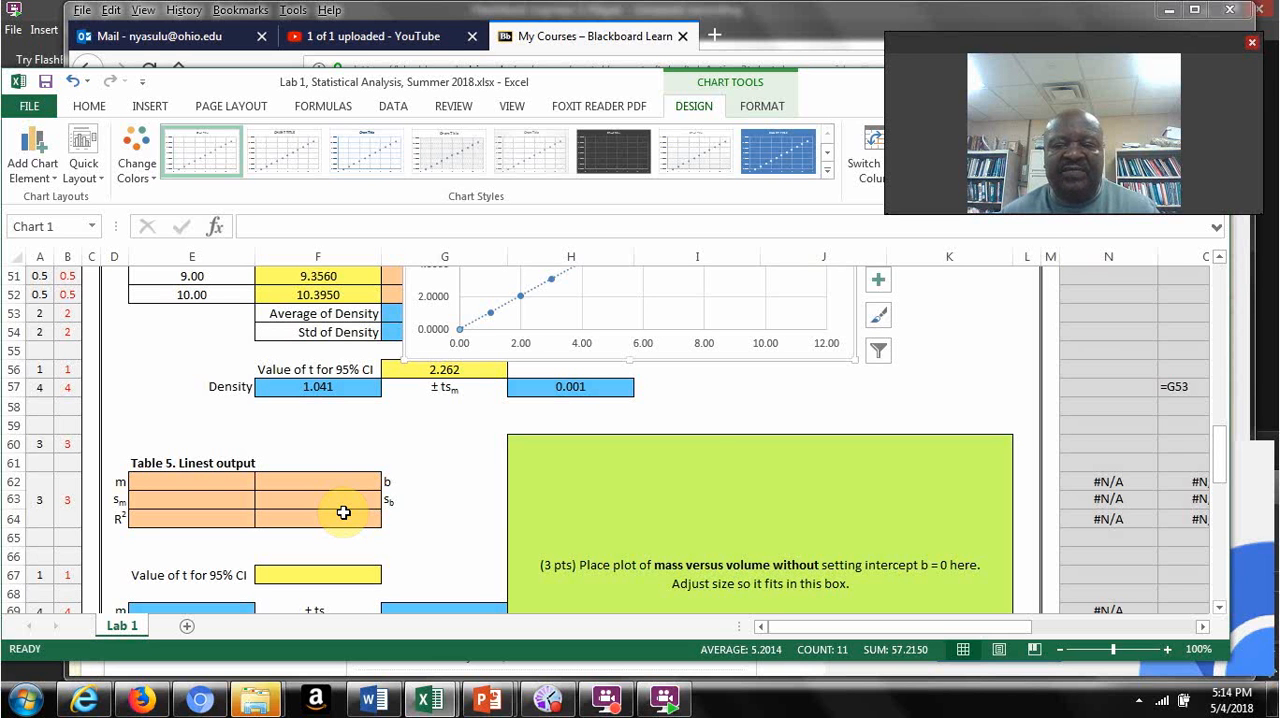
{"action": "mouse_move", "coordinate": [1220, 457]}
{"action": "left_mouse_down"}
{"action": "mouse_move", "coordinate": [1214, 382]}
{"action": "mouse_move", "coordinate": [1229, 400]}
{"action": "mouse_move", "coordinate": [1229, 459]}
{"action": "left_mouse_up"}
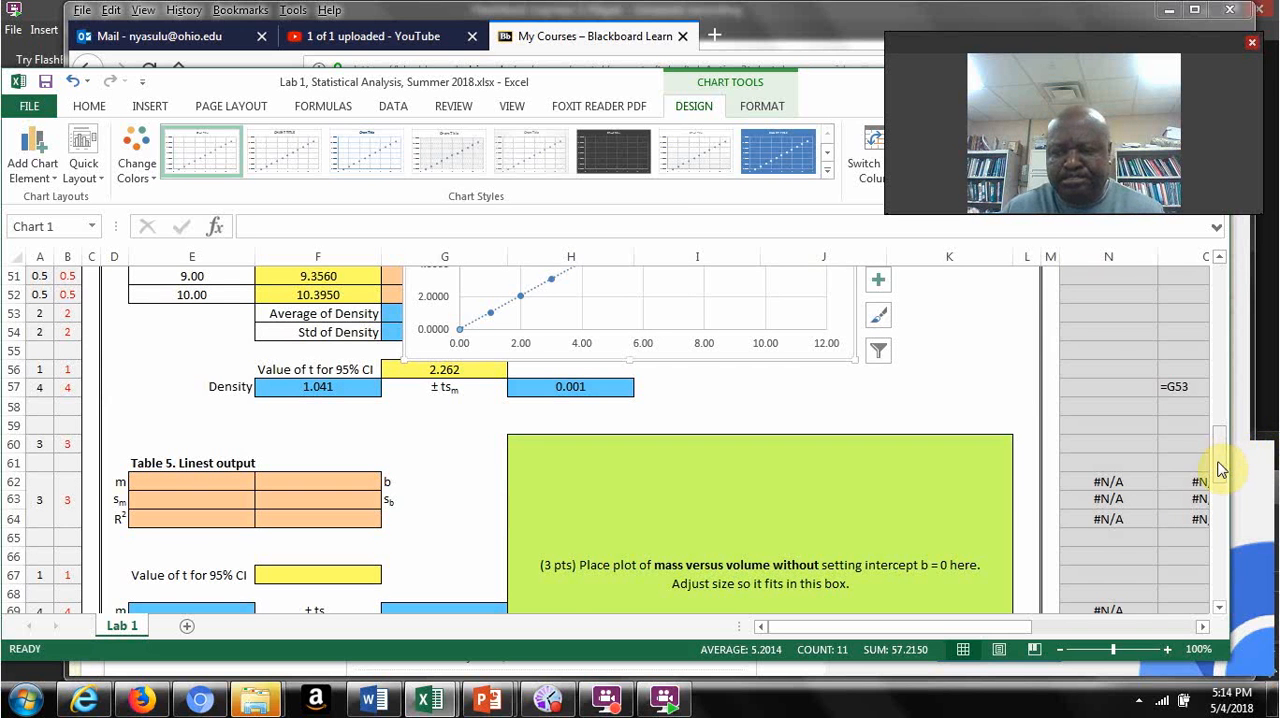
{"action": "left_click_drag", "start_coordinate": [1220, 462], "coordinate": [1220, 450]}
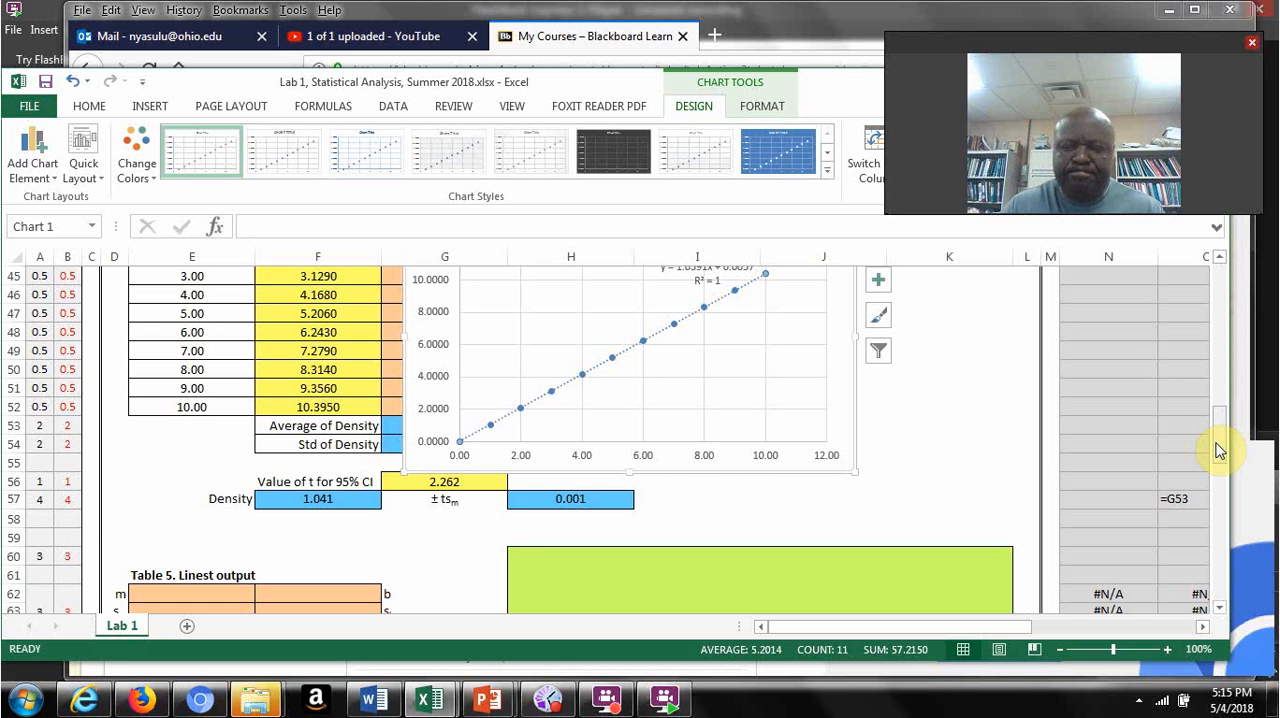
{"action": "left_click_drag", "start_coordinate": [1224, 446], "coordinate": [1219, 455]}
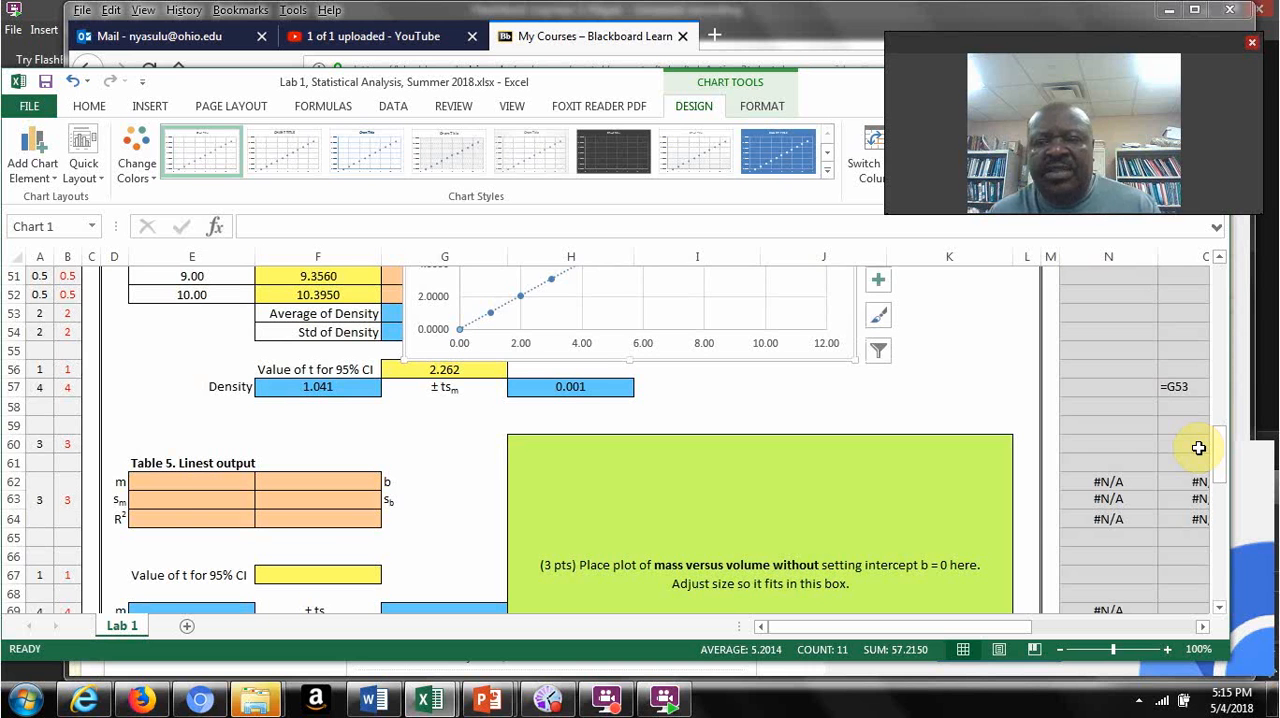
Step: Start a LINEST formula across E62:F64 of Table 5, using the water masses F42:F52 as the known y's
{"action": "left_click", "coordinate": [193, 484]}
{"action": "left_click_drag", "start_coordinate": [193, 484], "coordinate": [314, 529]}
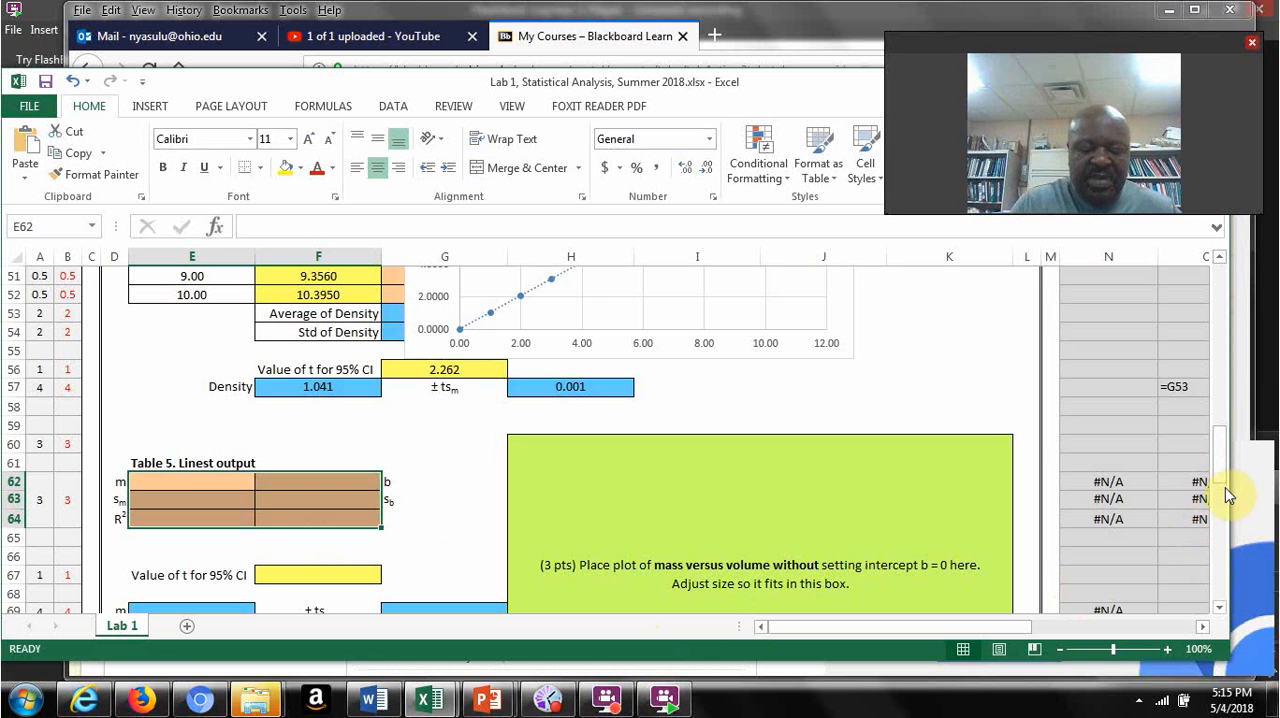
{"action": "type", "text": "=lin"}
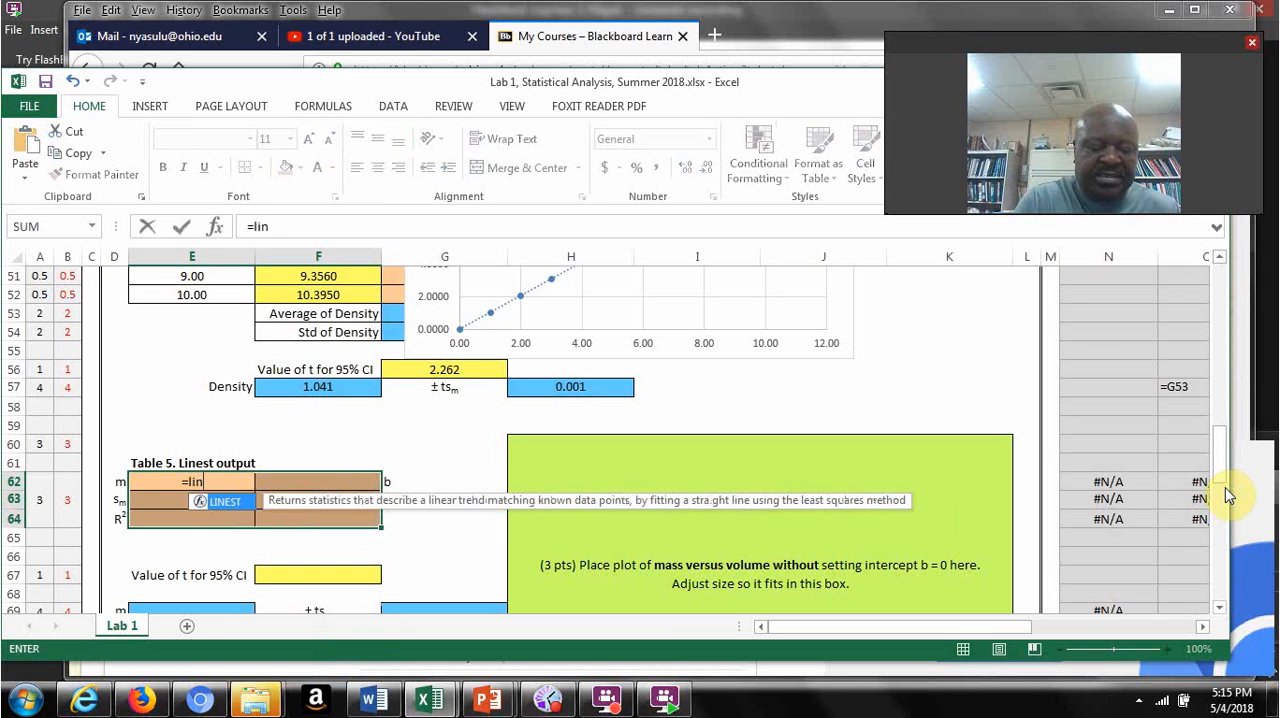
{"action": "type", "text": "est"}
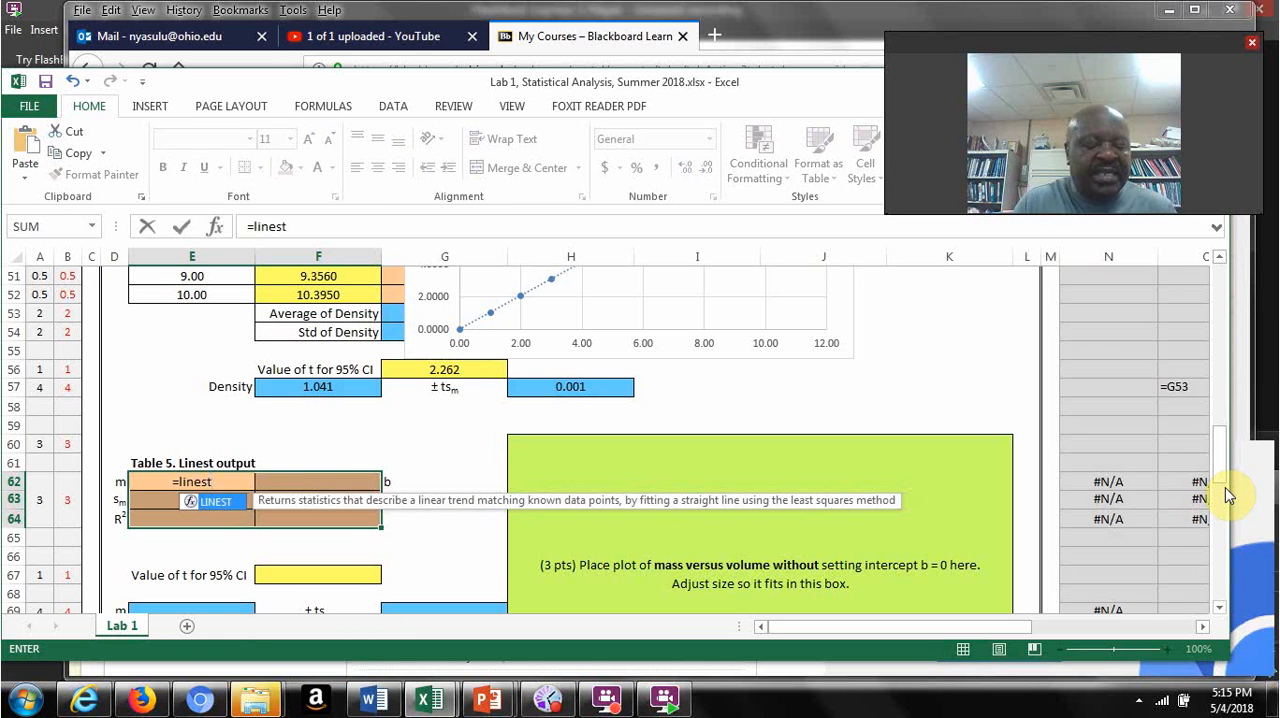
{"action": "type", "text": "("}
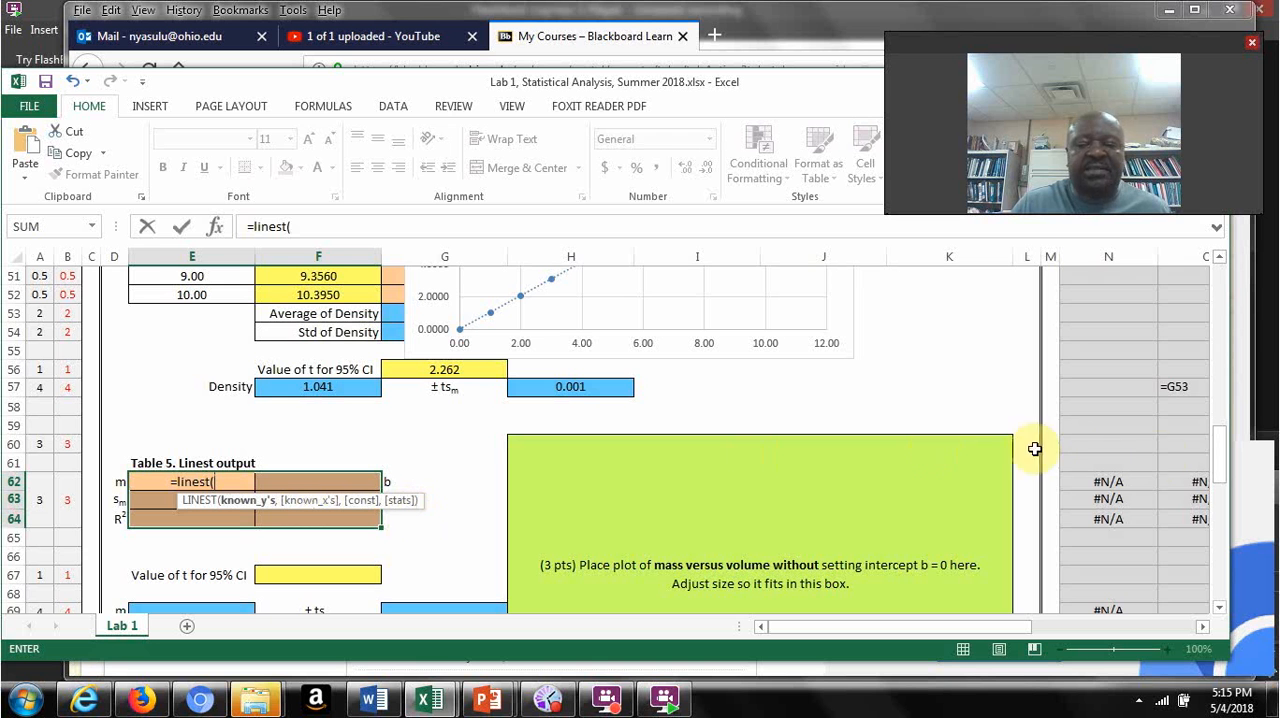
{"action": "left_click_drag", "start_coordinate": [1221, 464], "coordinate": [1220, 423]}
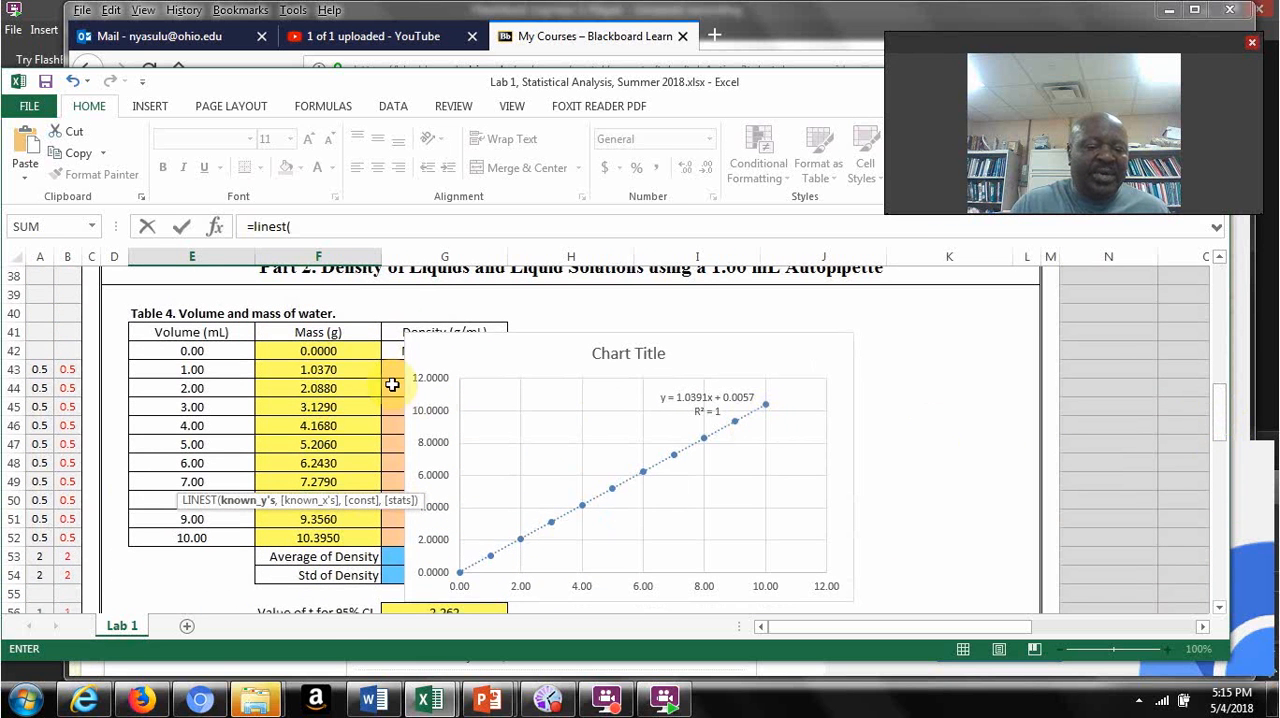
{"action": "left_click_drag", "start_coordinate": [365, 350], "coordinate": [347, 530]}
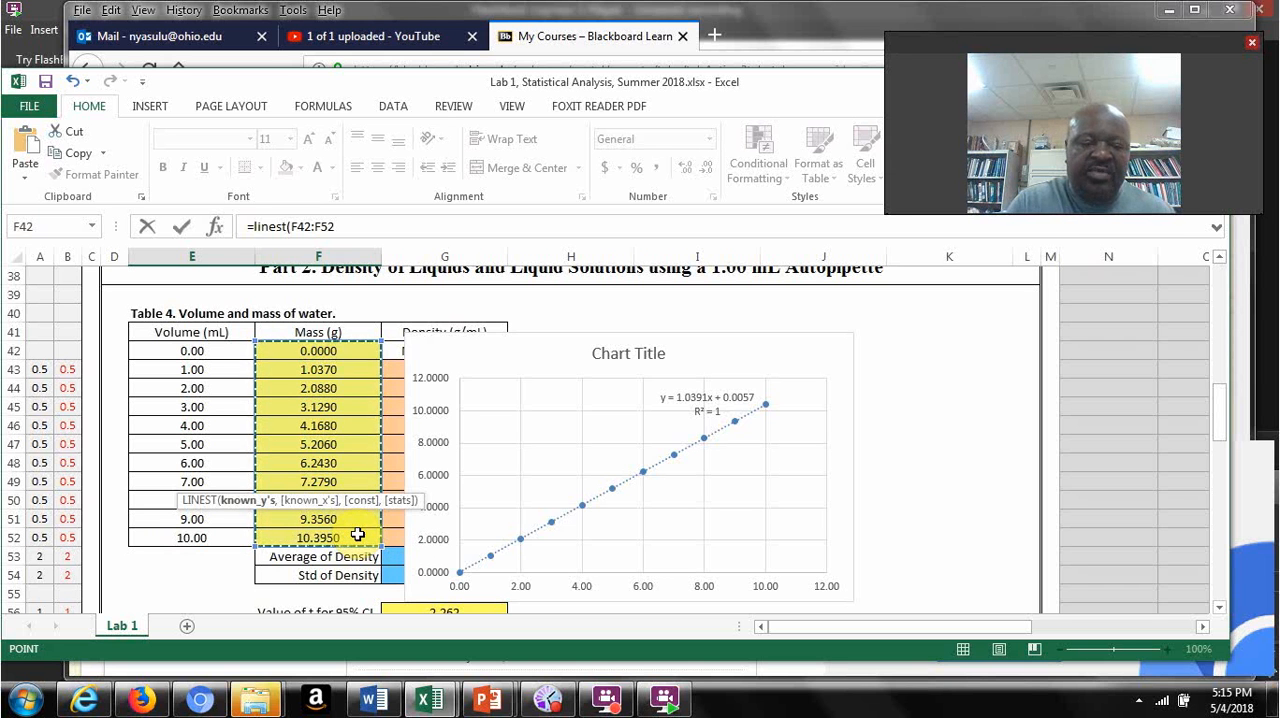
Step: Complete the LINEST formula with volumes E42:E52 as known x's and TRUE for both const and stats, entering it as an array formula
{"action": "type", "text": ","}
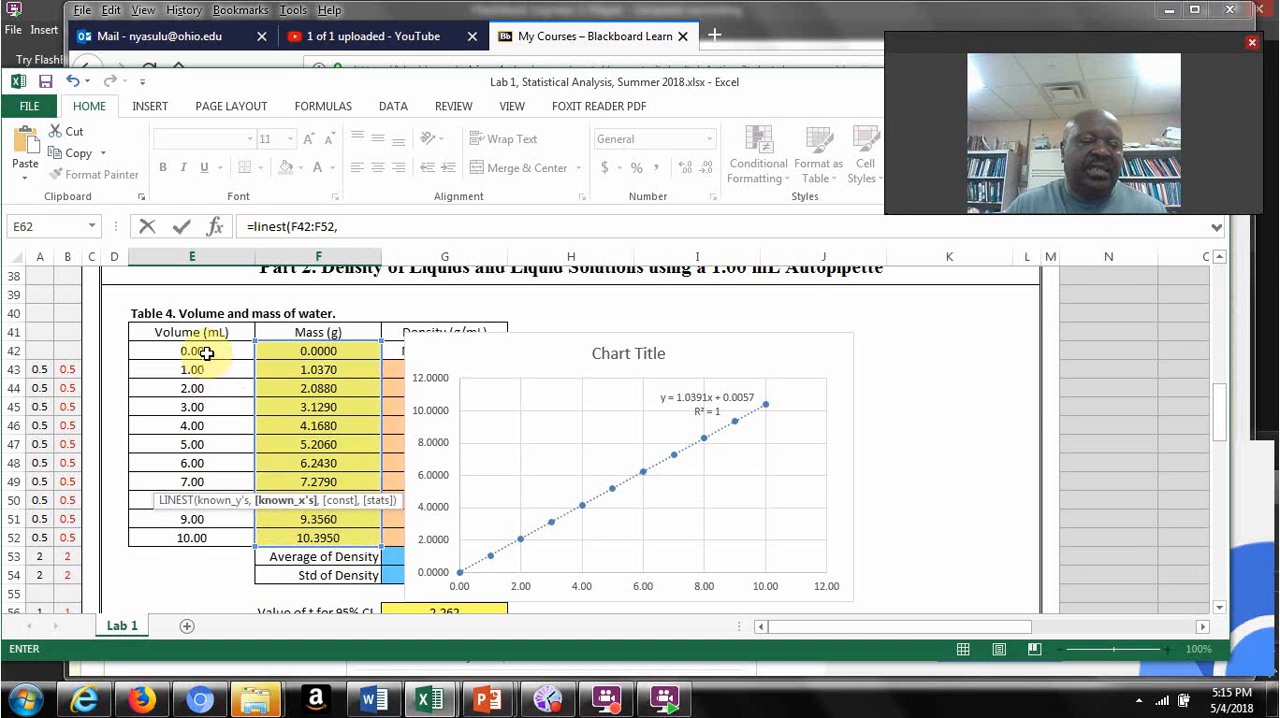
{"action": "left_click_drag", "start_coordinate": [206, 353], "coordinate": [206, 537]}
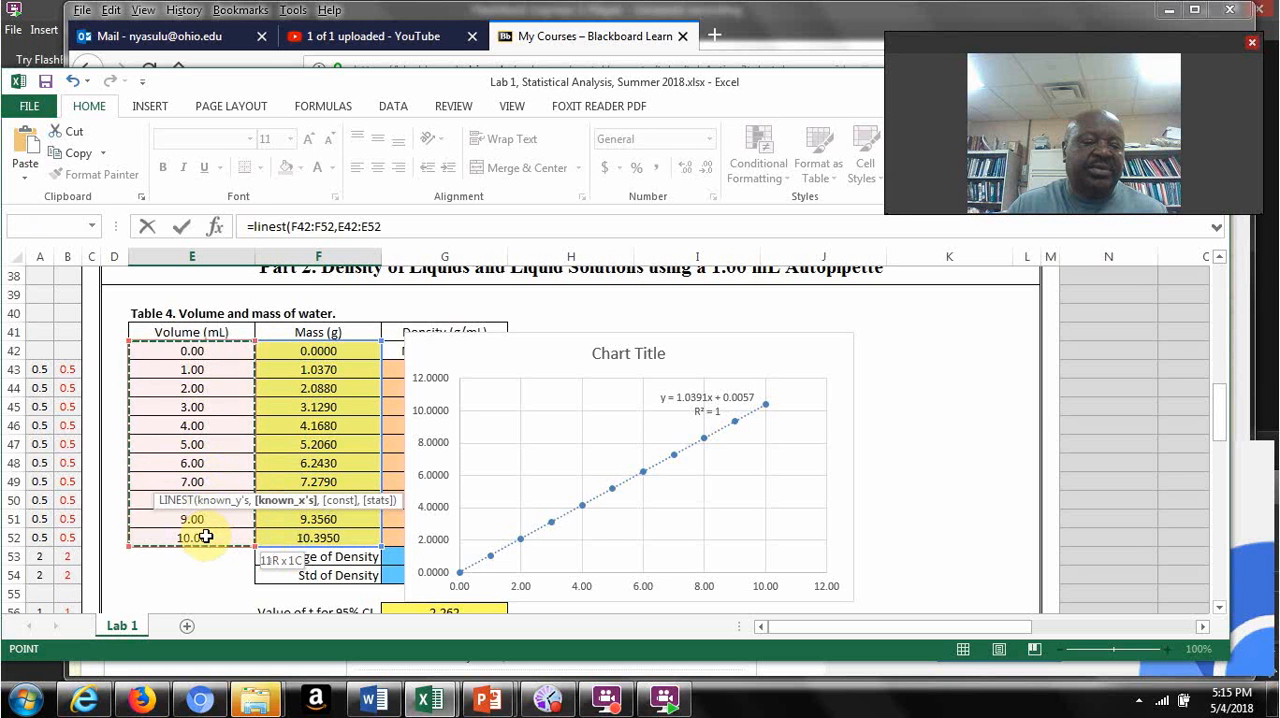
{"action": "type", "text": ","}
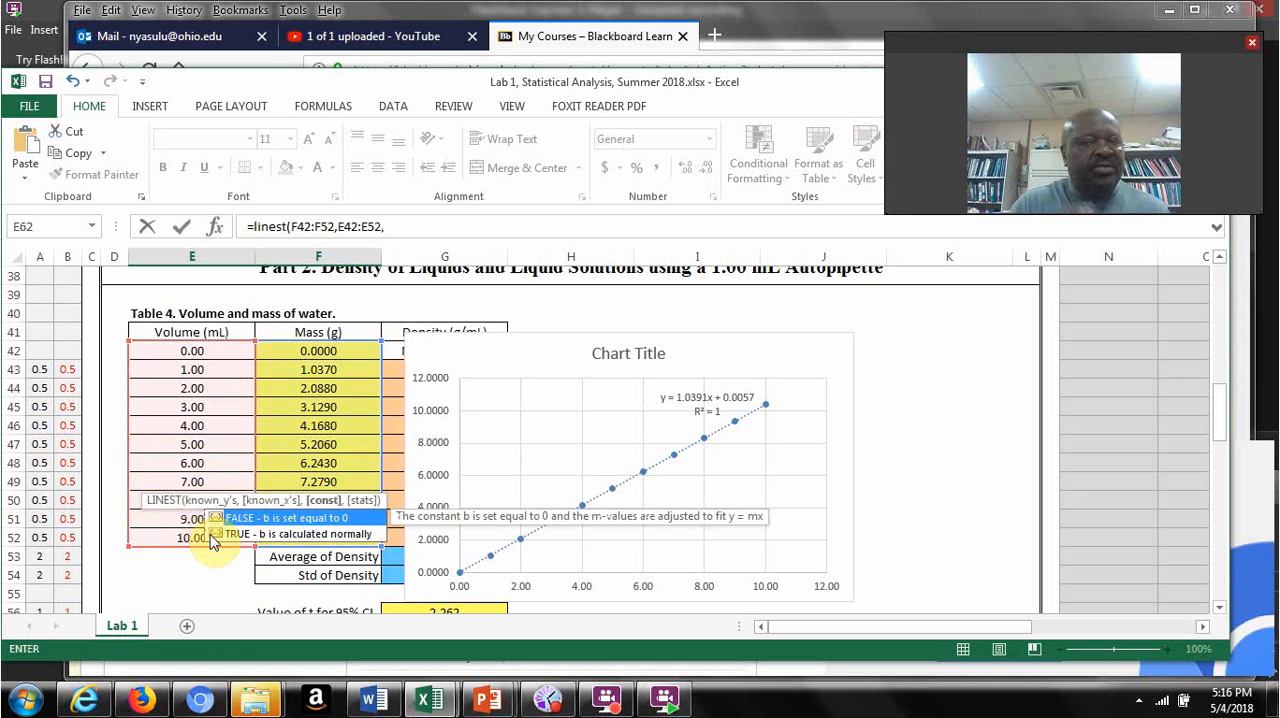
{"action": "type", "text": "true"}
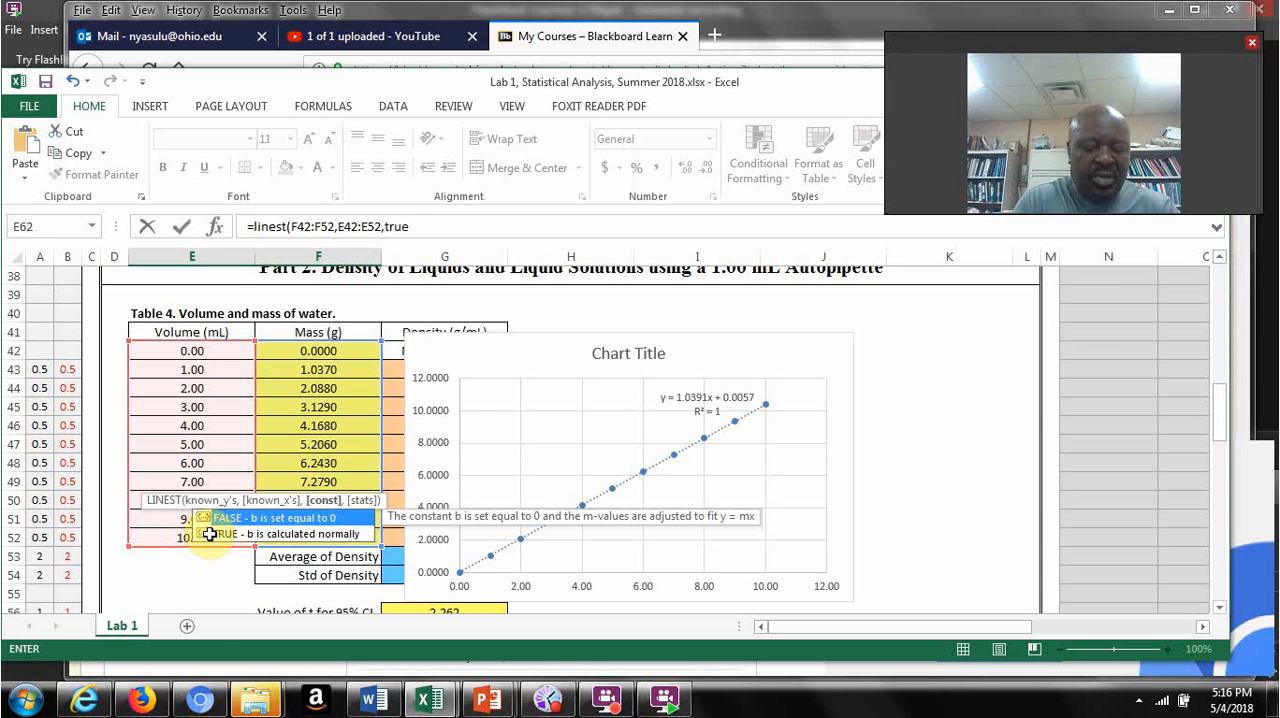
{"action": "type", "text": ",true"}
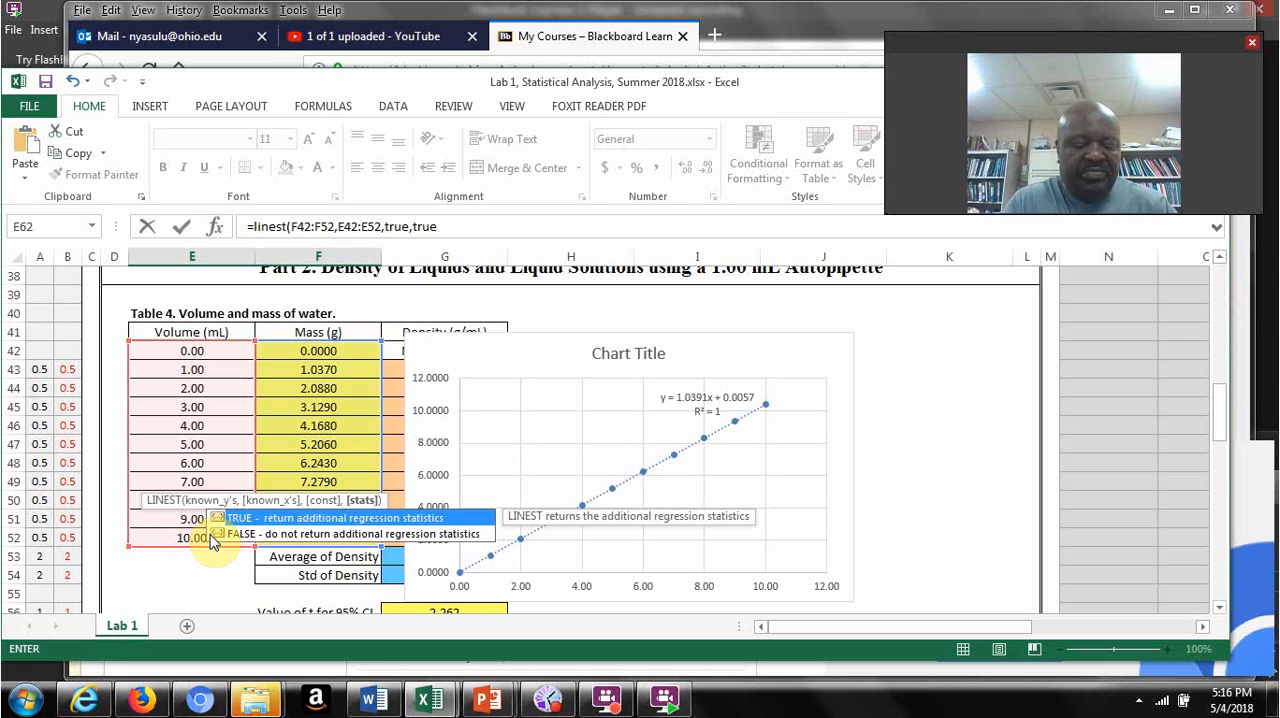
{"action": "type", "text": ")"}
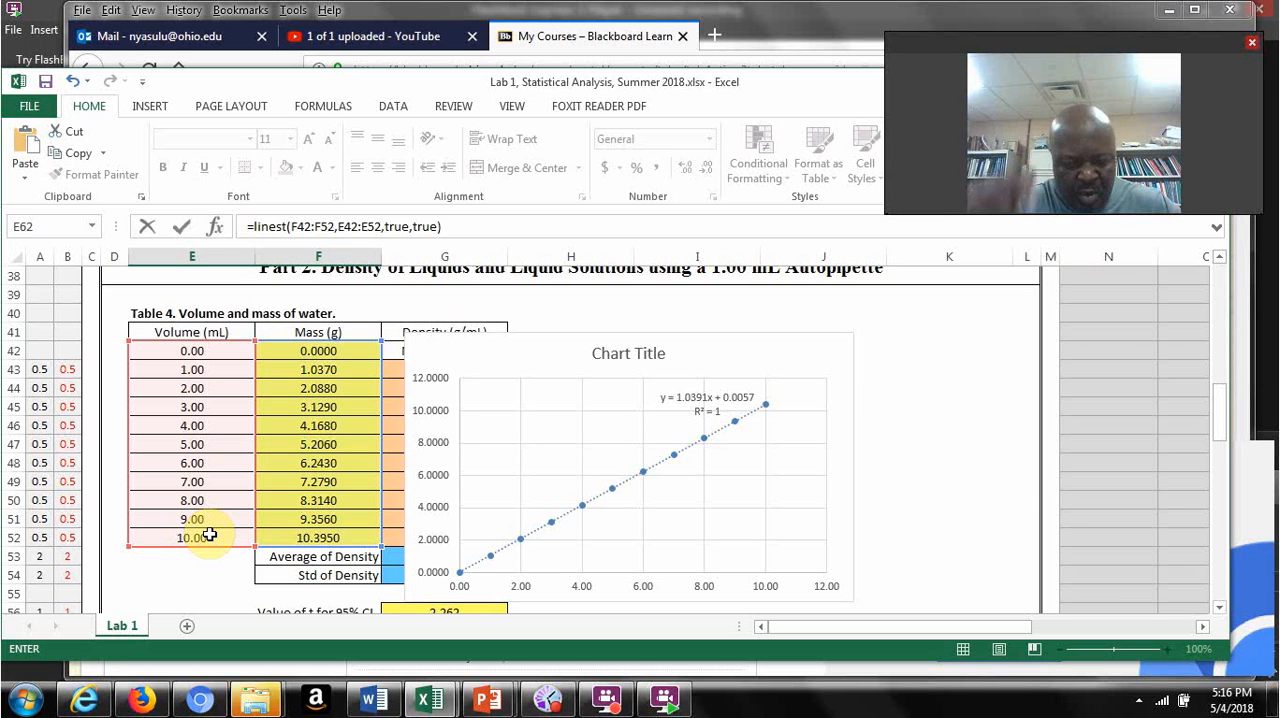
{"action": "key", "text": "ctrl+shift+Return"}
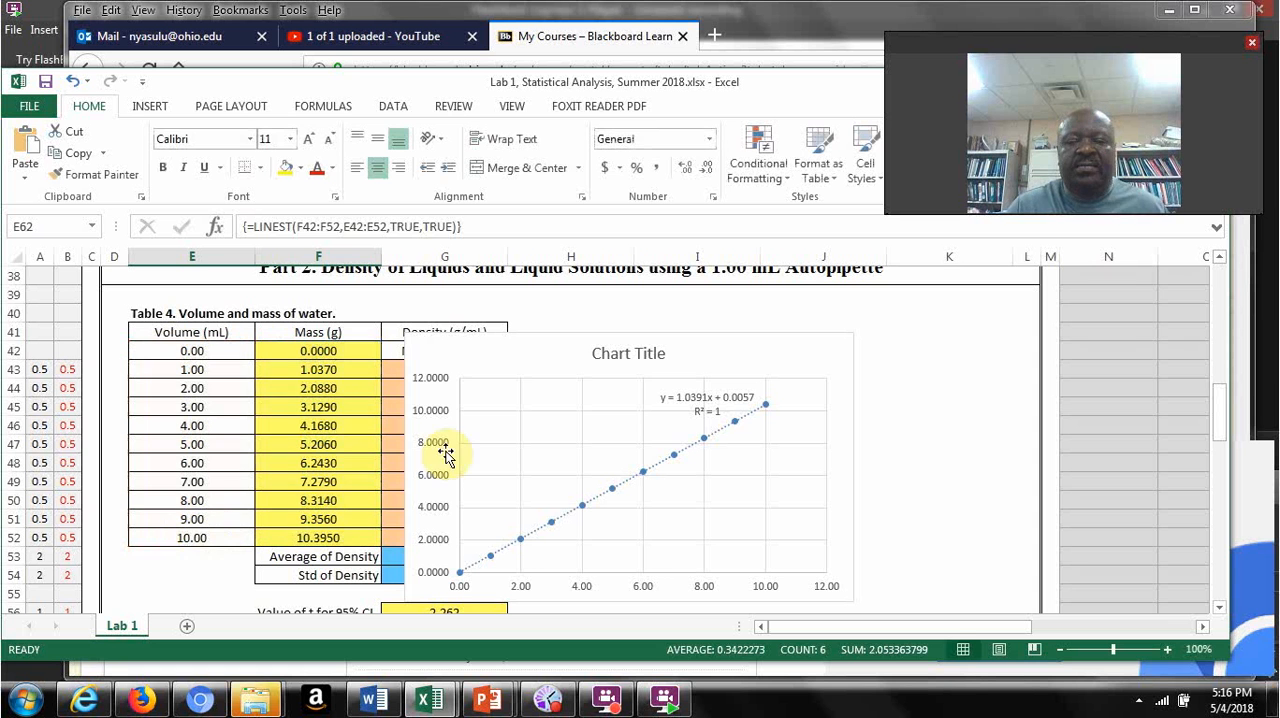
Step: Examine the Table 5 Linest output cells for the slope, the intercept and their standard deviations
{"action": "left_click_drag", "start_coordinate": [1222, 421], "coordinate": [1212, 486]}
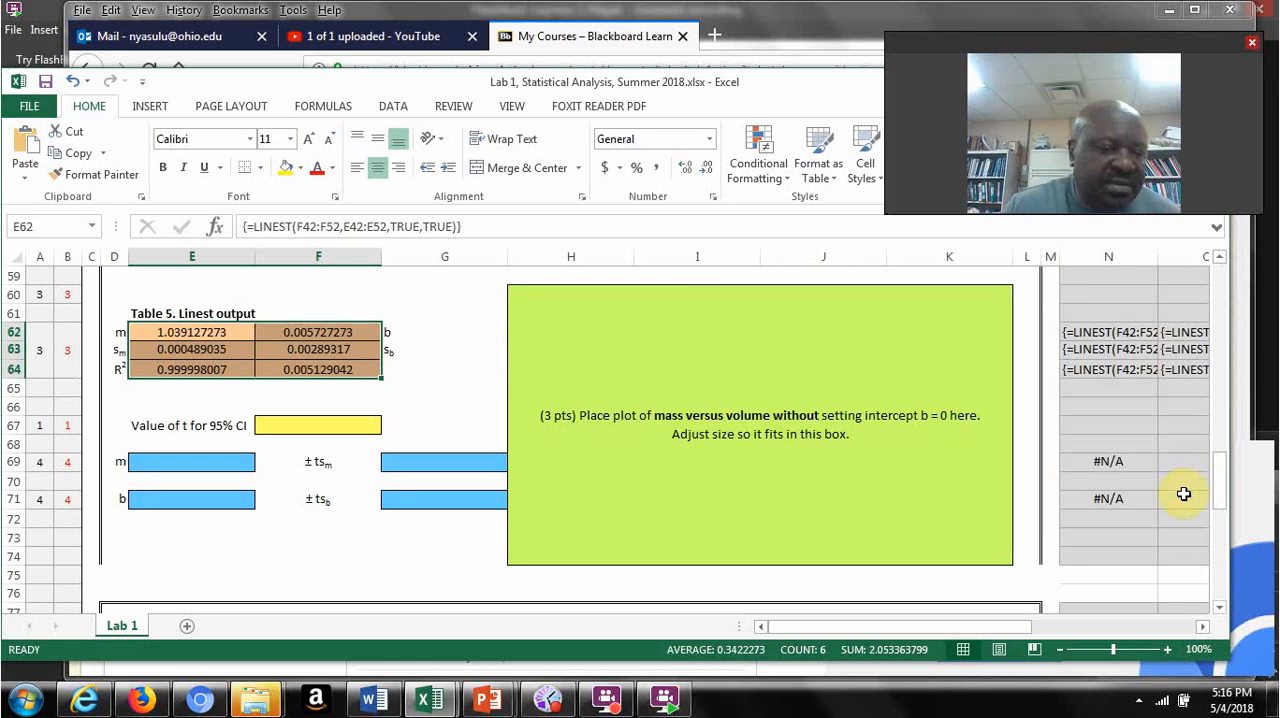
{"action": "left_click", "coordinate": [178, 332]}
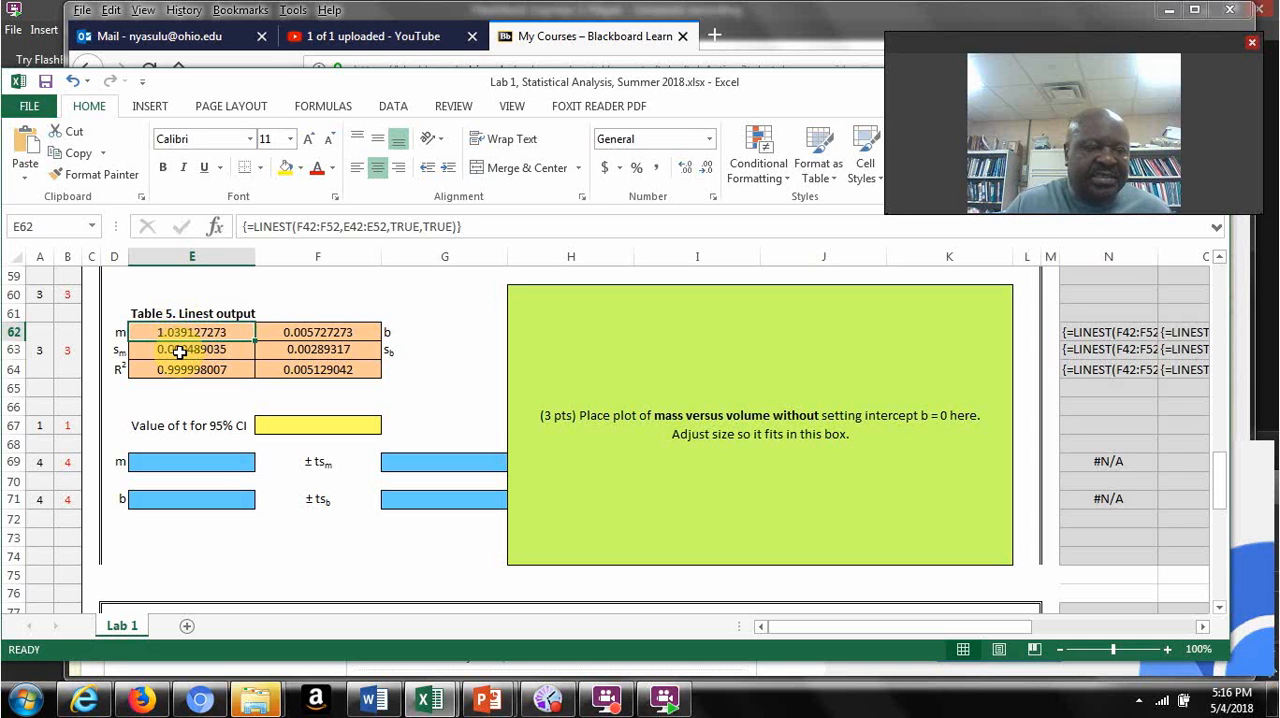
{"action": "left_click", "coordinate": [180, 352]}
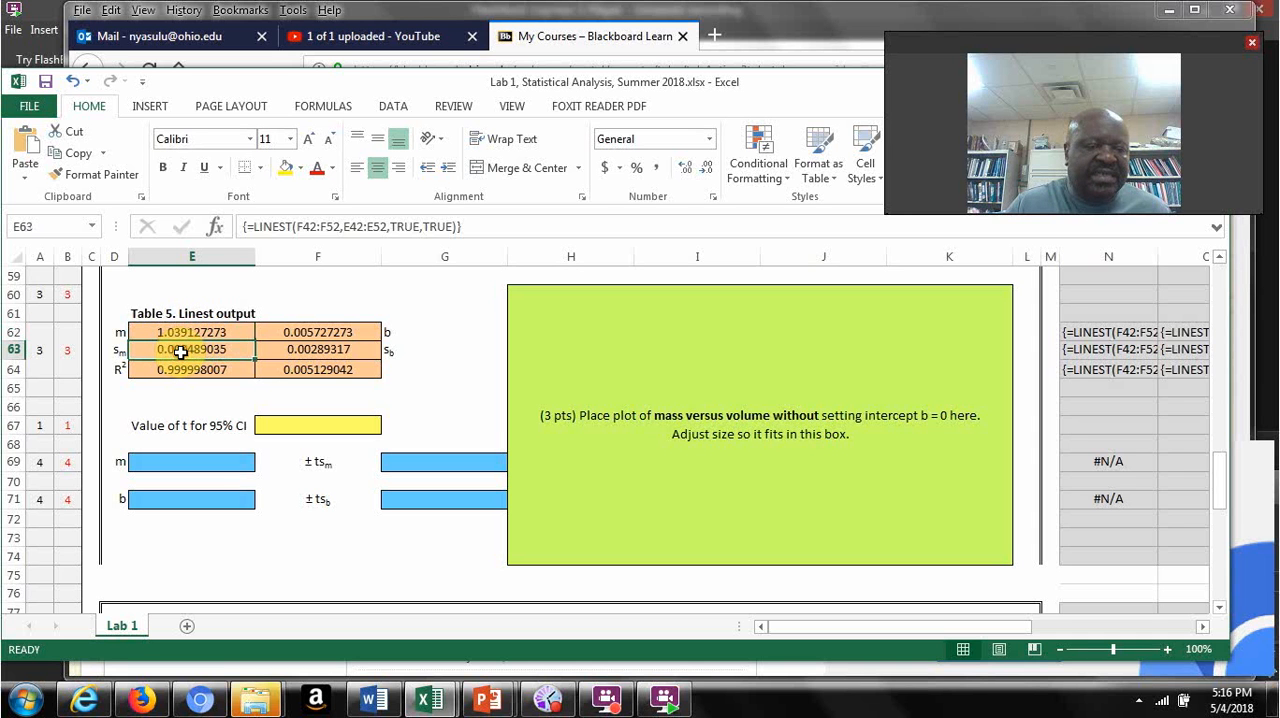
{"action": "left_click", "coordinate": [308, 331]}
{"action": "left_click", "coordinate": [316, 353]}
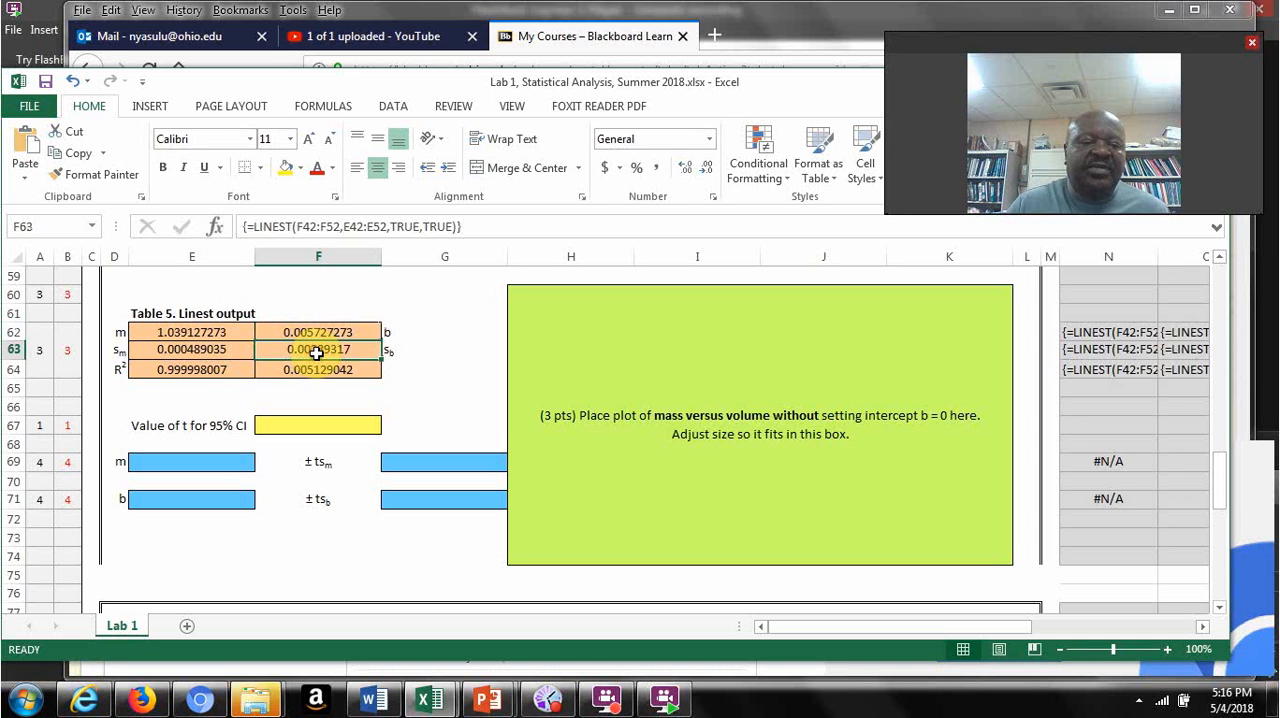
{"action": "left_click", "coordinate": [242, 351]}
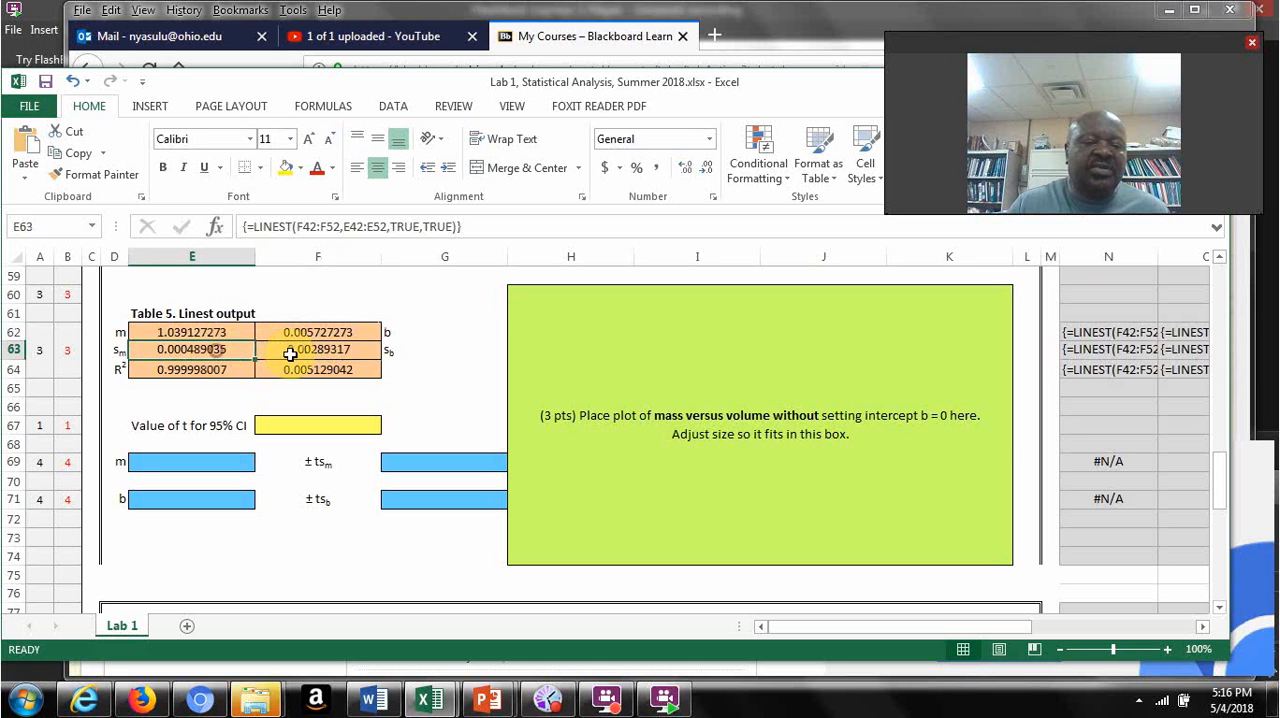
{"action": "left_click", "coordinate": [306, 353]}
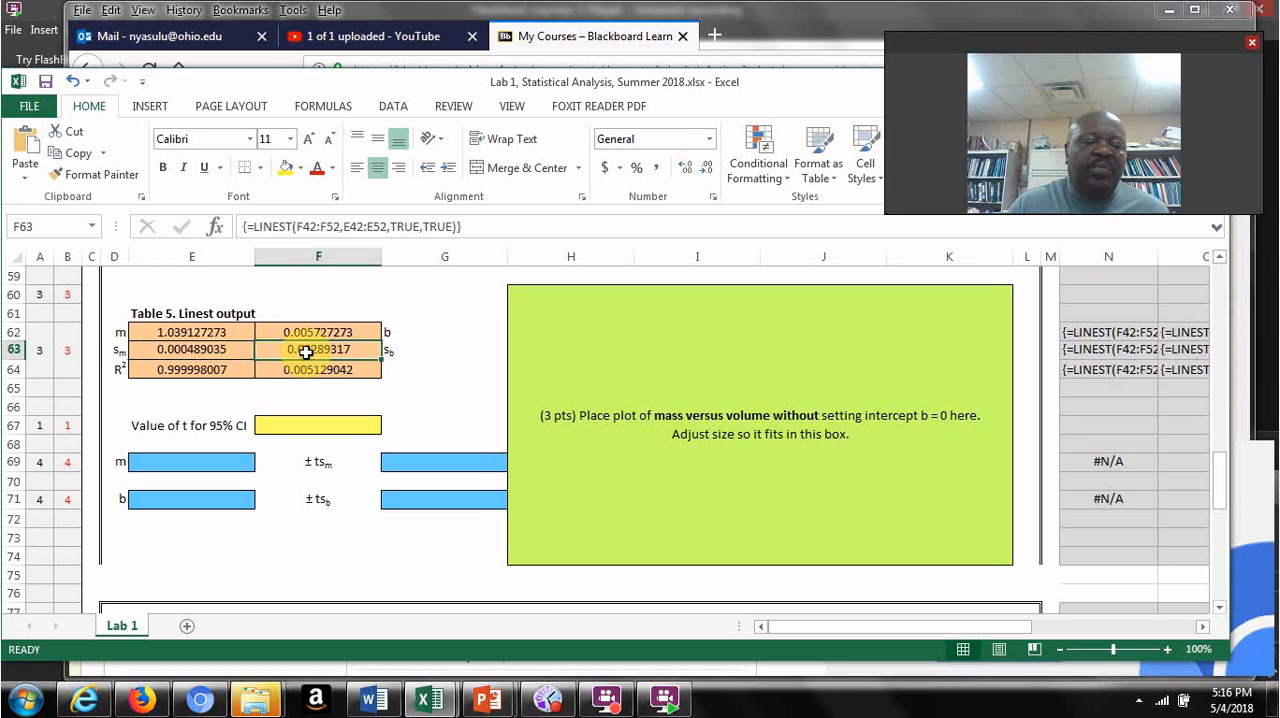
{"action": "left_click", "coordinate": [189, 331]}
{"action": "left_click", "coordinate": [298, 333]}
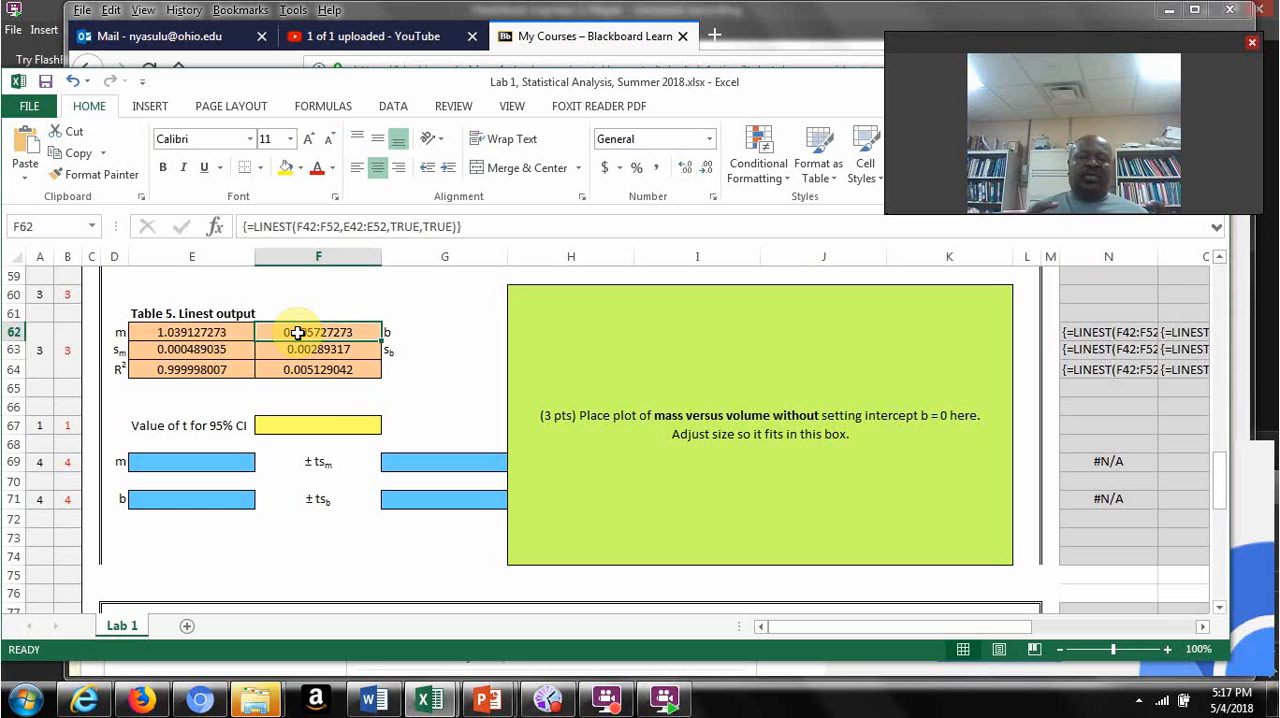
Step: Enter 2.262 in F67 as the value of t for the 95% confidence interval below Table 5
{"action": "left_click", "coordinate": [325, 423]}
{"action": "type", "text": "2.262"}
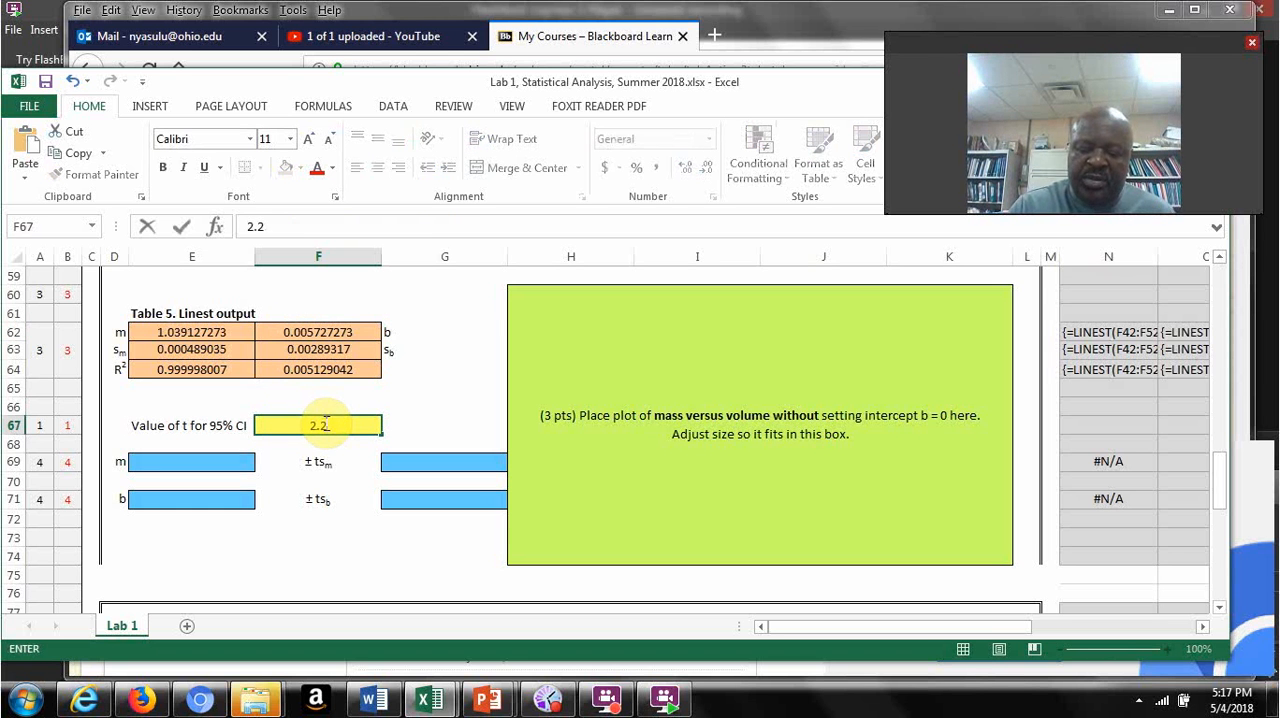
{"action": "left_click", "coordinate": [294, 537]}
Step: Calculate the slope's ± ts confidence interval in G69 with =F67*E63, and check its formula
{"action": "left_click", "coordinate": [424, 459]}
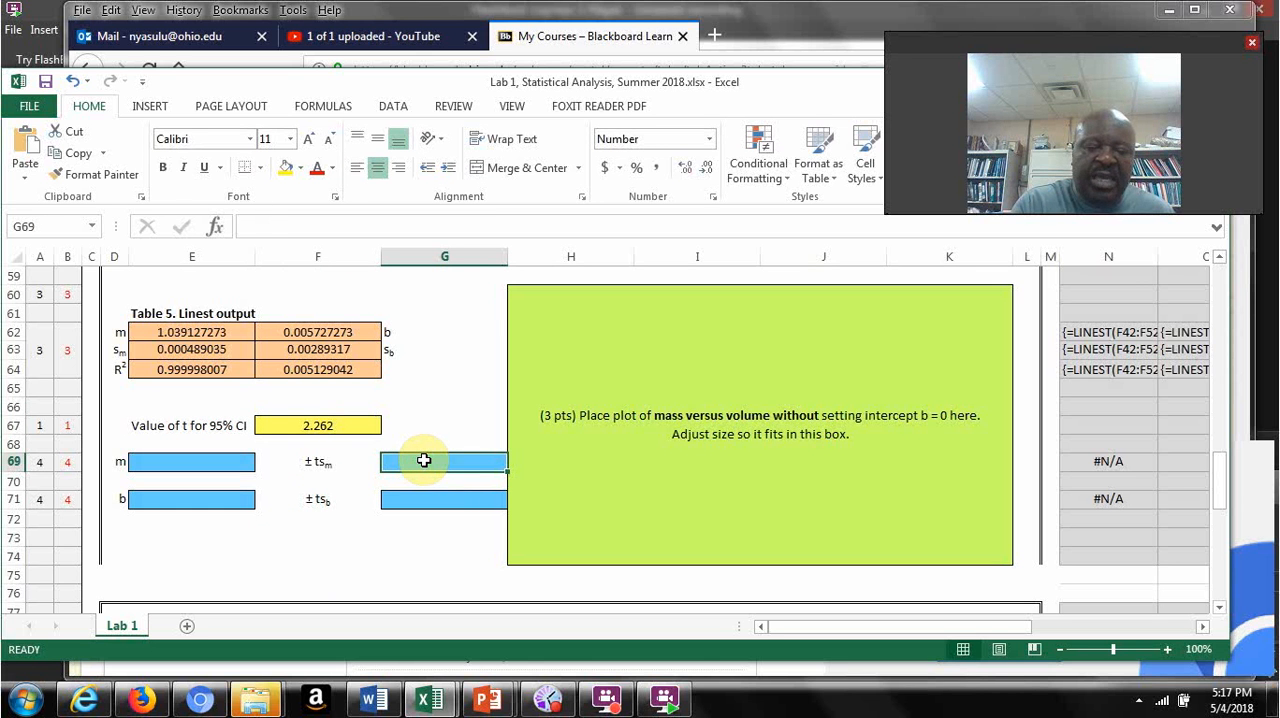
{"action": "type", "text": "="}
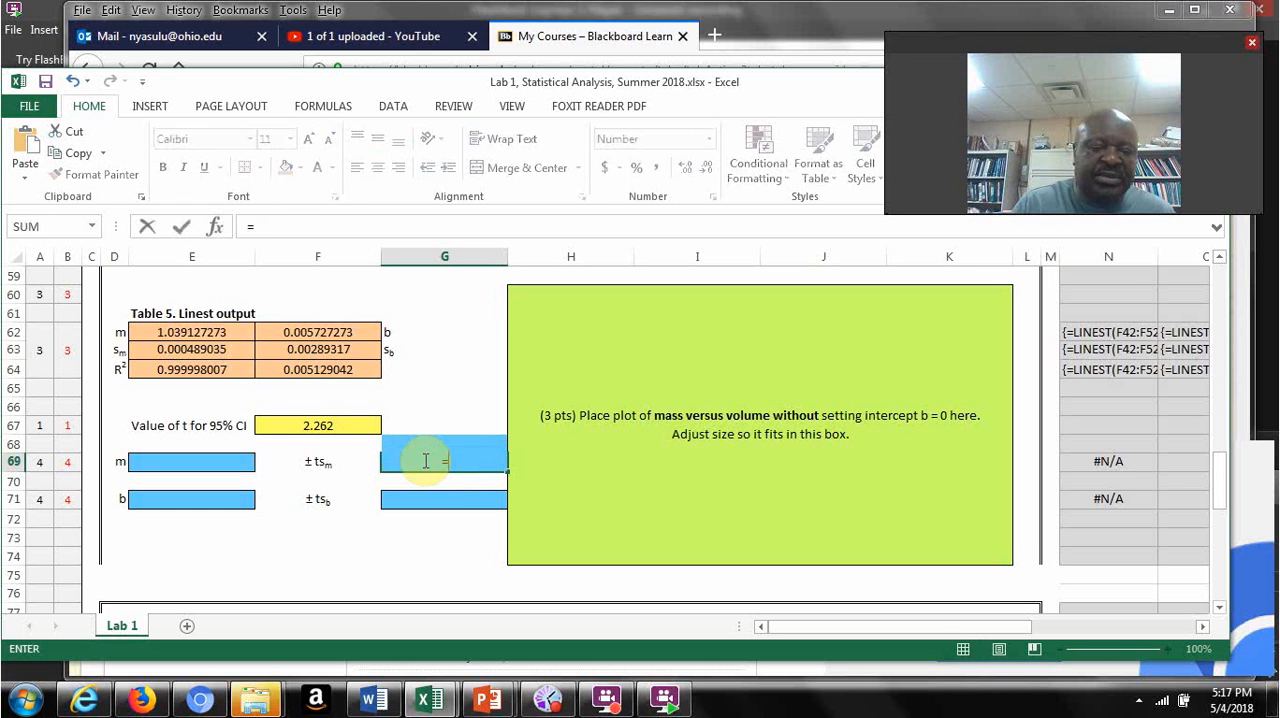
{"action": "left_click", "coordinate": [316, 425]}
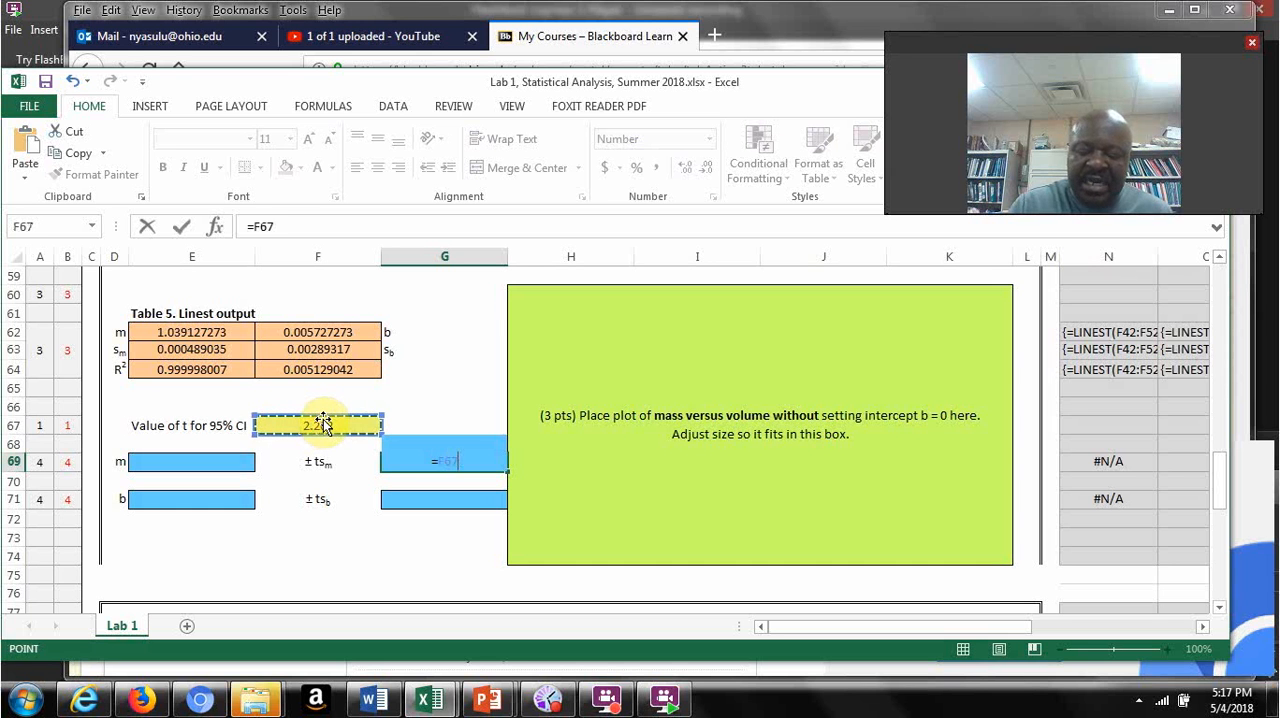
{"action": "type", "text": "*"}
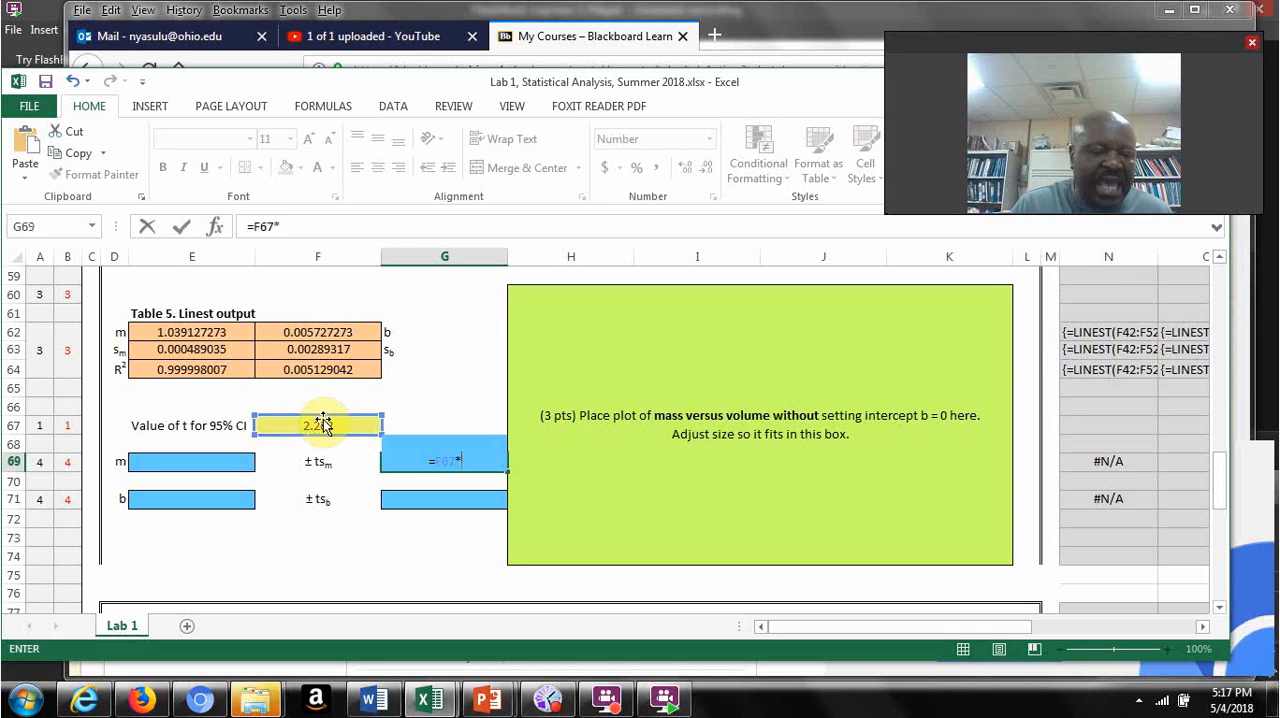
{"action": "left_click", "coordinate": [176, 341]}
{"action": "key", "text": "Return"}
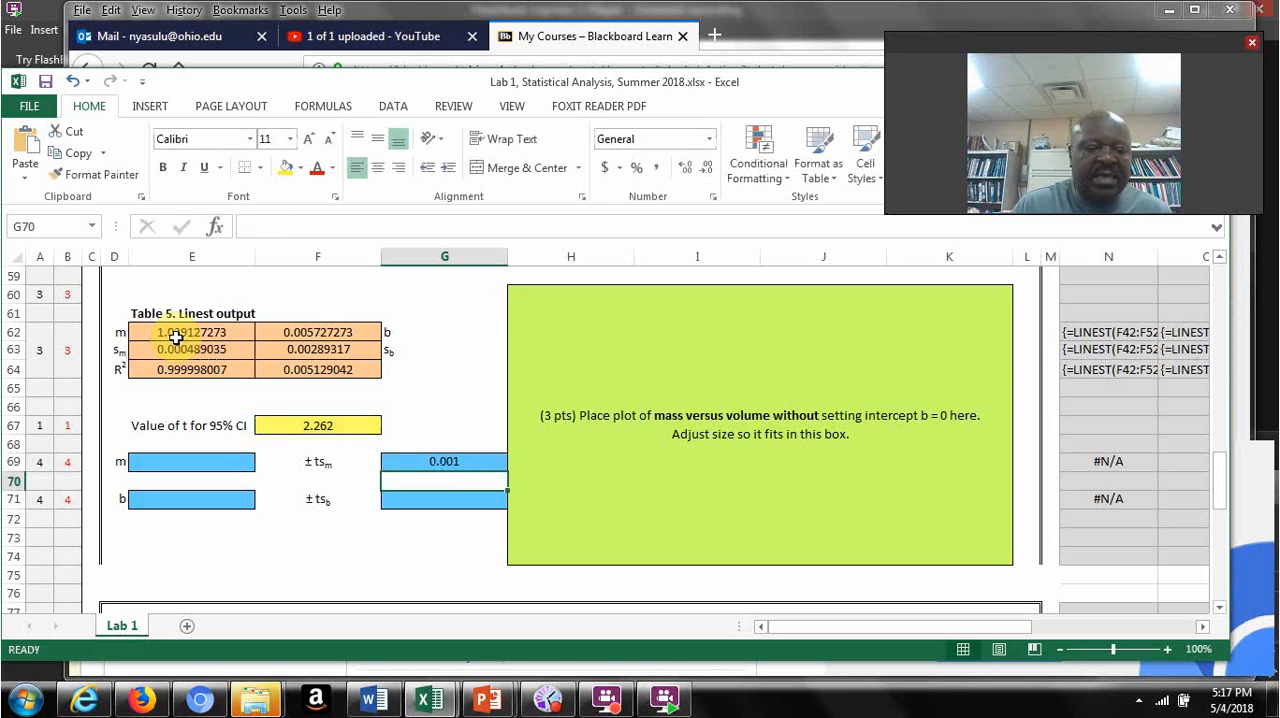
{"action": "left_click", "coordinate": [414, 463]}
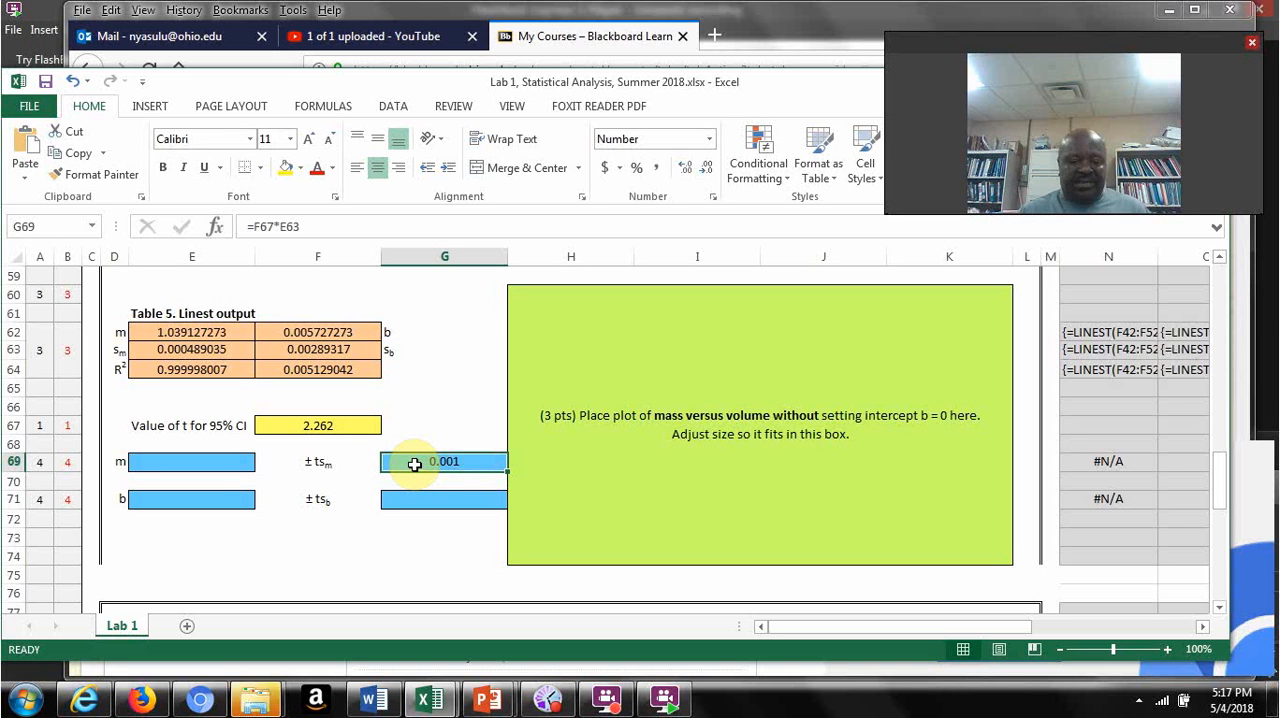
Step: Enter the slope m in E69 by linking it to the Linest output with =E62
{"action": "left_click", "coordinate": [217, 462]}
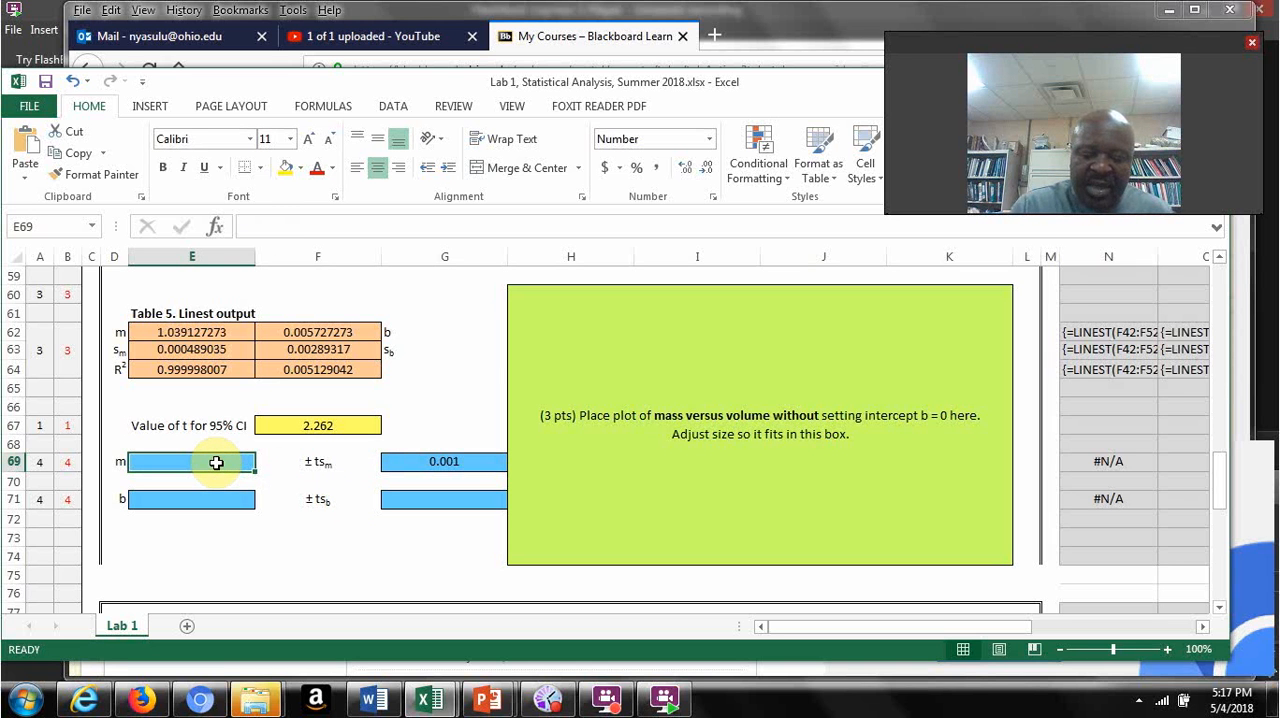
{"action": "type", "text": "="}
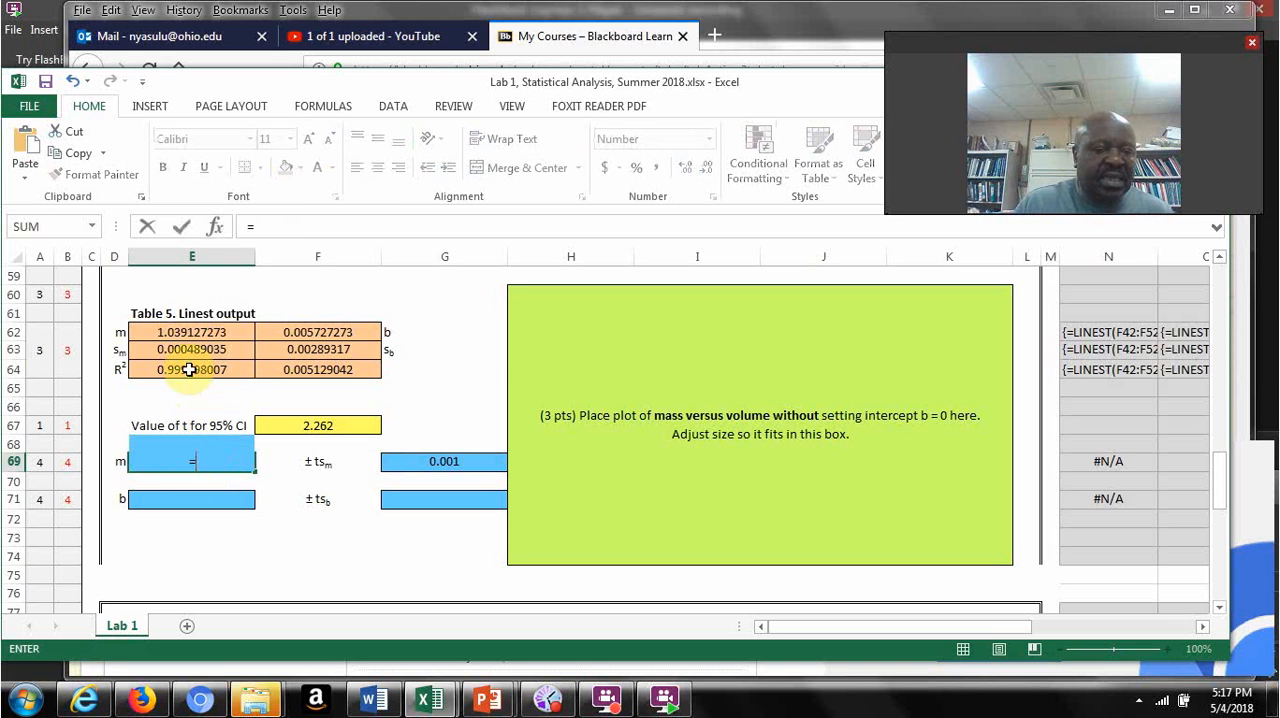
{"action": "left_click", "coordinate": [184, 333]}
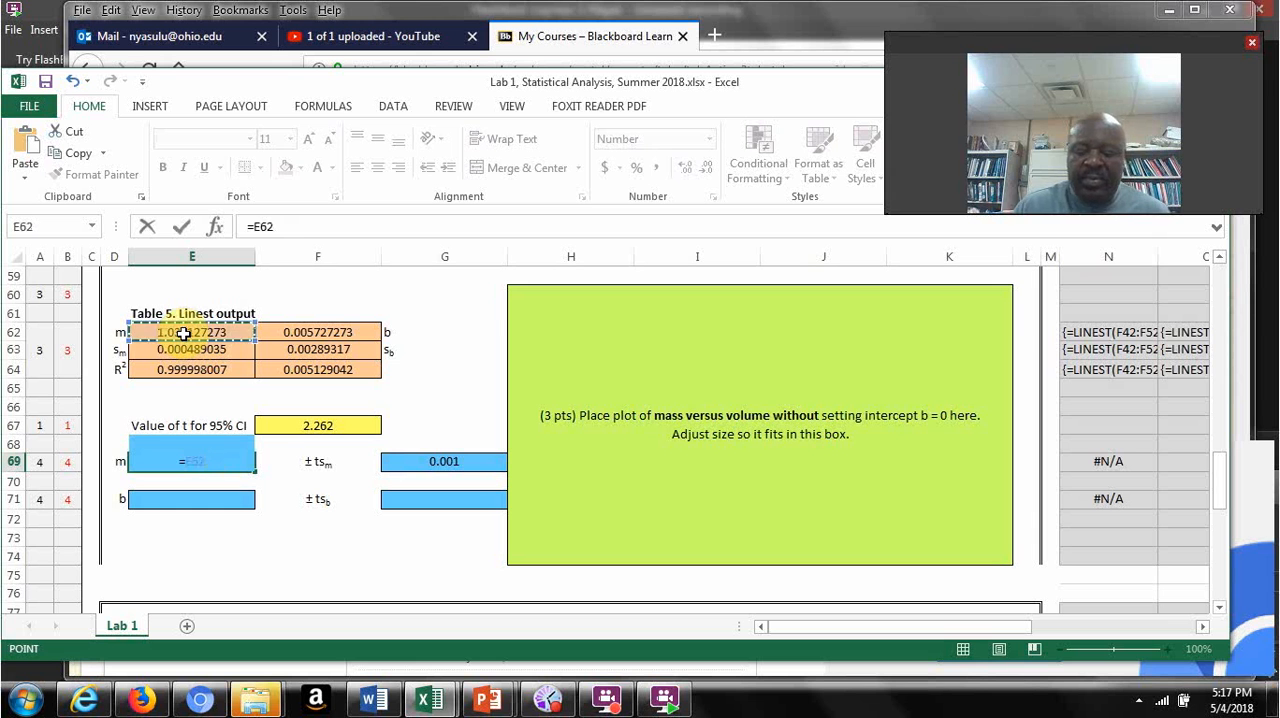
{"action": "key", "text": "Return"}
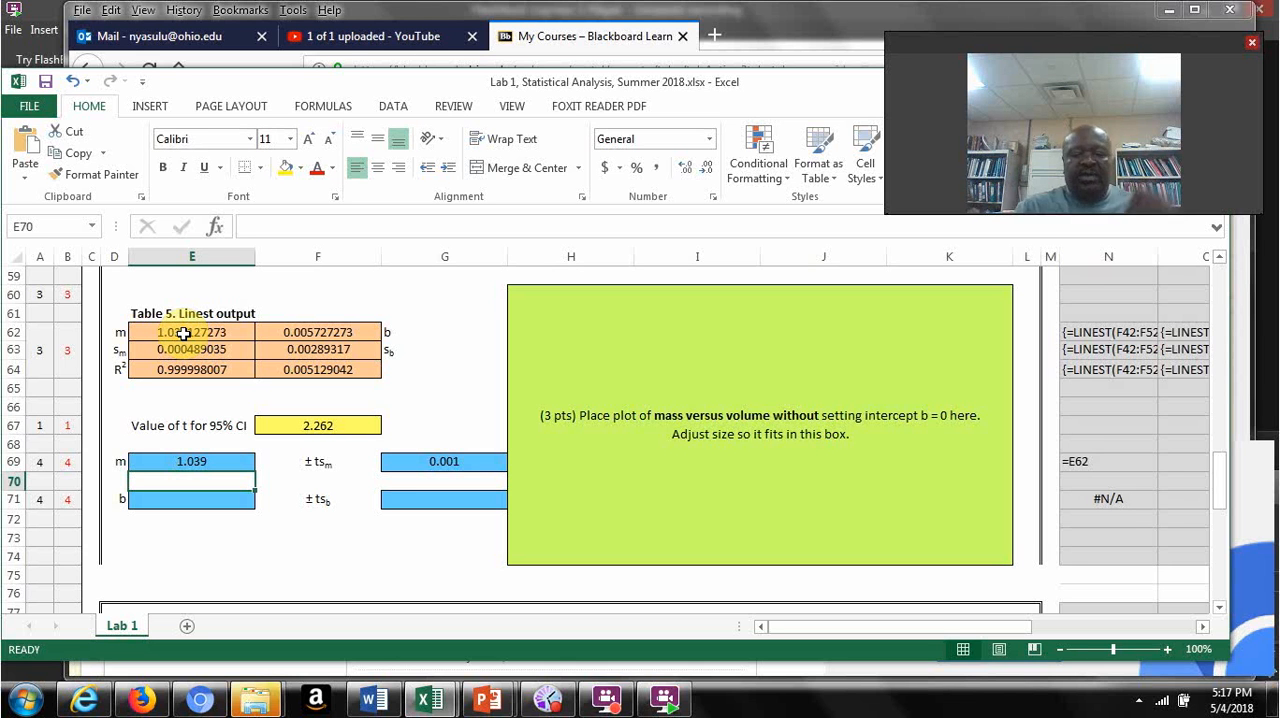
Step: Calculate ΛM in G87 with =F87/E87 in the conductivity table and fill the formula down to G93
{"action": "left_click_drag", "start_coordinate": [1220, 488], "coordinate": [1200, 526]}
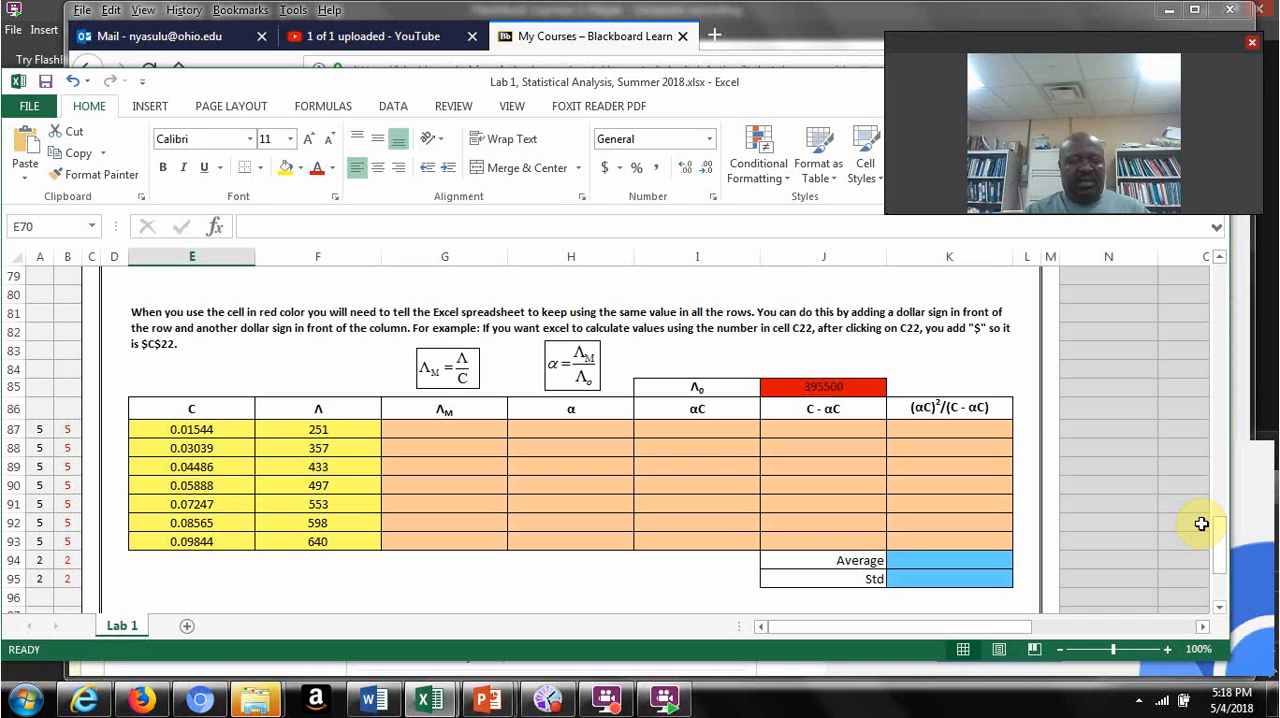
{"action": "left_click", "coordinate": [446, 430]}
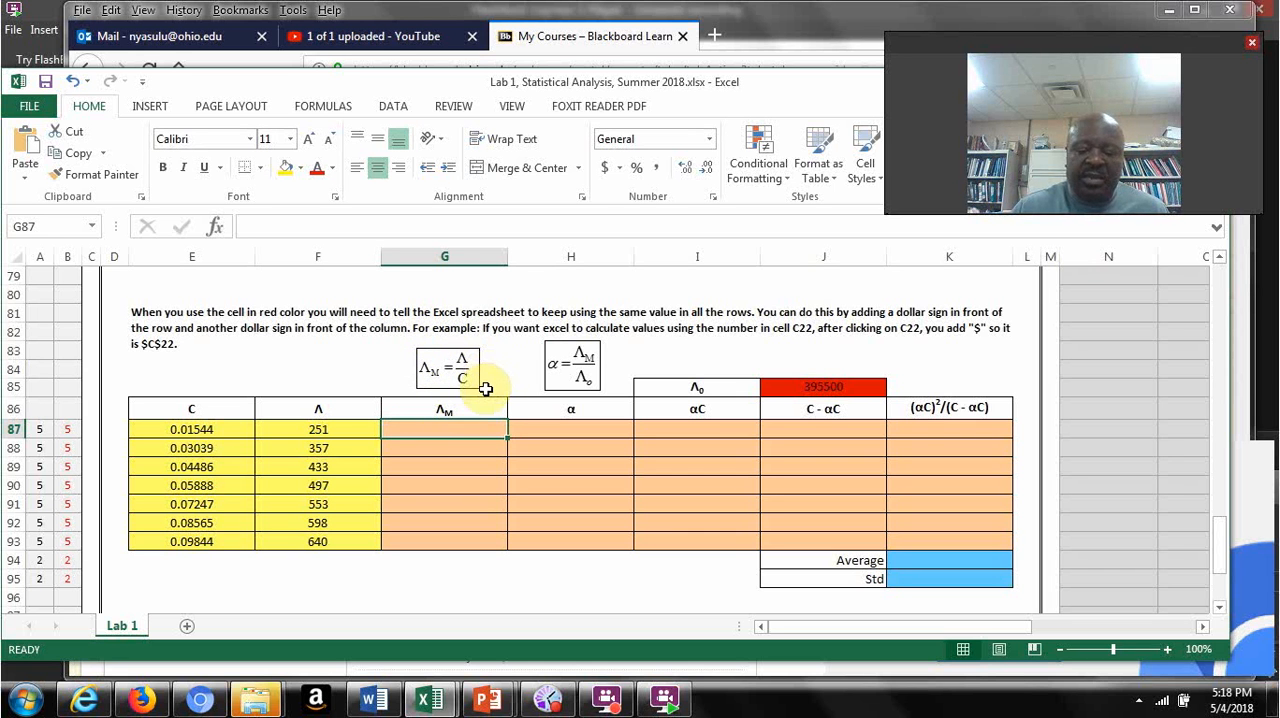
{"action": "type", "text": "="}
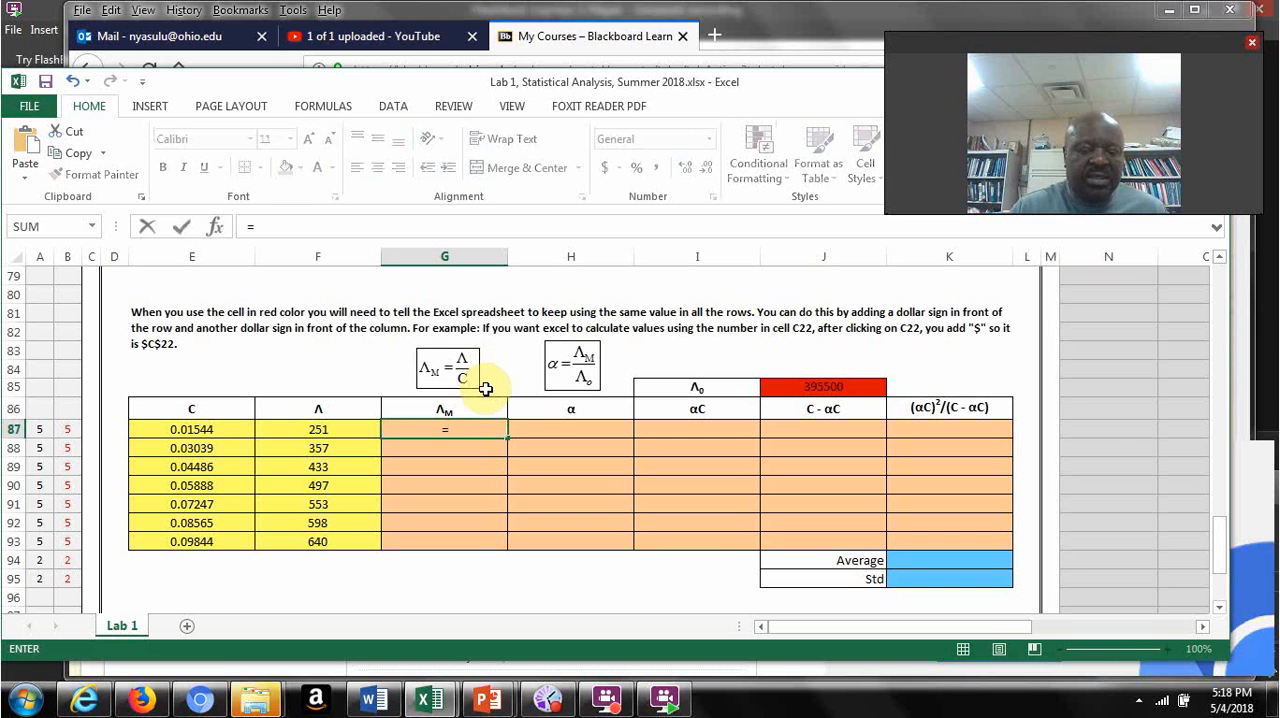
{"action": "left_click", "coordinate": [312, 429]}
{"action": "type", "text": "/"}
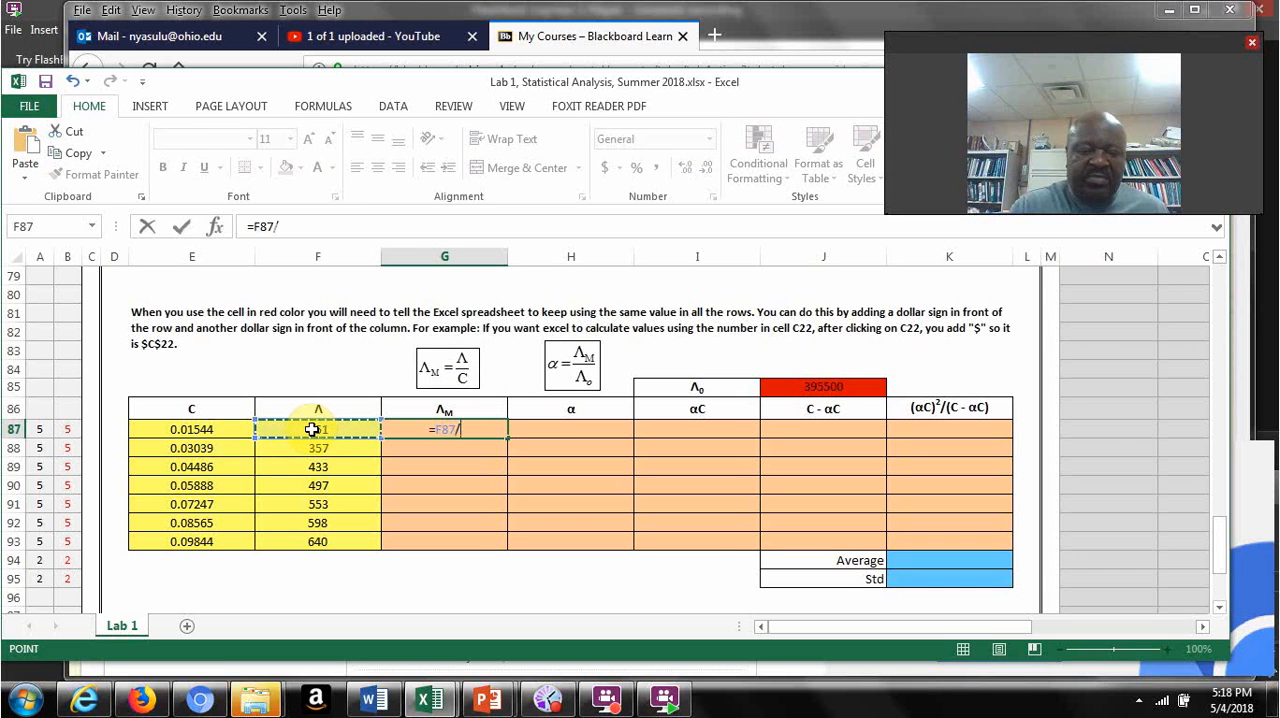
{"action": "left_click", "coordinate": [192, 429]}
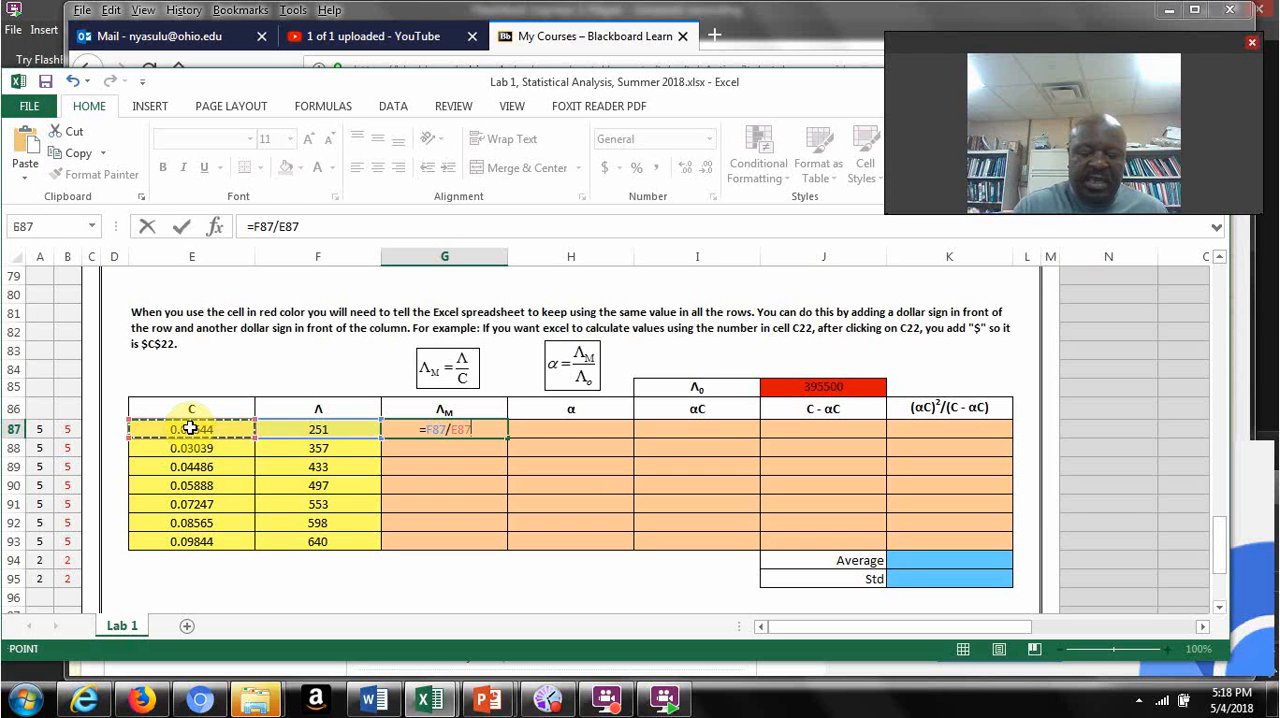
{"action": "key", "text": "Return"}
{"action": "left_click", "coordinate": [456, 433]}
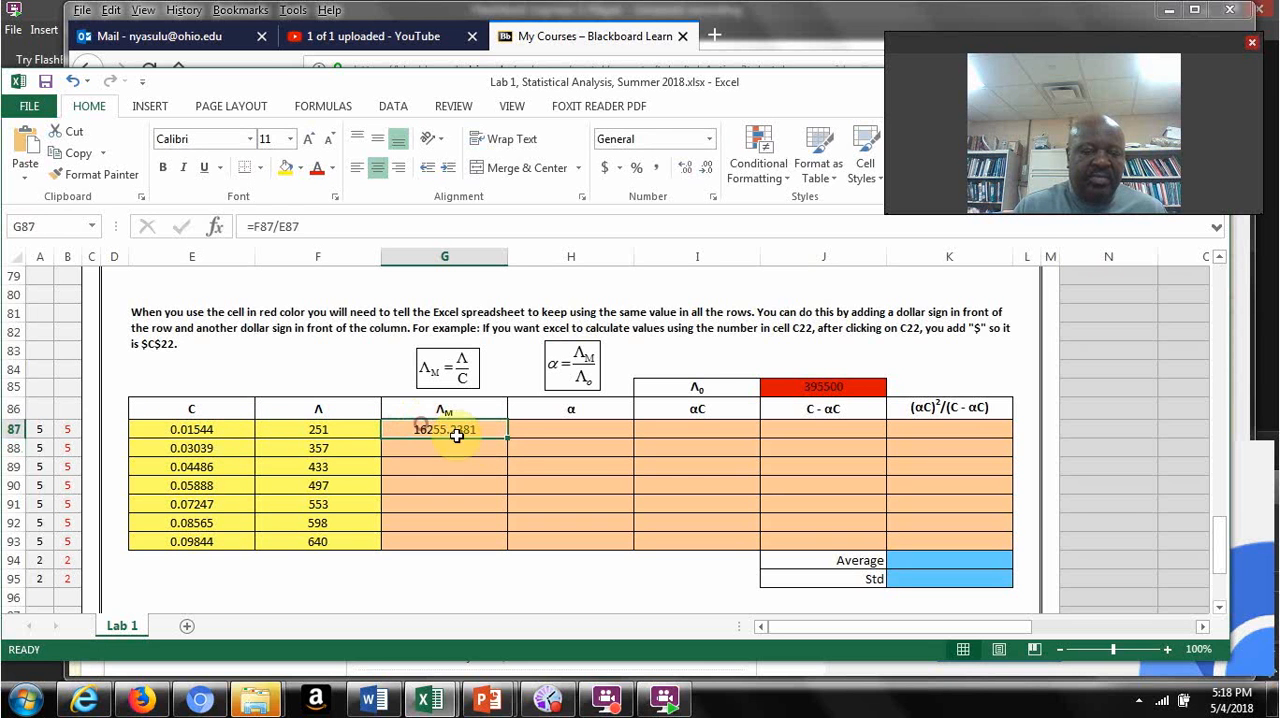
{"action": "left_click_drag", "start_coordinate": [505, 437], "coordinate": [508, 543]}
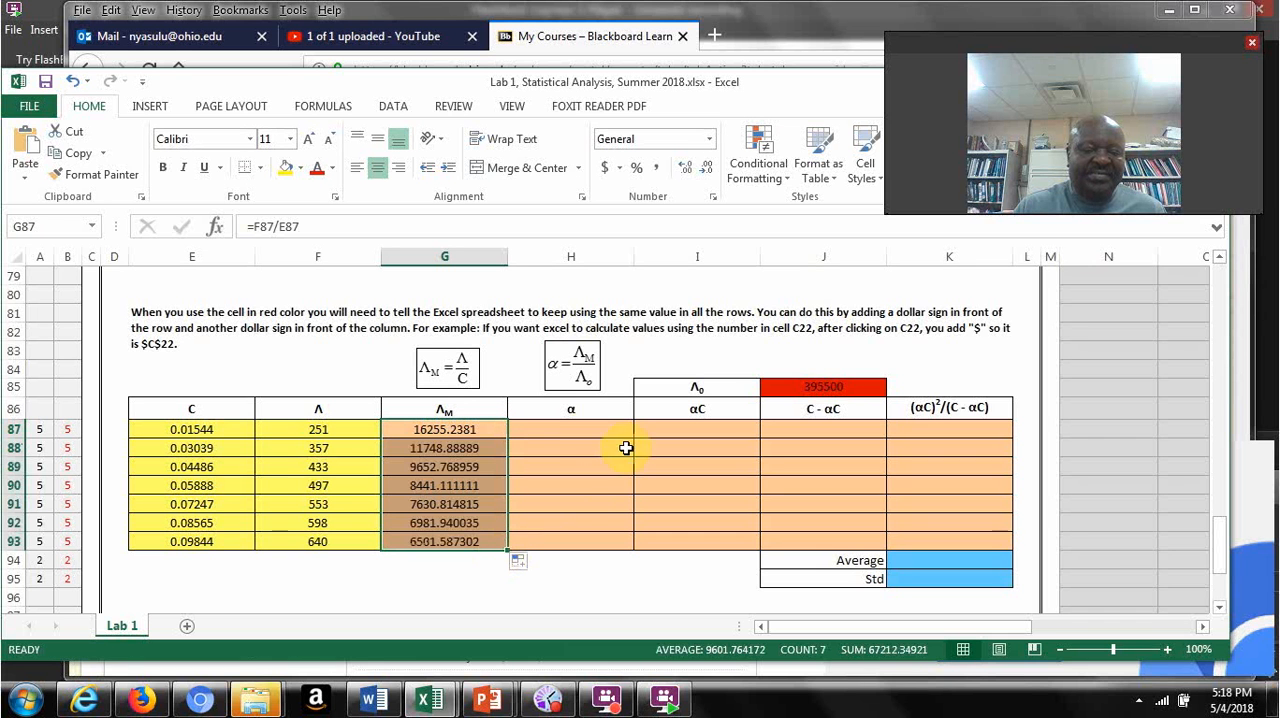
Step: Calculate α in H87 by dividing ΛM by the red Λ0 cell with =G87/J85
{"action": "left_click", "coordinate": [570, 428]}
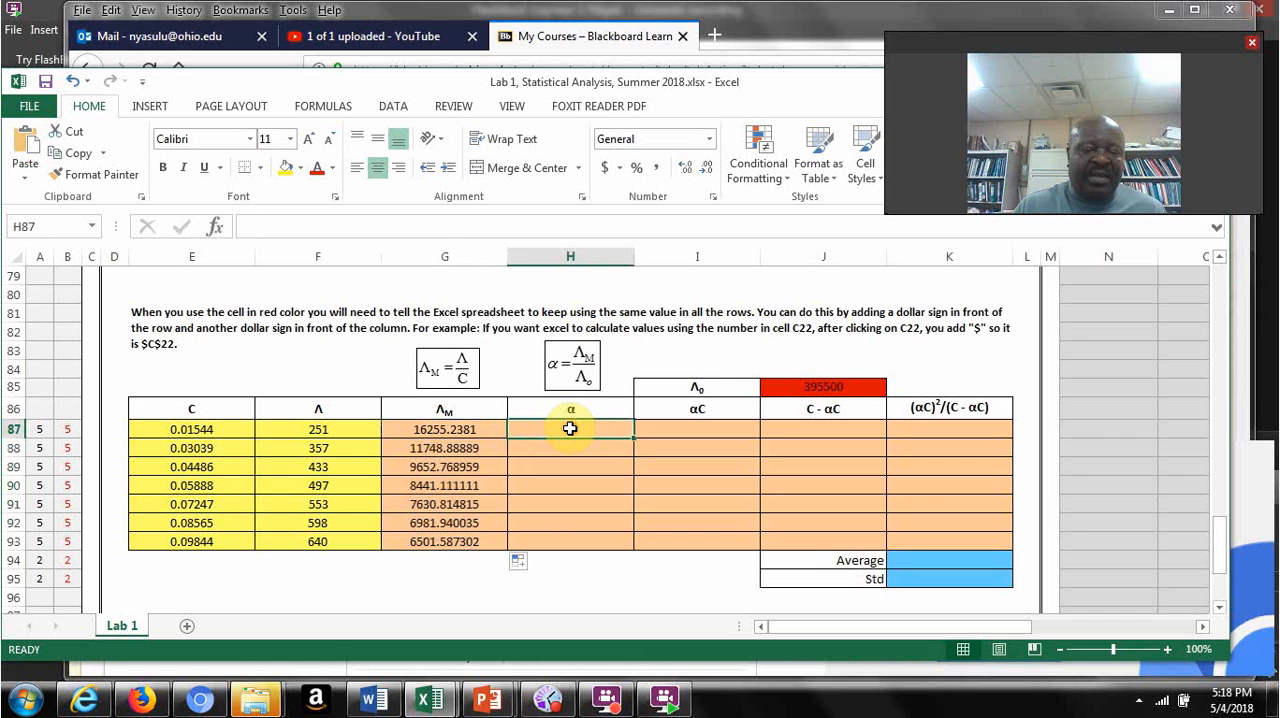
{"action": "type", "text": "="}
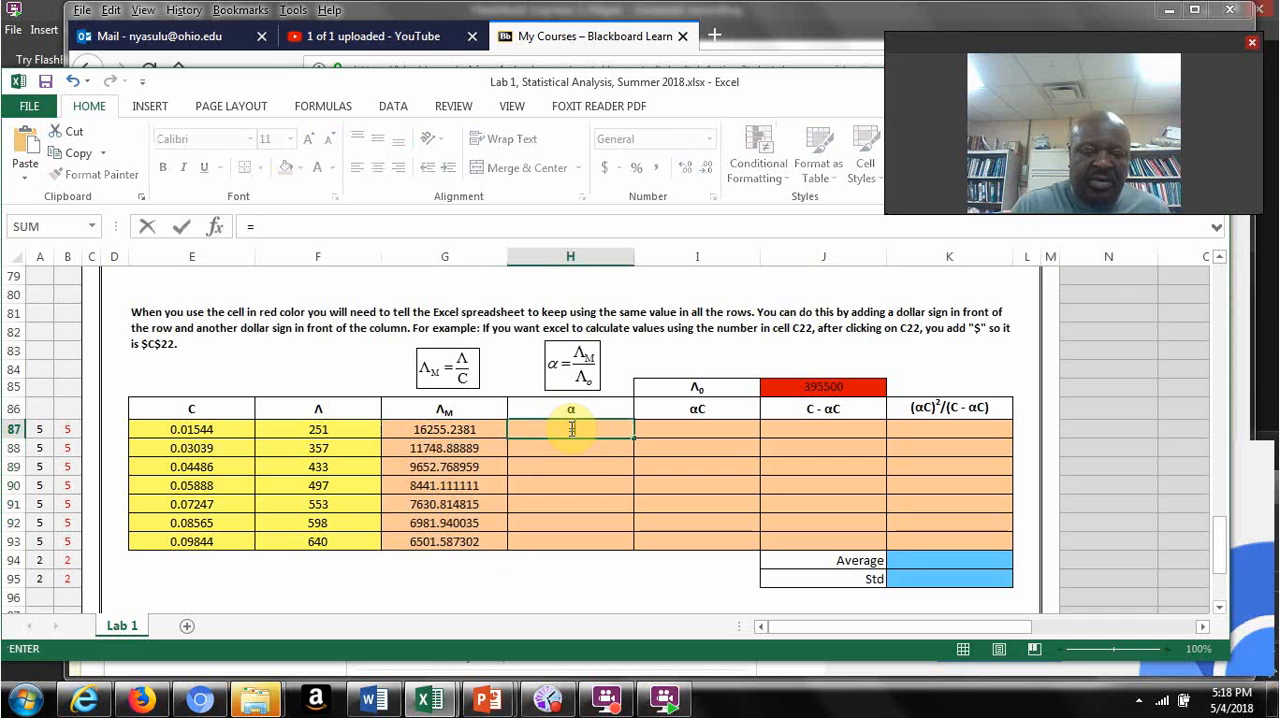
{"action": "left_click", "coordinate": [437, 428]}
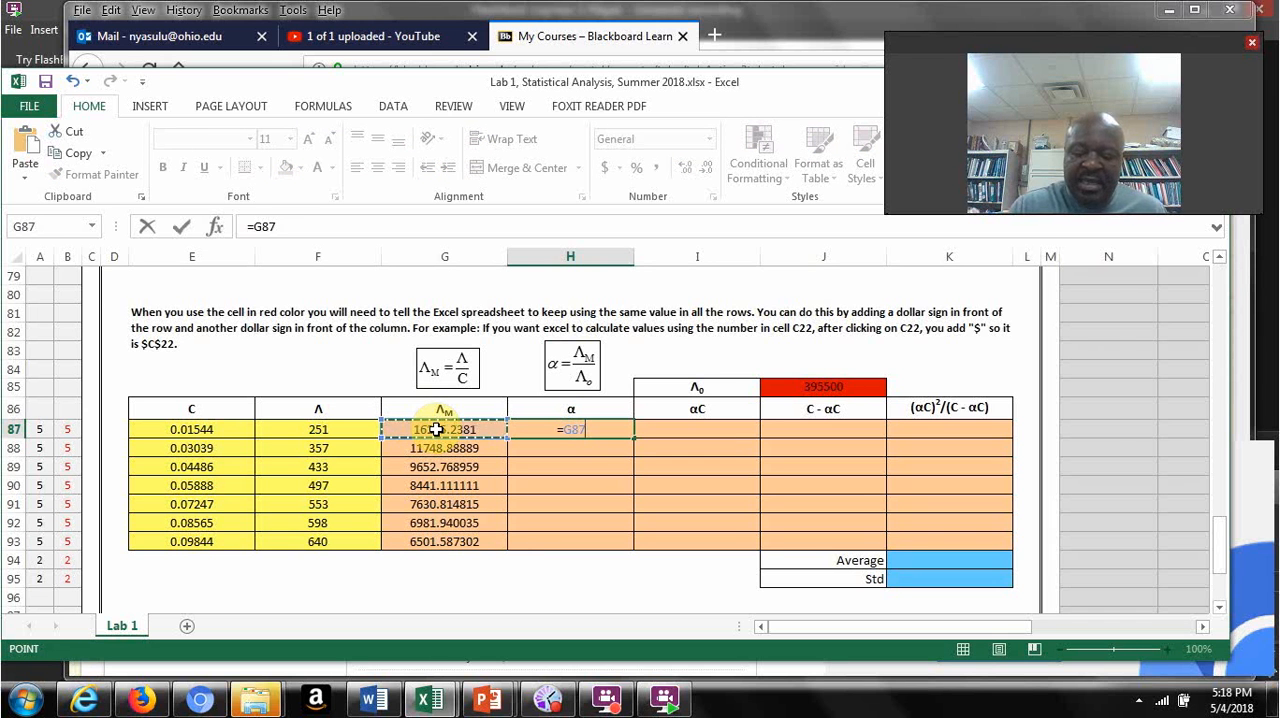
{"action": "type", "text": "/"}
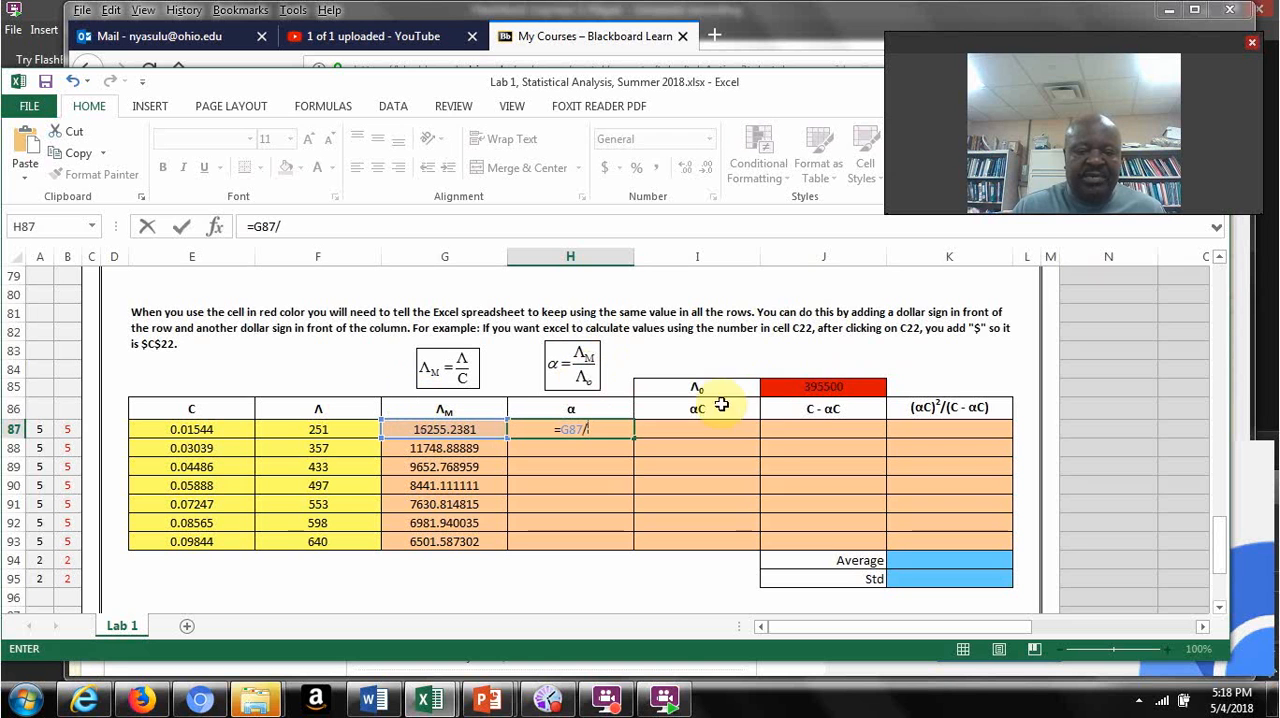
{"action": "left_click", "coordinate": [818, 388]}
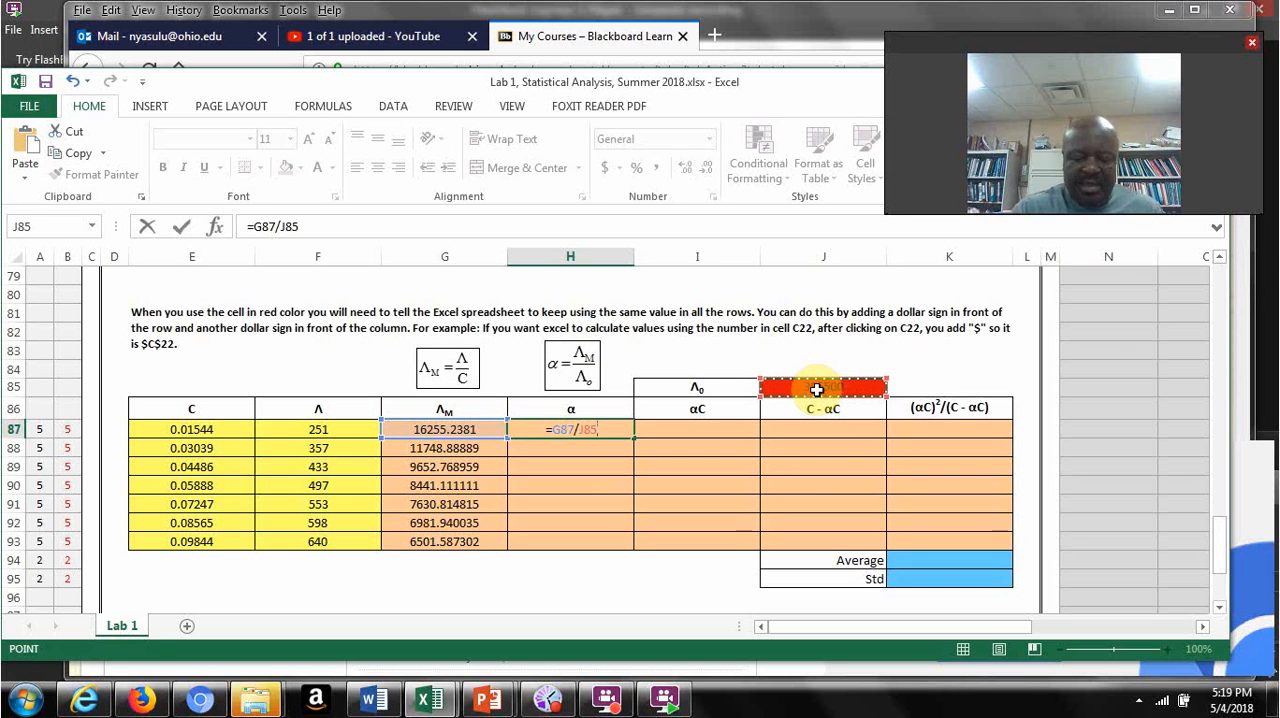
{"action": "key", "text": "Return"}
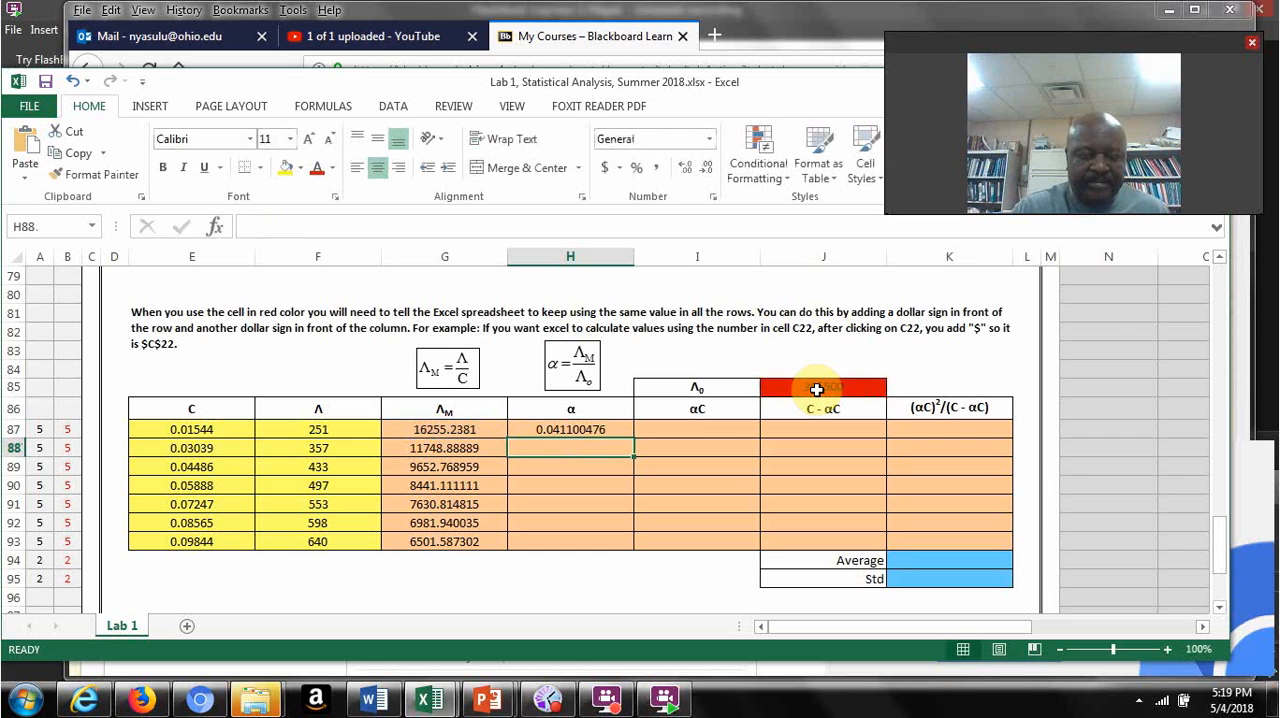
Step: Try to fill the α formula with its relative J85 reference from H87 down to H93
{"action": "left_click", "coordinate": [560, 429]}
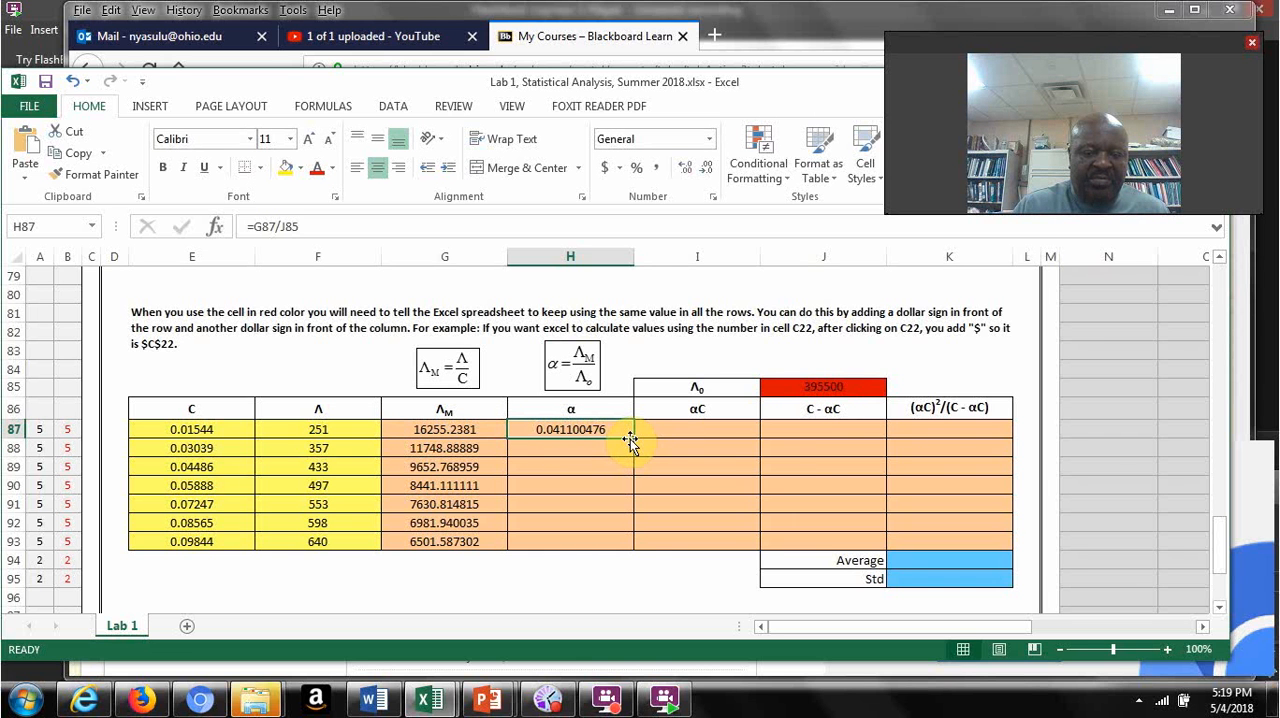
{"action": "left_click_drag", "start_coordinate": [630, 439], "coordinate": [622, 517]}
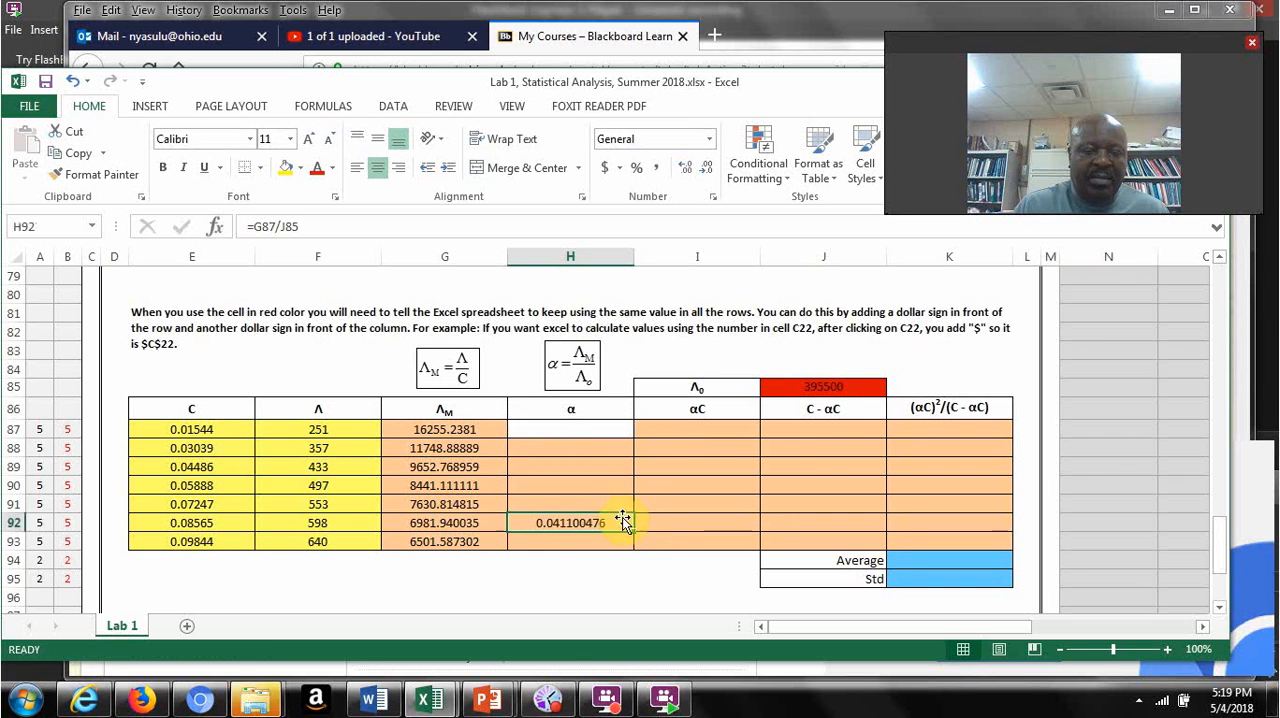
{"action": "left_click", "coordinate": [73, 82]}
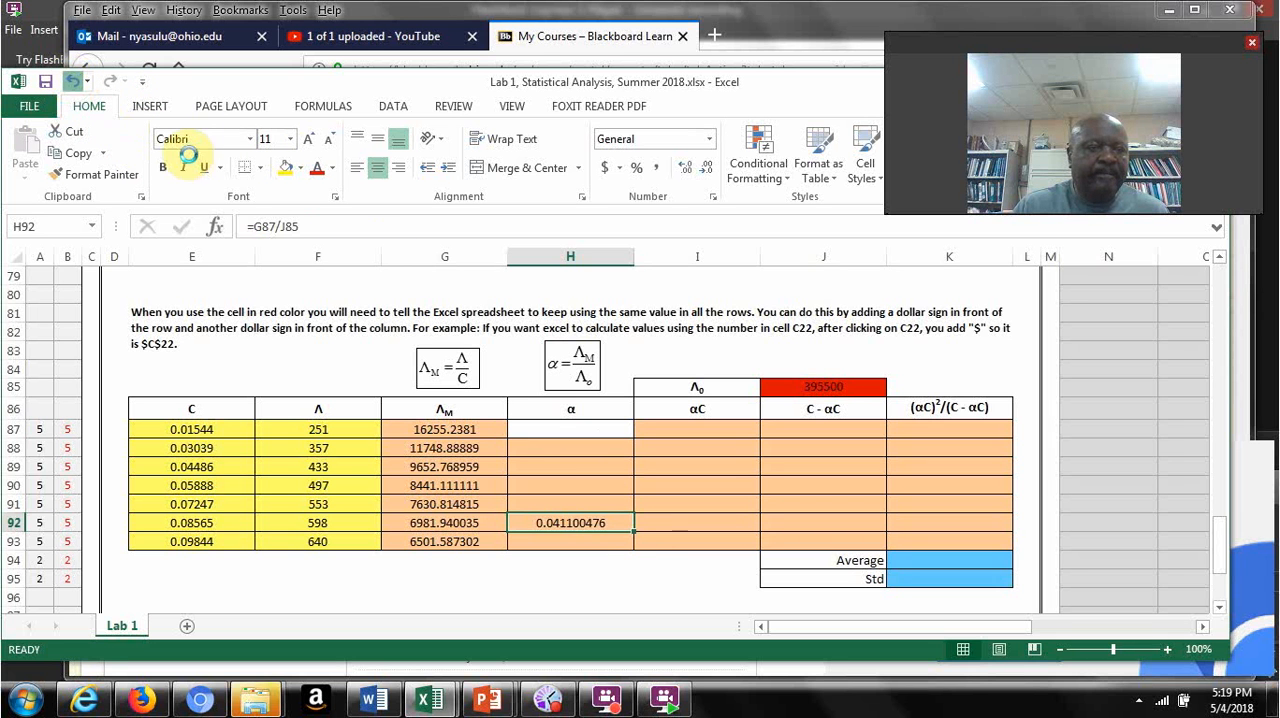
{"action": "left_click", "coordinate": [586, 450]}
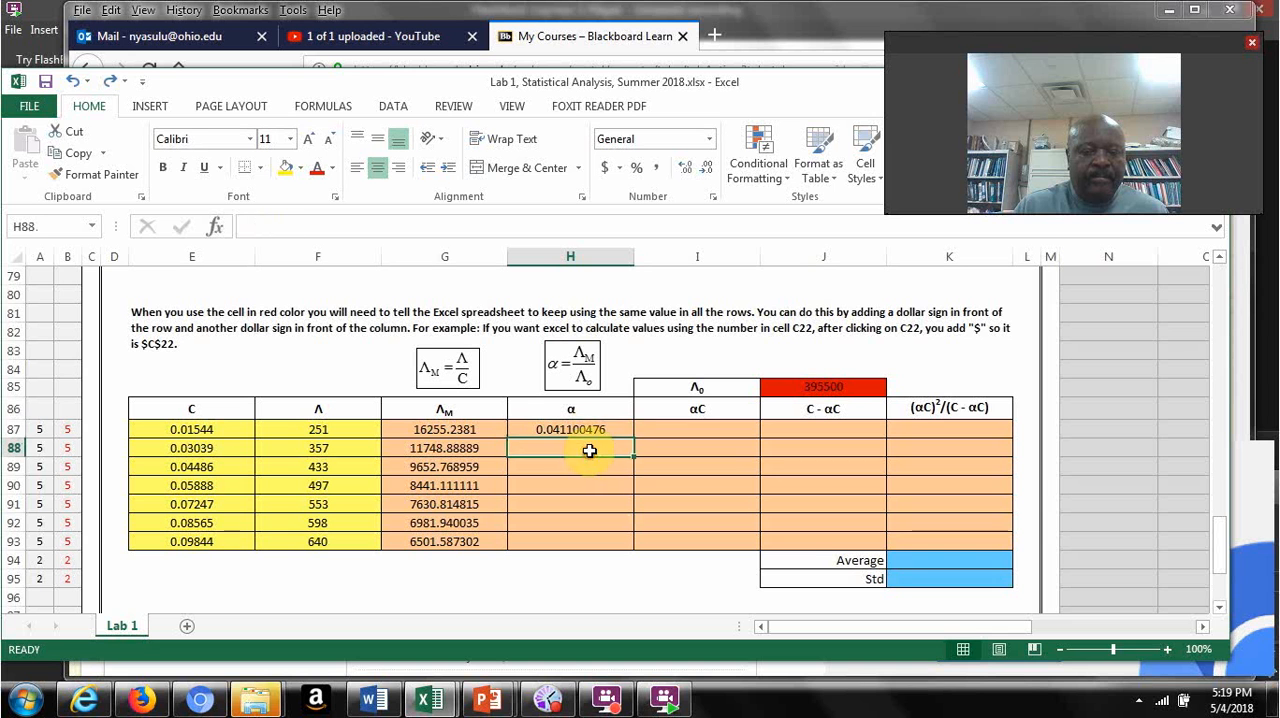
{"action": "left_click", "coordinate": [593, 428]}
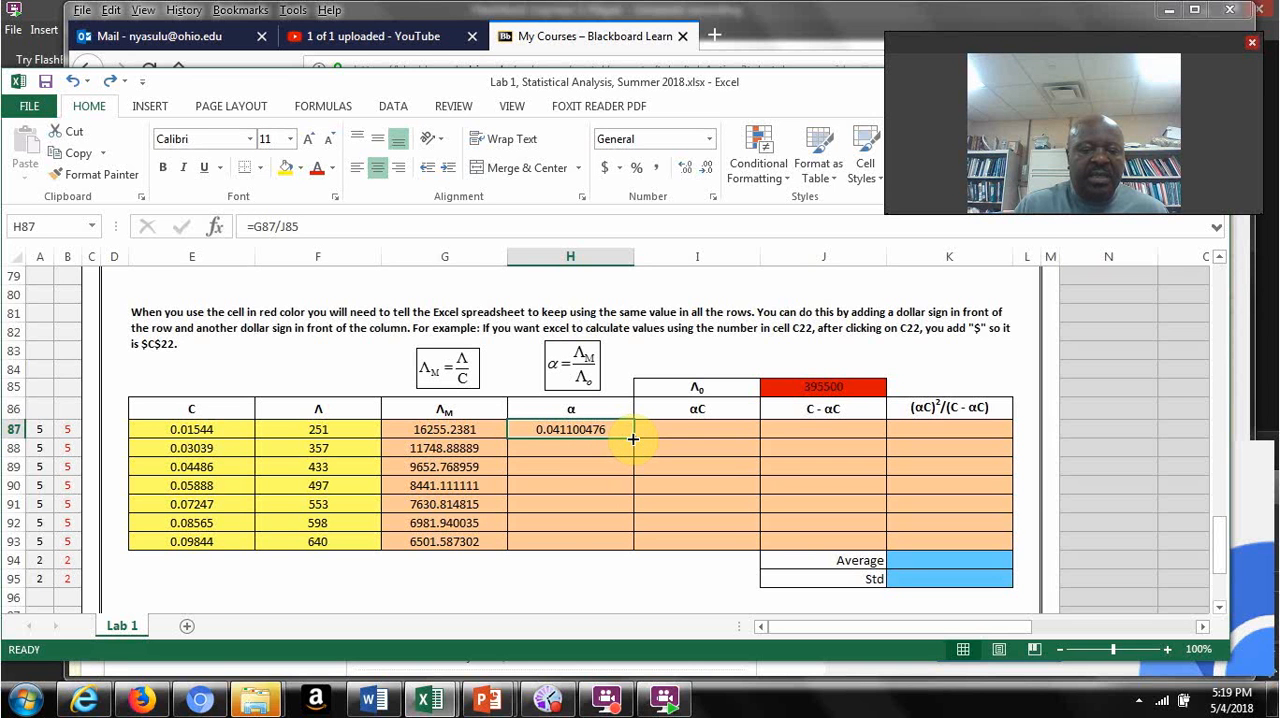
{"action": "left_click_drag", "start_coordinate": [632, 438], "coordinate": [630, 552]}
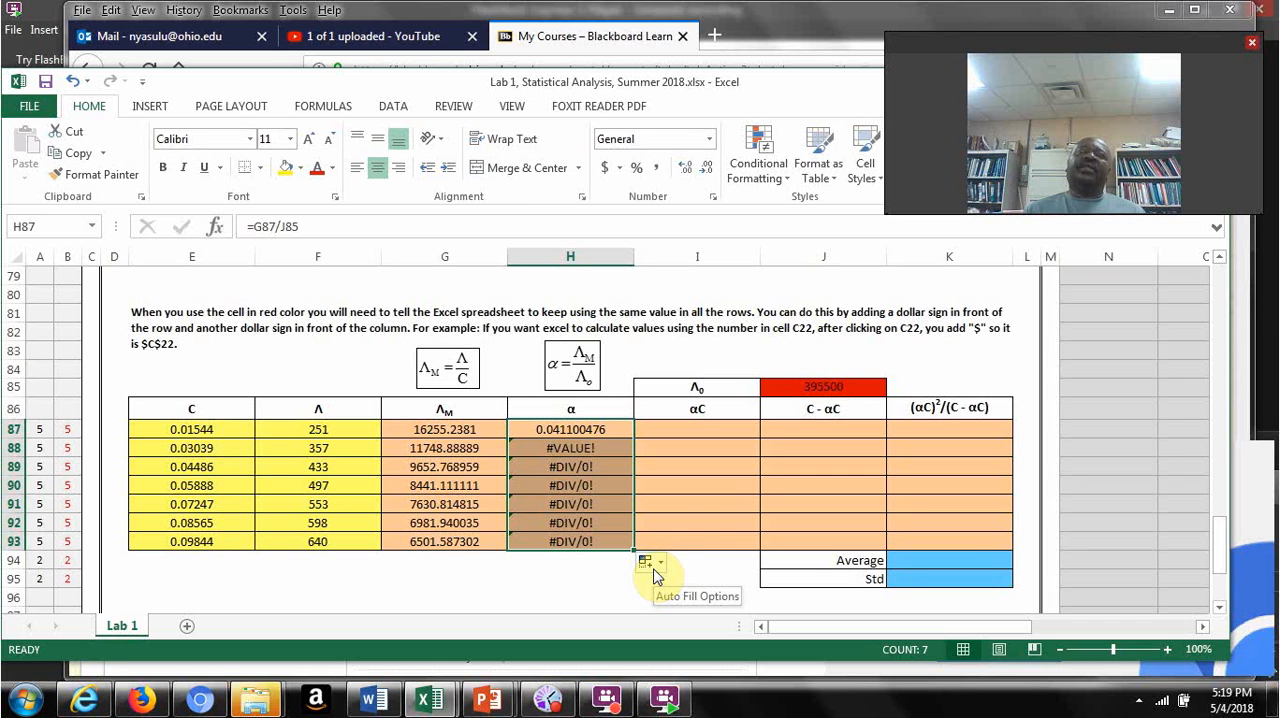
{"action": "left_click", "coordinate": [568, 433]}
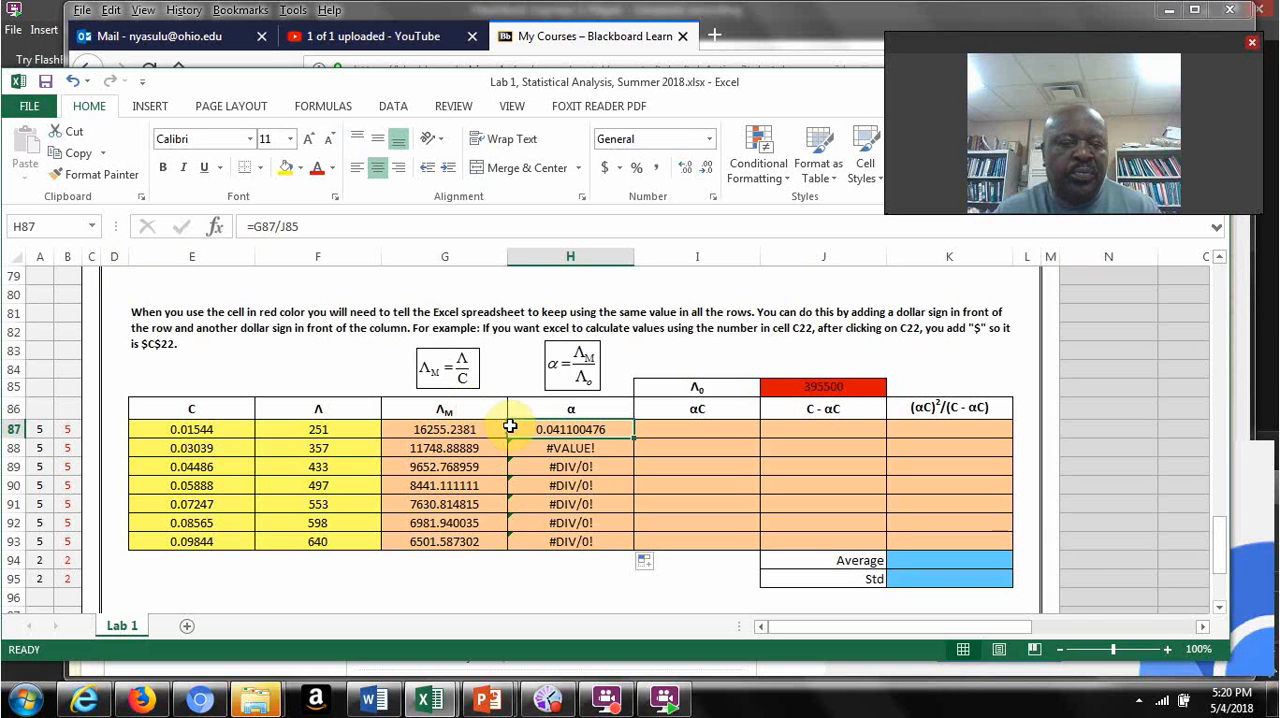
{"action": "left_click", "coordinate": [553, 596]}
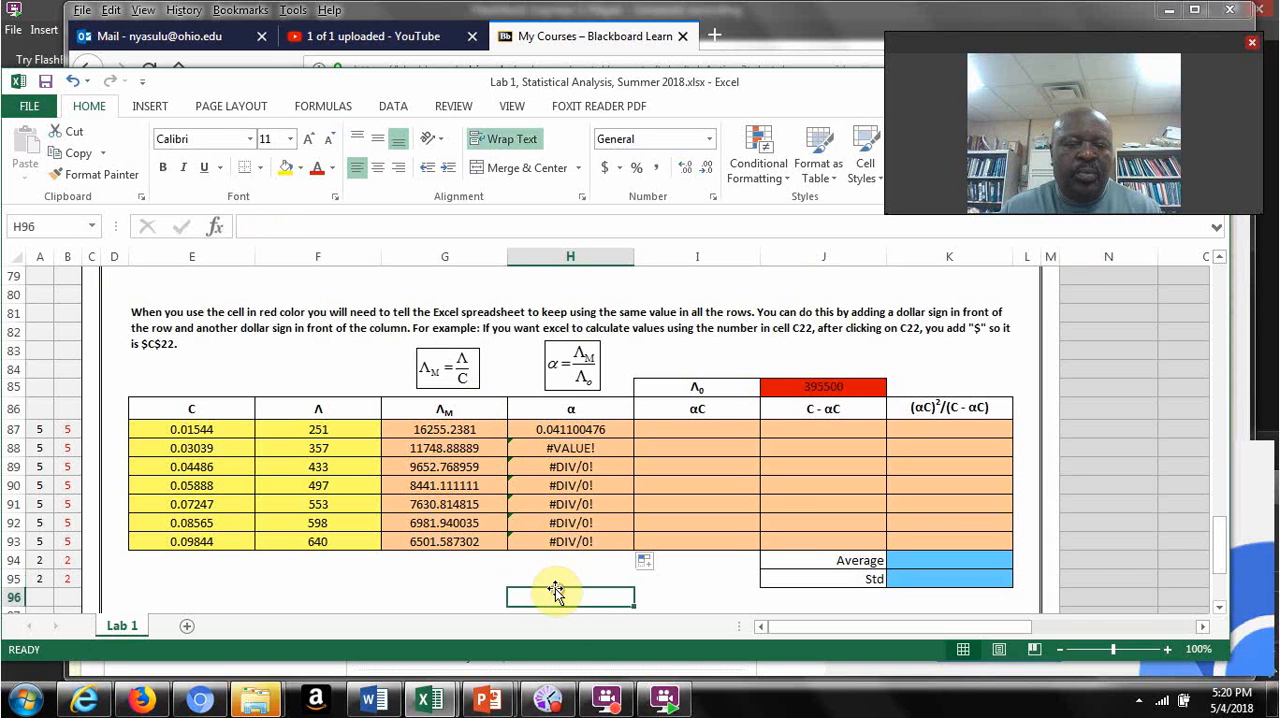
Step: Make the Λ0 reference in H87 absolute as =G87/$J$85 and fill the α formula down to H93
{"action": "left_click", "coordinate": [561, 431]}
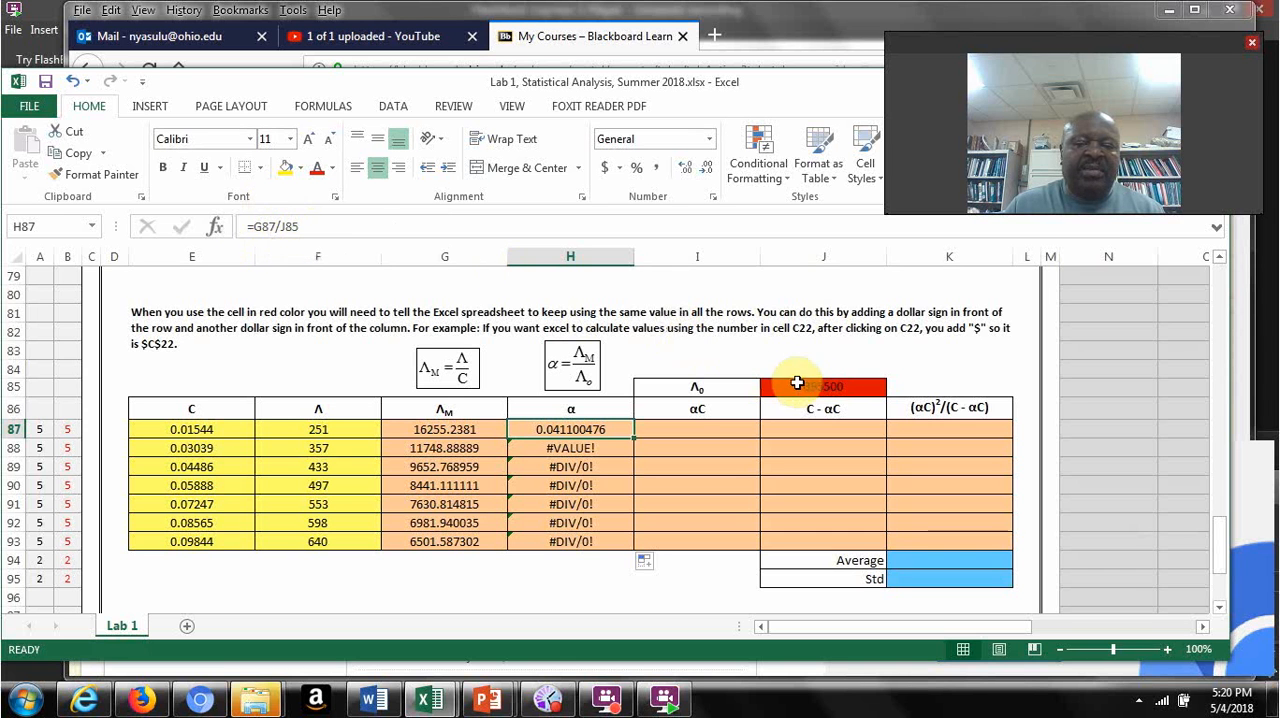
{"action": "left_click", "coordinate": [281, 227]}
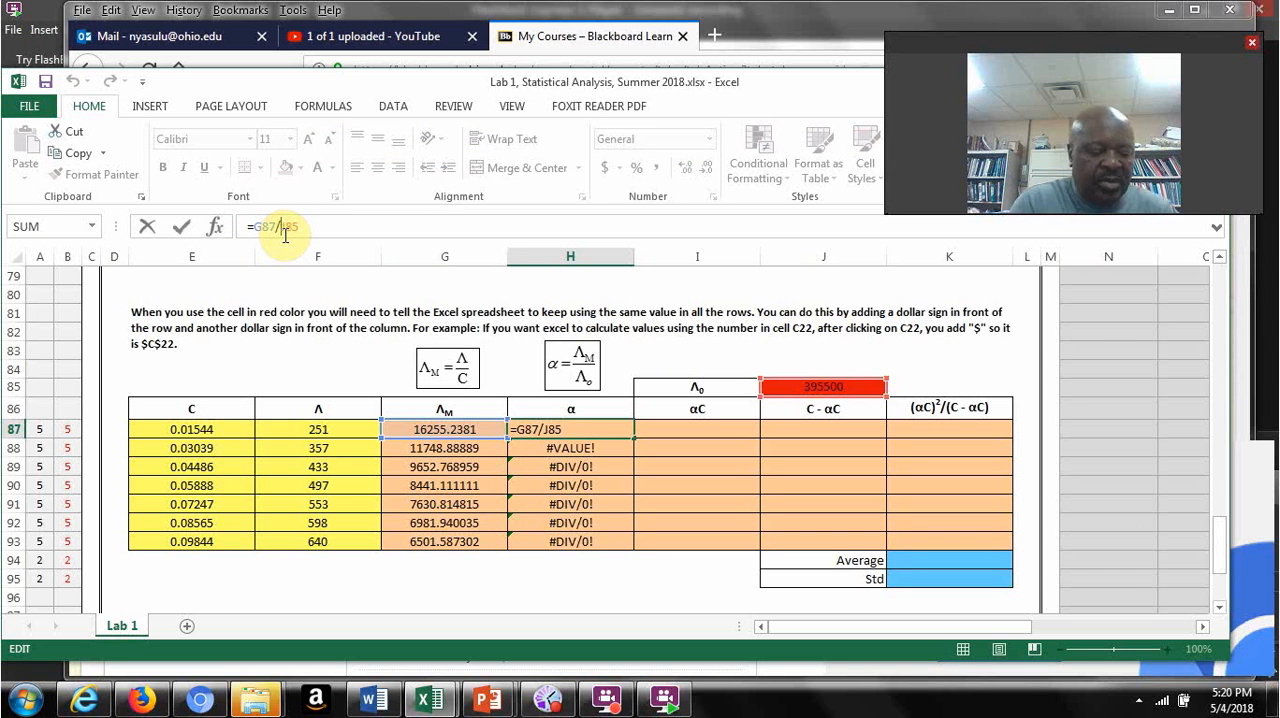
{"action": "key", "text": "F4"}
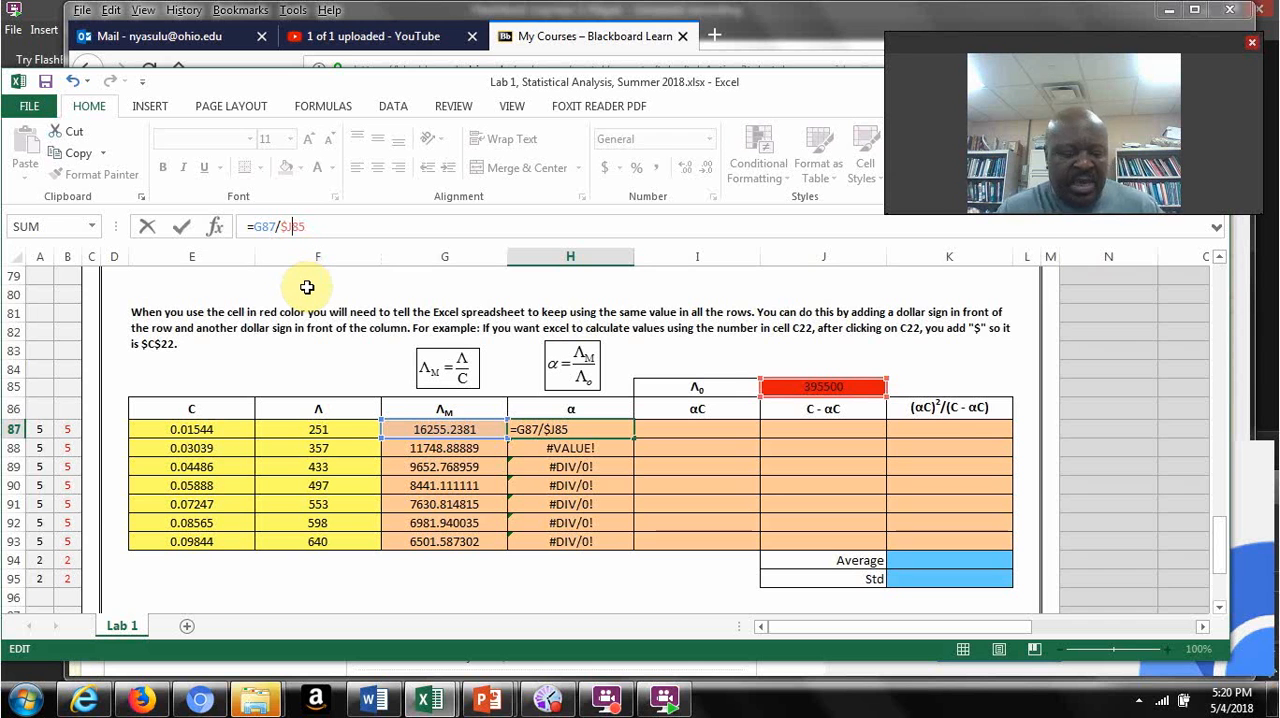
{"action": "type", "text": "$"}
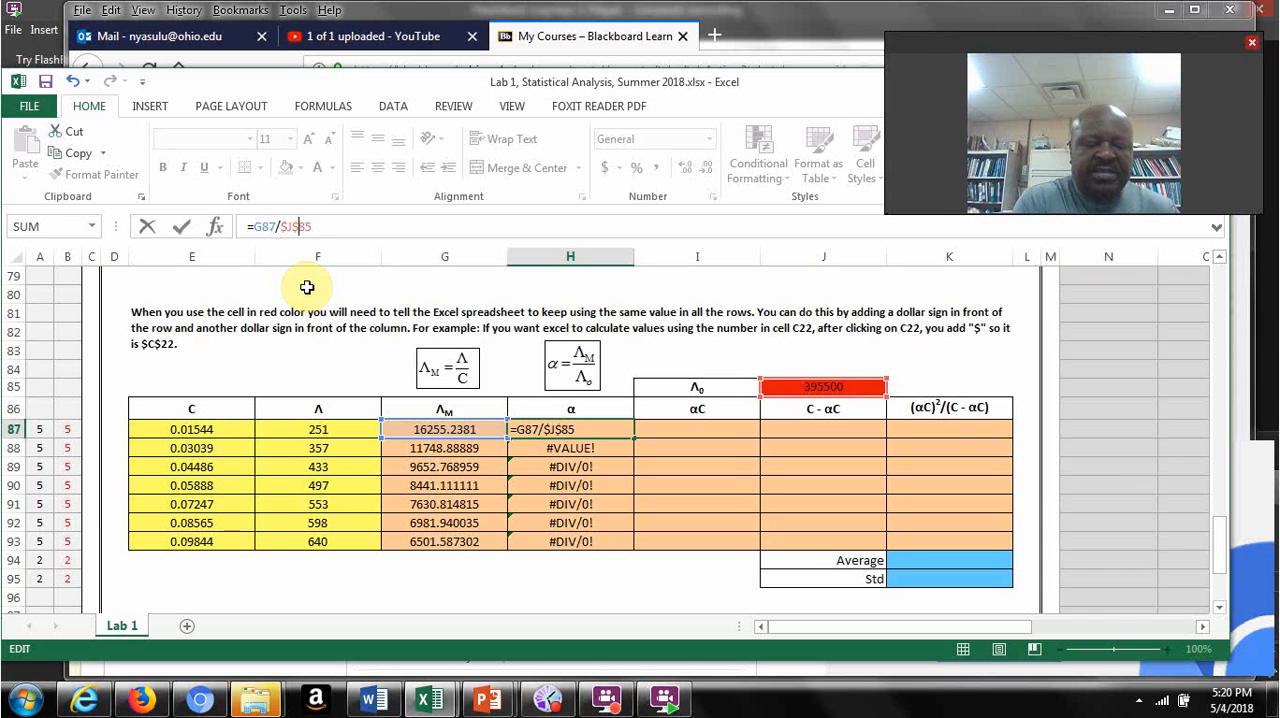
{"action": "key", "text": "ctrl+Return"}
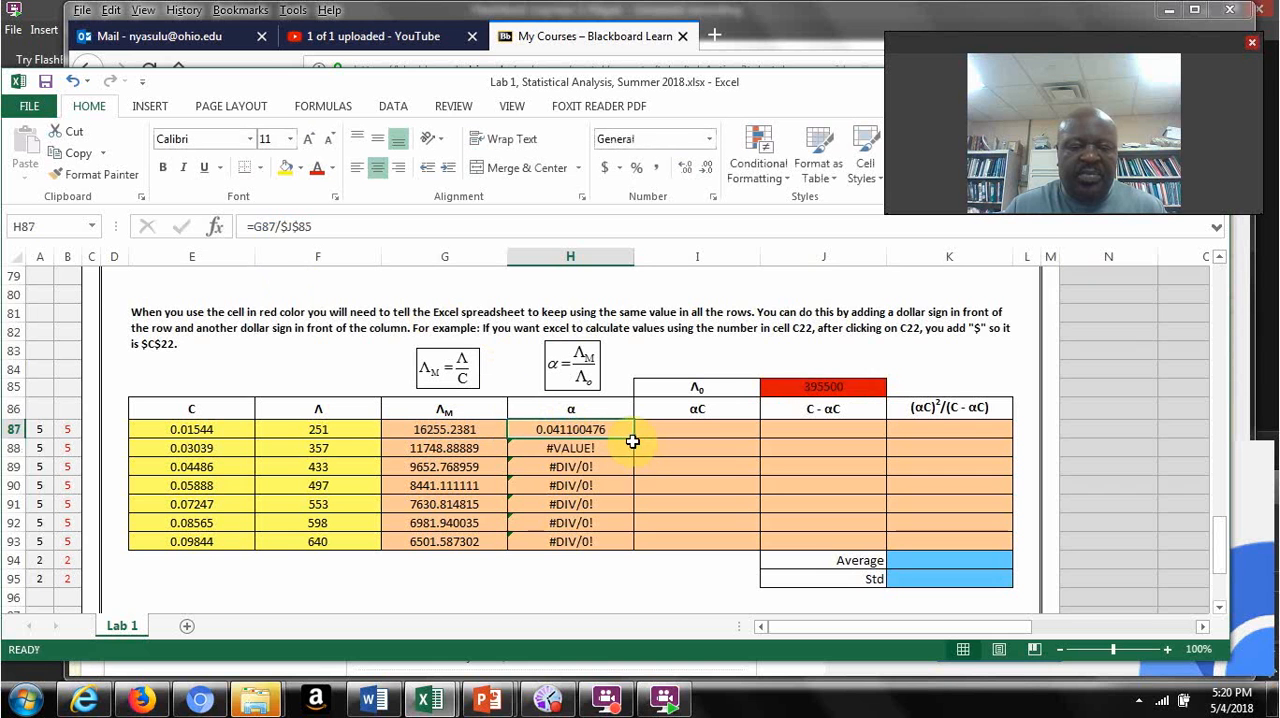
{"action": "left_click_drag", "start_coordinate": [634, 441], "coordinate": [627, 549]}
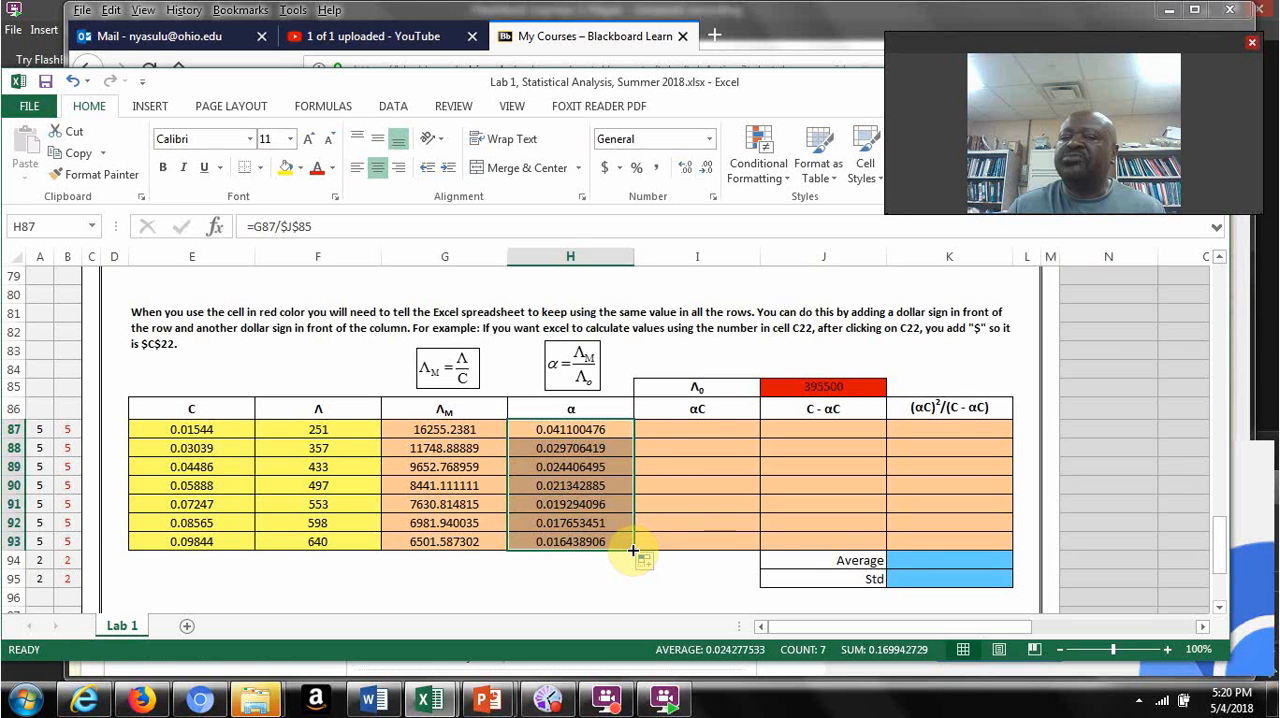
Step: Calculate αC in I87 of the conductivity table by multiplying α by C with =H87*E87
{"action": "left_click", "coordinate": [682, 436]}
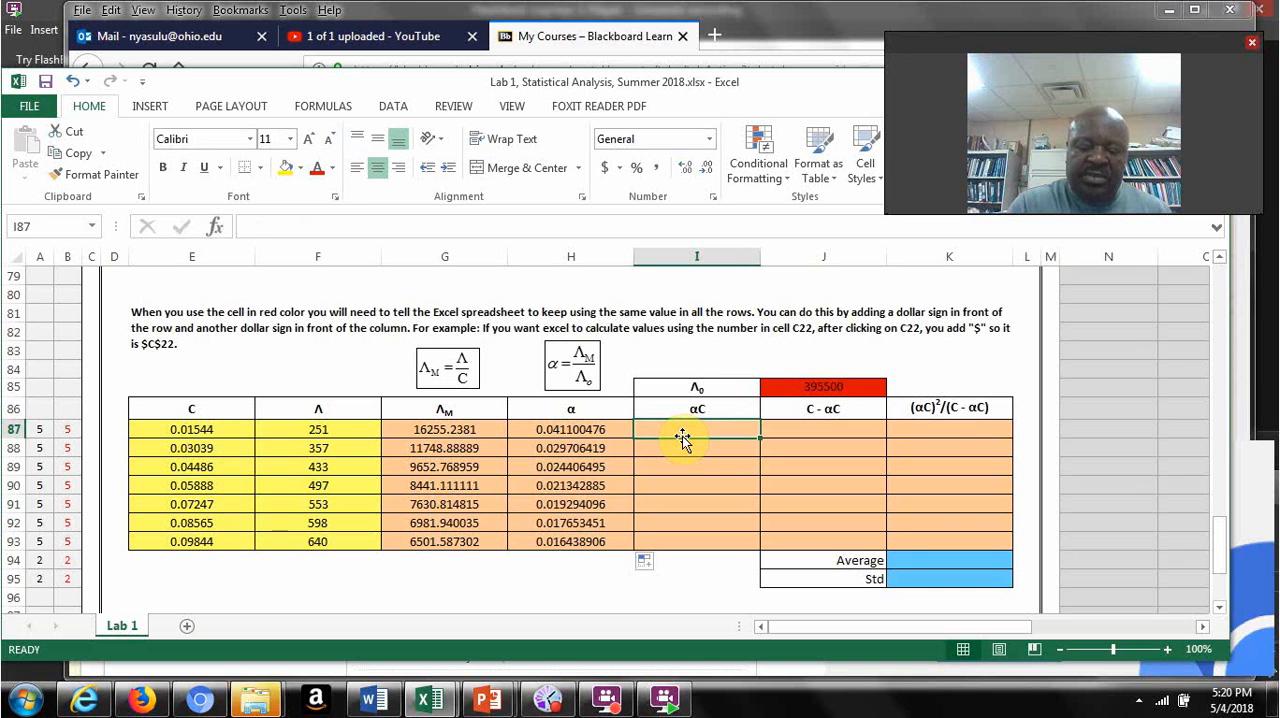
{"action": "type", "text": "="}
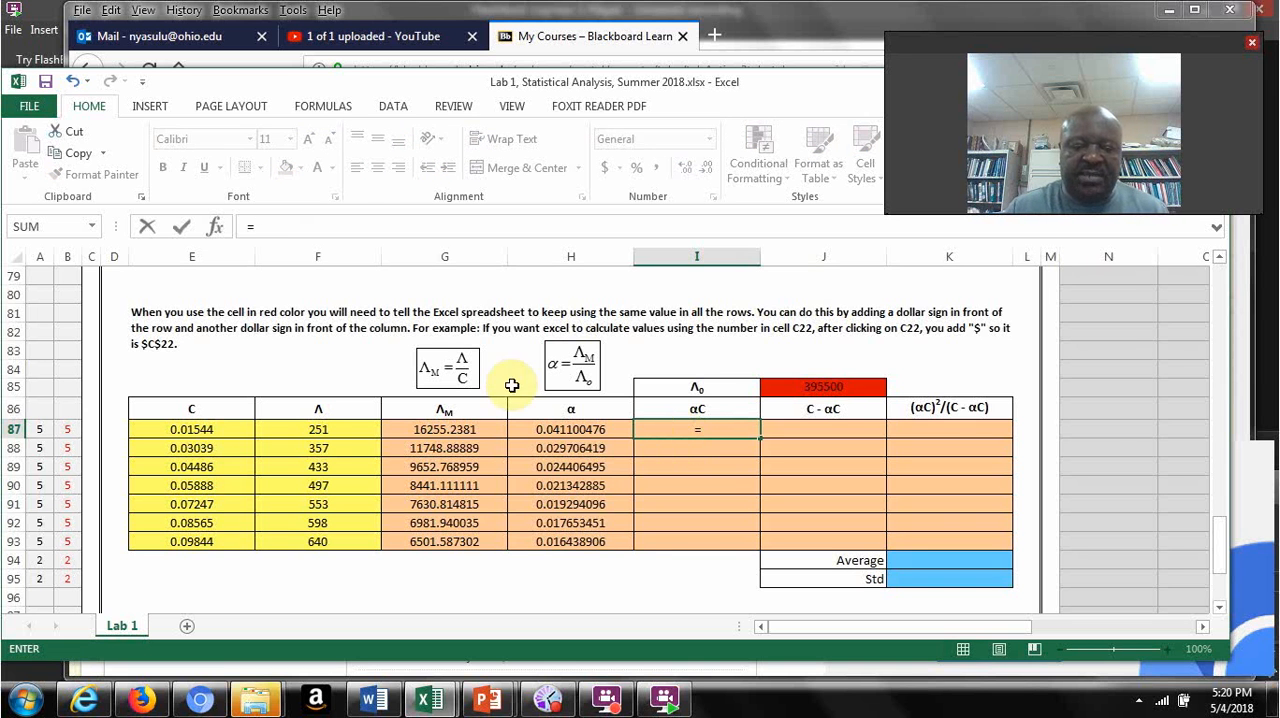
{"action": "left_click", "coordinate": [566, 430]}
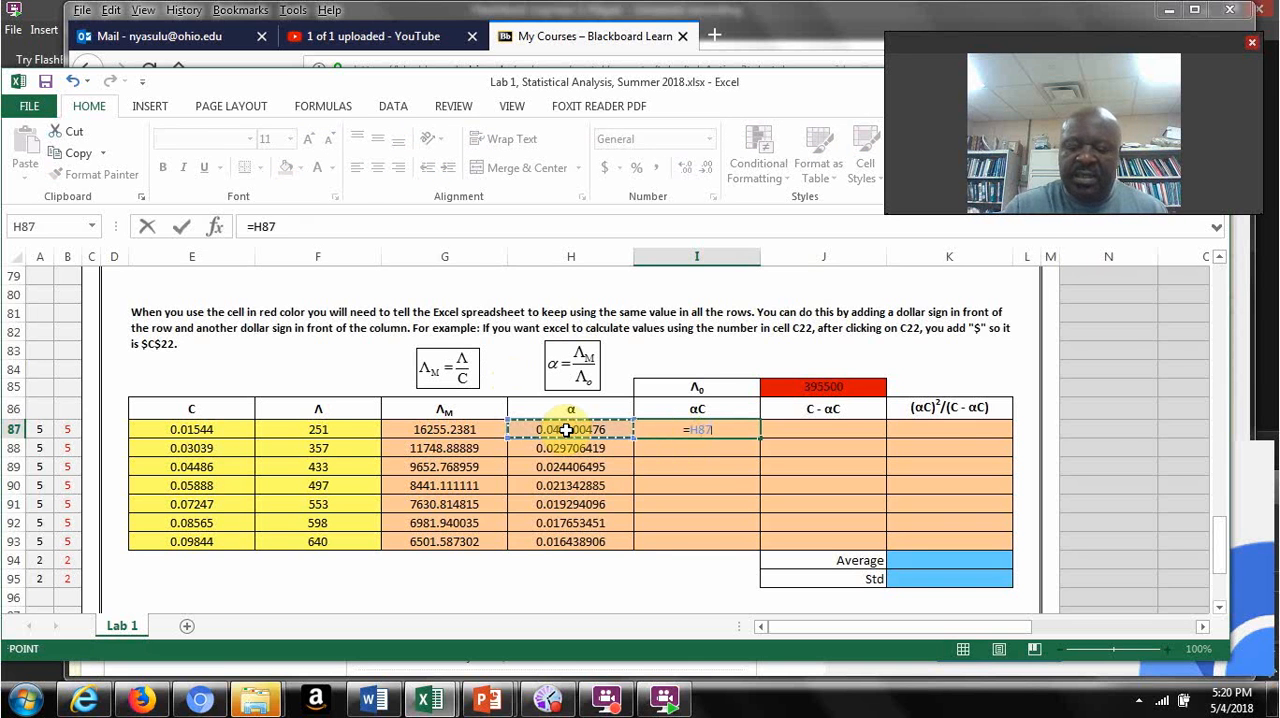
{"action": "type", "text": "*"}
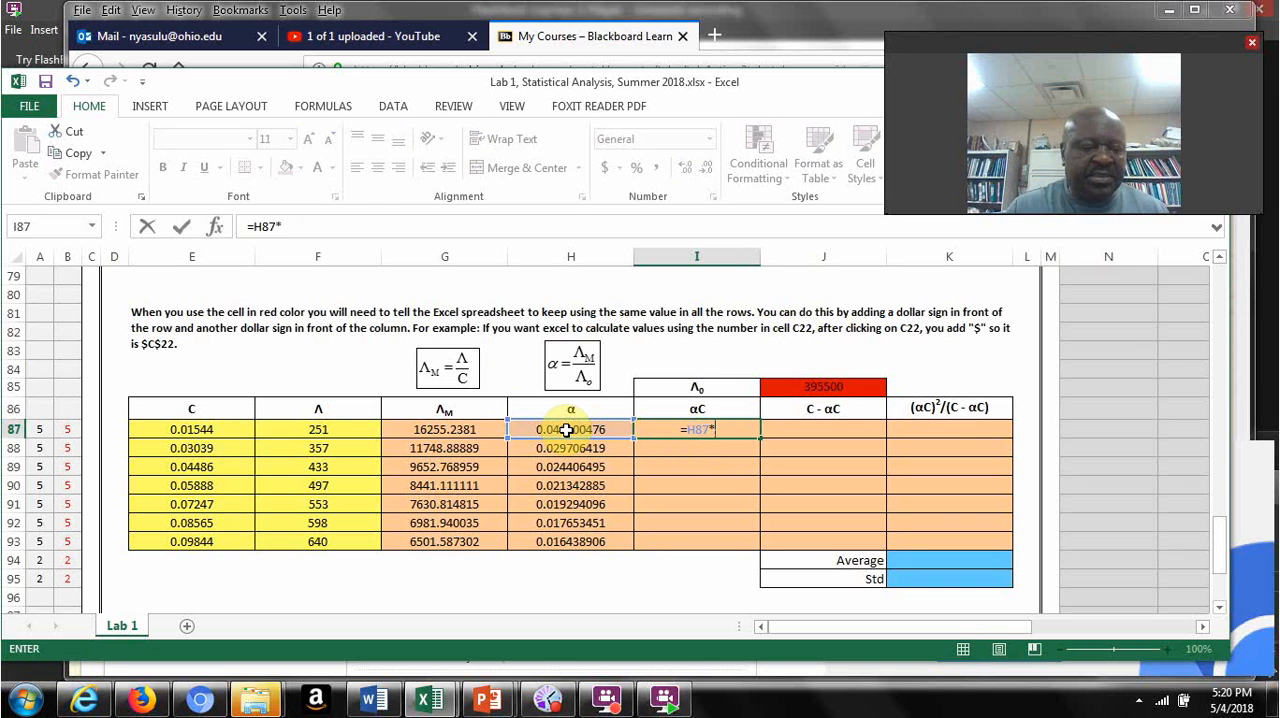
{"action": "left_click", "coordinate": [207, 431]}
{"action": "key", "text": "F4"}
{"action": "key", "text": "Return"}
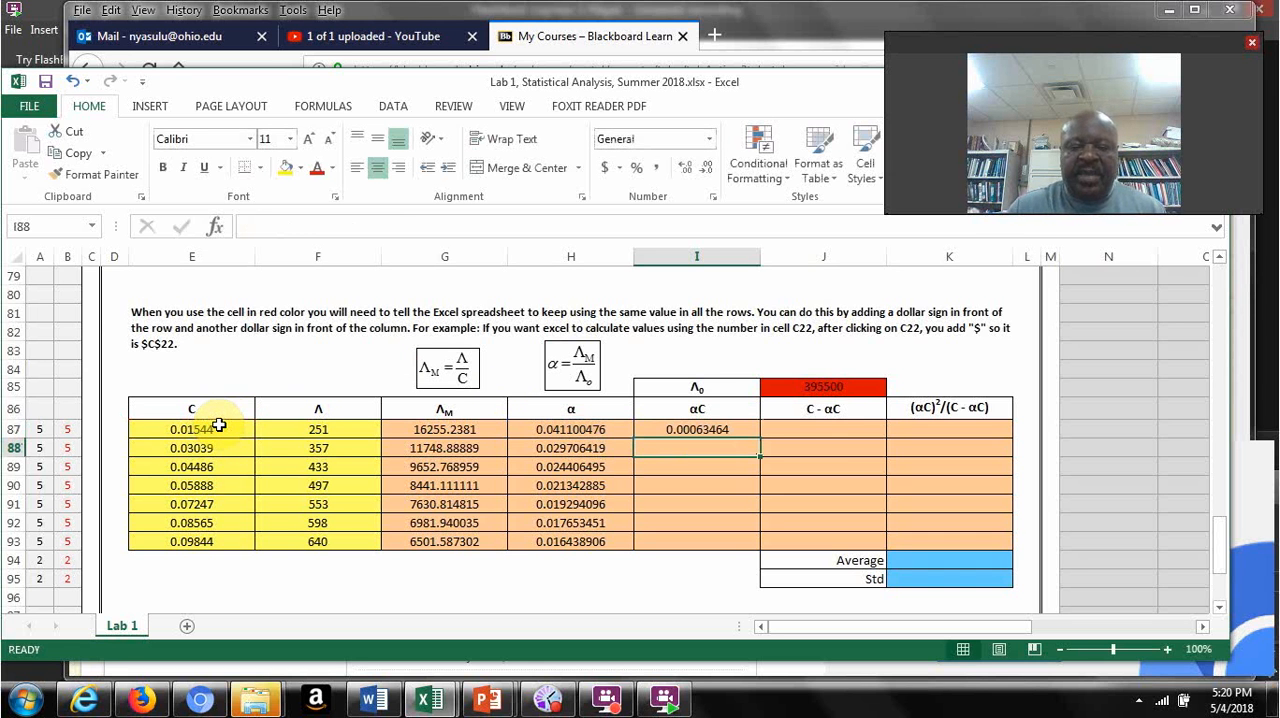
Step: Calculate C - αC in J87 with the formula =E87-I87
{"action": "left_click", "coordinate": [820, 432]}
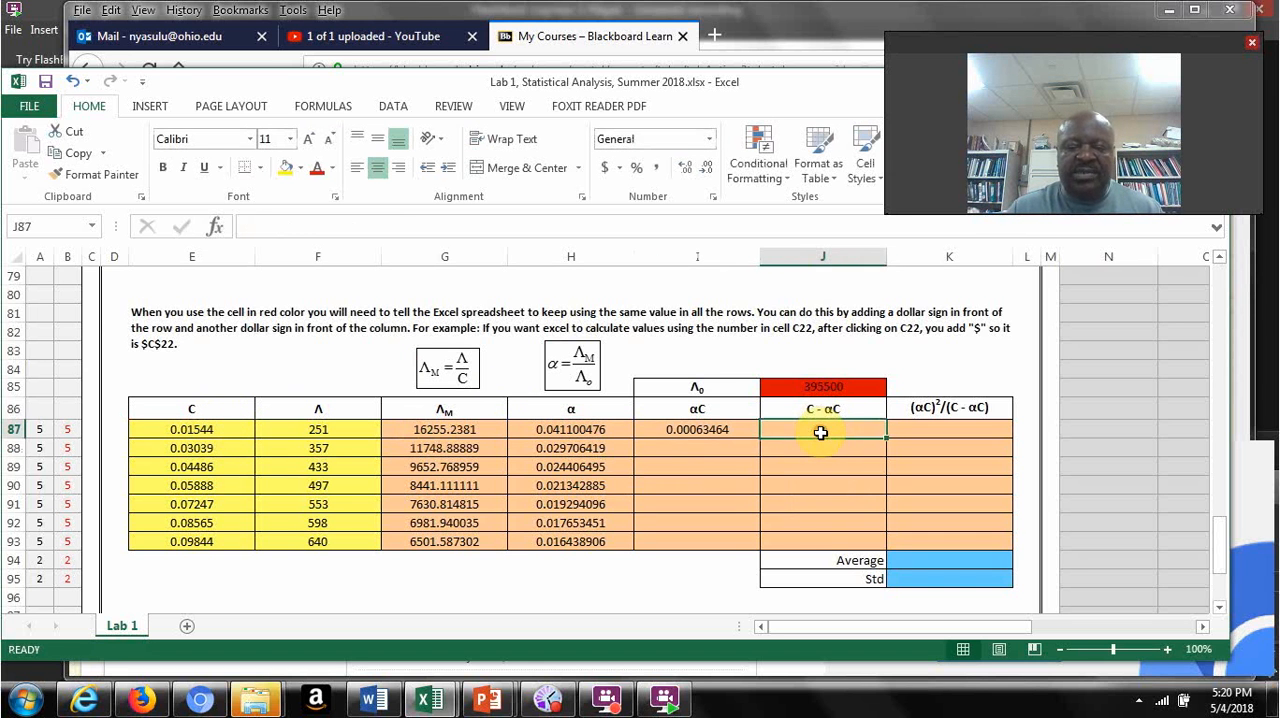
{"action": "type", "text": "="}
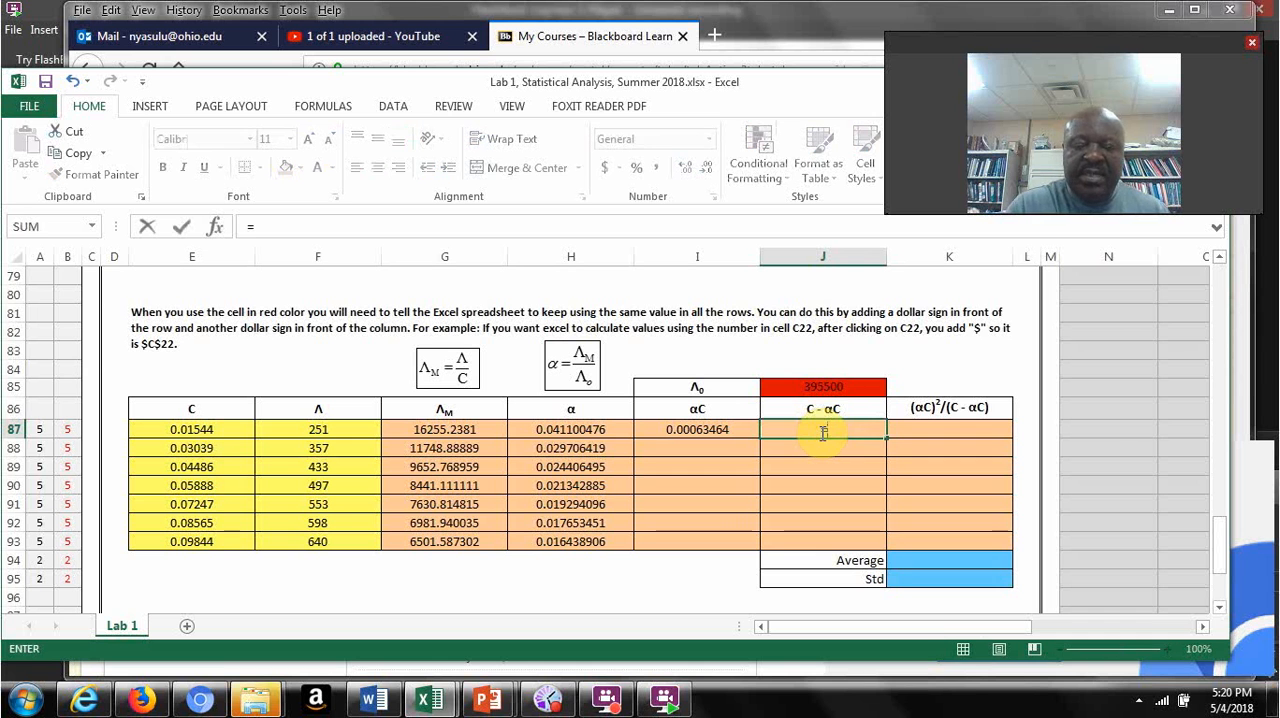
{"action": "left_click", "coordinate": [197, 430]}
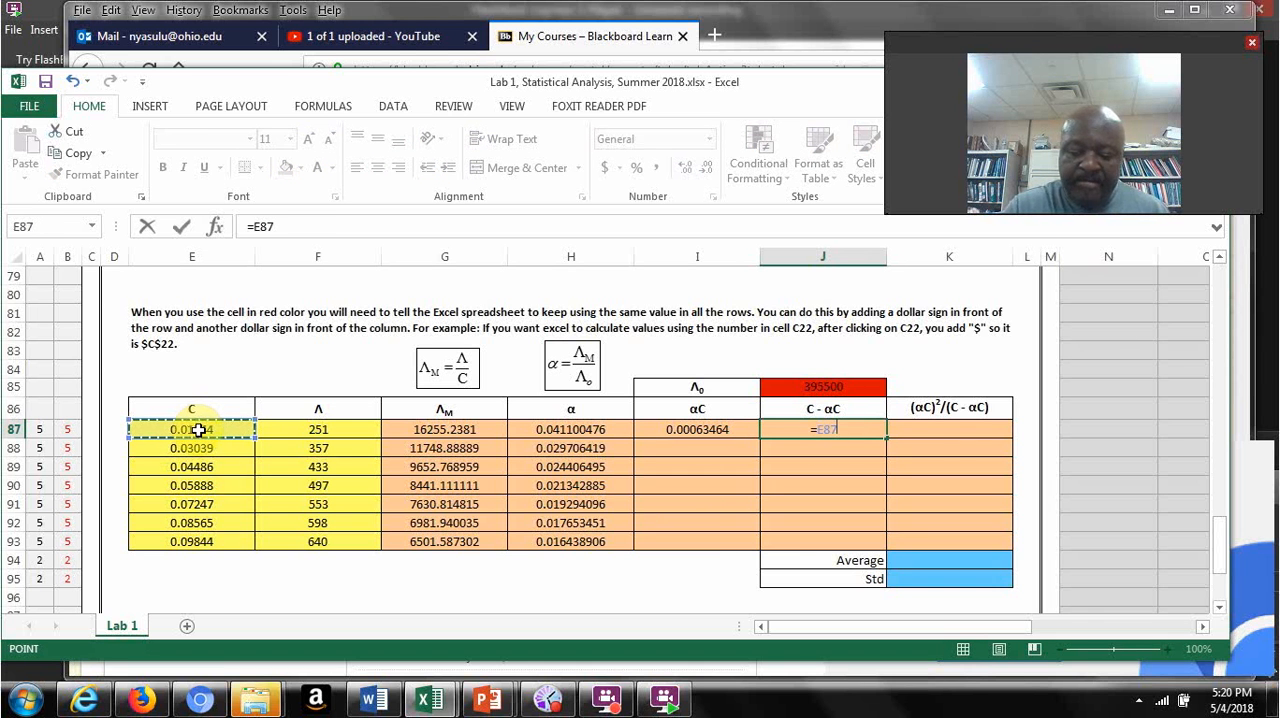
{"action": "type", "text": "-"}
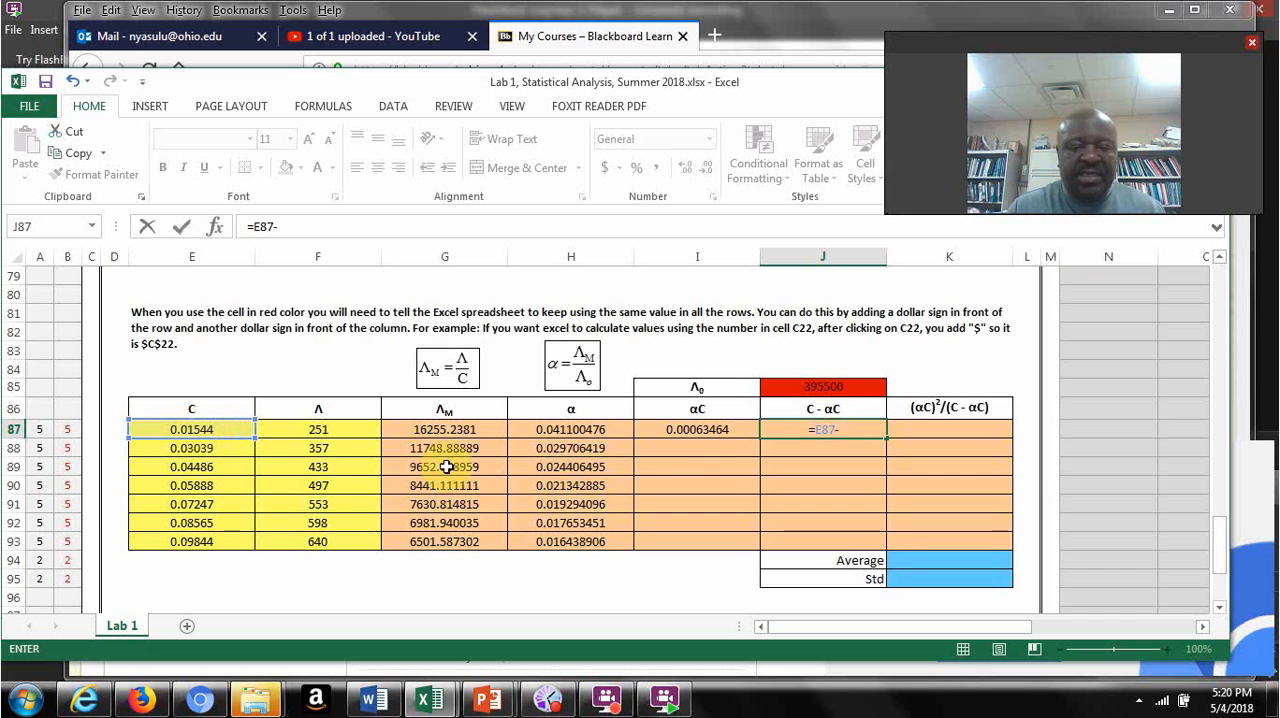
{"action": "left_click", "coordinate": [707, 428]}
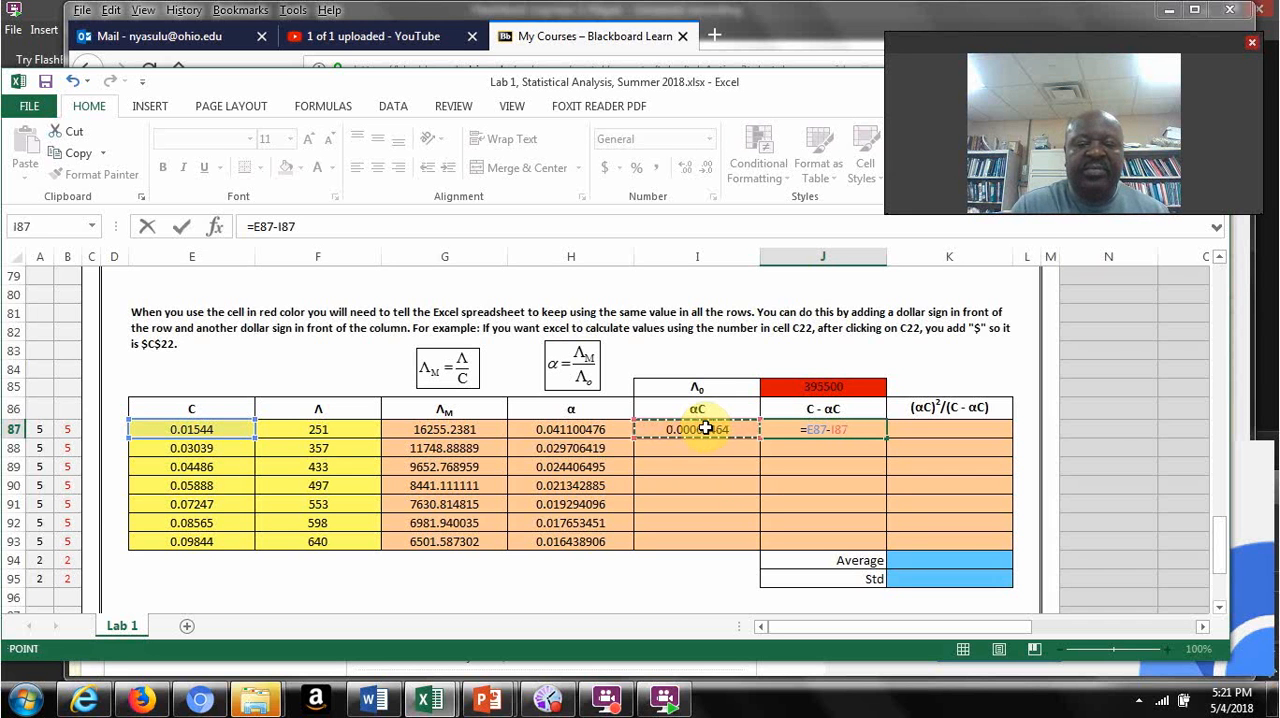
{"action": "key", "text": "Return"}
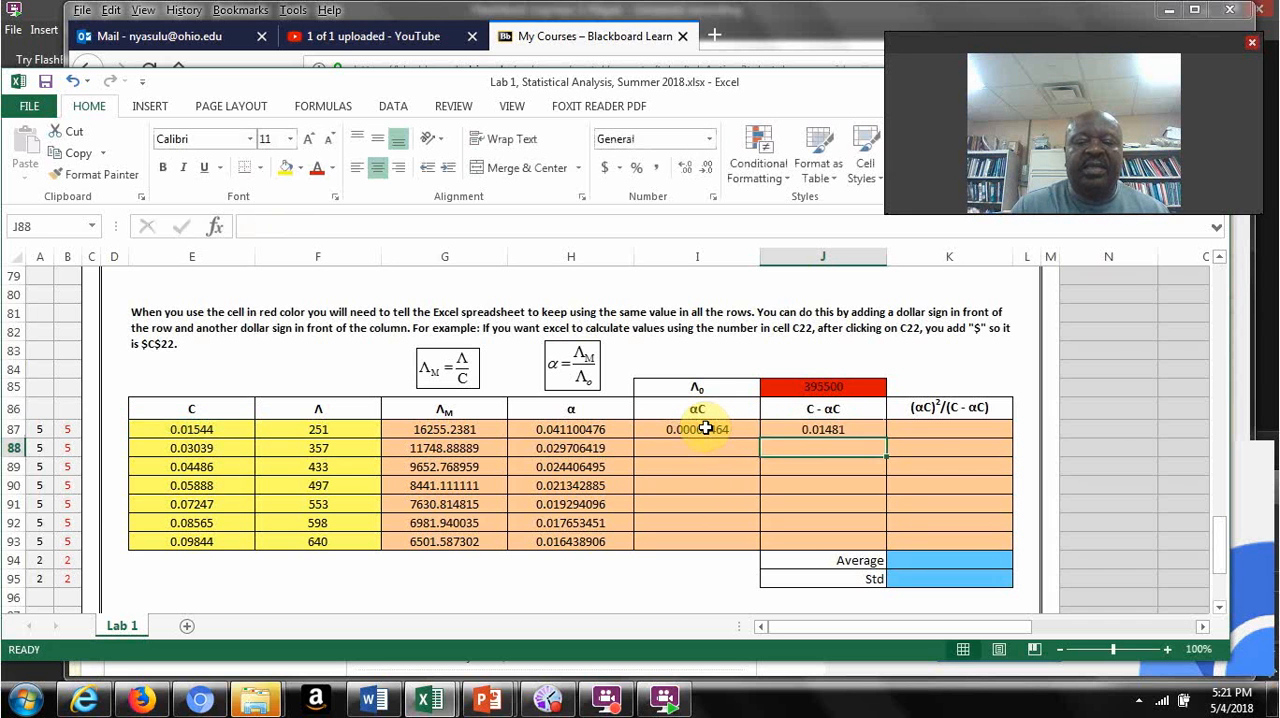
Step: Calculate (αC)²/(C - αC) in K87 with the formula =I87^2/J87
{"action": "left_click", "coordinate": [943, 425]}
{"action": "type", "text": "="}
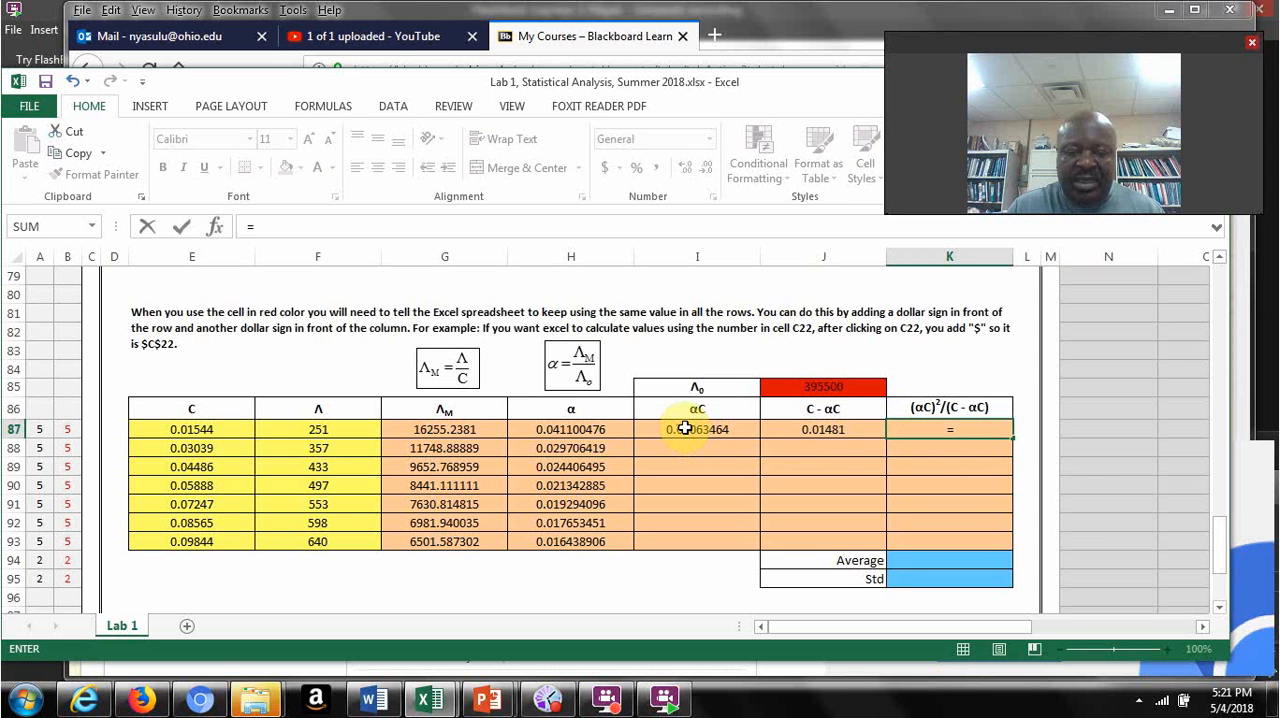
{"action": "left_click", "coordinate": [685, 428]}
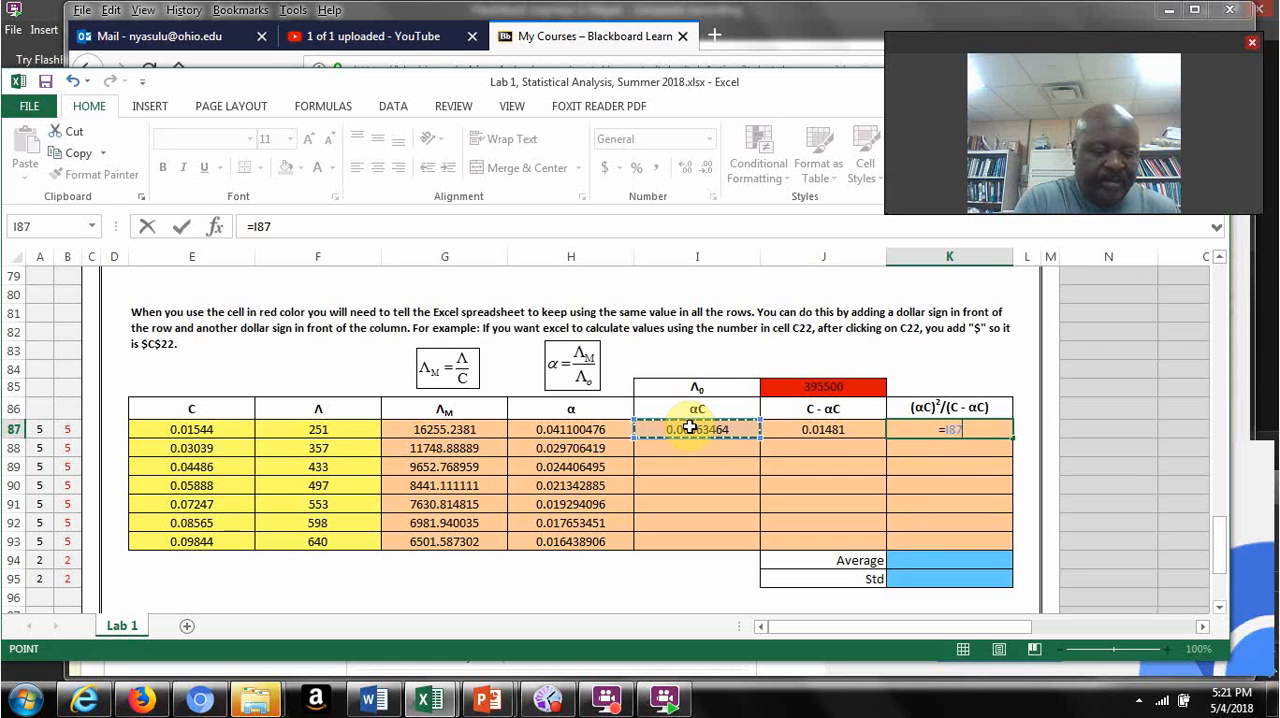
{"action": "type", "text": "^"}
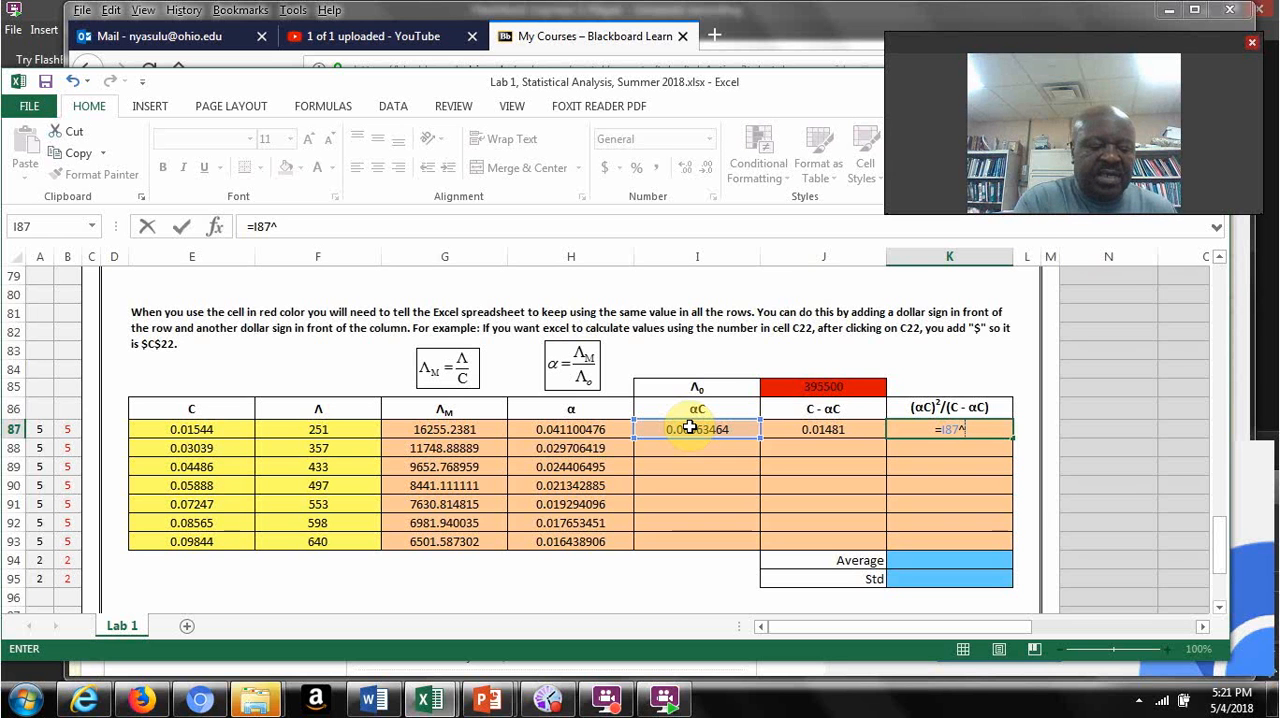
{"action": "type", "text": "2"}
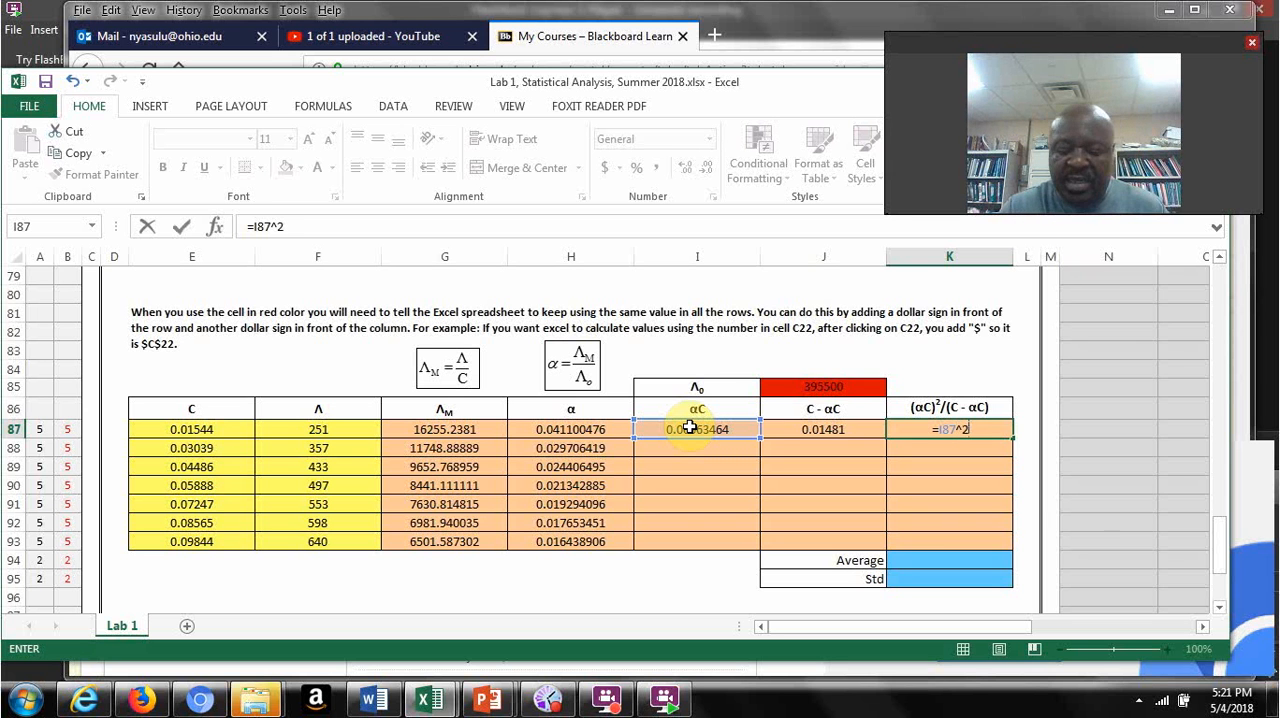
{"action": "type", "text": "/"}
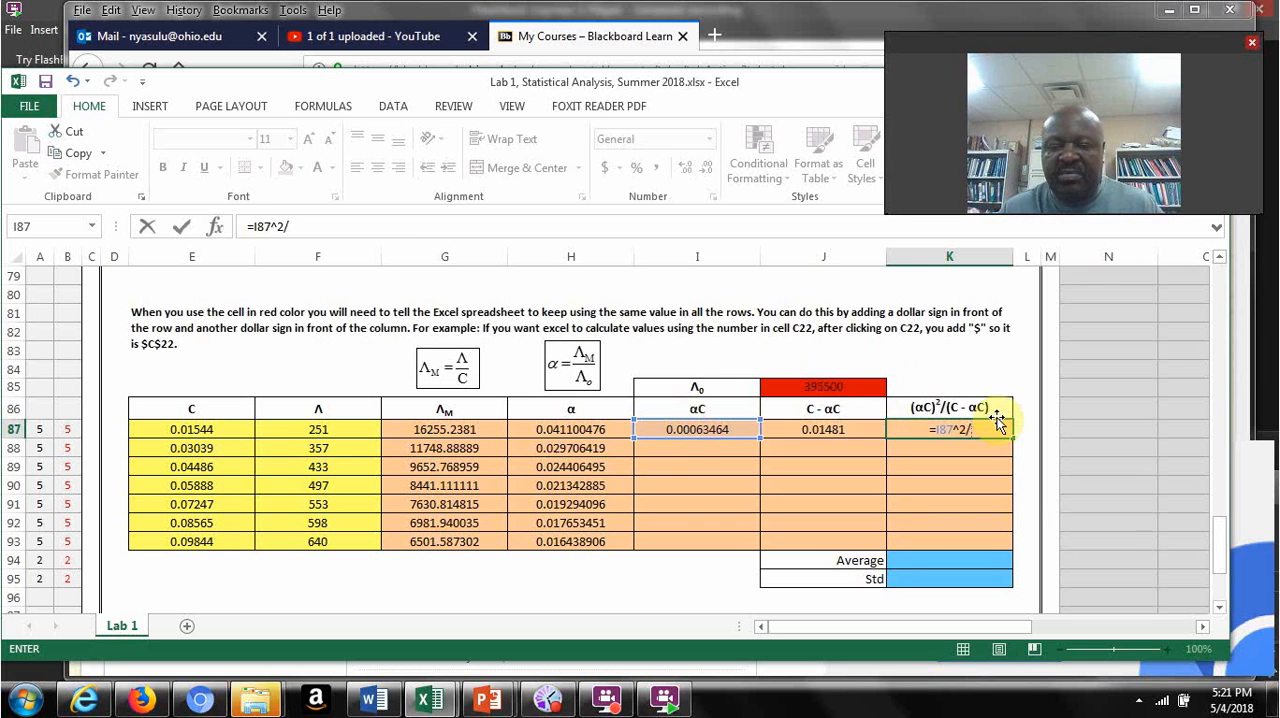
{"action": "left_click", "coordinate": [810, 430]}
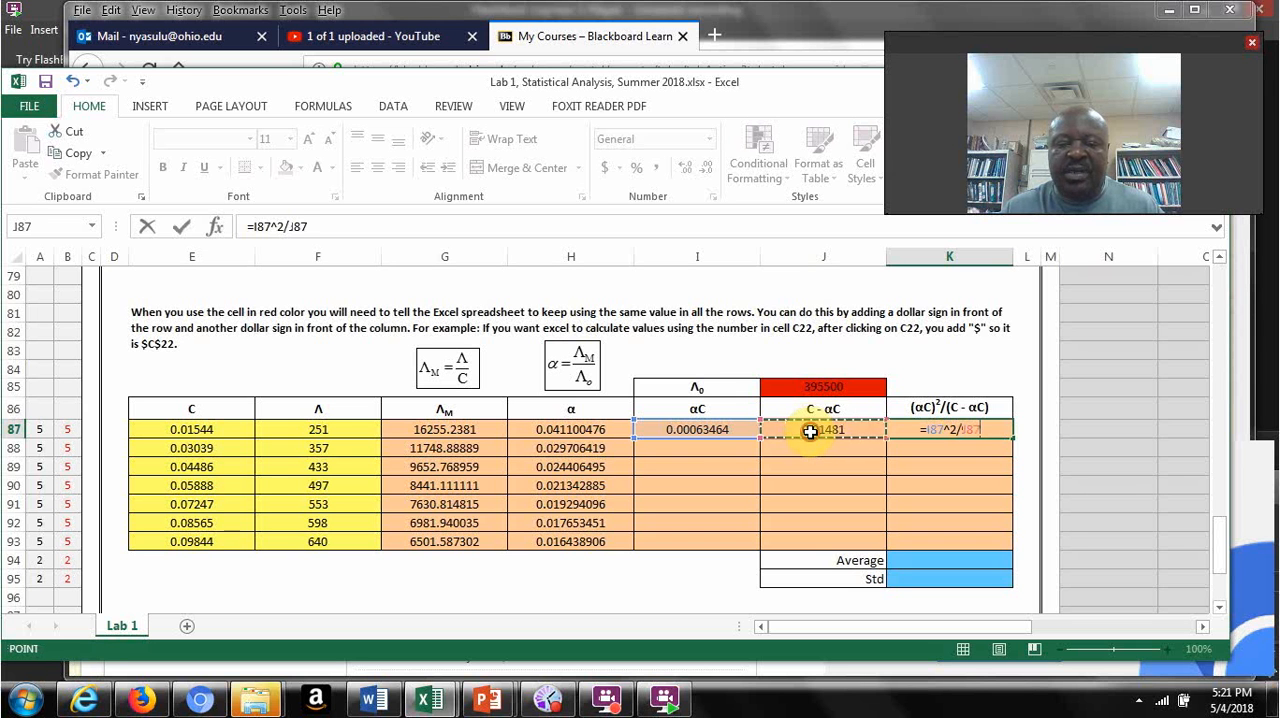
{"action": "key", "text": "Return"}
Step: Fill the three formulas in I87:K87 down through row 93 of the conductivity table
{"action": "left_click", "coordinate": [710, 429]}
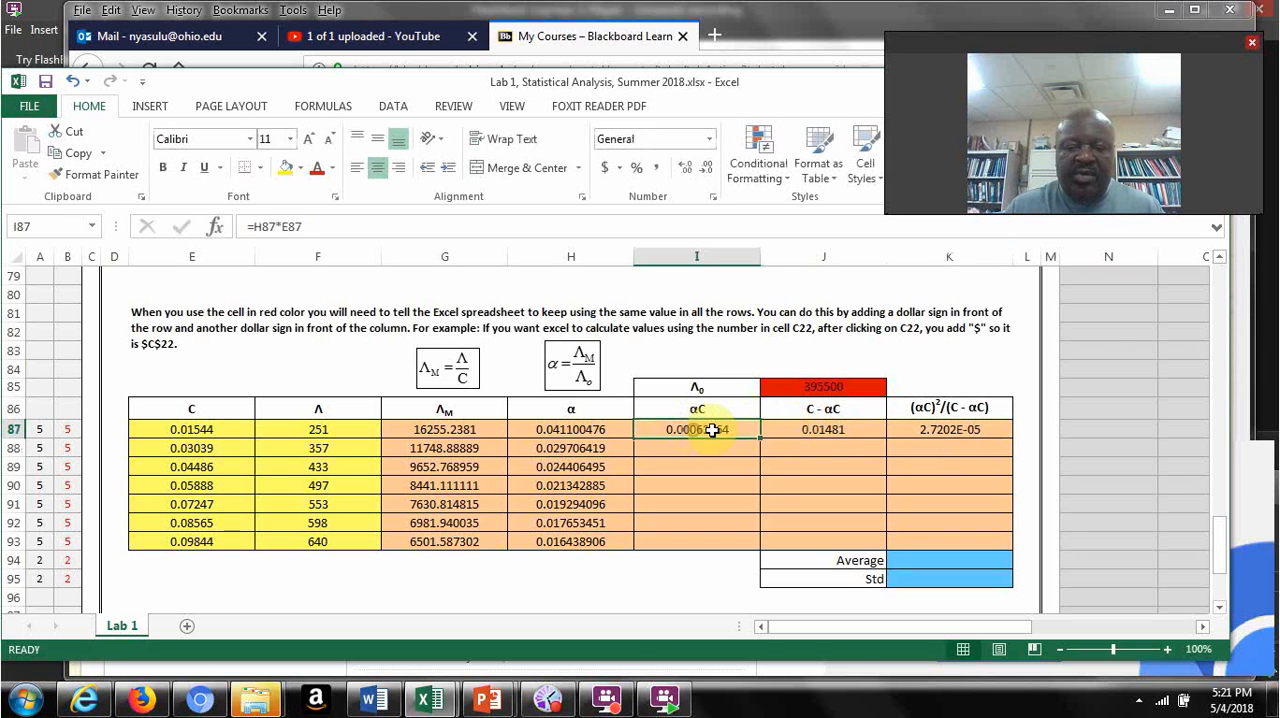
{"action": "left_click_drag", "start_coordinate": [712, 429], "coordinate": [957, 434]}
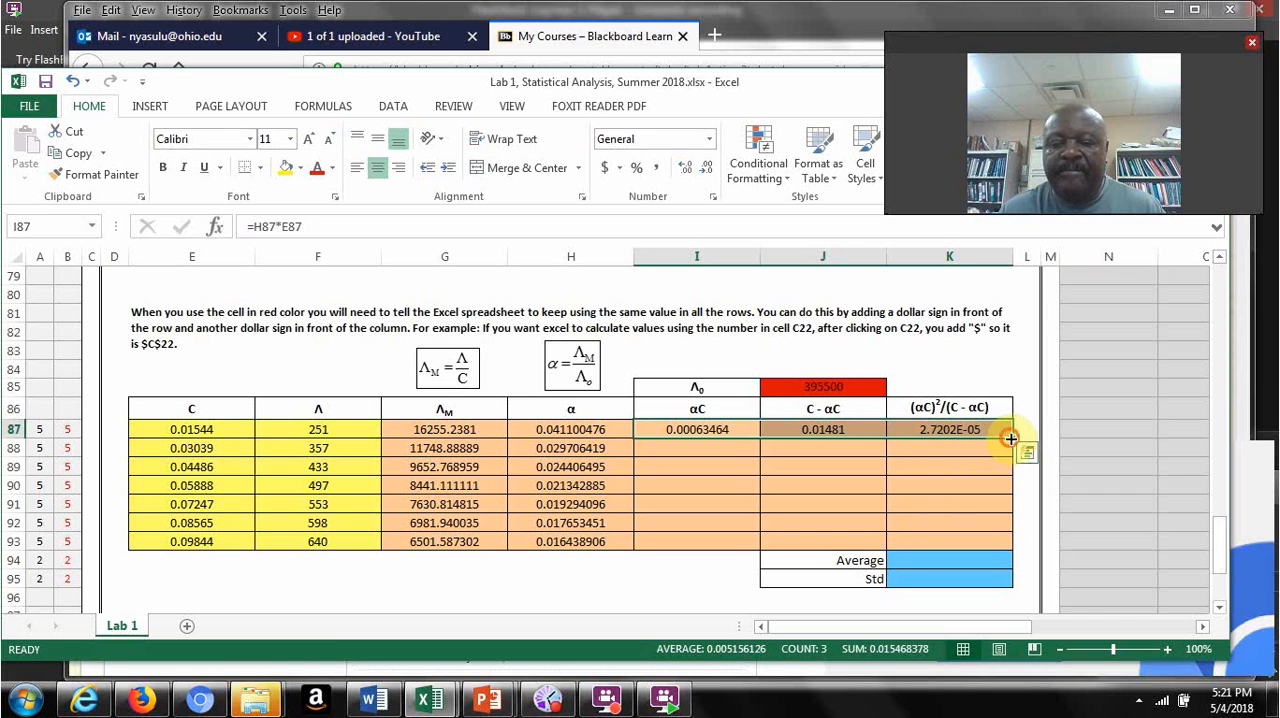
{"action": "left_click_drag", "start_coordinate": [1010, 438], "coordinate": [1009, 543]}
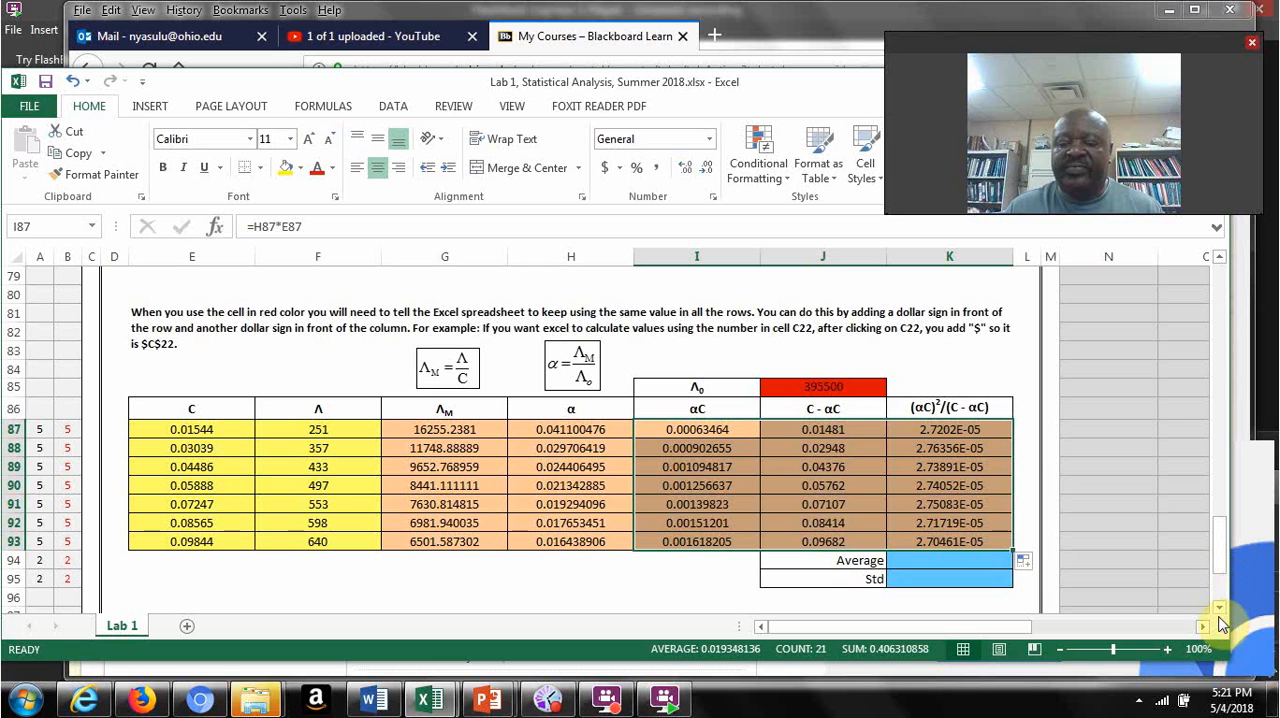
Step: Calculate the average of the (αC)²/(C - αC) column in K94 with =average(K87:K93)
{"action": "scroll", "coordinate": [1222, 624], "scroll_direction": "down", "scroll_amount": 1}
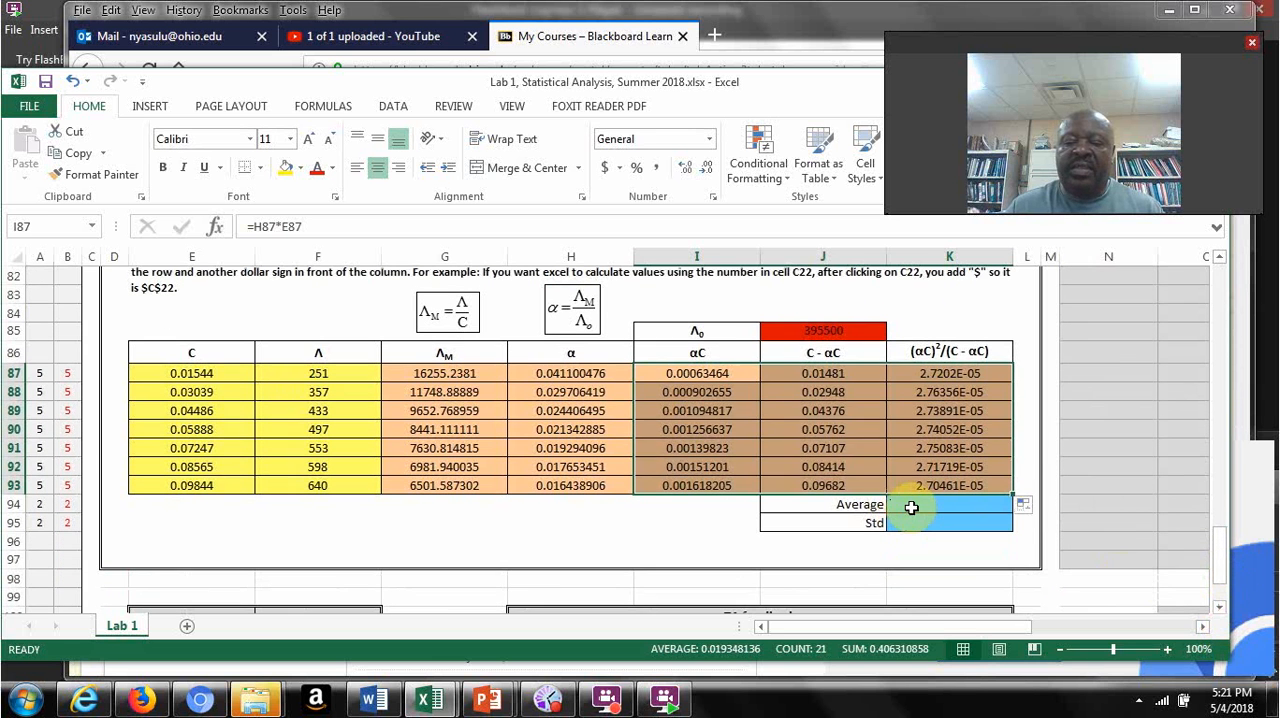
{"action": "left_click", "coordinate": [910, 507]}
{"action": "type", "text": "="}
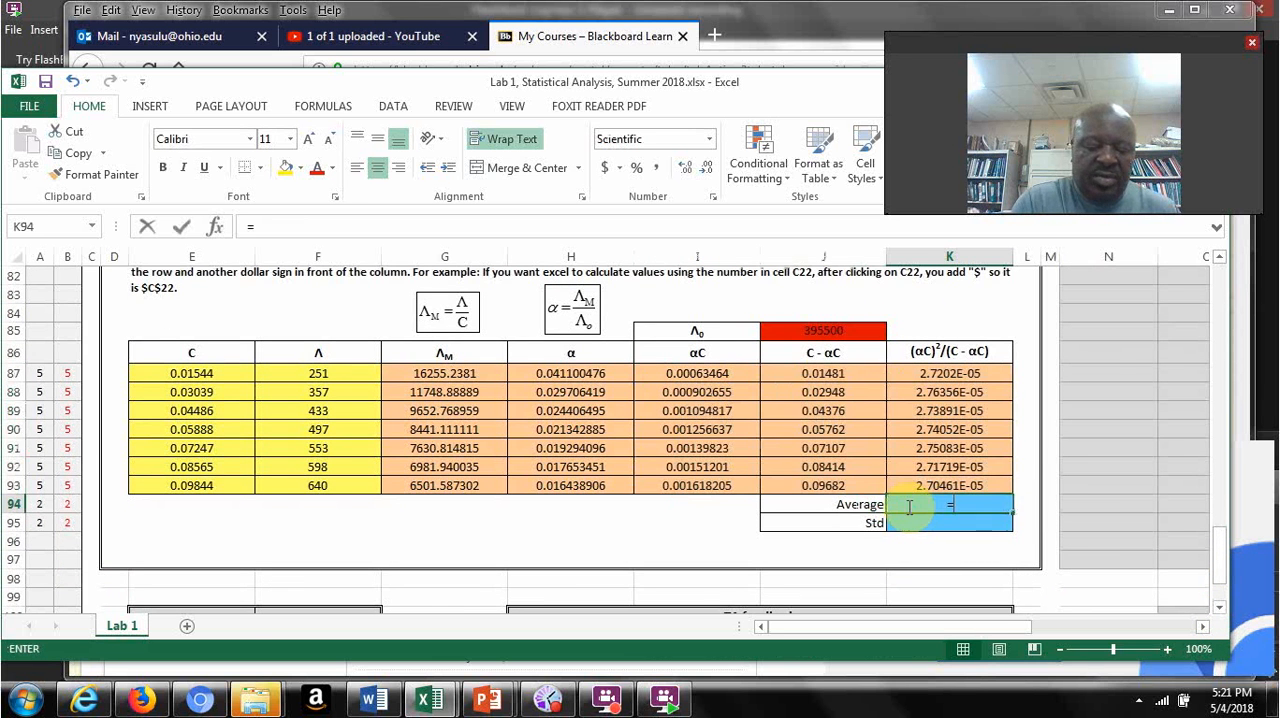
{"action": "type", "text": "avearge"}
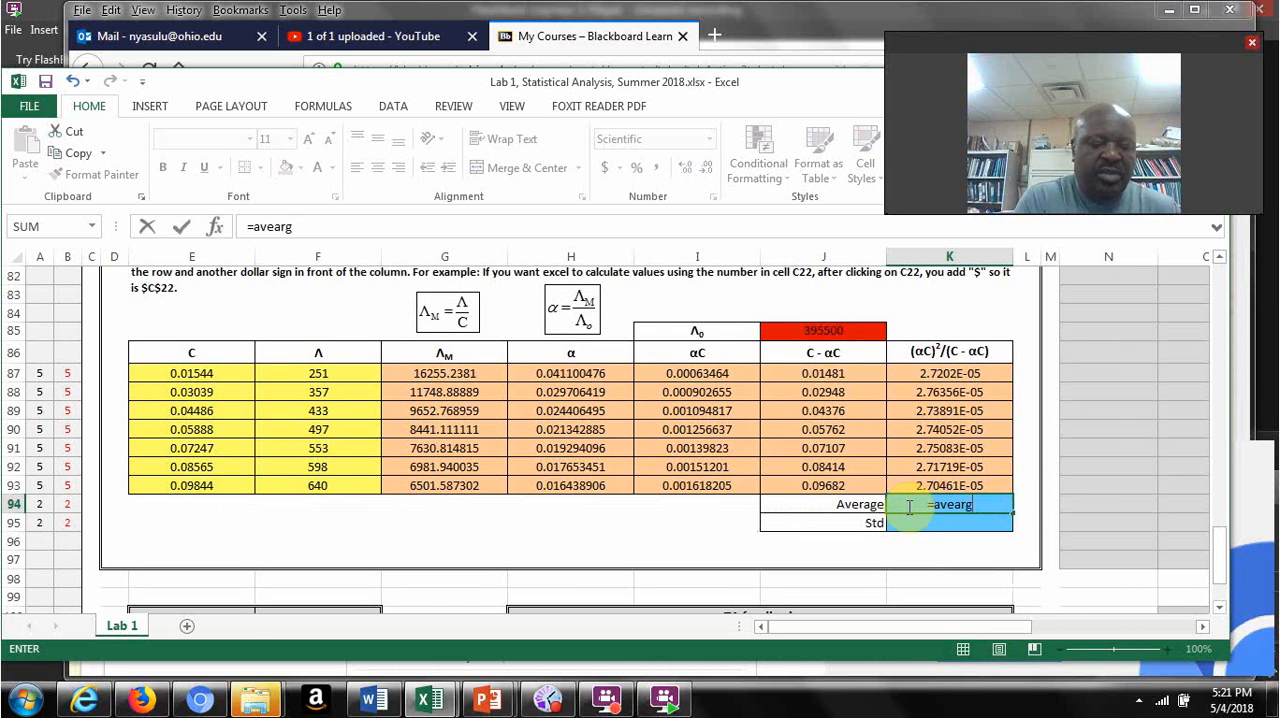
{"action": "key", "text": "BackSpace"}
{"action": "key", "text": "BackSpace"}
{"action": "key", "text": "BackSpace"}
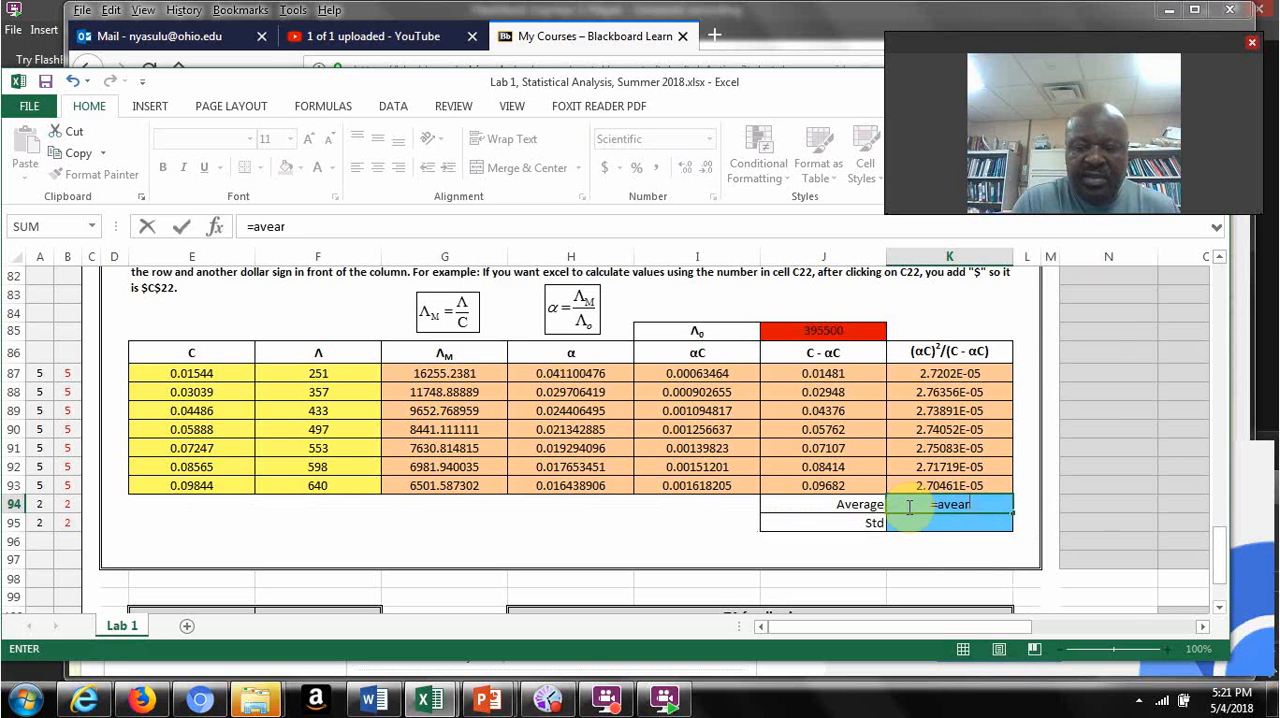
{"action": "key", "text": "BackSpace"}
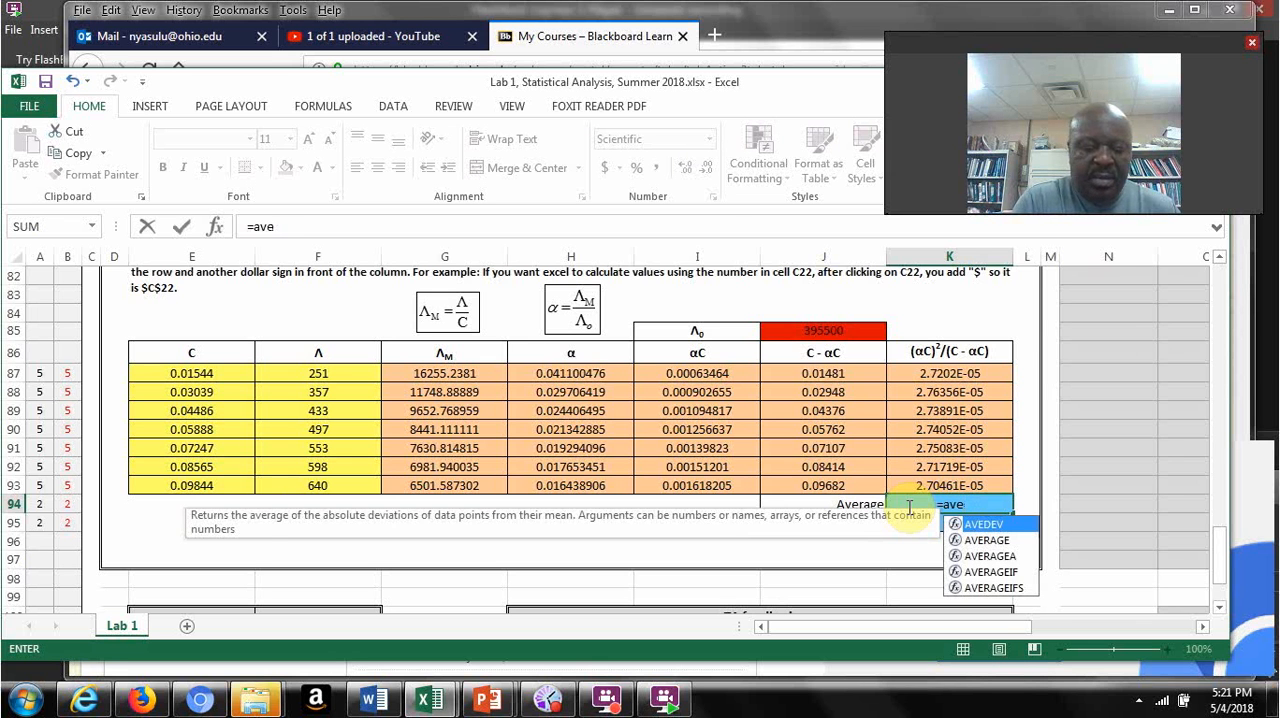
{"action": "type", "text": "rage"}
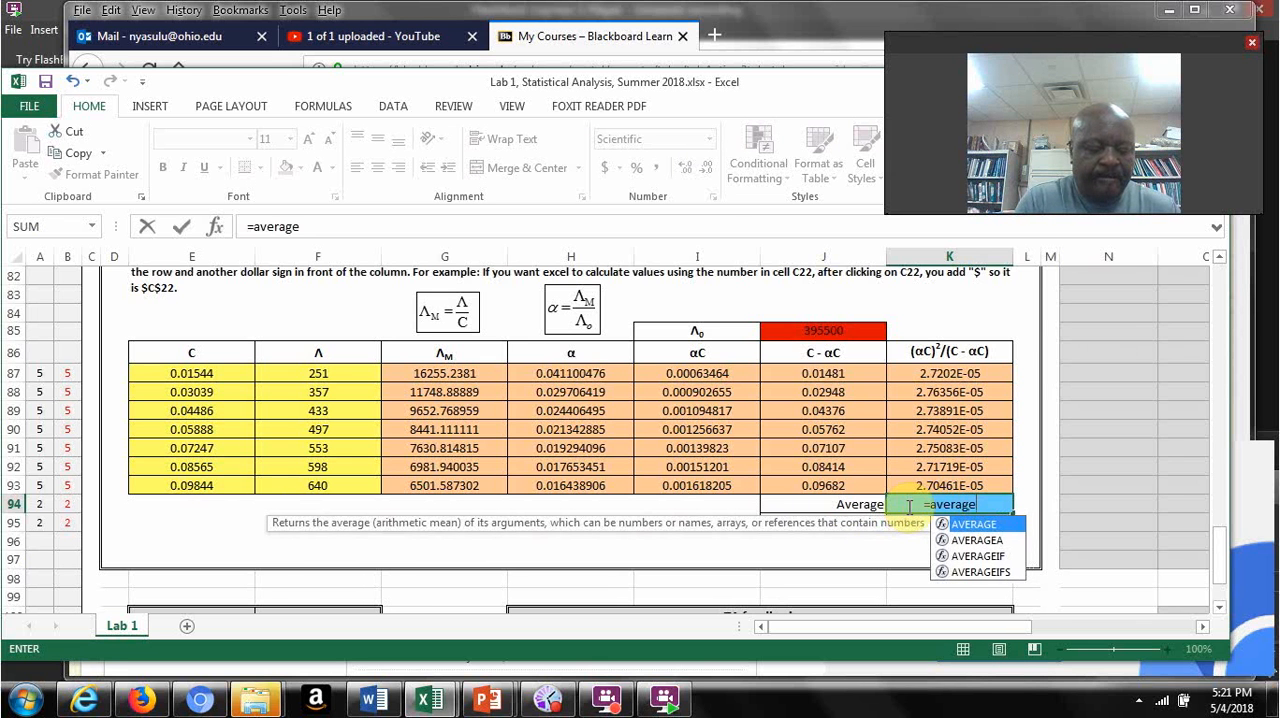
{"action": "type", "text": "("}
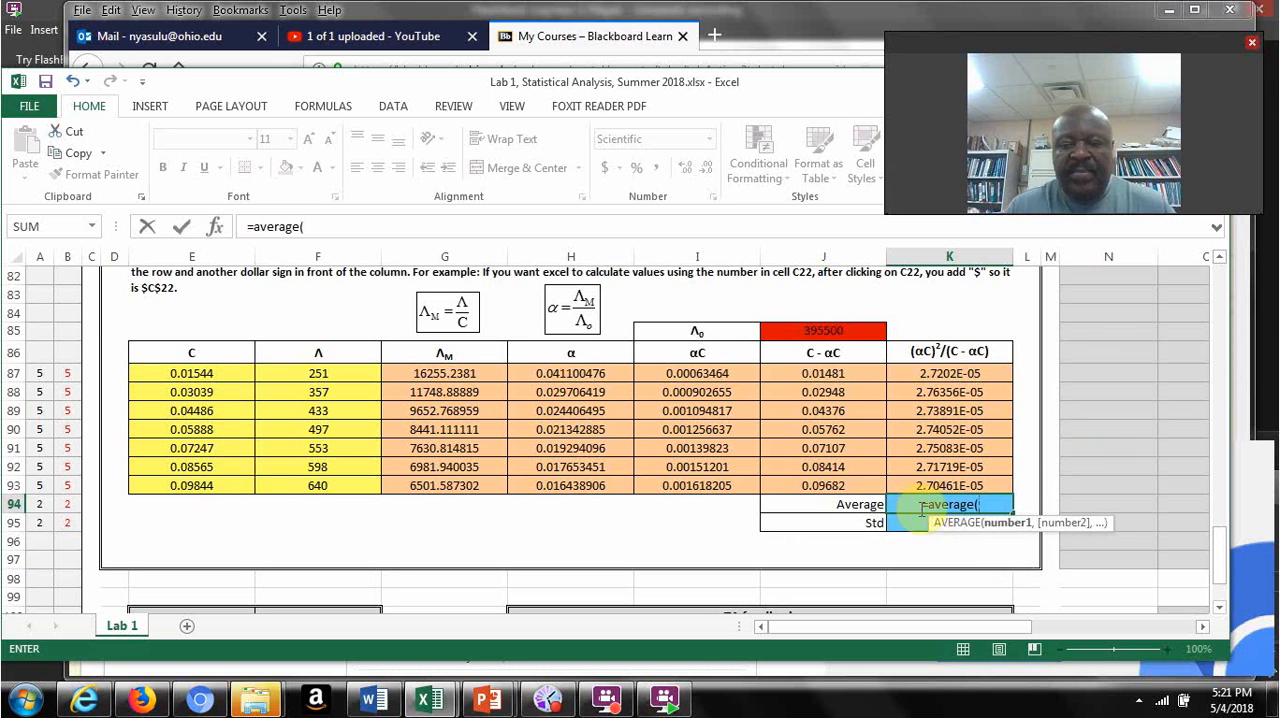
{"action": "left_click_drag", "start_coordinate": [957, 373], "coordinate": [965, 483]}
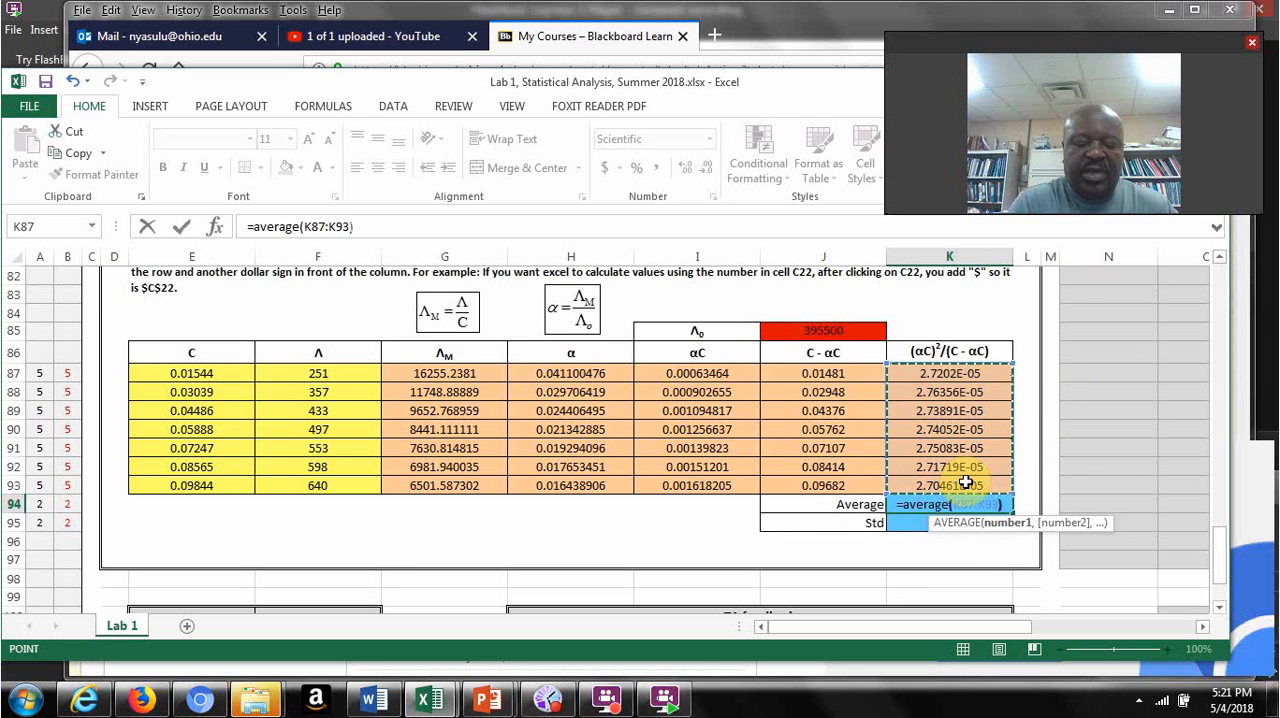
{"action": "key", "text": "Return"}
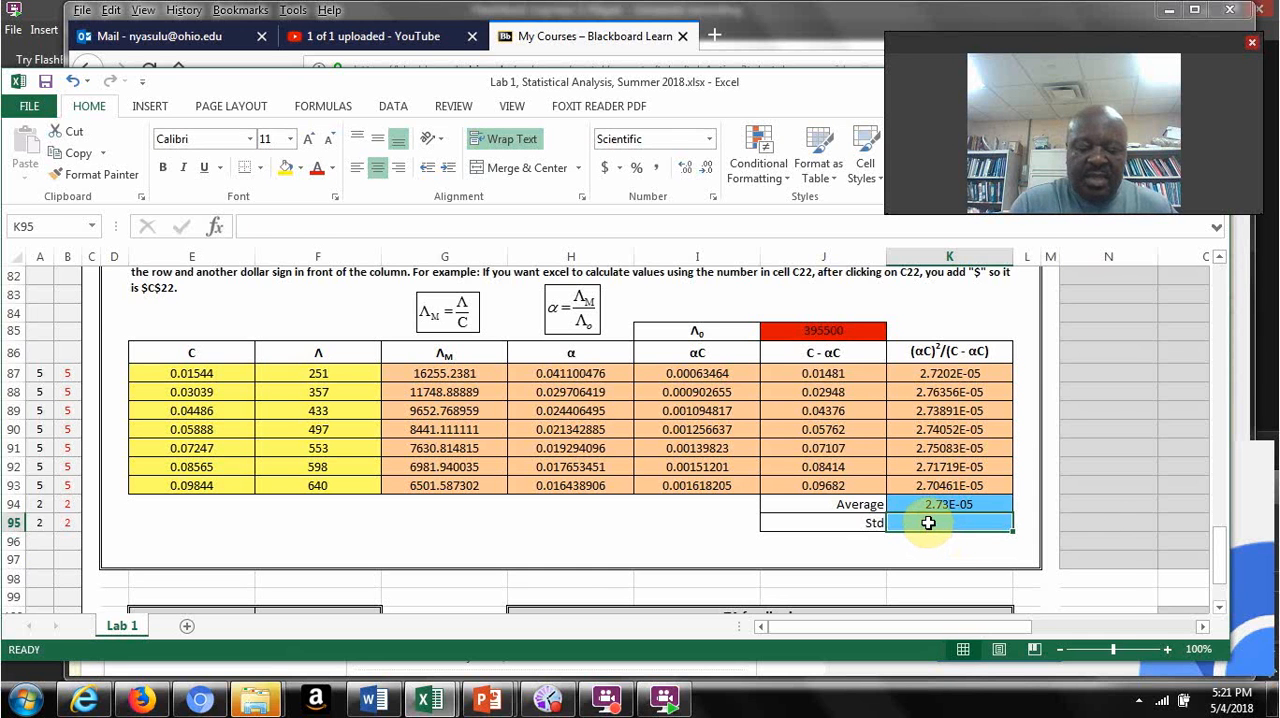
Step: Calculate the standard deviation of the (αC)²/(C - αC) column in K95 with =stdev(K87:K93)
{"action": "type", "text": "=std"}
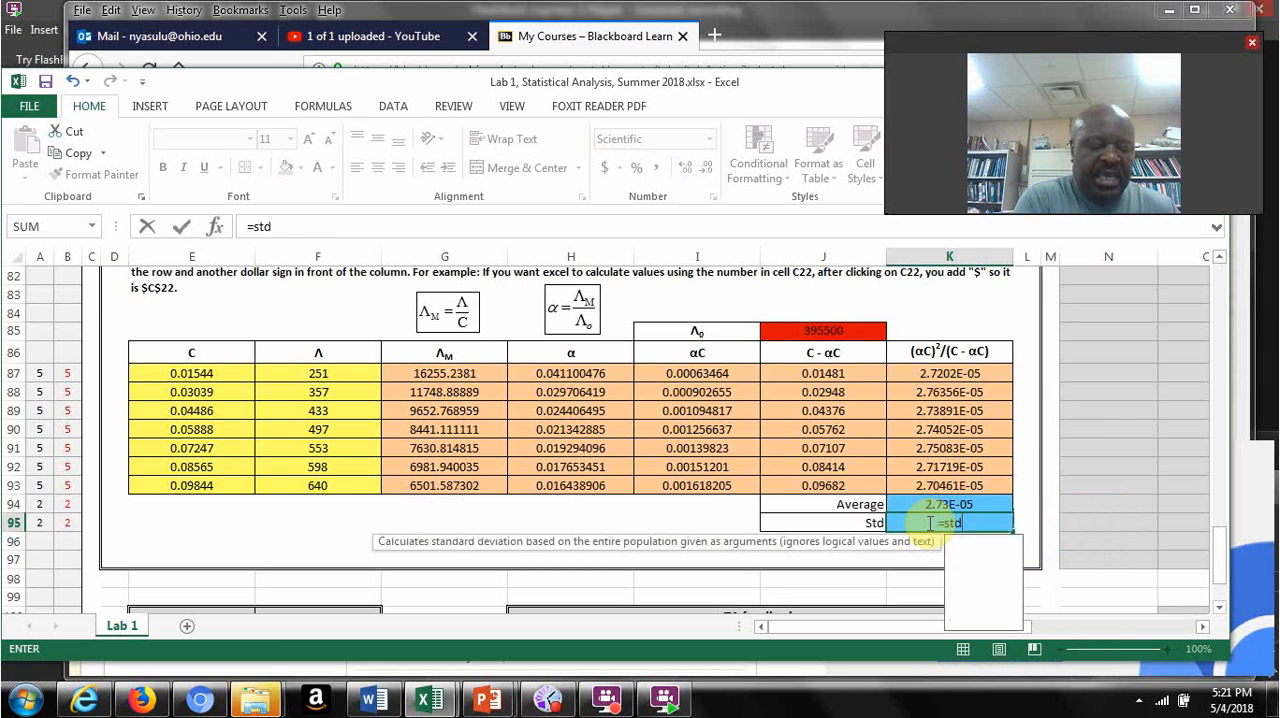
{"action": "type", "text": "ev("}
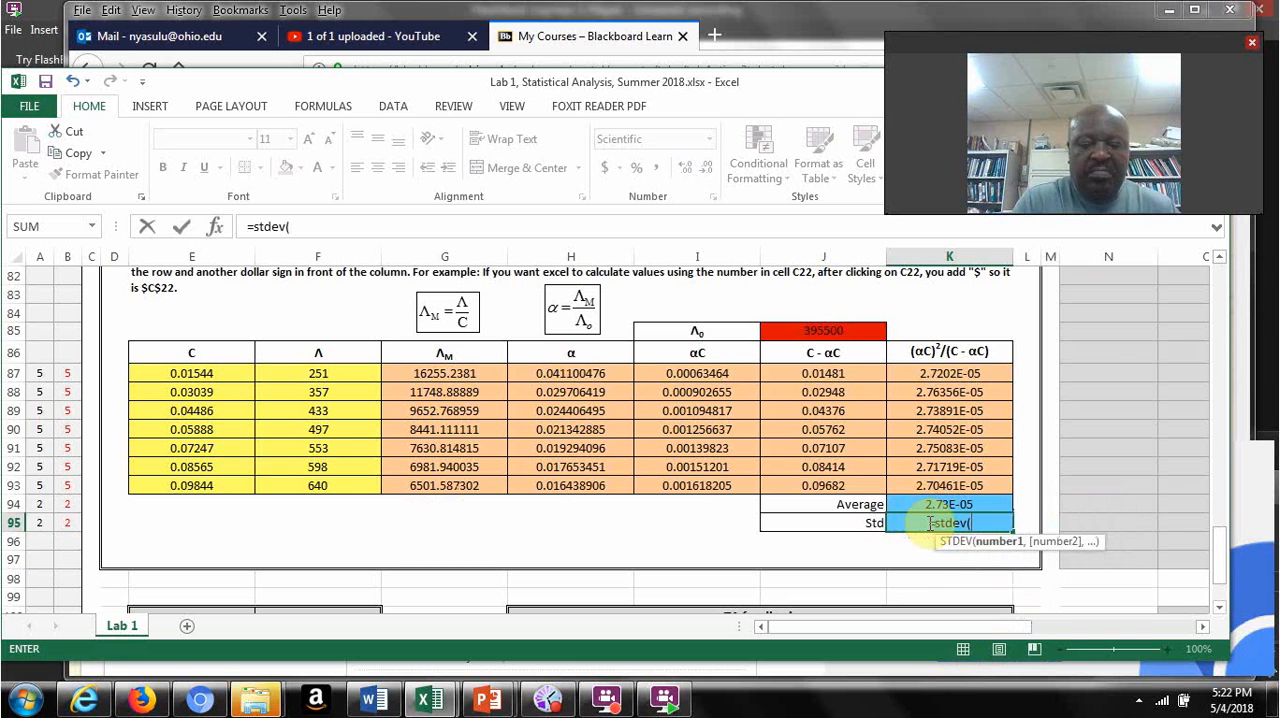
{"action": "left_click_drag", "start_coordinate": [950, 372], "coordinate": [960, 485]}
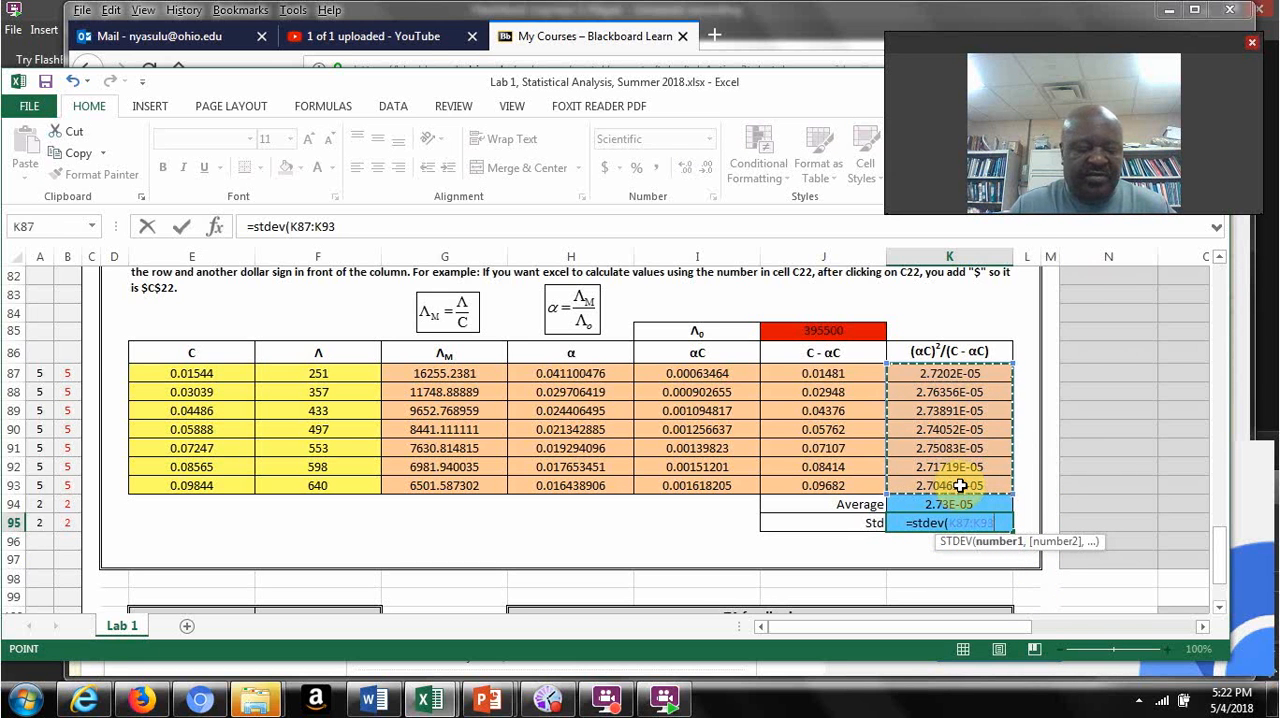
{"action": "type", "text": ")"}
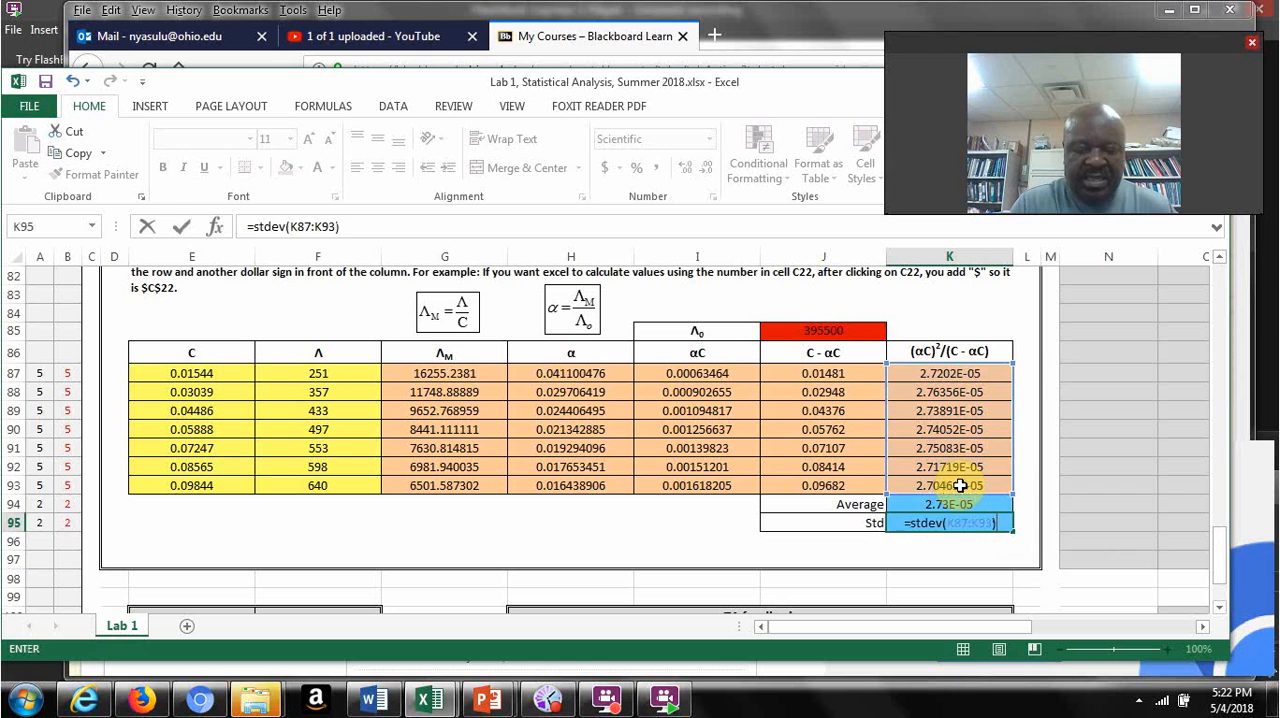
{"action": "key", "text": "Return"}
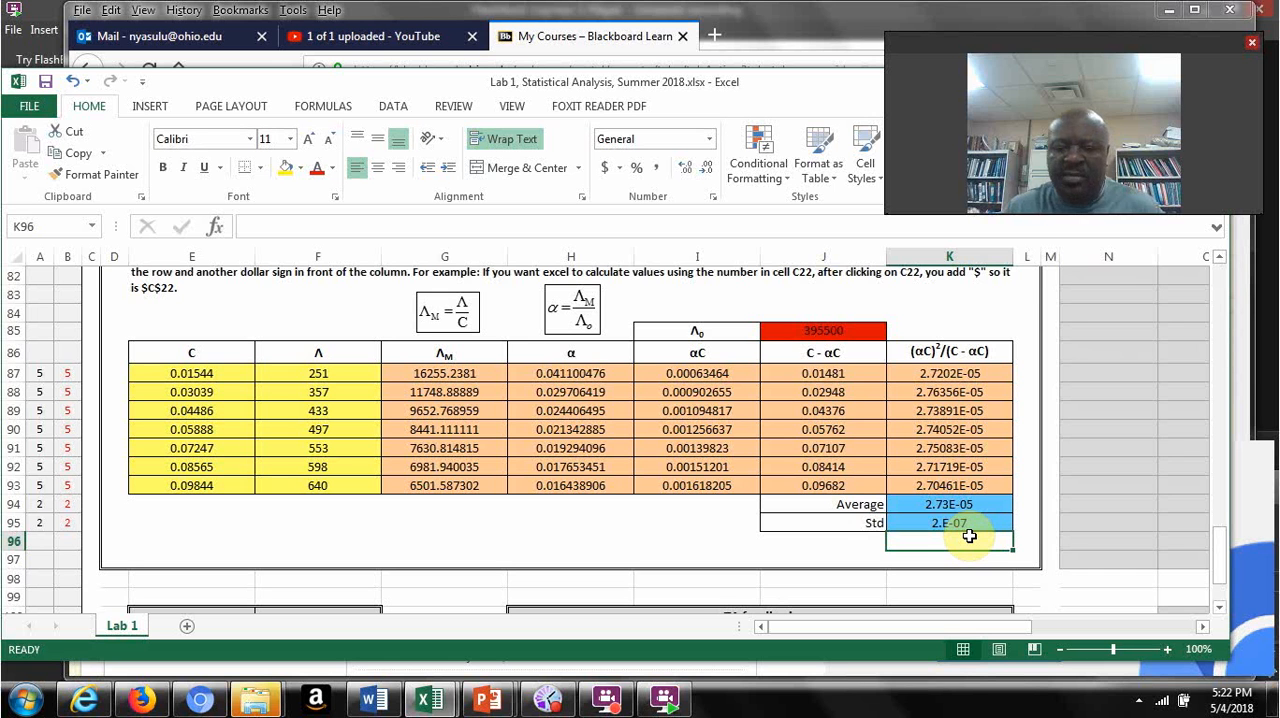
Step: Review the Std and Average cells K95 and K94 and the file-saving and rounding instructions at the start of the sheet
{"action": "left_click", "coordinate": [968, 523]}
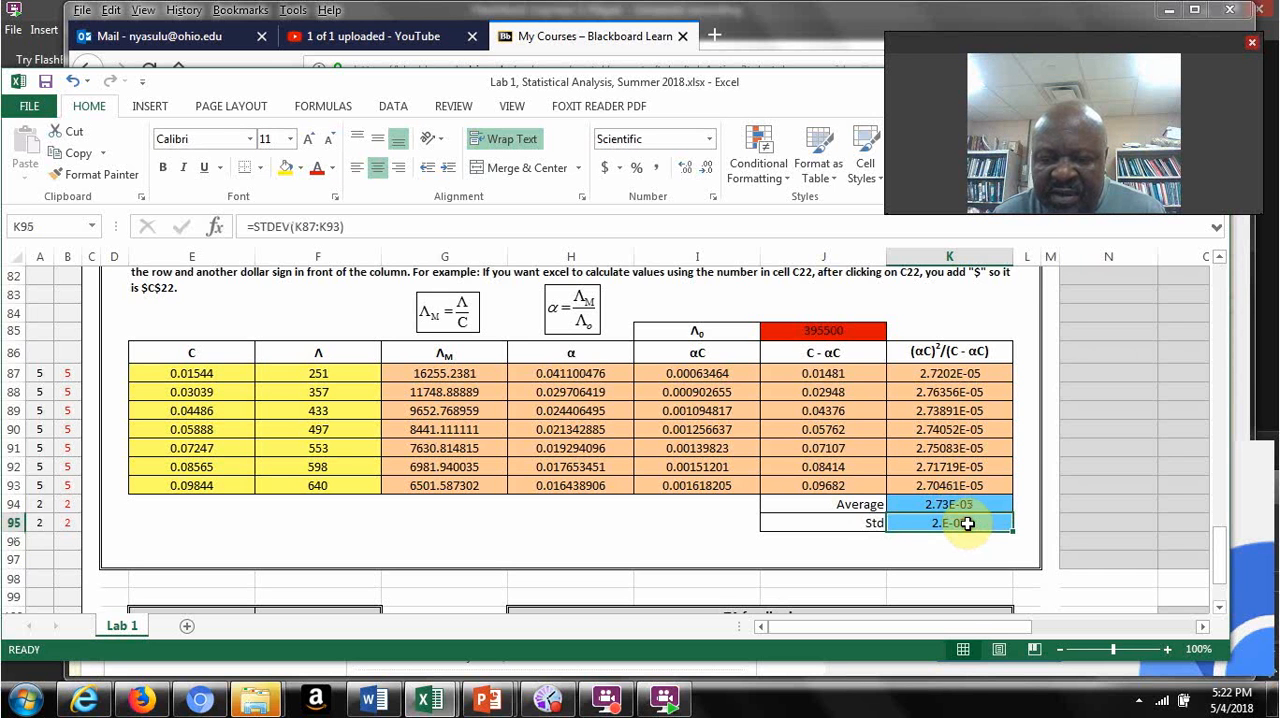
{"action": "left_click", "coordinate": [955, 505]}
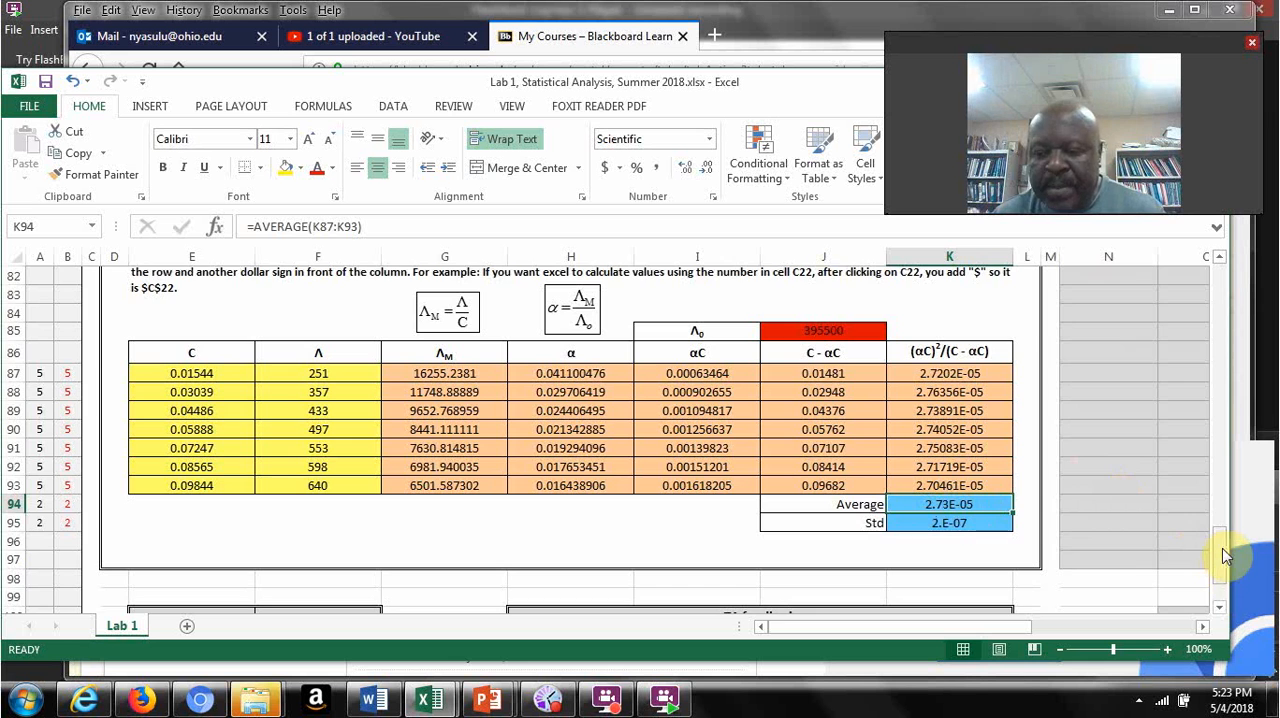
{"action": "left_click_drag", "start_coordinate": [1219, 562], "coordinate": [1192, 488]}
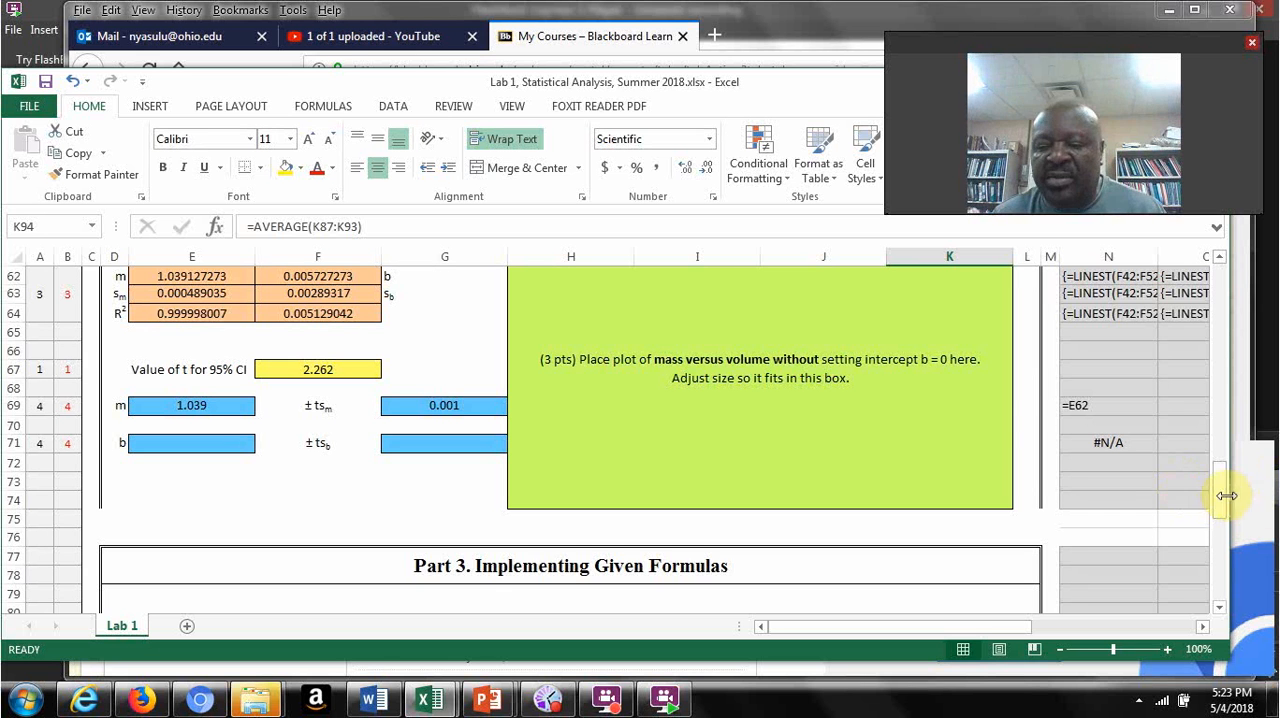
{"action": "left_click_drag", "start_coordinate": [1222, 490], "coordinate": [1242, 234]}
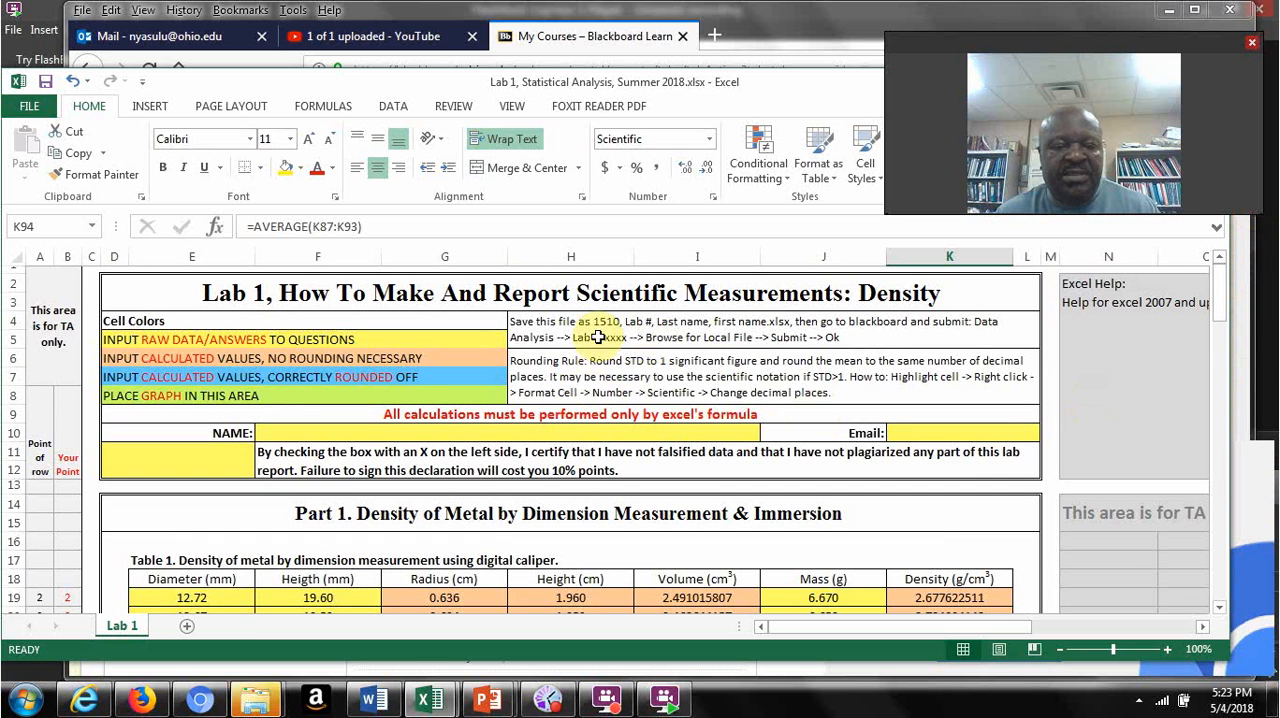